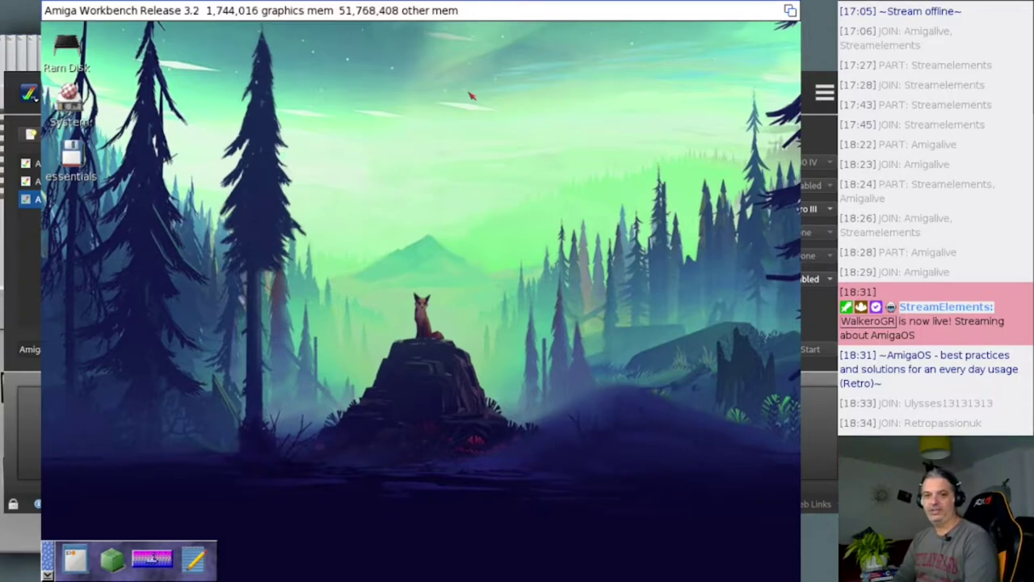
# Step: Mute and restore the sound, then bring the Infinity Music Player screen to the front
pyautogui.press('XF86AudioMute')
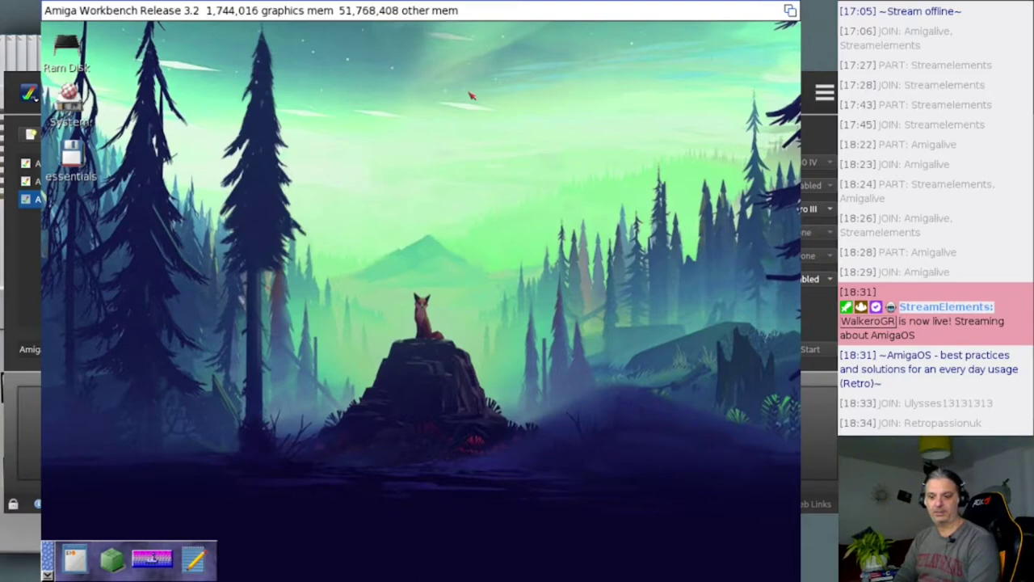
pyautogui.press('XF86AudioMute')
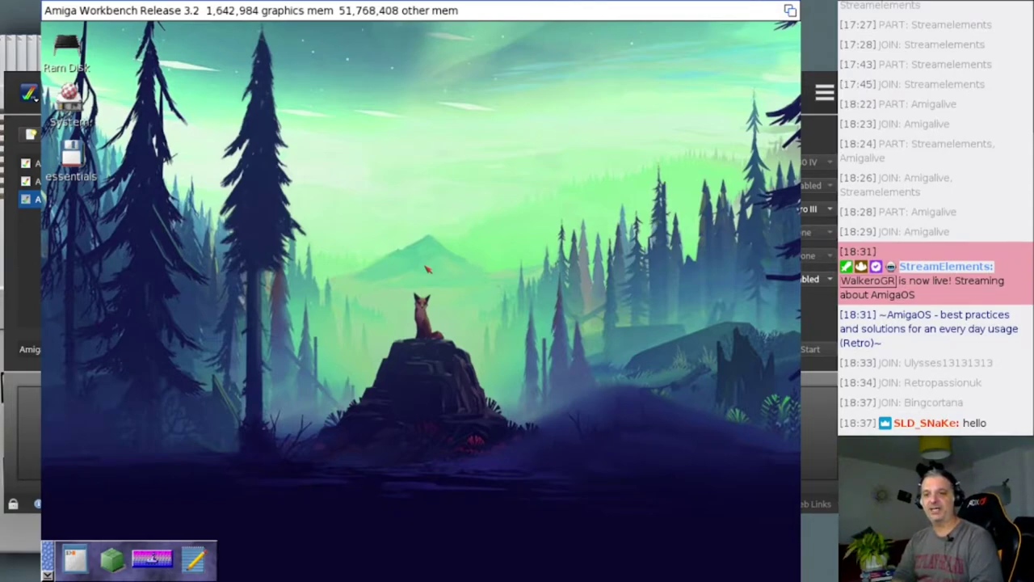
pyautogui.click(790, 10)
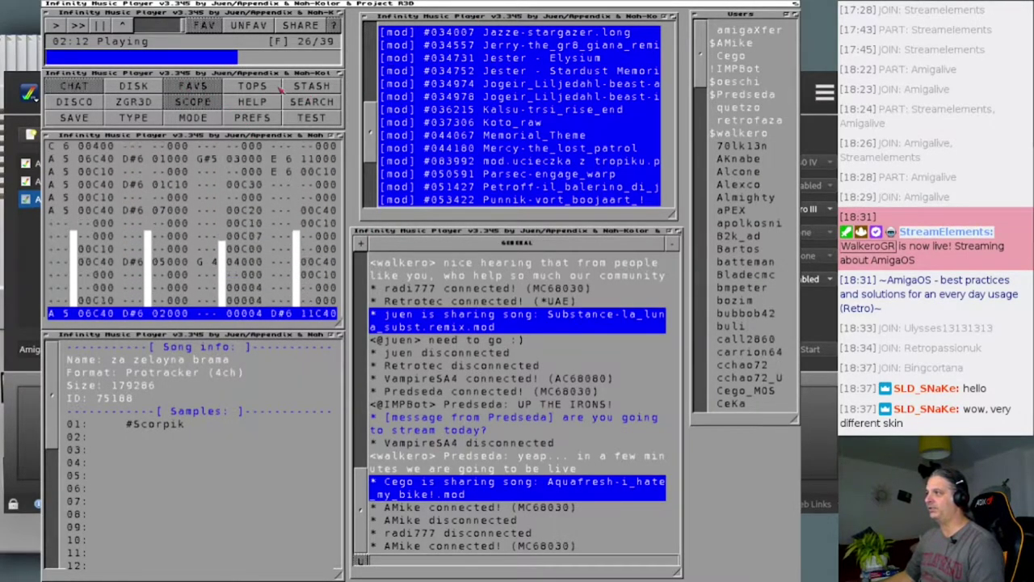
# Step: Open the TOPS top songs list, move it aside, and close it
pyautogui.click(253, 86)
pyautogui.moveTo(246, 8); pyautogui.dragTo(359, 73)
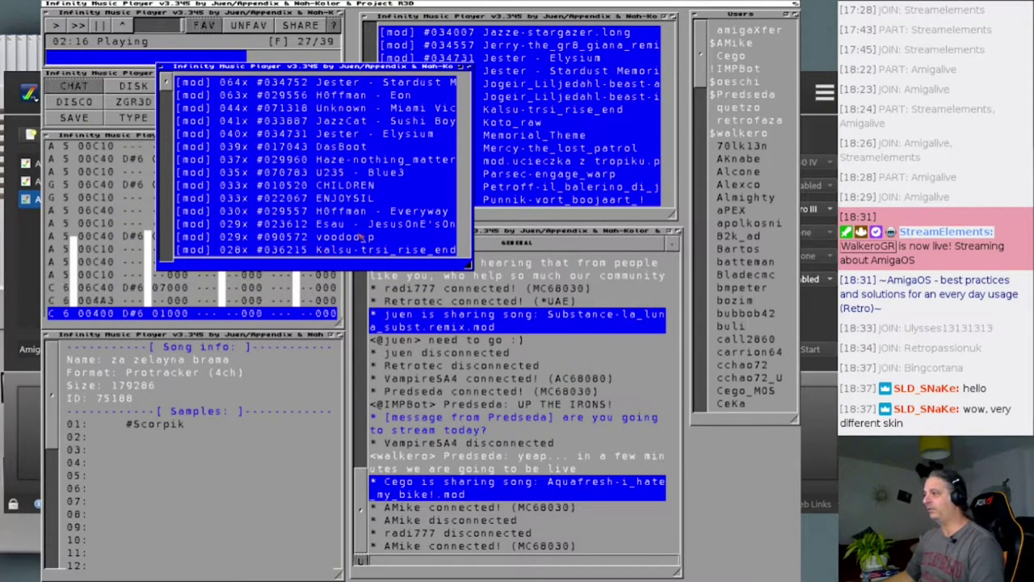
pyautogui.click(167, 67)
# Step: Rearrange the button panel and playlist window so the playlist sits beside the controls
pyautogui.moveTo(169, 80); pyautogui.dragTo(320, 139)
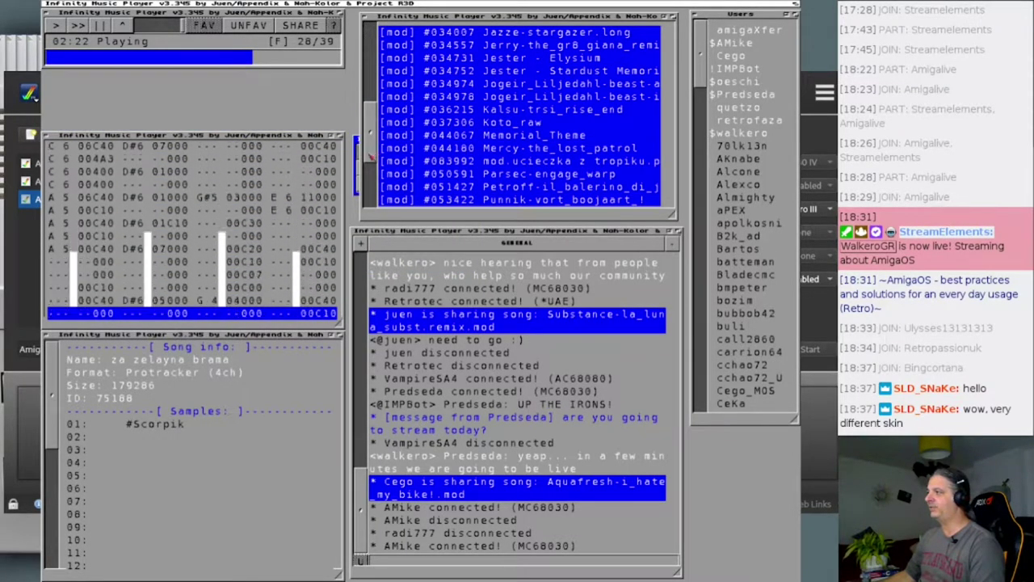
pyautogui.moveTo(494, 16); pyautogui.dragTo(594, 39)
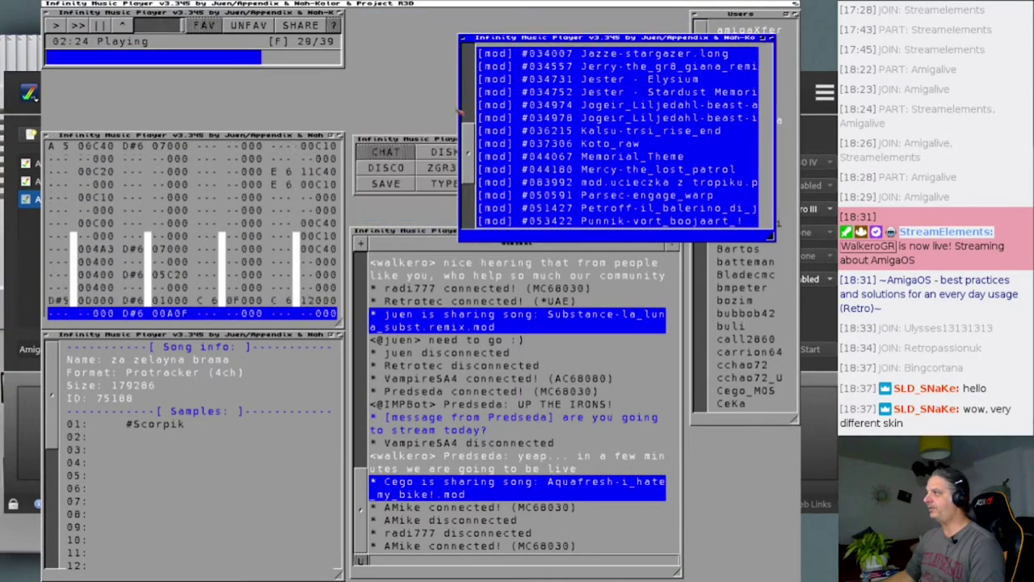
pyautogui.moveTo(422, 142); pyautogui.dragTo(111, 75)
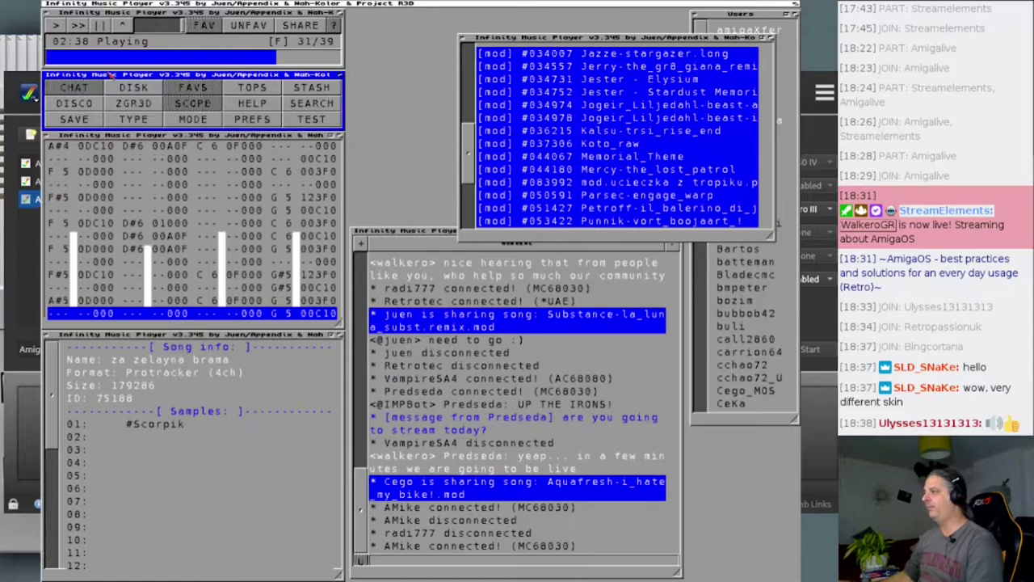
pyautogui.moveTo(593, 46); pyautogui.dragTo(486, 18)
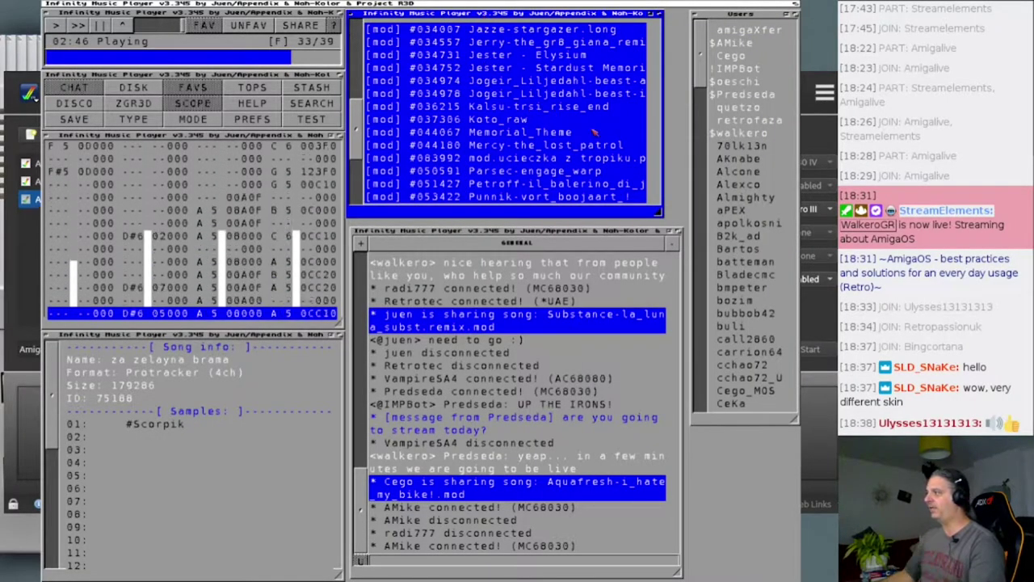
pyautogui.moveTo(656, 214); pyautogui.dragTo(677, 214)
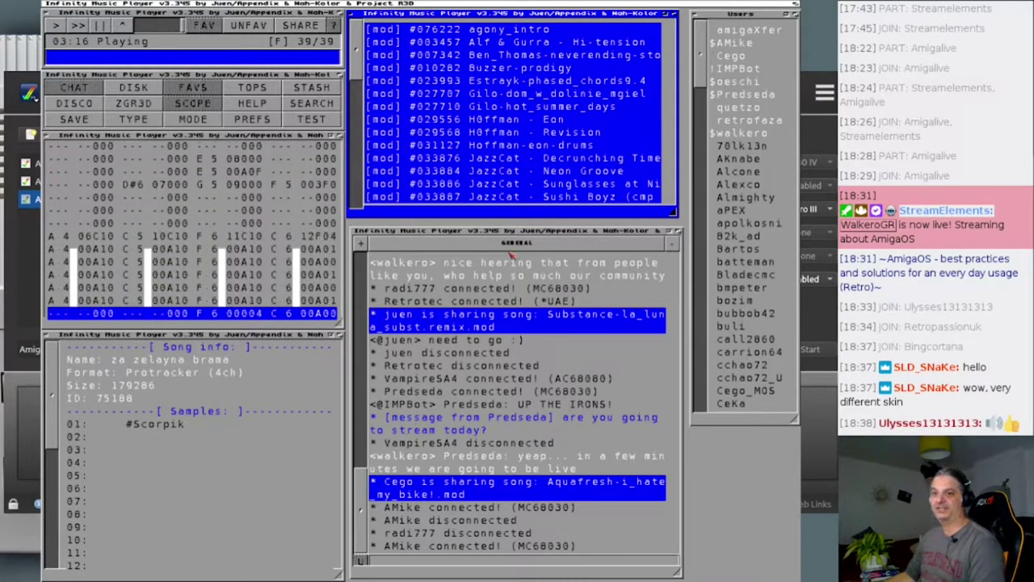
# Step: Nudge the chat window up, pause the song at 03:36, and return to Workbench
pyautogui.click(517, 231)
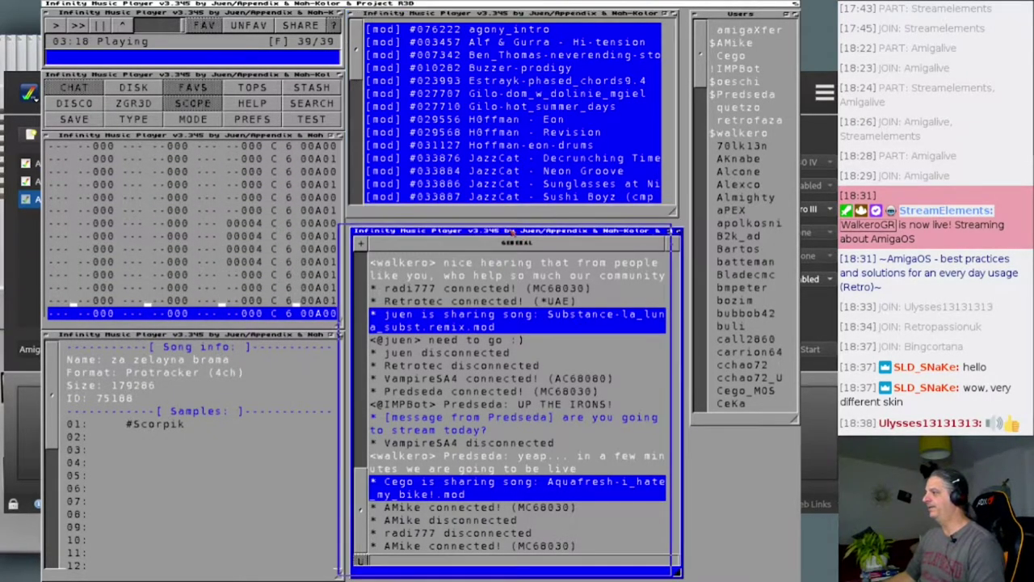
pyautogui.moveTo(519, 231); pyautogui.dragTo(517, 227)
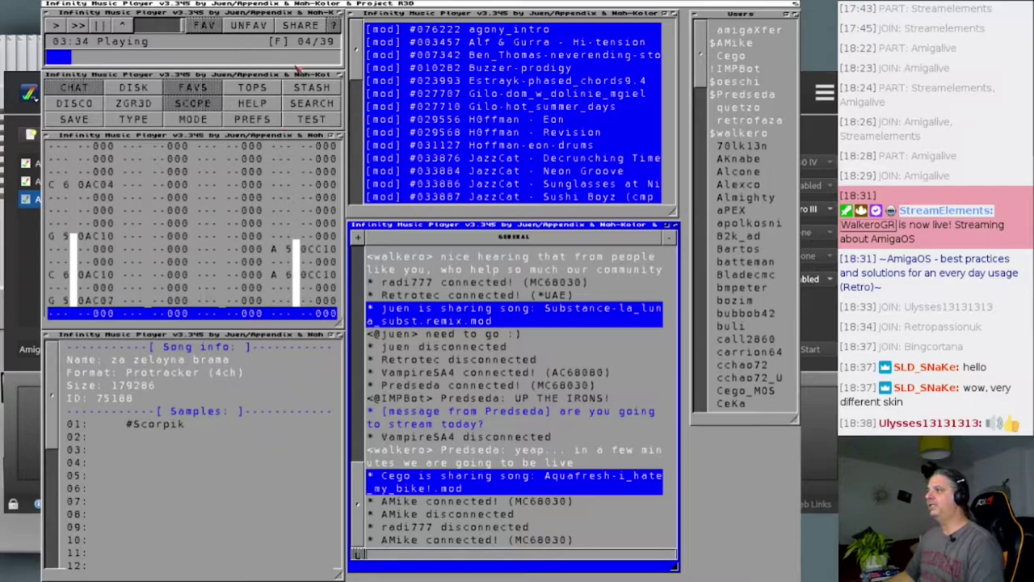
pyautogui.click(100, 25)
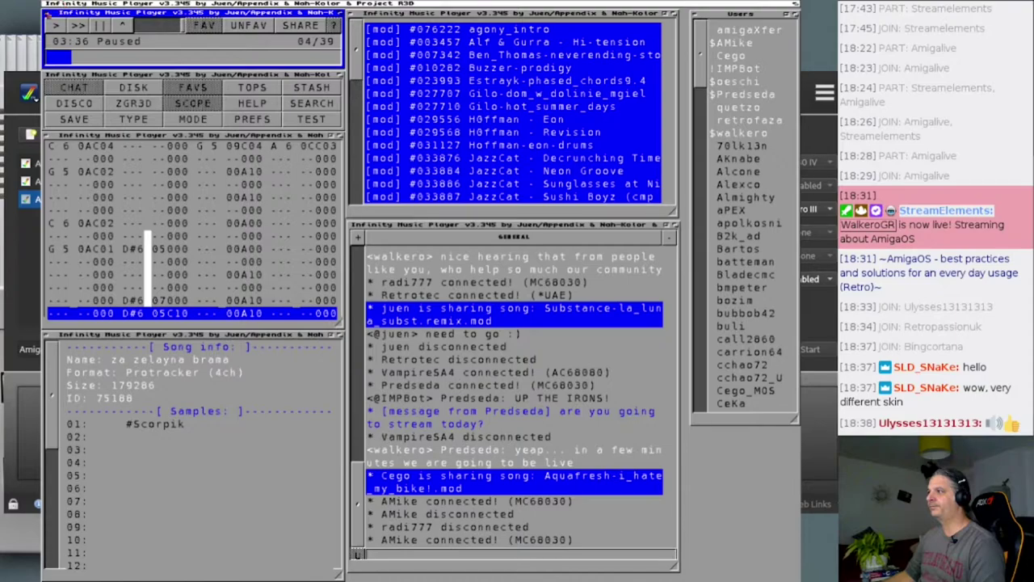
pyautogui.press('super+m')
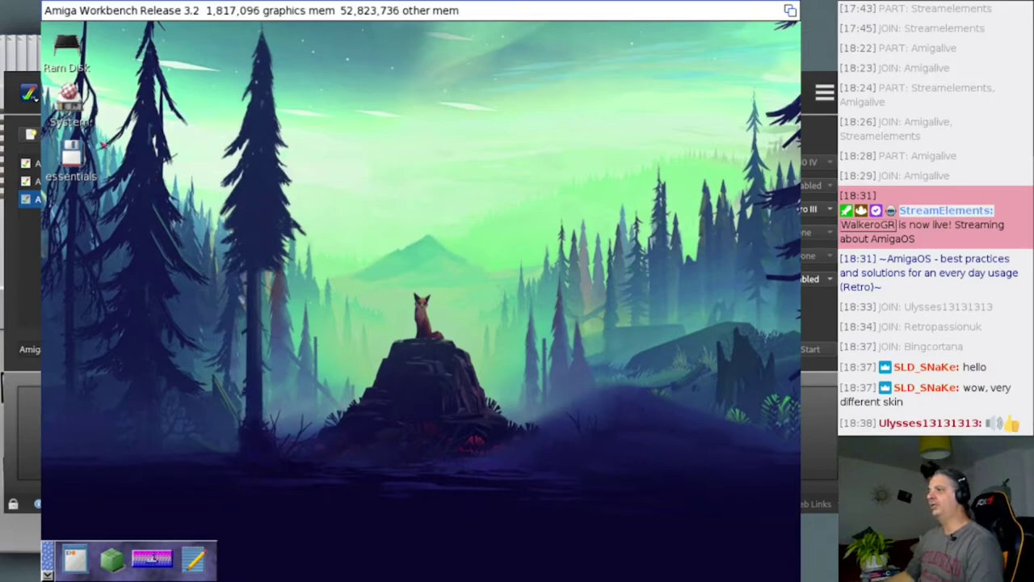
# Step: Open System > Storage > Icons > AOS-IconsUpdate7, place it lower-left, and close Storage
pyautogui.doubleClick(69, 101)
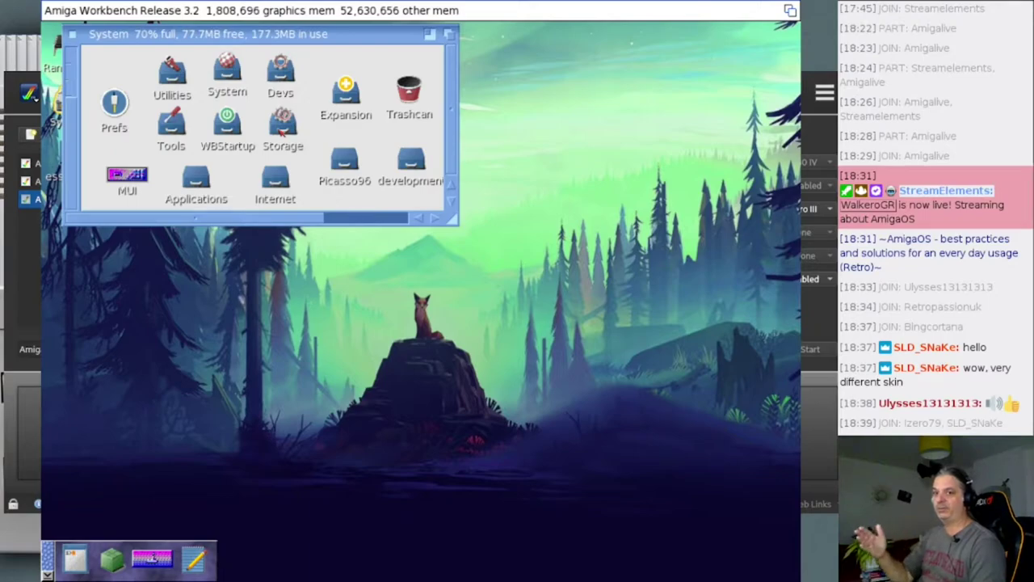
pyautogui.doubleClick(283, 125)
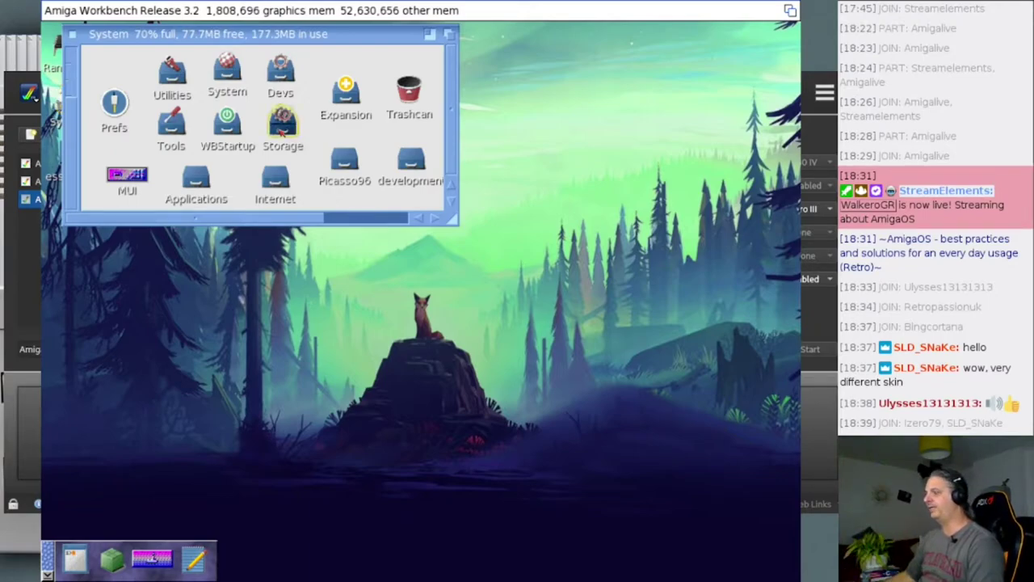
pyautogui.moveTo(347, 329); pyautogui.dragTo(441, 340)
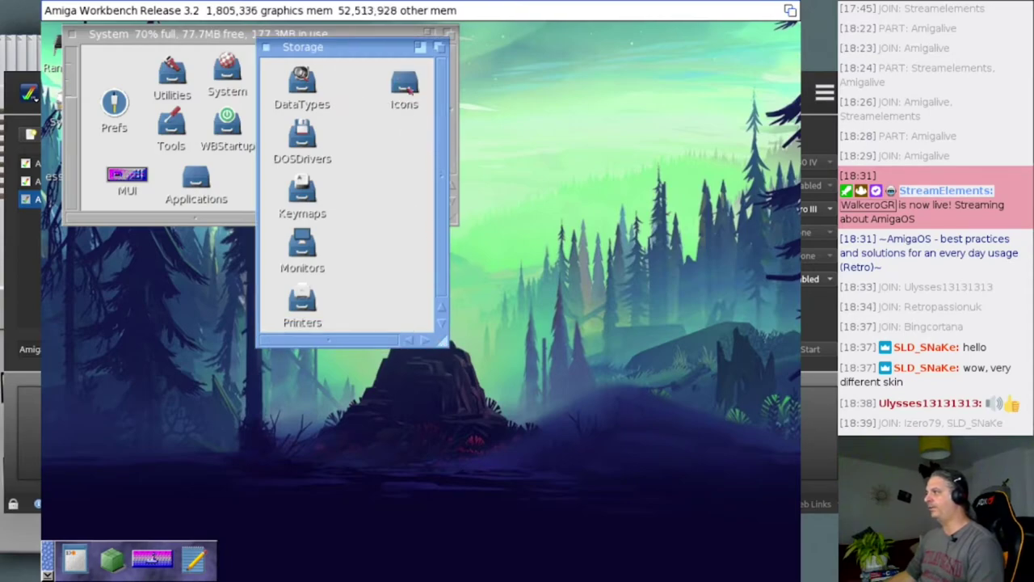
pyautogui.doubleClick(407, 87)
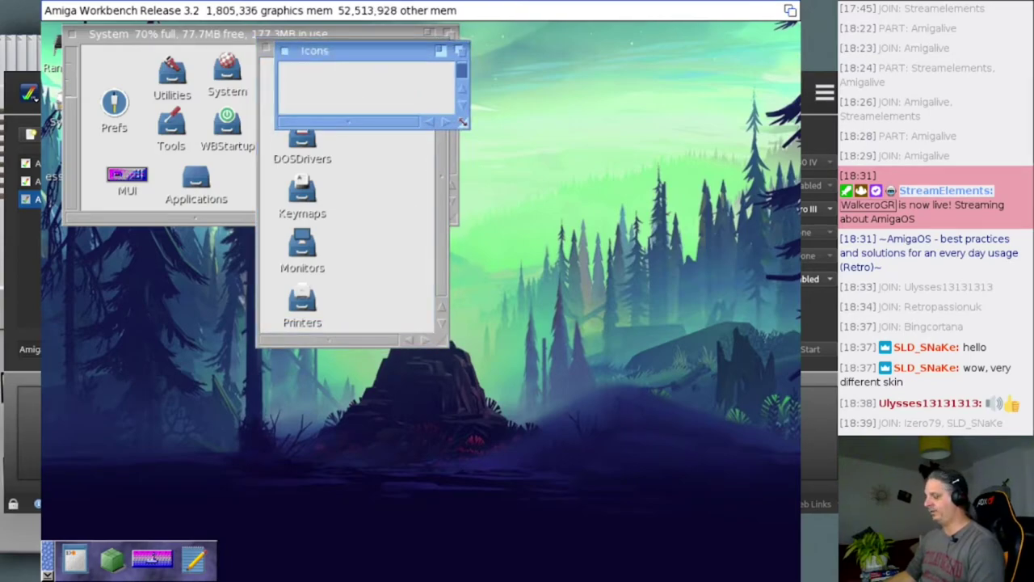
pyautogui.moveTo(462, 123); pyautogui.dragTo(506, 210)
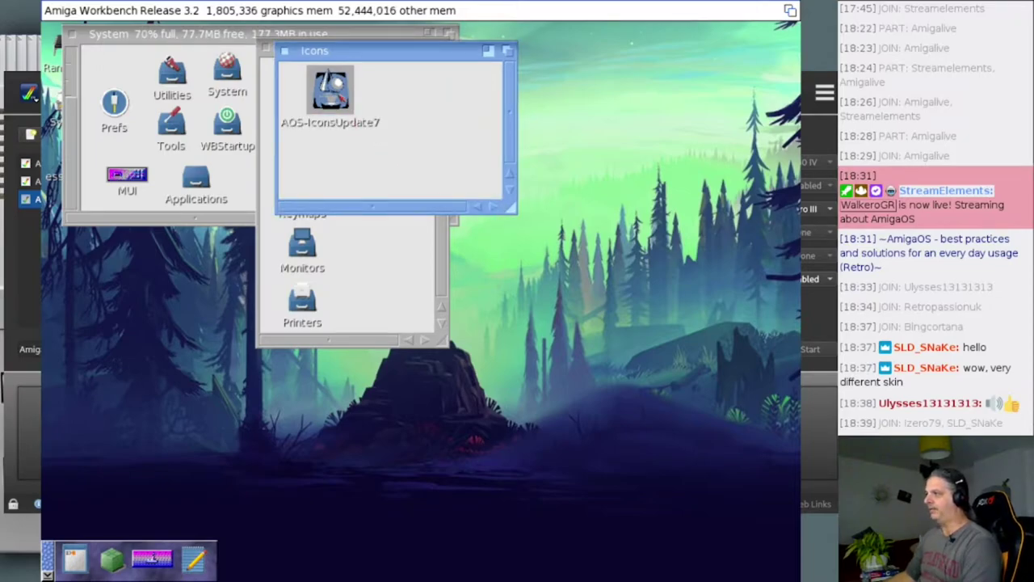
pyautogui.doubleClick(341, 94)
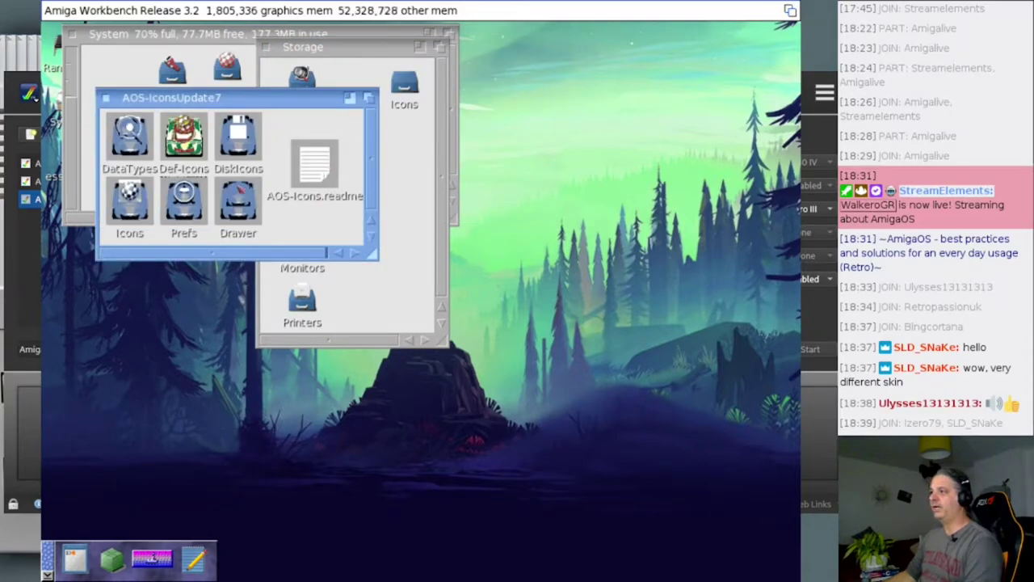
pyautogui.moveTo(234, 93); pyautogui.dragTo(181, 344)
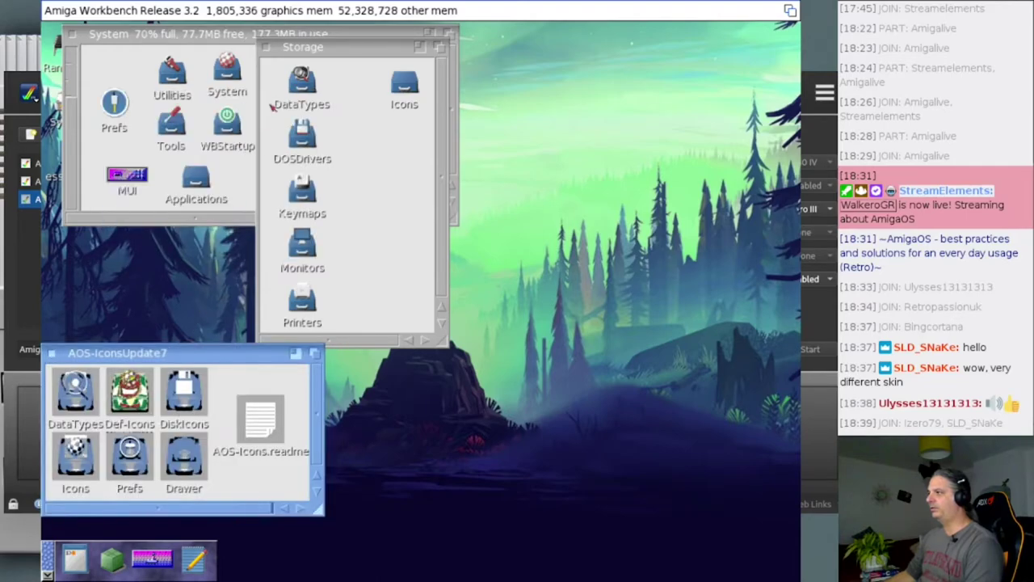
pyautogui.click(266, 47)
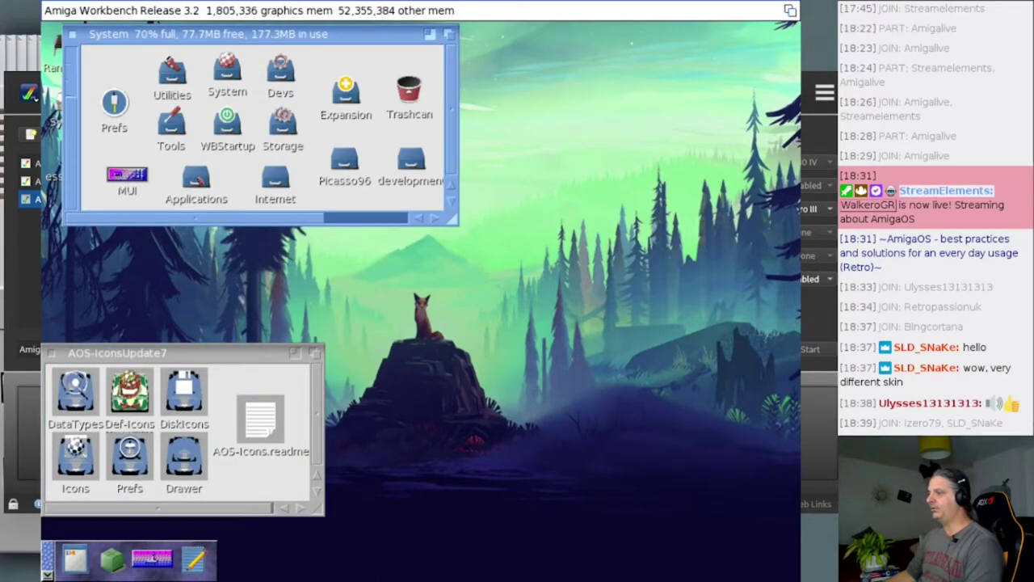
# Step: Open Applications > IconLib_46.4 > Libs, enlarging and moving windows, and select the 68020 drawer
pyautogui.doubleClick(195, 181)
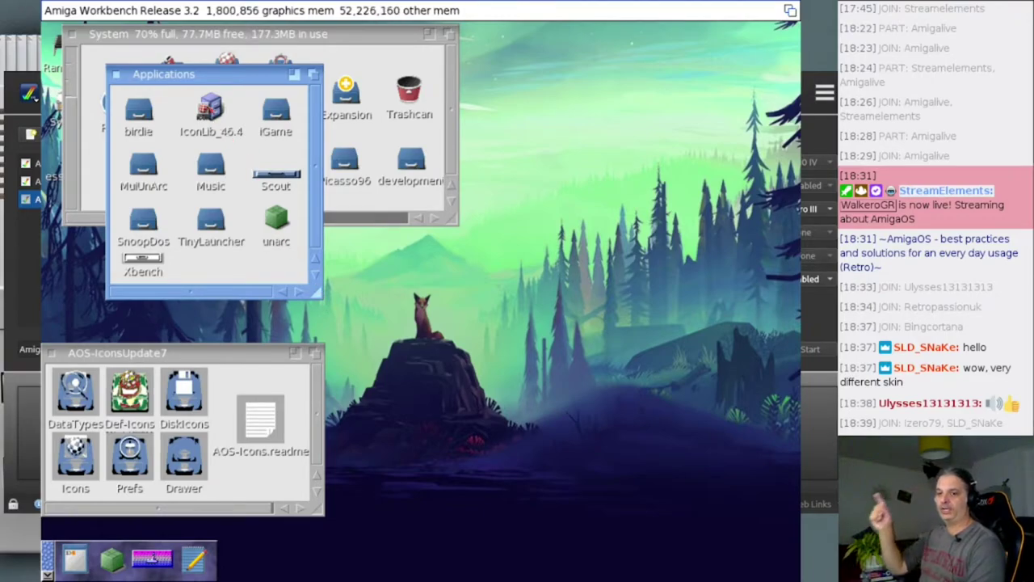
pyautogui.doubleClick(211, 107)
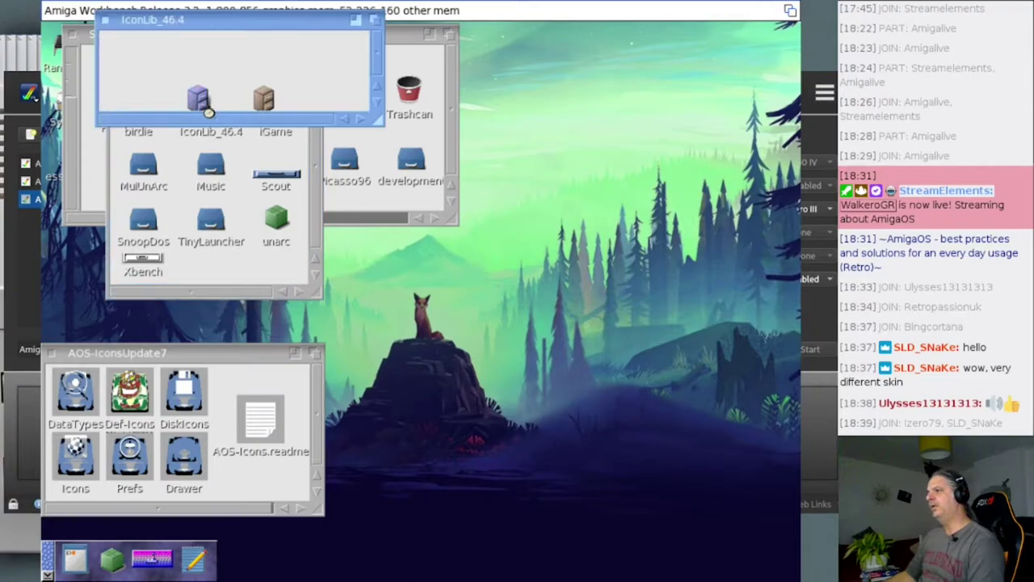
pyautogui.moveTo(374, 114); pyautogui.dragTo(450, 252)
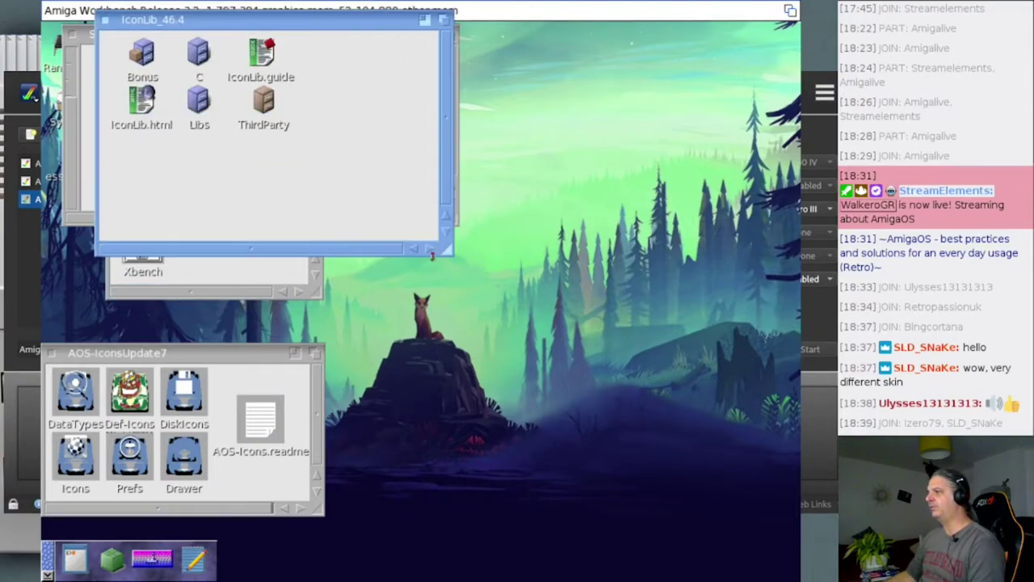
pyautogui.doubleClick(202, 103)
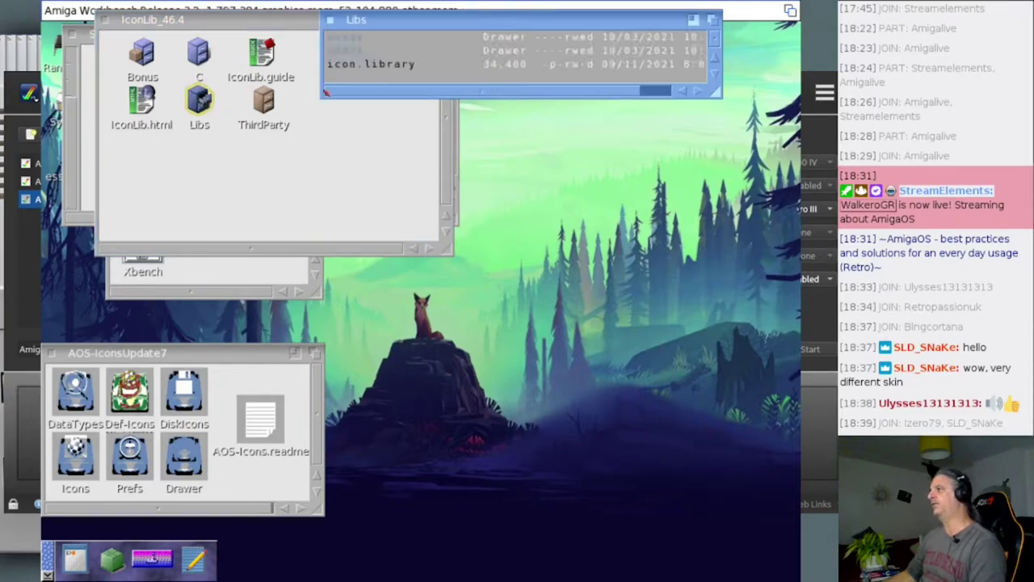
pyautogui.moveTo(454, 27); pyautogui.dragTo(320, 190)
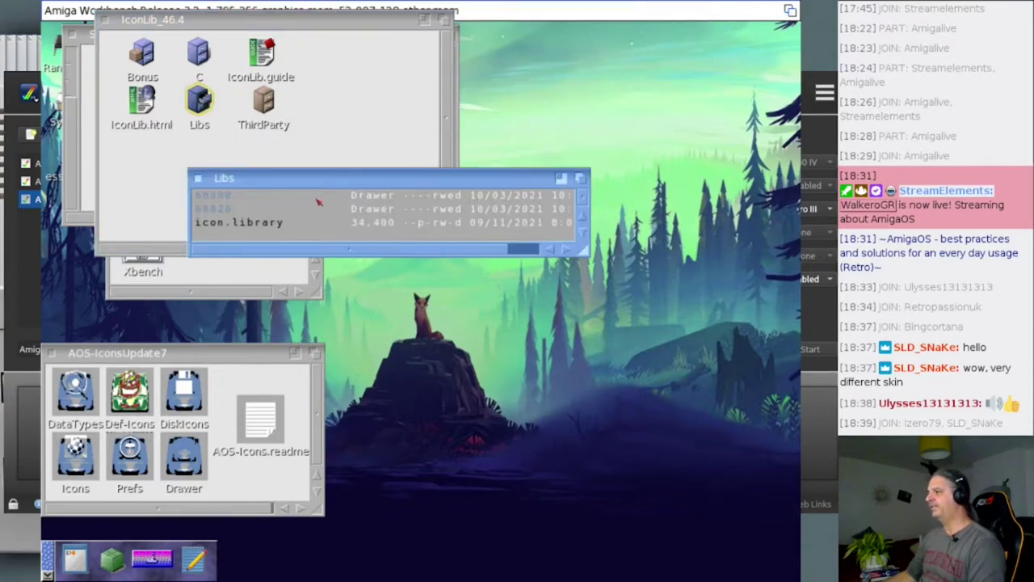
pyautogui.click(264, 228)
pyautogui.click(219, 209)
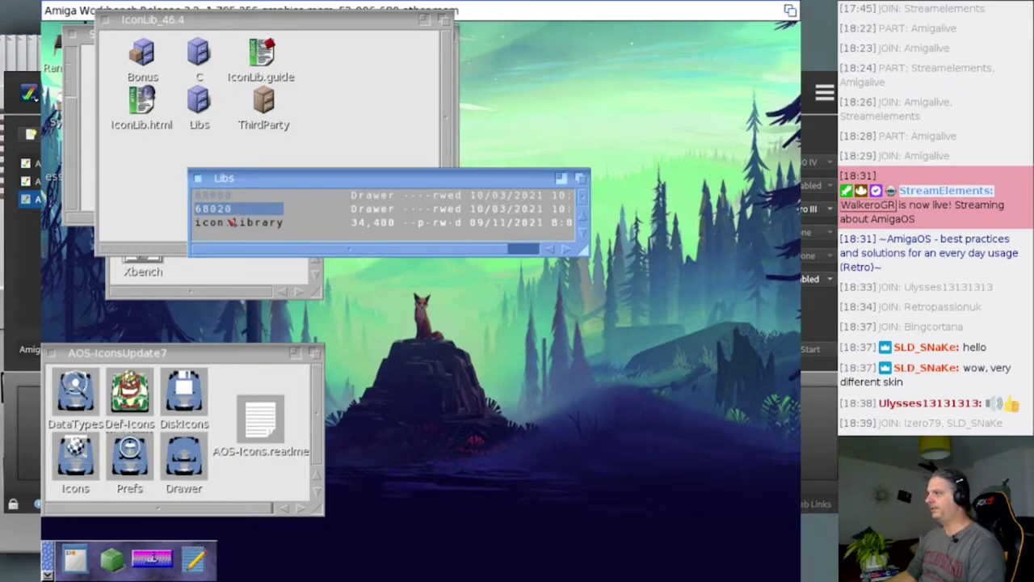
# Step: Show Information for the 68020 icon.library (version 46.4.552), then close the 68020 drawer
pyautogui.doubleClick(229, 211)
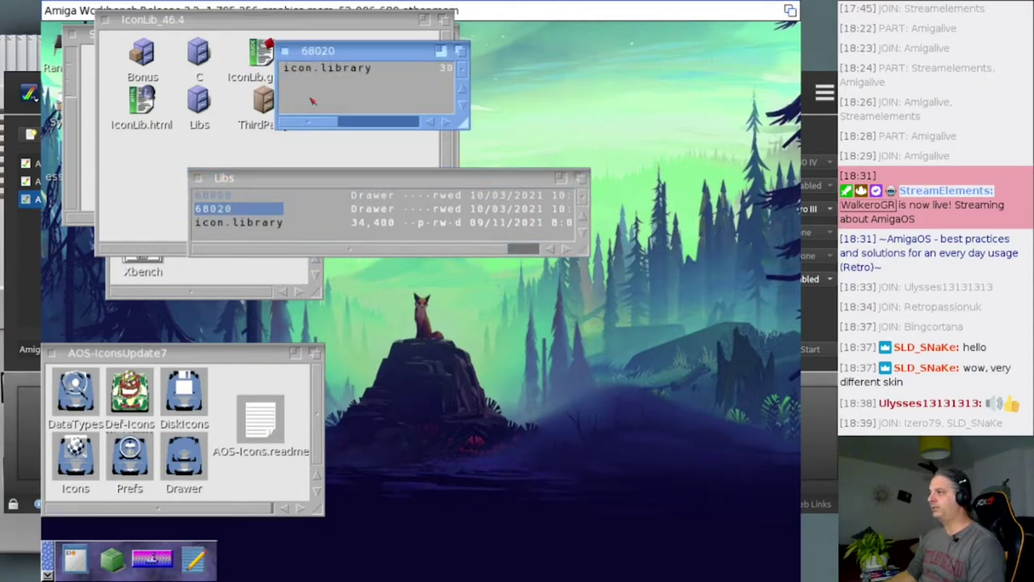
pyautogui.click(322, 68)
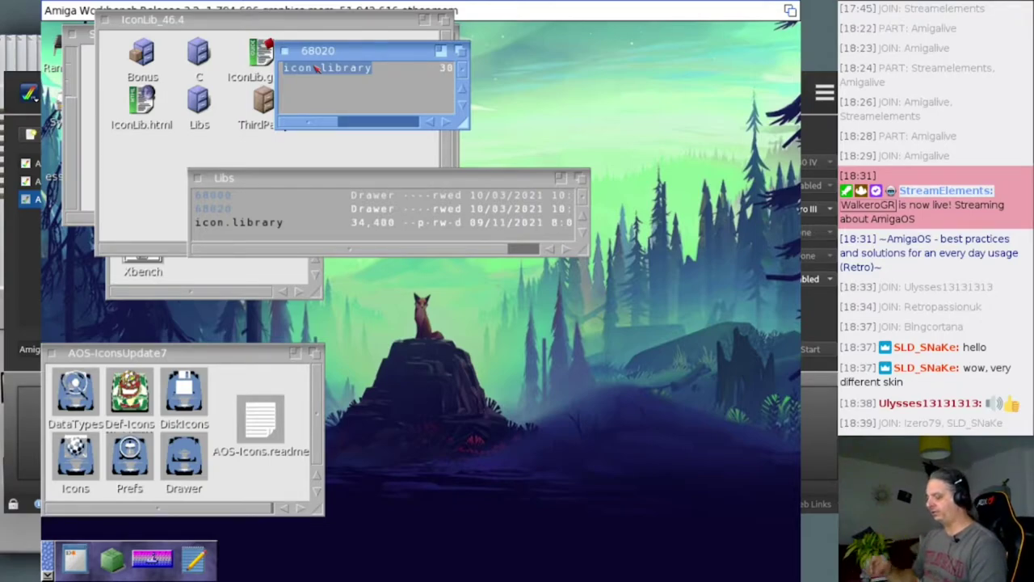
pyautogui.press('super+i')
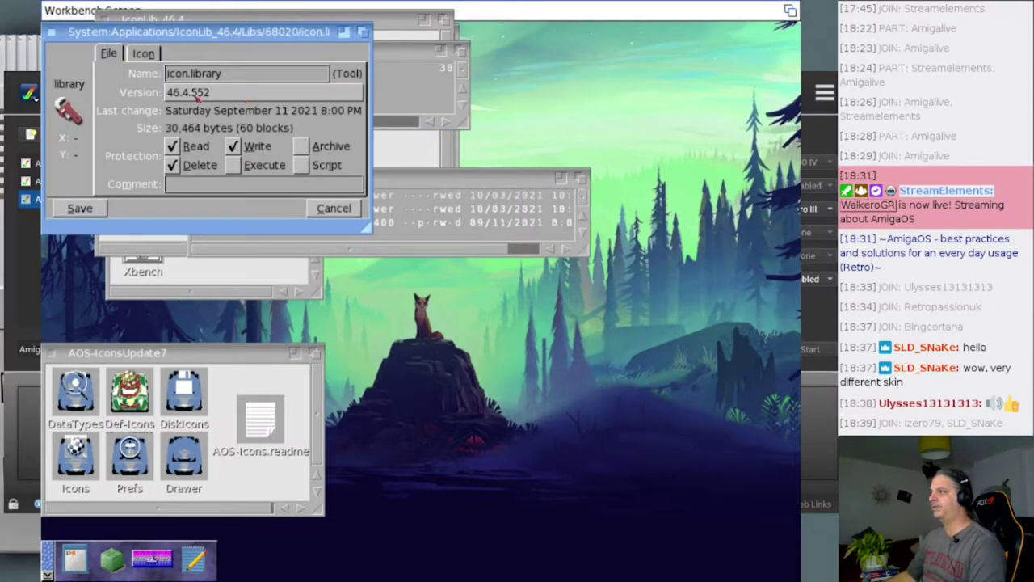
pyautogui.moveTo(194, 32); pyautogui.dragTo(533, 323)
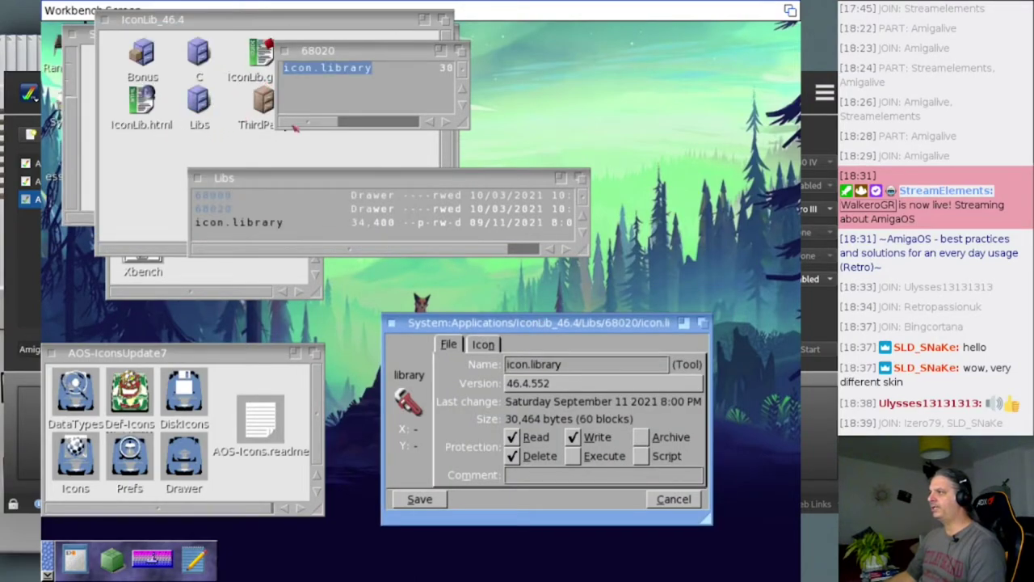
pyautogui.click(285, 52)
pyautogui.moveTo(311, 178); pyautogui.dragTo(495, 237)
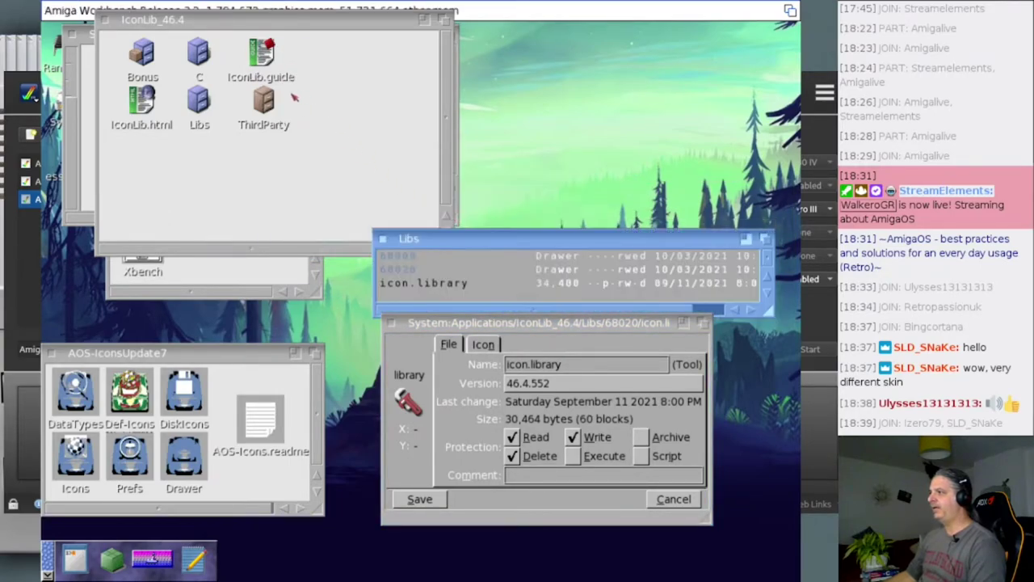
pyautogui.doubleClick(261, 56)
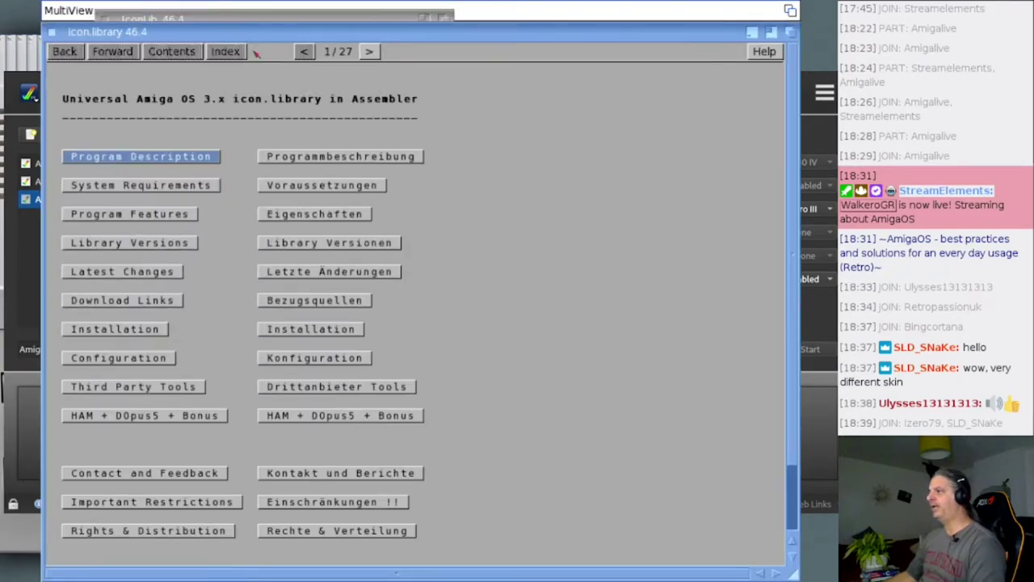
pyautogui.click(131, 331)
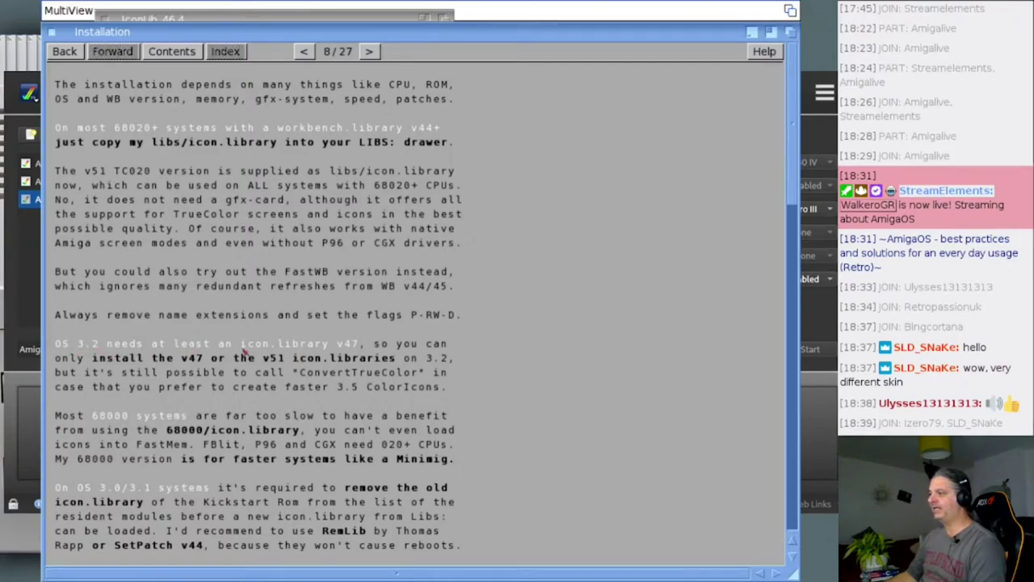
pyautogui.moveTo(790, 572); pyautogui.dragTo(494, 442)
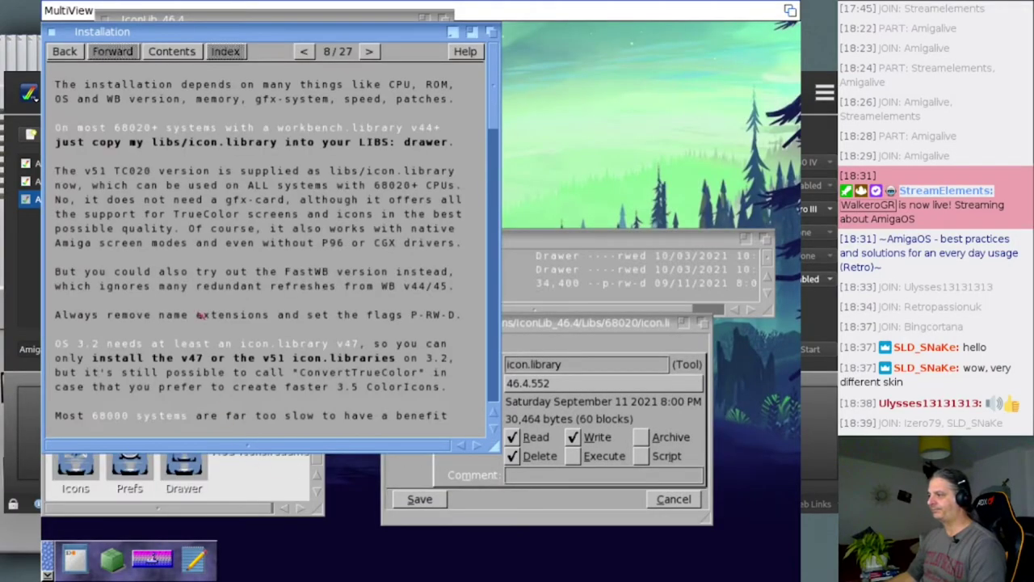
# Step: Close the icon.library guide and cancel the 68020 icon.library info window
pyautogui.click(52, 32)
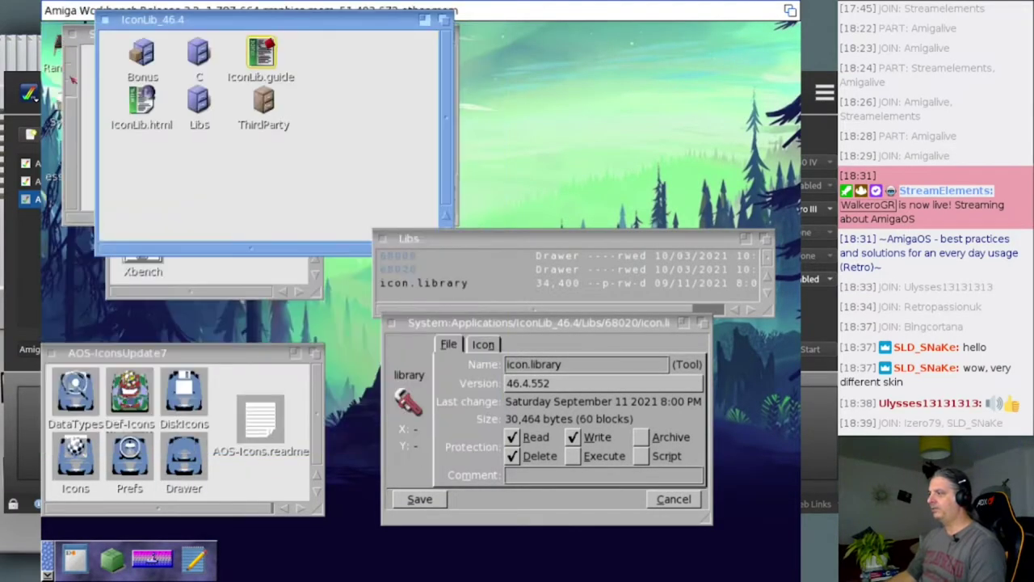
pyautogui.click(389, 273)
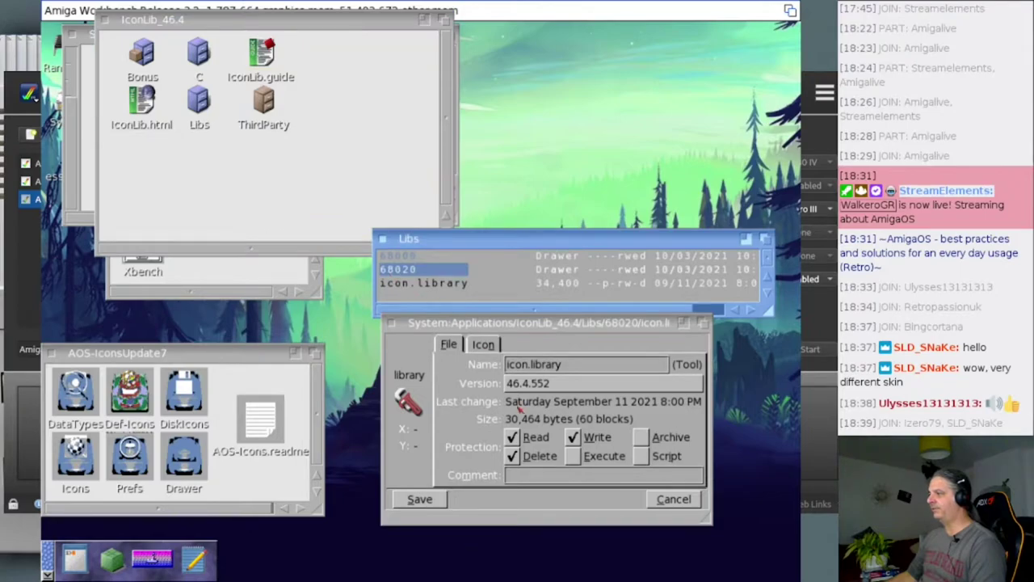
pyautogui.click(675, 499)
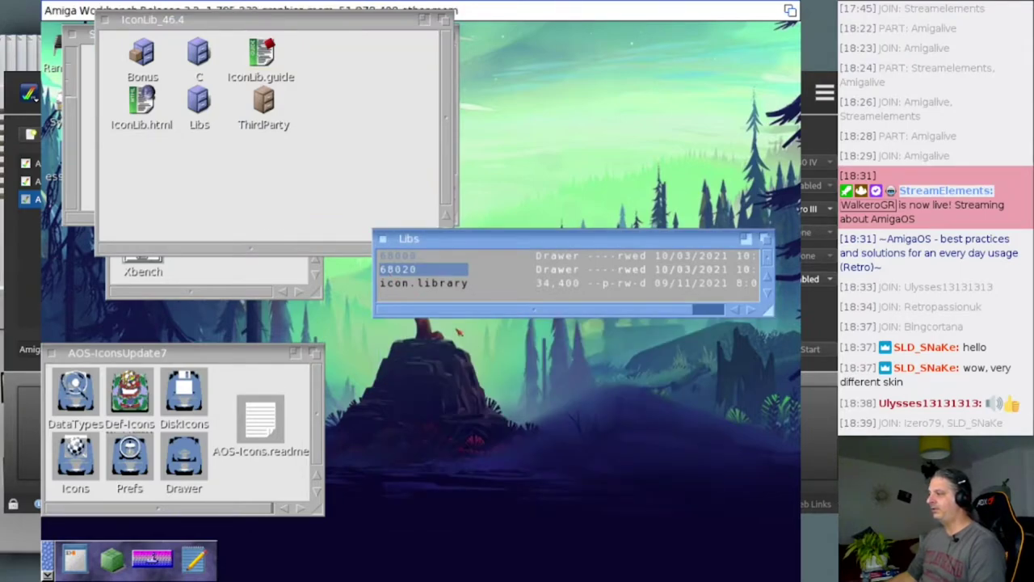
# Step: Check Information for the Libs icon.library, cancel it, and close IconLib_46.4 and Applications
pyautogui.click(442, 307)
pyautogui.click(434, 282)
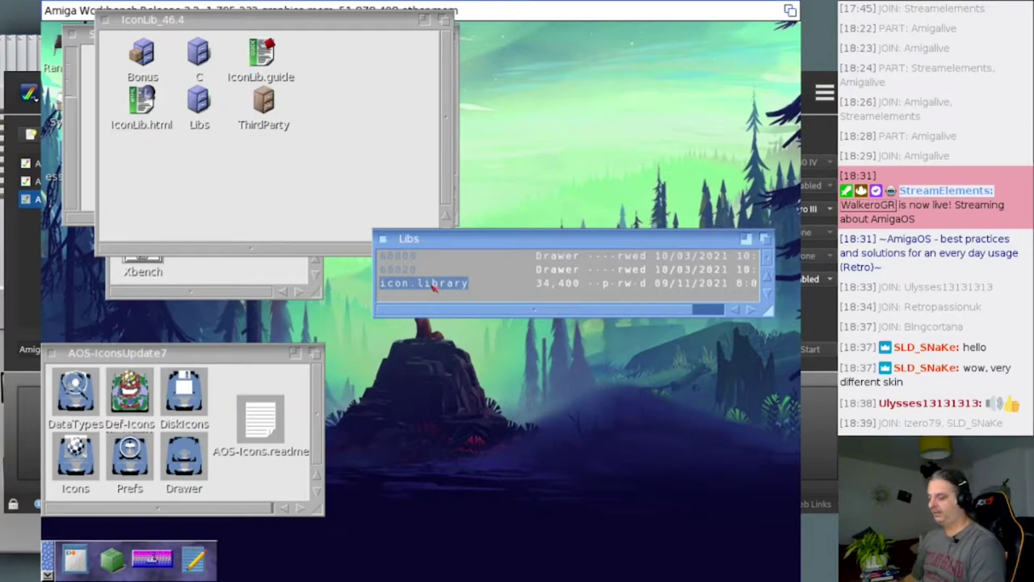
pyautogui.press('super+i')
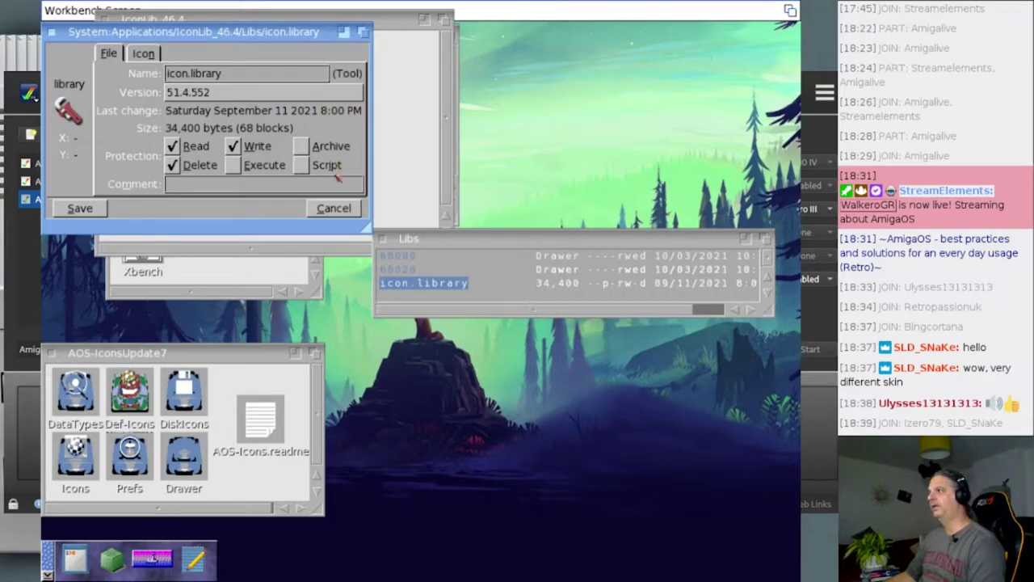
pyautogui.click(326, 213)
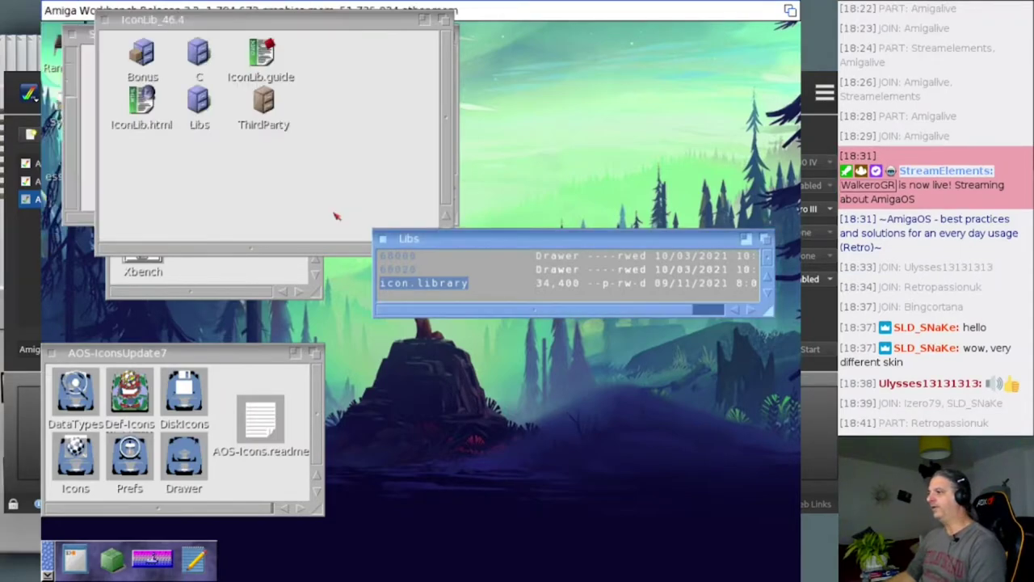
pyautogui.click(105, 21)
pyautogui.click(118, 72)
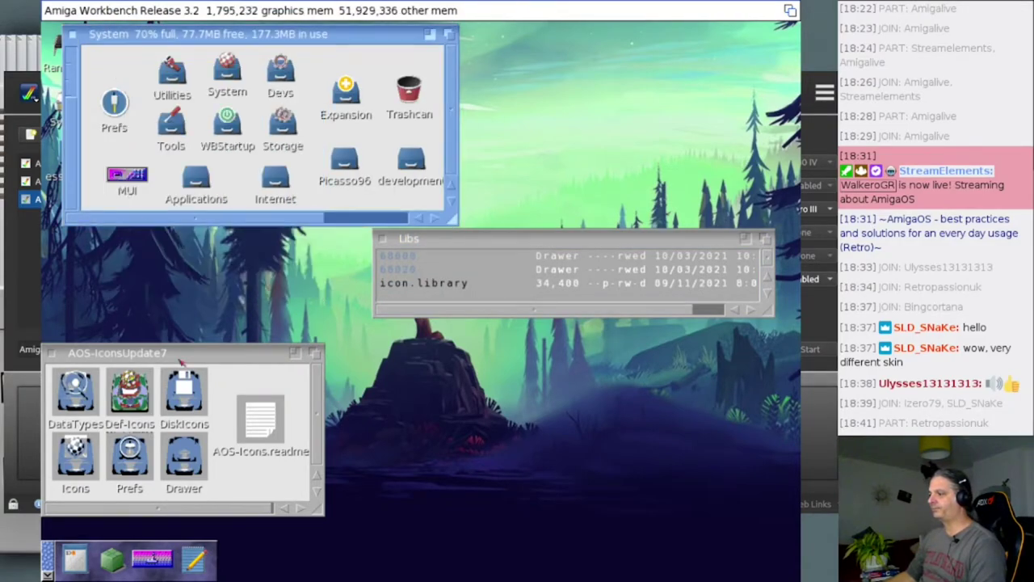
# Step: In a new shell, go to libs:, list ico files, and check the icon.library version
pyautogui.click(76, 558)
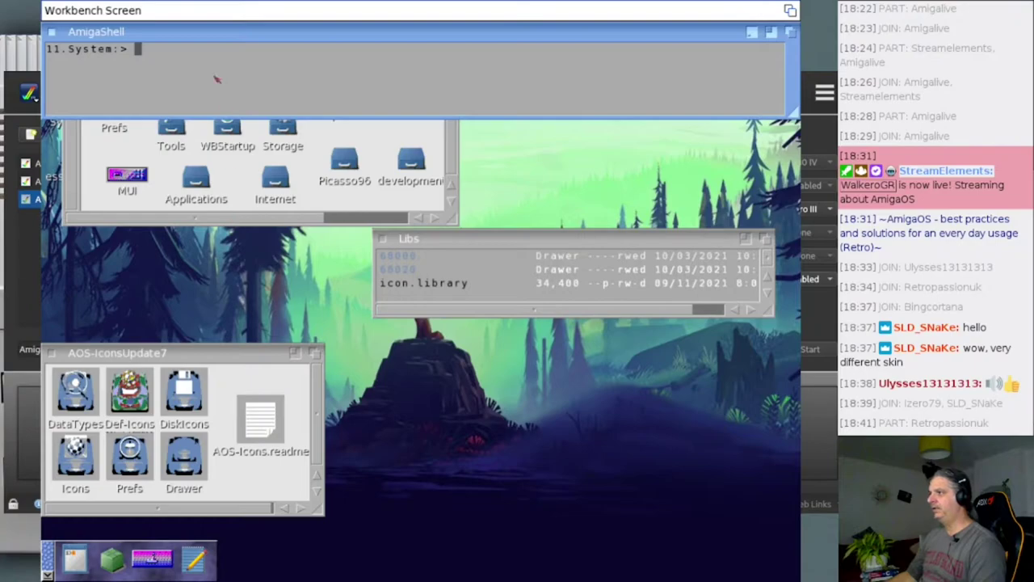
pyautogui.write('libs:')
pyautogui.press('Return')
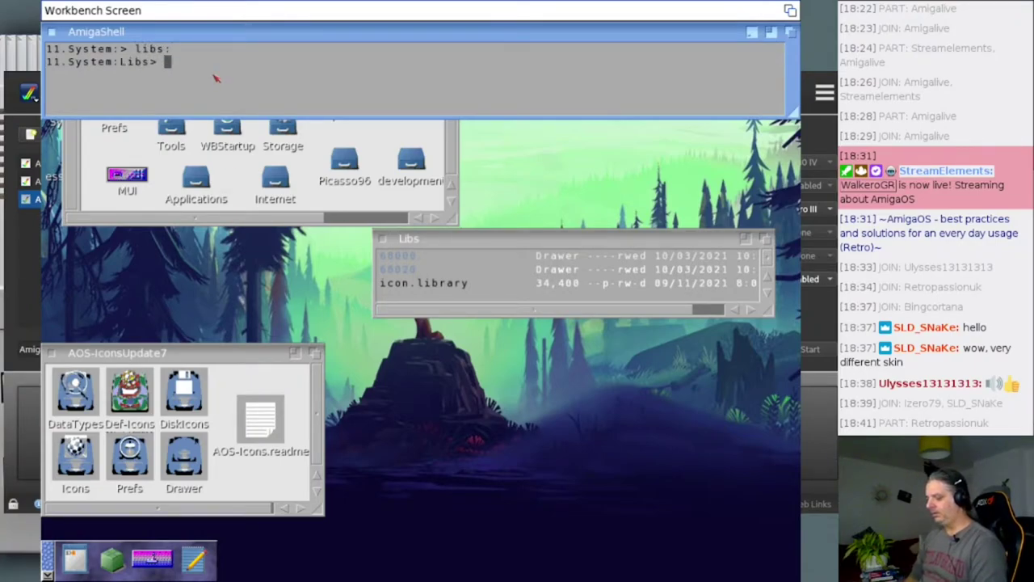
pyautogui.write('dir ico#?')
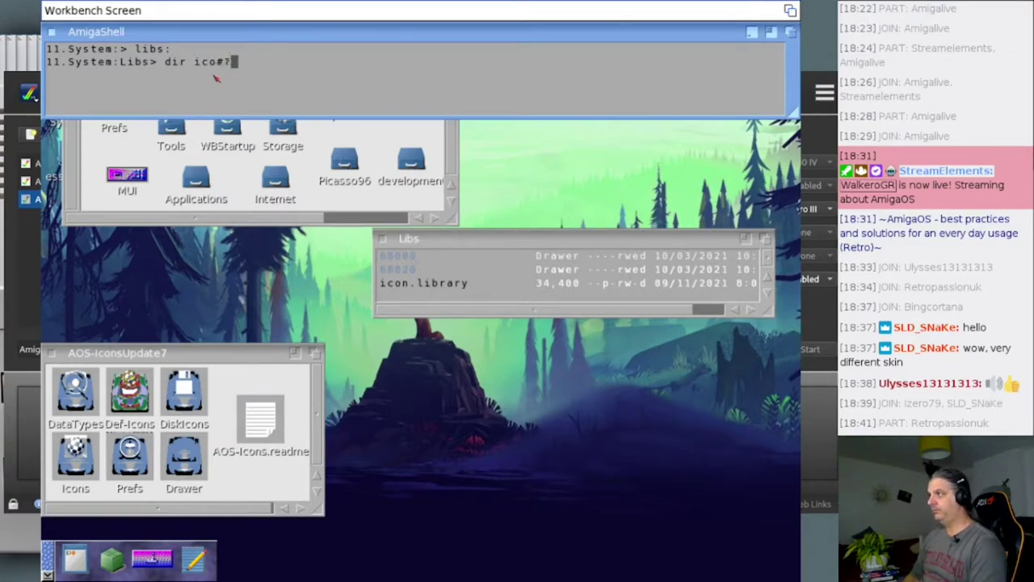
pyautogui.press('Return')
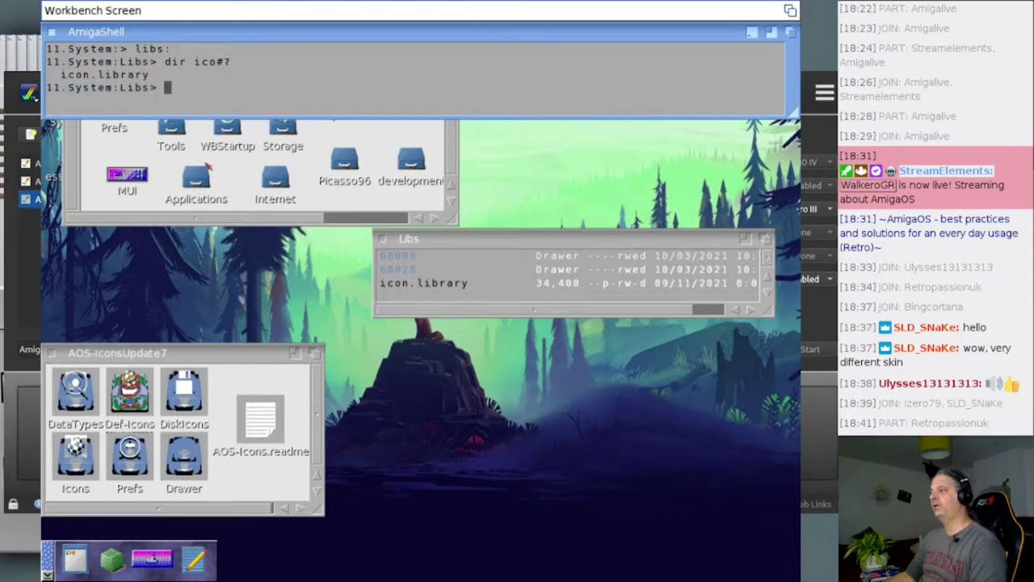
pyautogui.write('vers')
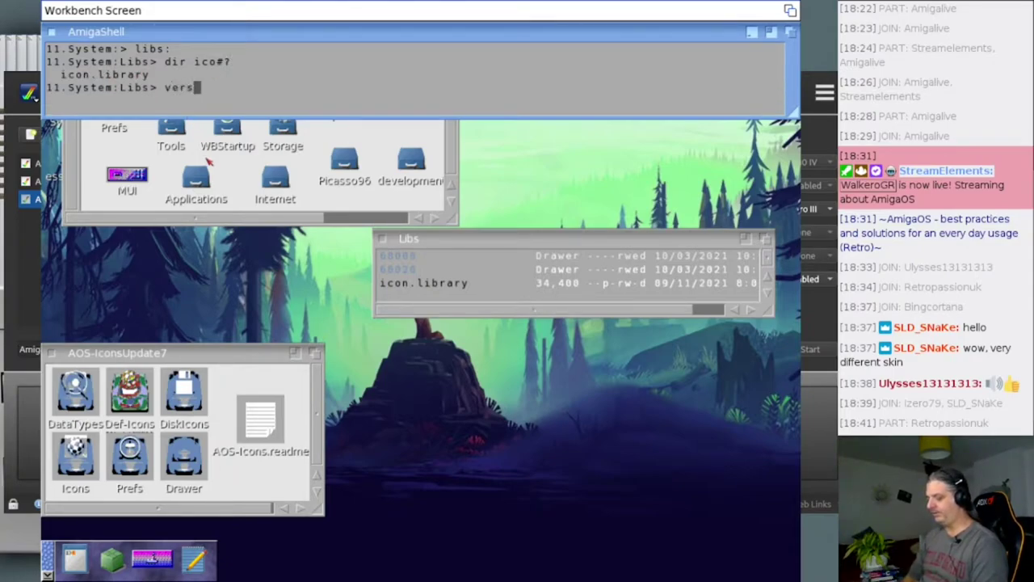
pyautogui.write('ion icon.library')
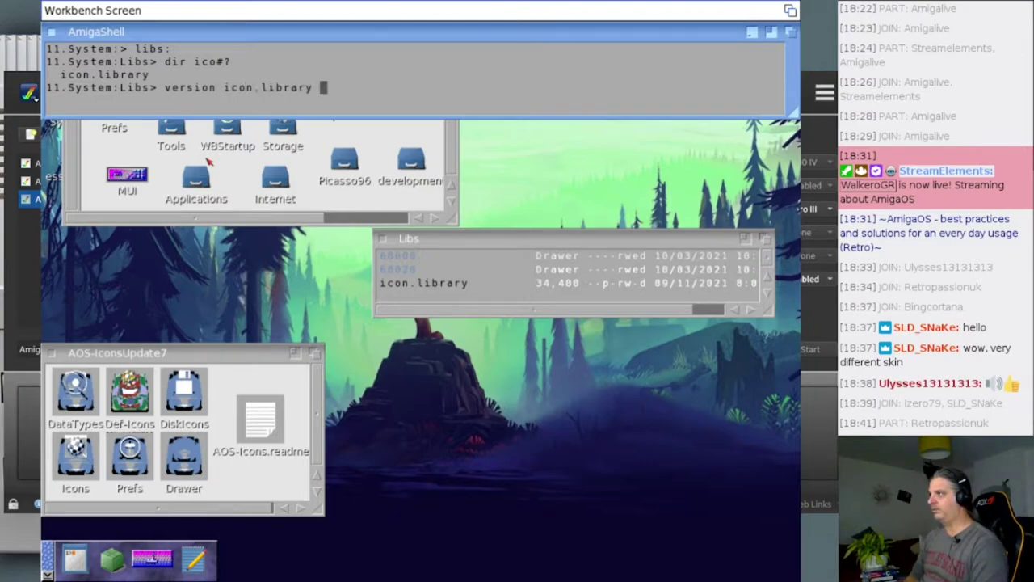
pyautogui.press('Return')
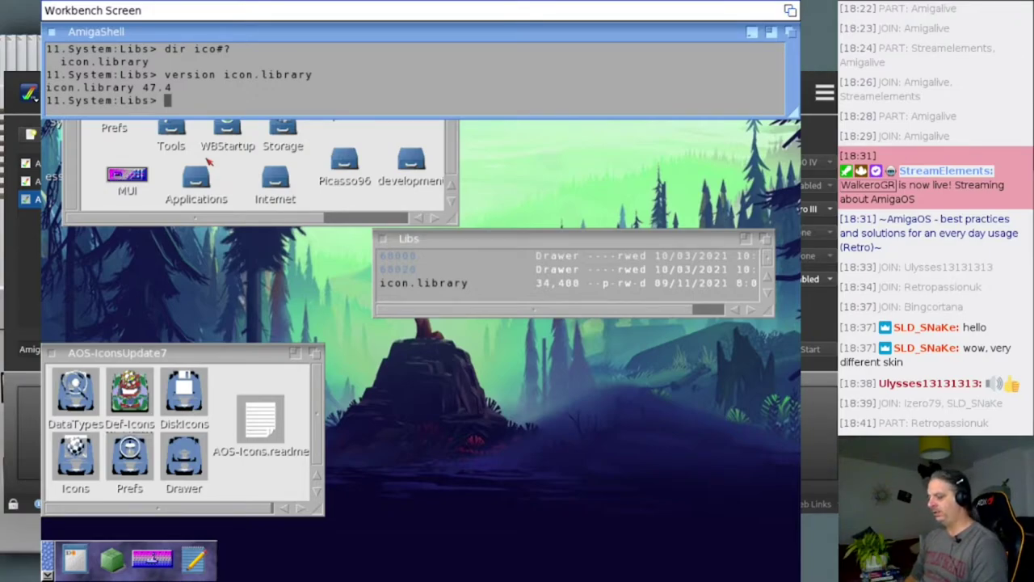
# Step: Rename icon.library to icon.library_47.4 and re-list the ico files to confirm
pyautogui.write('rename ')
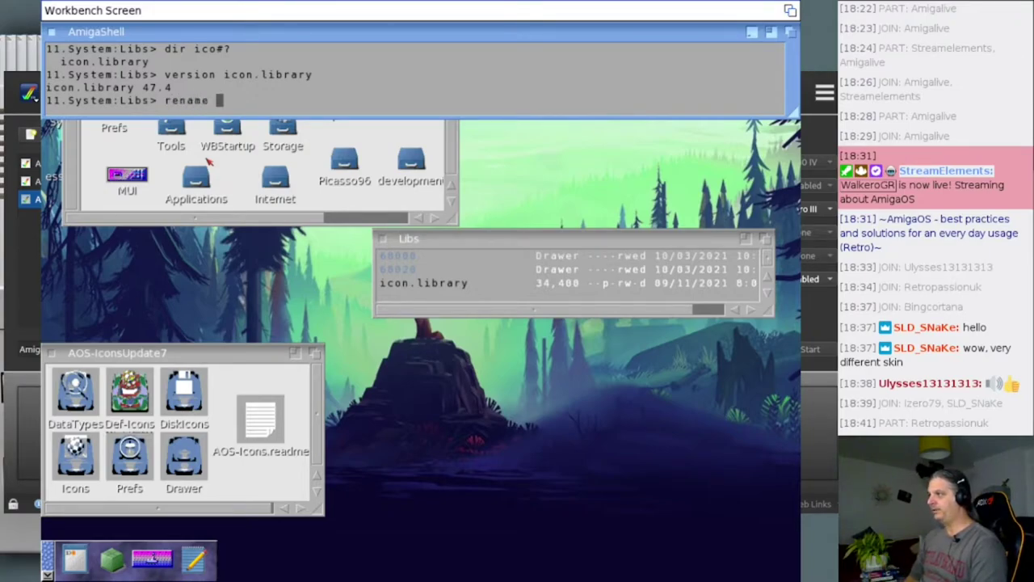
pyautogui.write('icon')
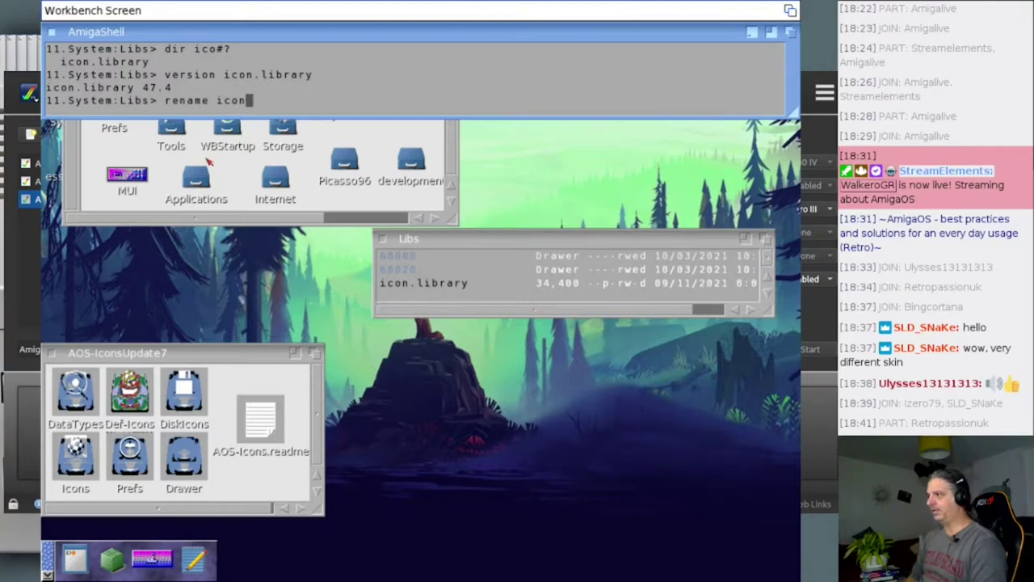
pyautogui.write('.library_')
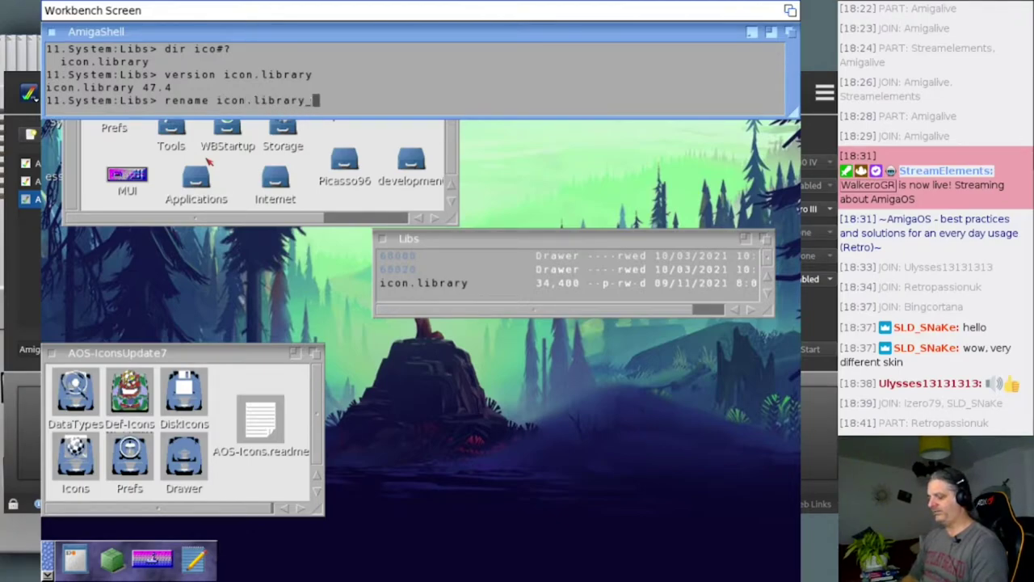
pyautogui.write('47.4')
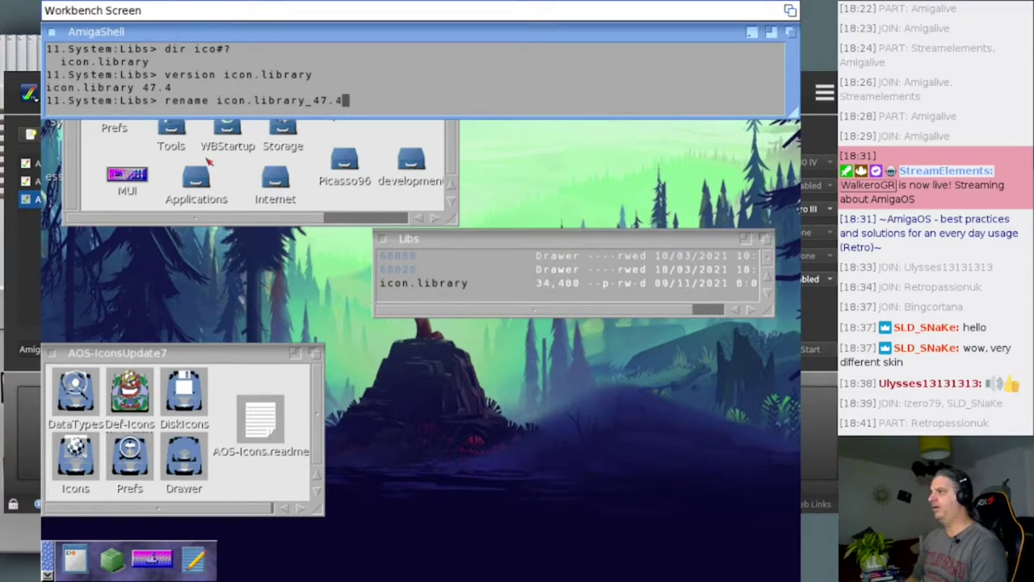
pyautogui.press('Return')
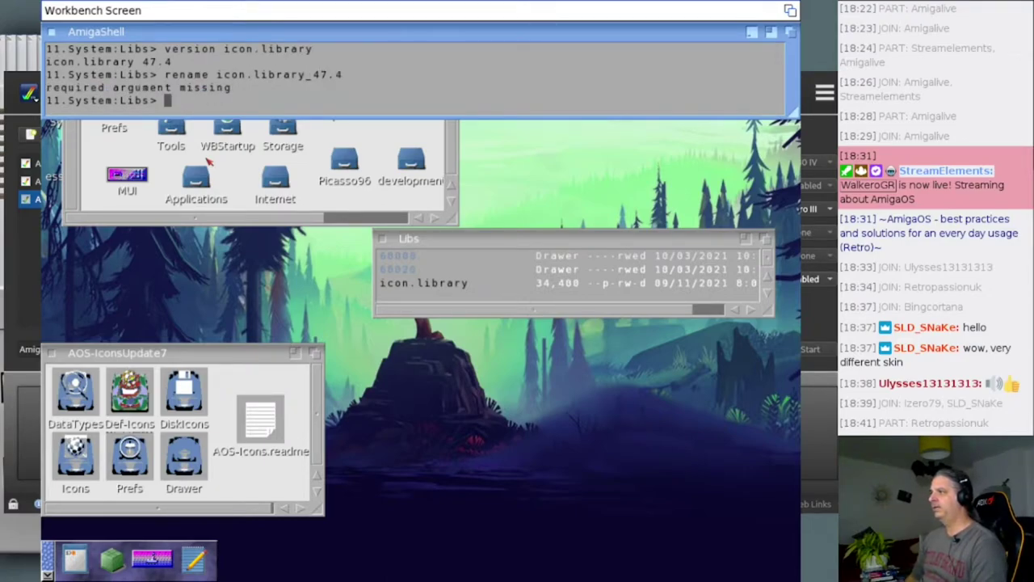
pyautogui.press('Up')
pyautogui.press('Left')
pyautogui.press('Left')
pyautogui.press('Left')
pyautogui.press('Left')
pyautogui.press('Left')
pyautogui.press('Left')
pyautogui.press('Left')
pyautogui.press('Left')
pyautogui.press('Left')
pyautogui.press('Left')
pyautogui.press('Left')
pyautogui.press('Left')
pyautogui.press('Left')
pyautogui.press('Left')
pyautogui.press('Left')
pyautogui.press('Left')
pyautogui.press('Left')
pyautogui.press('Left')
pyautogui.write('icon.library')
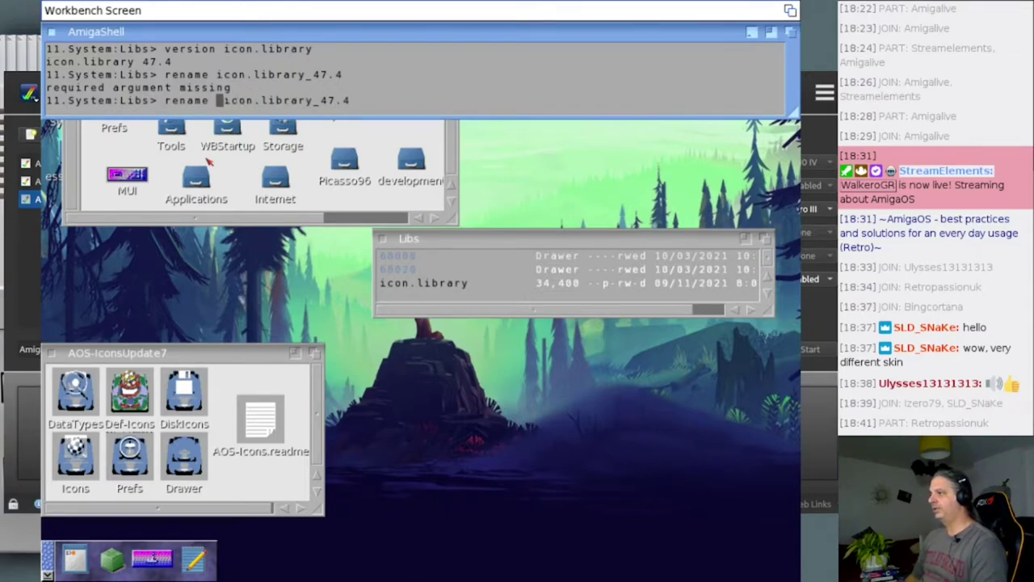
pyautogui.press('Return')
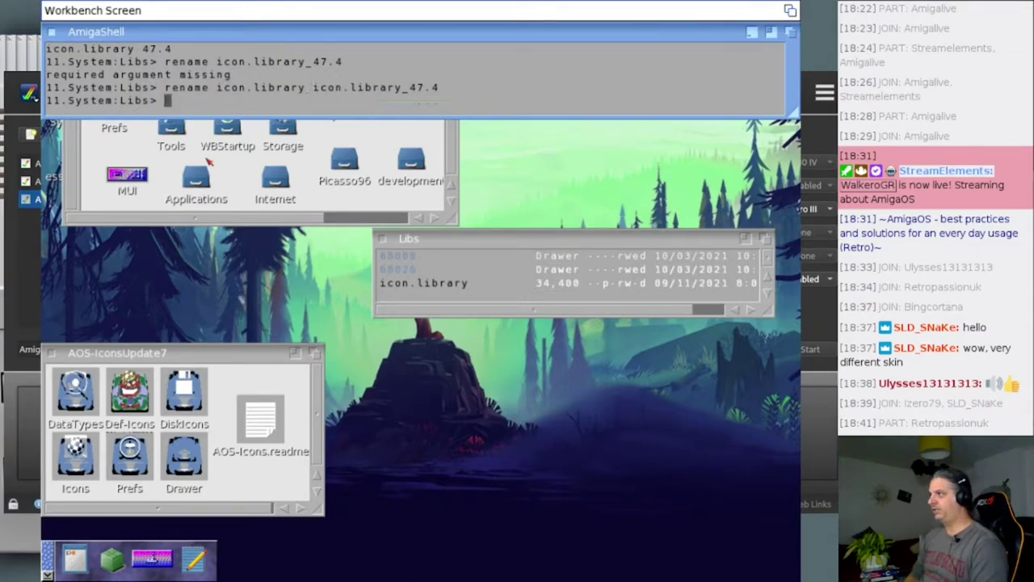
pyautogui.press('Up')
pyautogui.press('Up')
pyautogui.press('Up')
pyautogui.press('Up')
pyautogui.press('Return')
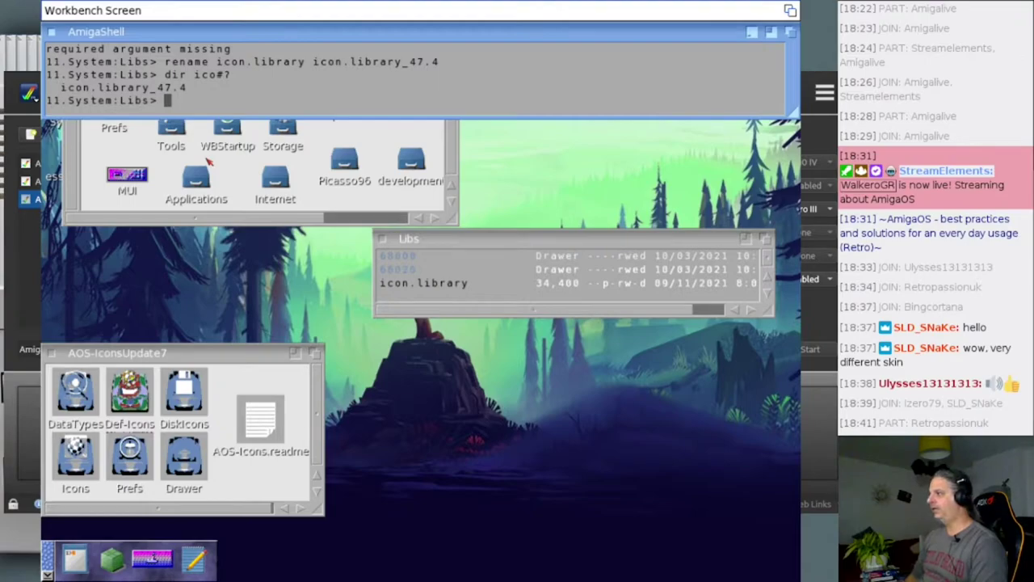
# Step: Copy the IconLib_46.4 icon.library into libs:, dragging the file into the shell command
pyautogui.write('copy')
pyautogui.moveTo(420, 284); pyautogui.dragTo(365, 102)
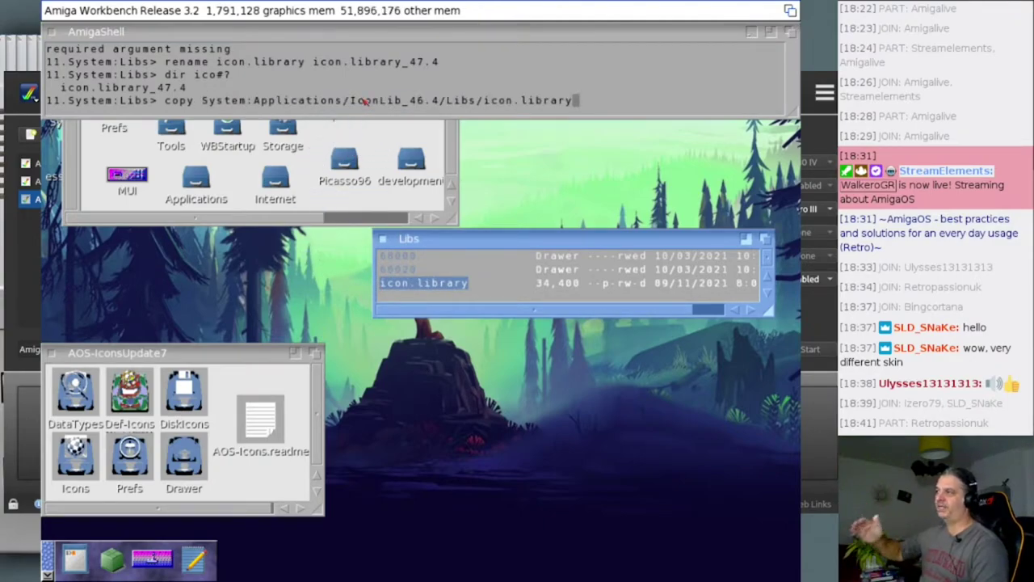
pyautogui.click(365, 102)
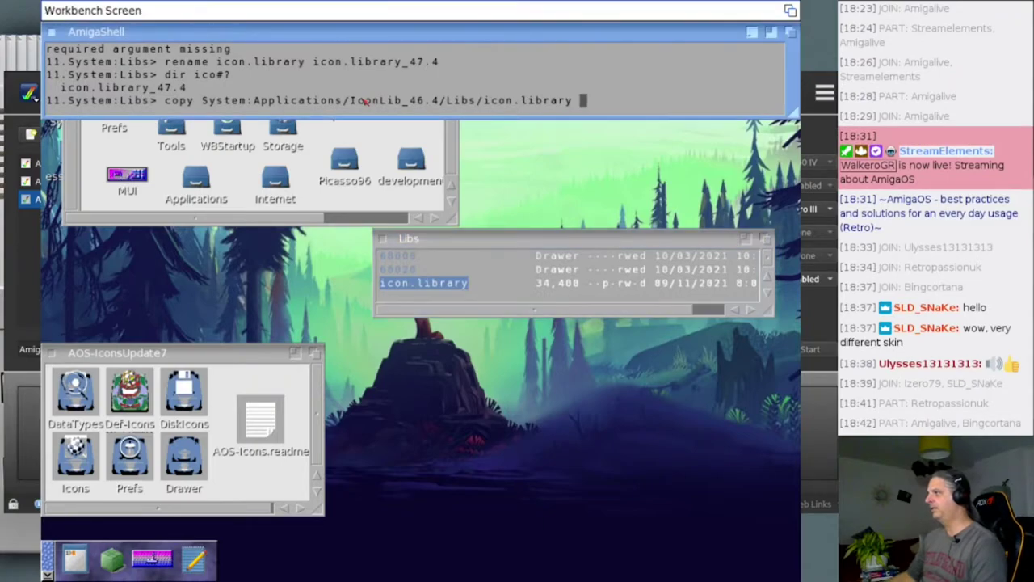
pyautogui.write('li')
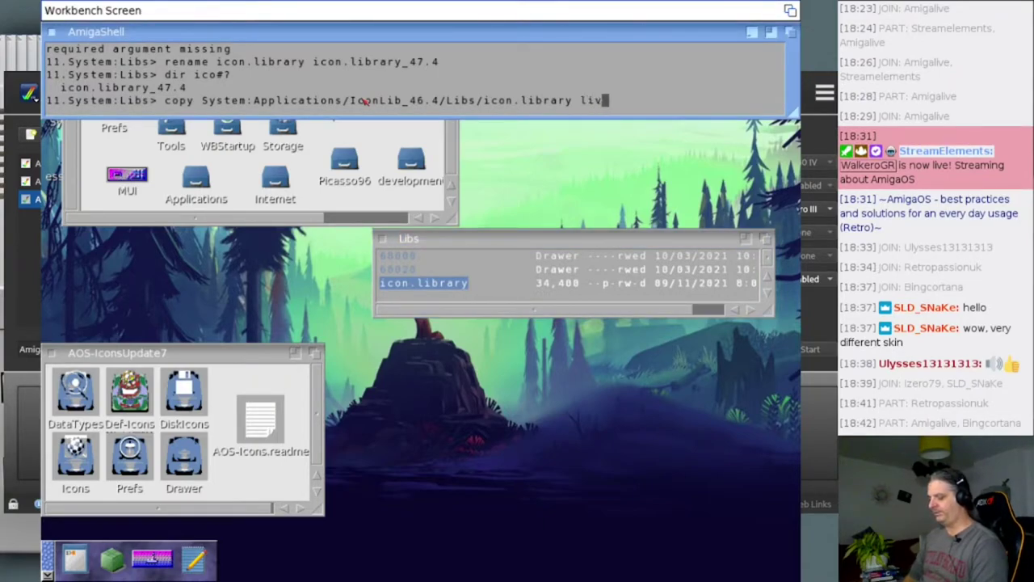
pyautogui.write('bs:')
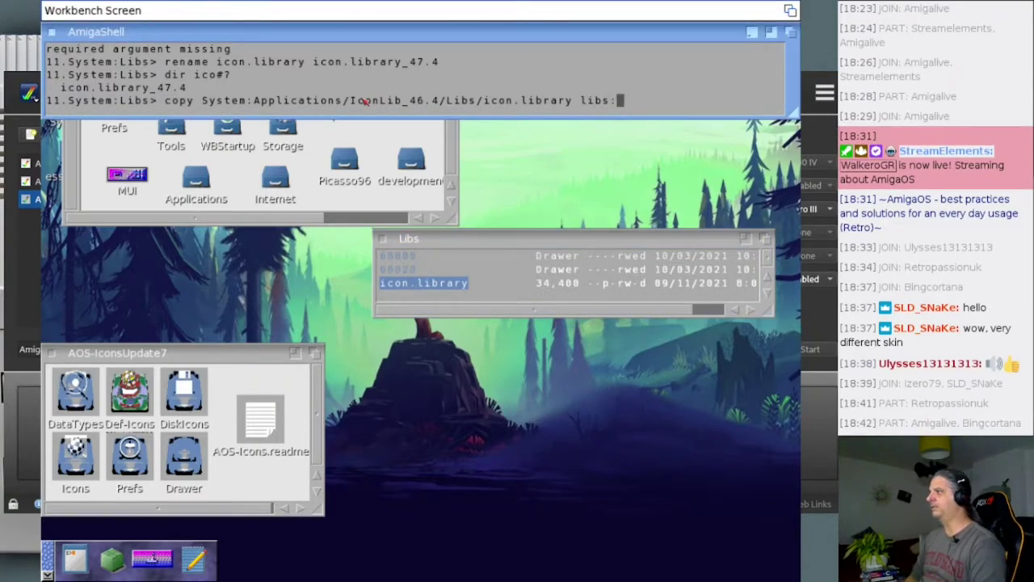
pyautogui.press('Return')
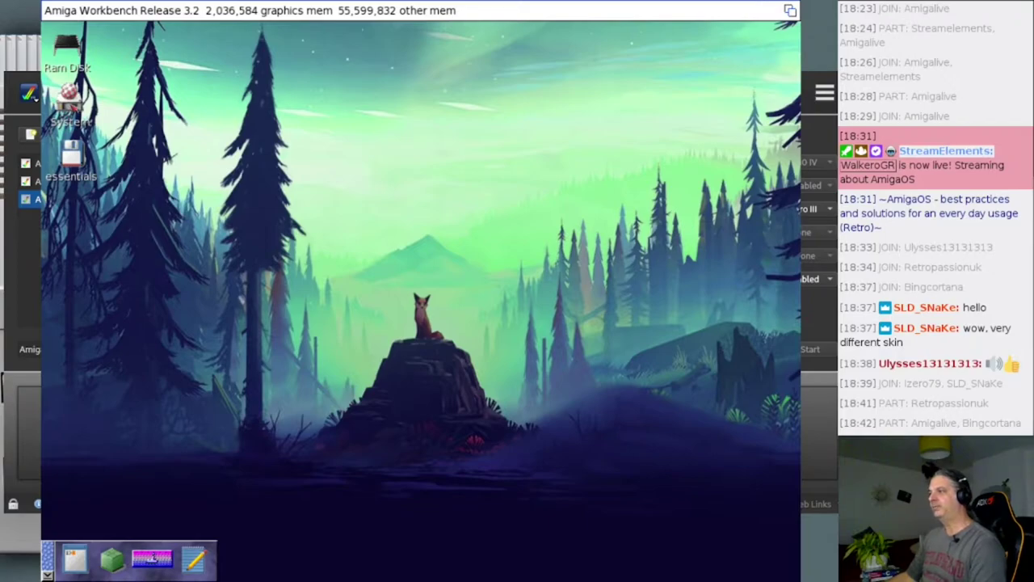
# Step: Open the System, Storage and Icons drawers, enlarging the Storage and Icons windows
pyautogui.doubleClick(69, 97)
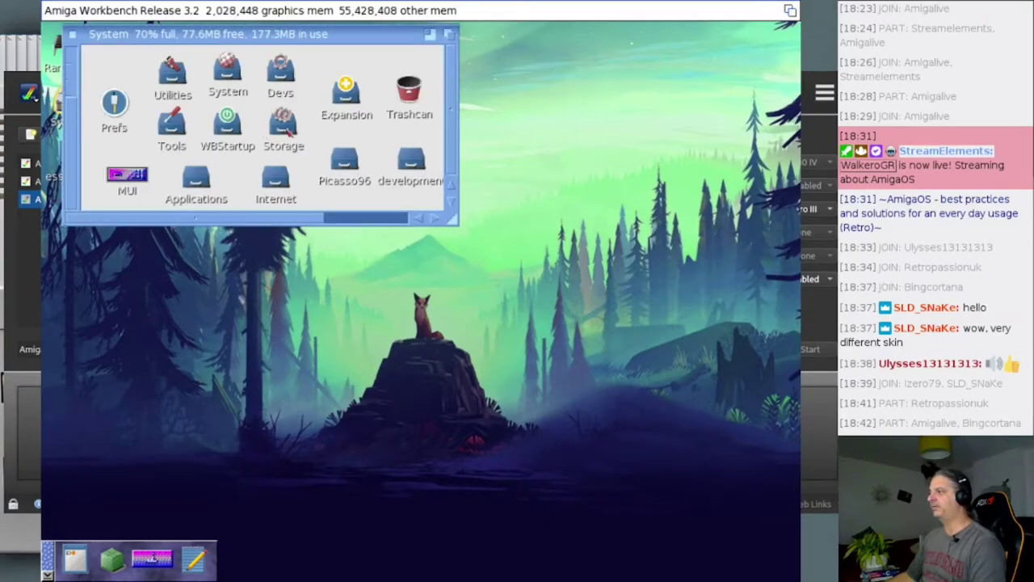
pyautogui.doubleClick(287, 127)
pyautogui.moveTo(349, 332); pyautogui.dragTo(494, 370)
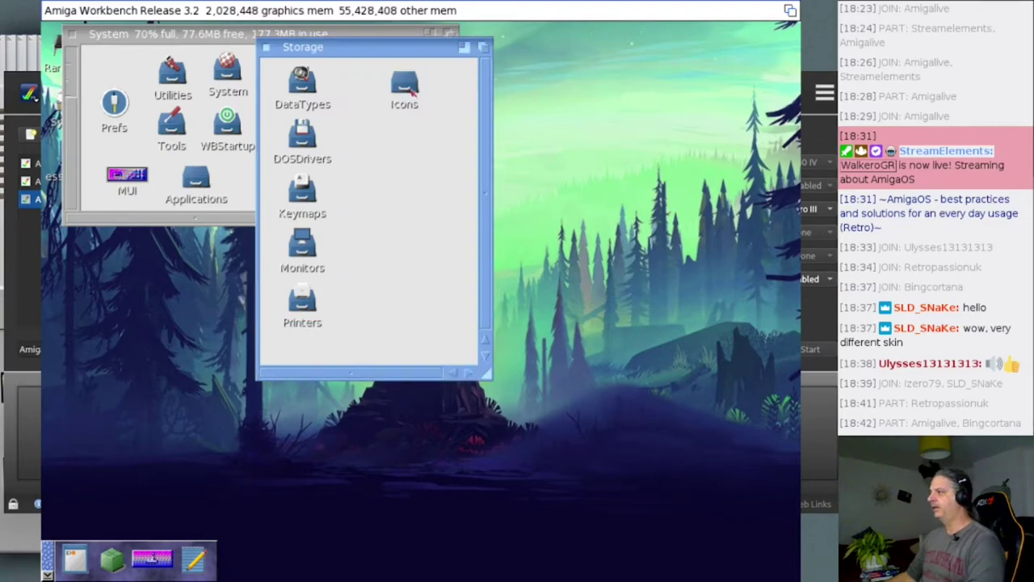
pyautogui.doubleClick(412, 91)
pyautogui.moveTo(464, 123); pyautogui.dragTo(600, 254)
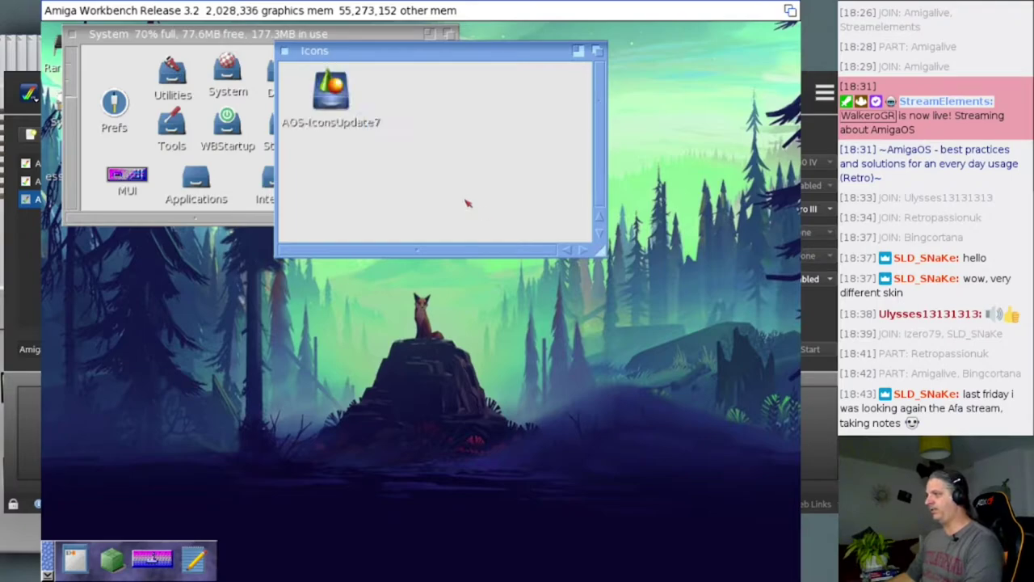
# Step: Open AOS-IconsUpdate7, move it and Icons lower, and show Information for the Prefs drawer
pyautogui.doubleClick(348, 103)
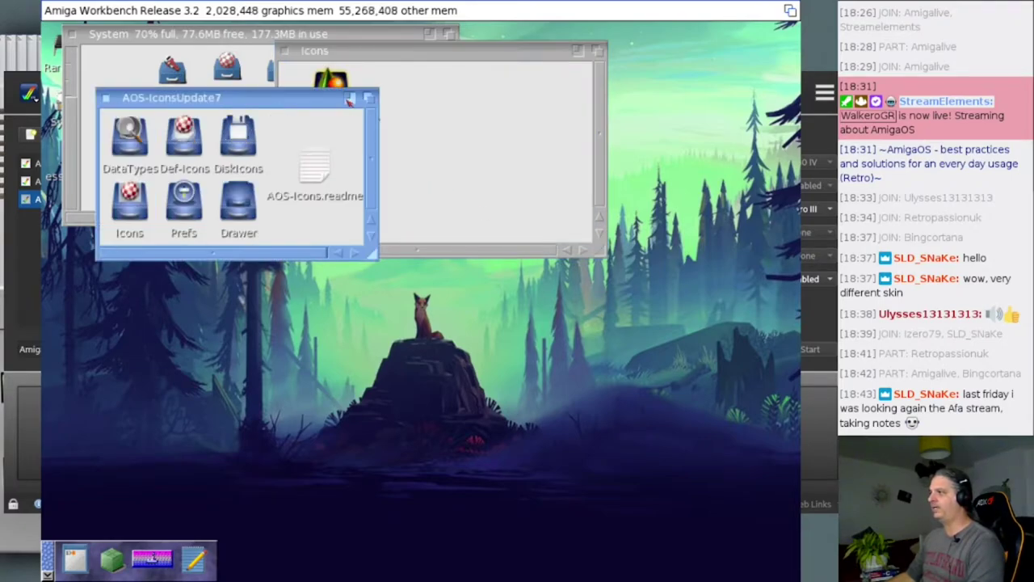
pyautogui.moveTo(272, 103); pyautogui.dragTo(261, 272)
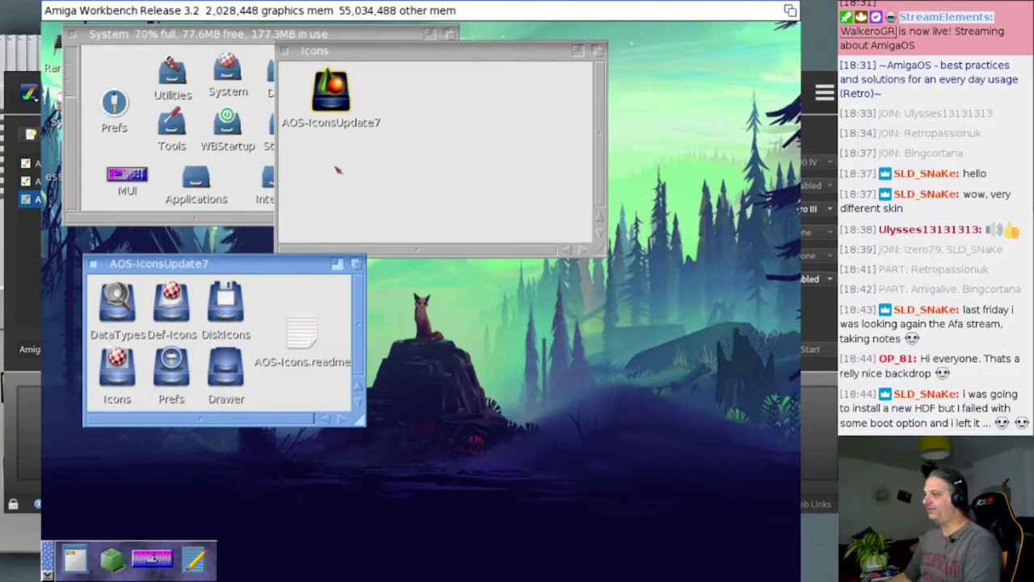
pyautogui.moveTo(322, 52); pyautogui.dragTo(474, 352)
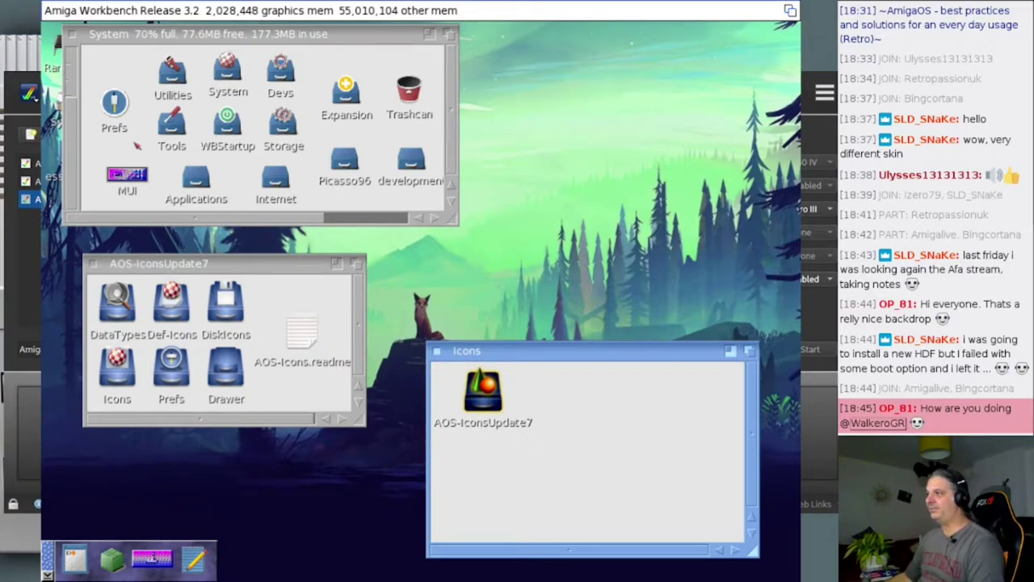
pyautogui.click(122, 104)
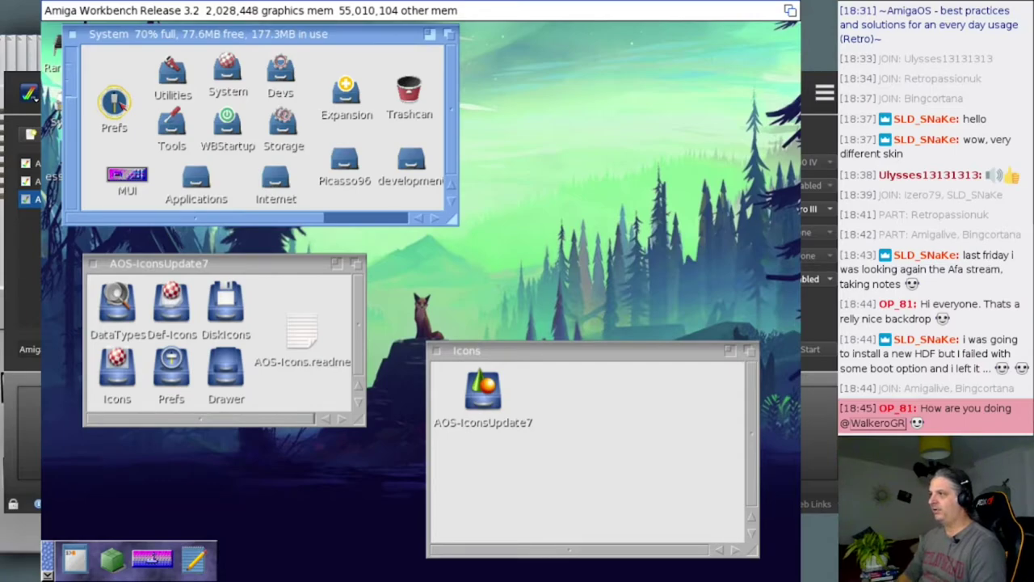
pyautogui.press('super+i')
# Step: Drop the AOS-IconsUpdate7 Prefs icon onto the Prefs drawer's Information image and save
pyautogui.rightClick(196, 4)
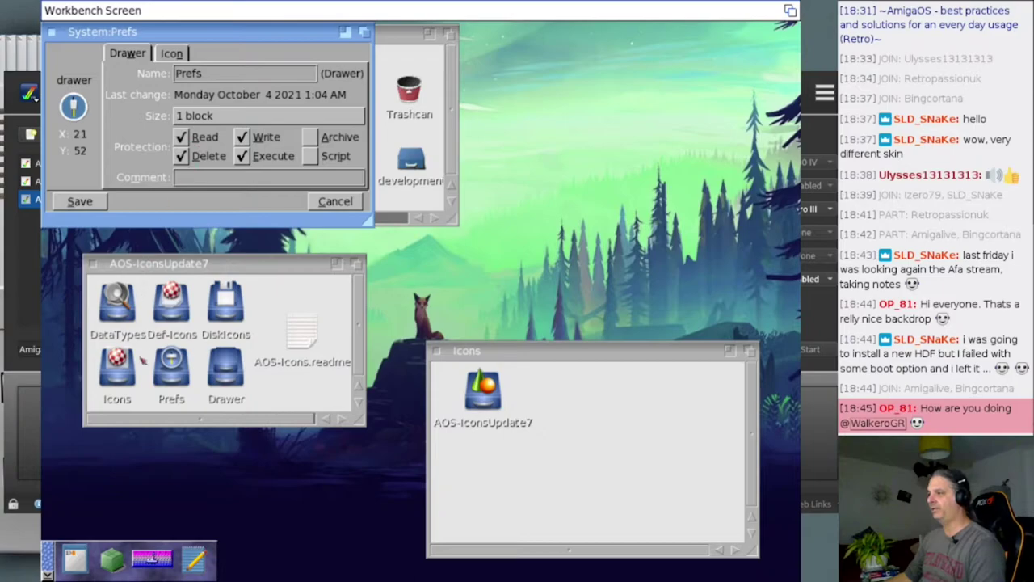
pyautogui.moveTo(183, 373); pyautogui.dragTo(69, 111)
pyautogui.click(94, 207)
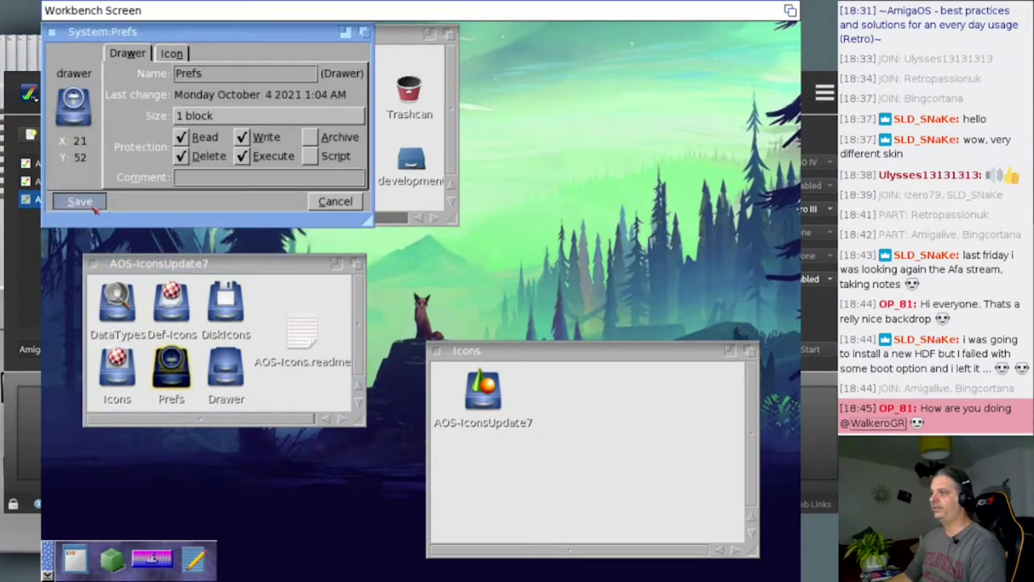
pyautogui.click(121, 121)
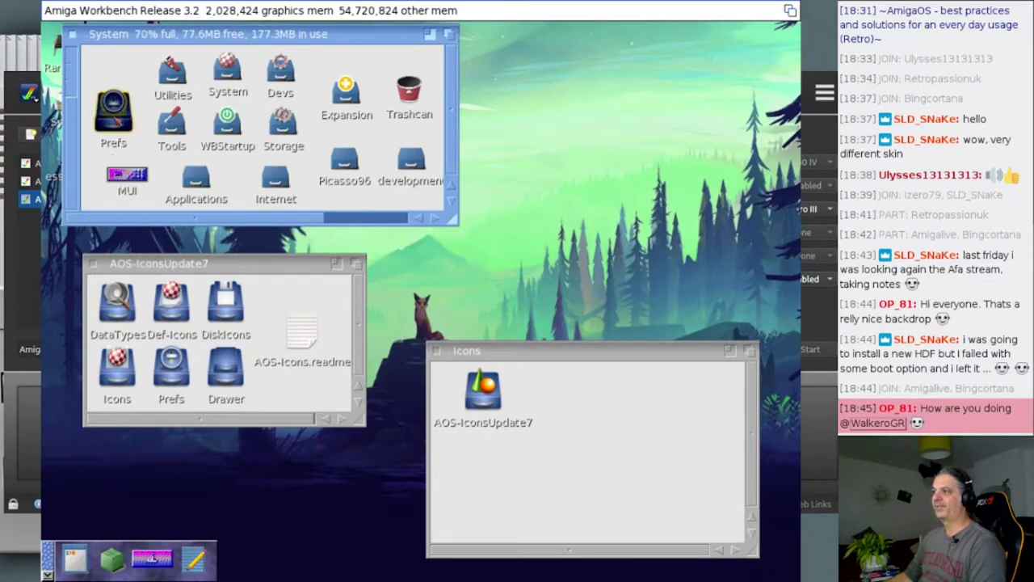
pyautogui.click(116, 74)
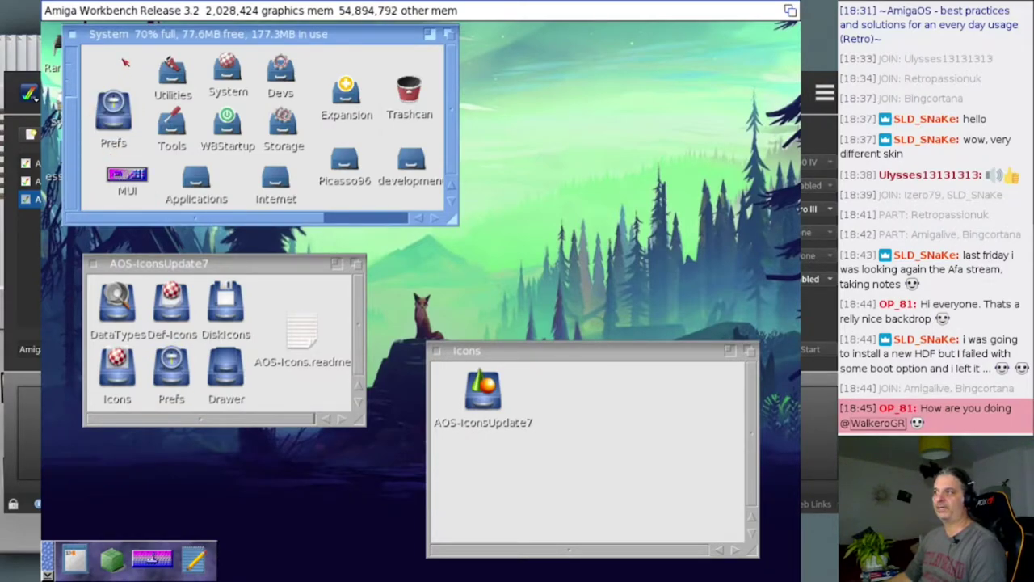
pyautogui.click(128, 122)
pyautogui.click(142, 157)
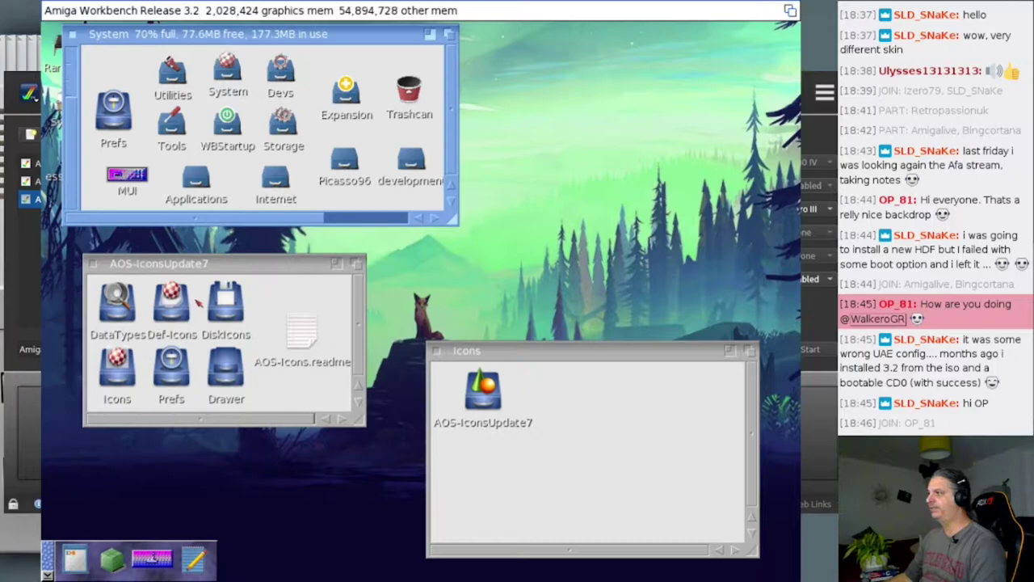
pyautogui.doubleClick(172, 367)
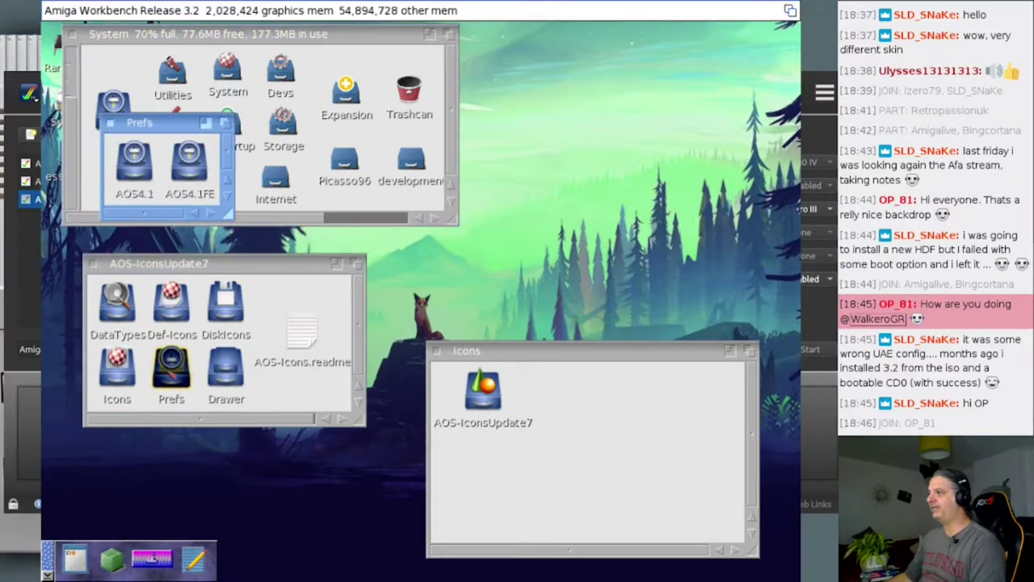
pyautogui.doubleClick(202, 172)
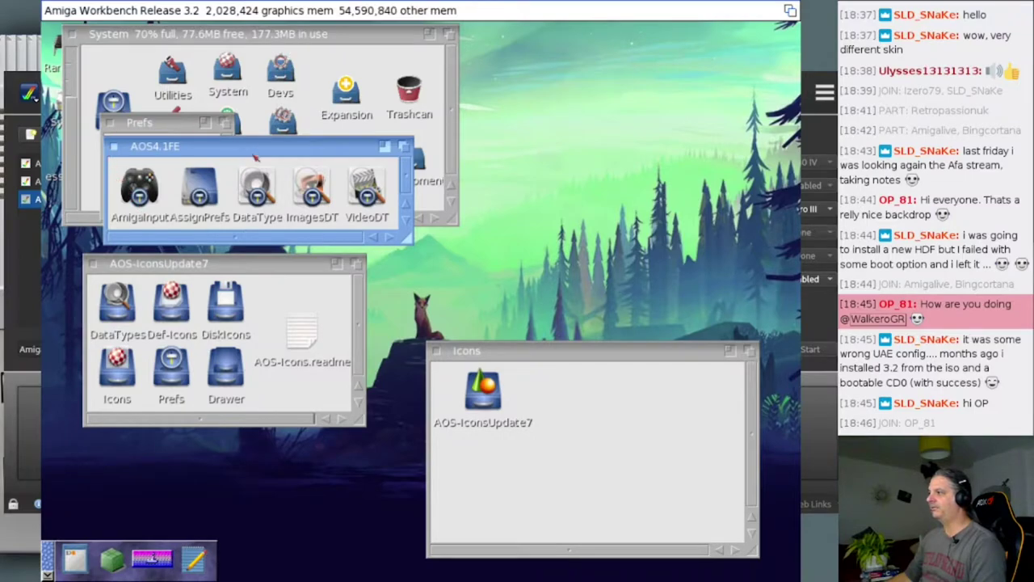
pyautogui.click(114, 147)
pyautogui.click(112, 123)
pyautogui.moveTo(119, 268); pyautogui.dragTo(122, 292)
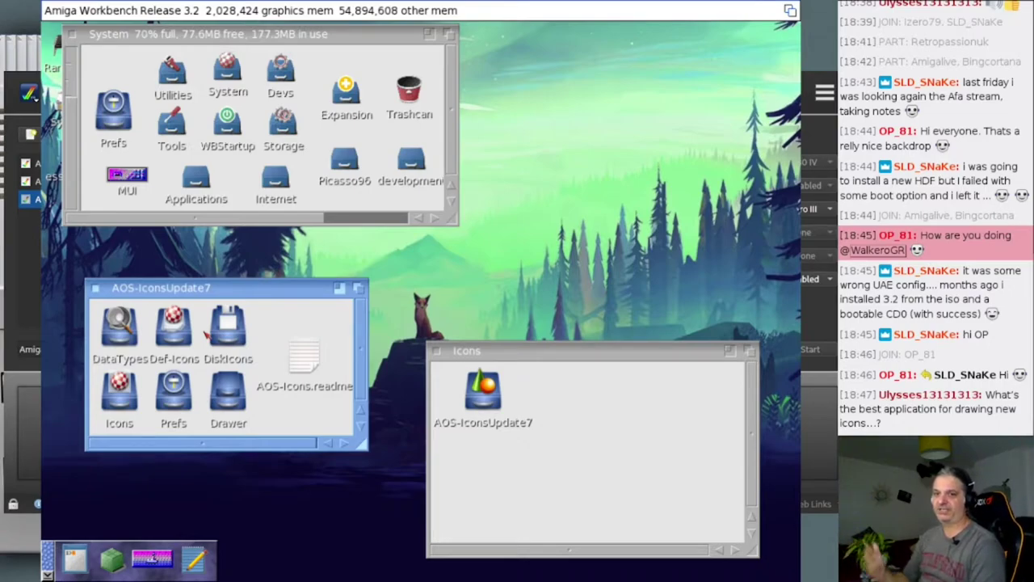
# Step: Close the AOS-IconsUpdate7, System and Icons drawer windows, leaving the bare desktop
pyautogui.moveTo(135, 39); pyautogui.dragTo(194, 63)
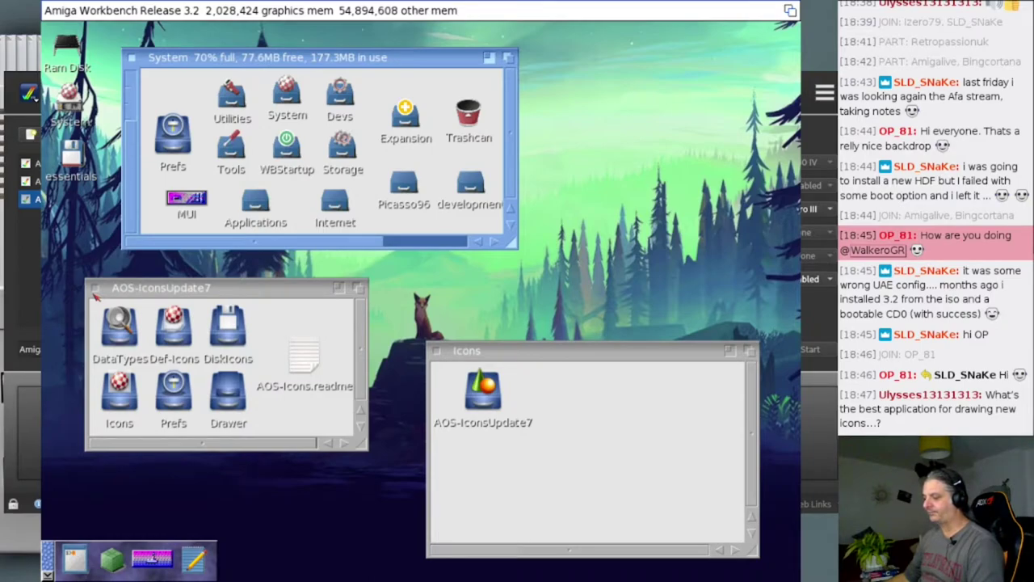
pyautogui.click(96, 296)
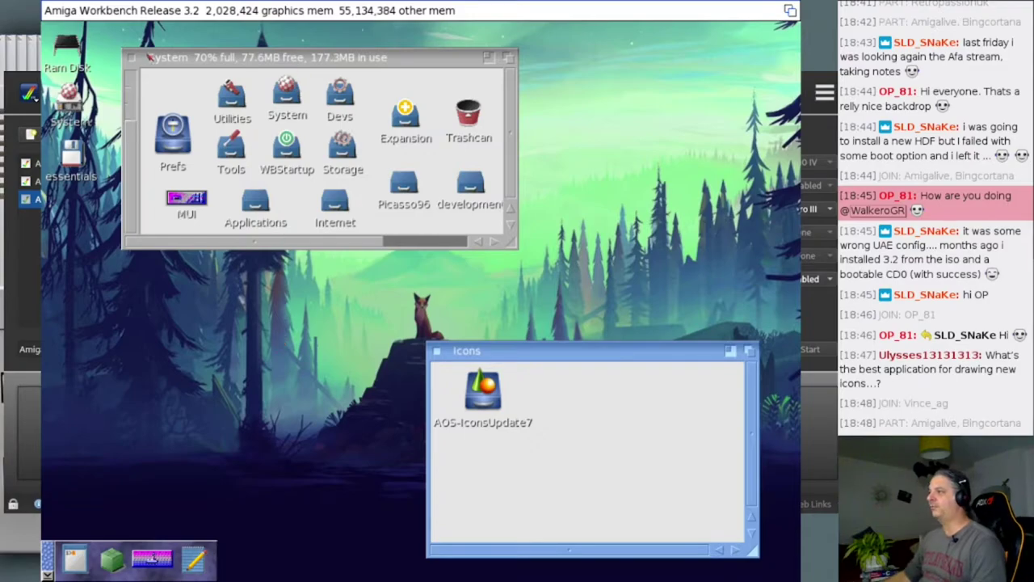
pyautogui.click(132, 58)
pyautogui.click(433, 350)
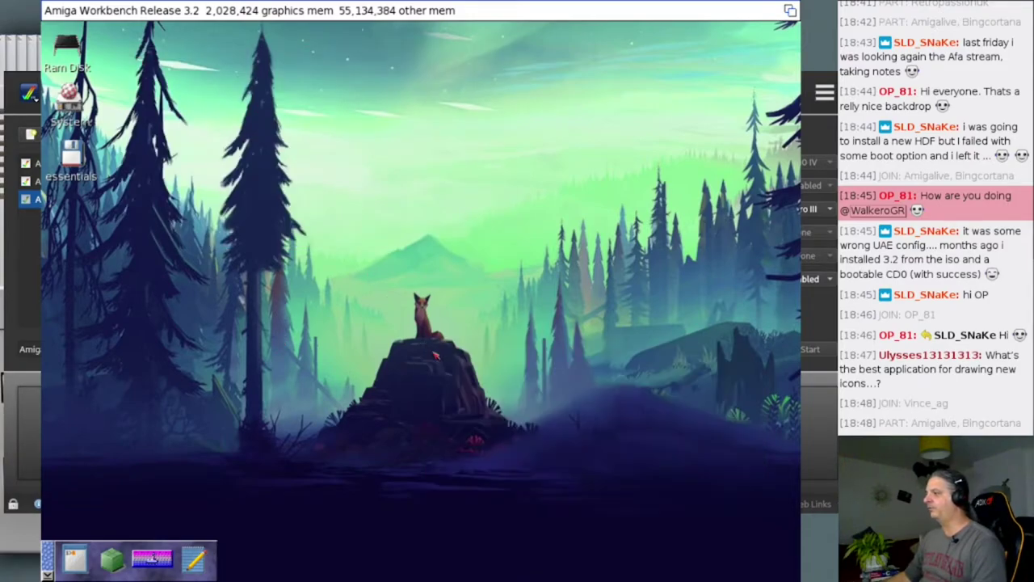
# Step: Launch IBrowse from the Workbench Internet menu and zoom its window to full size
pyautogui.rightClick(349, 6)
pyautogui.click(353, 28)
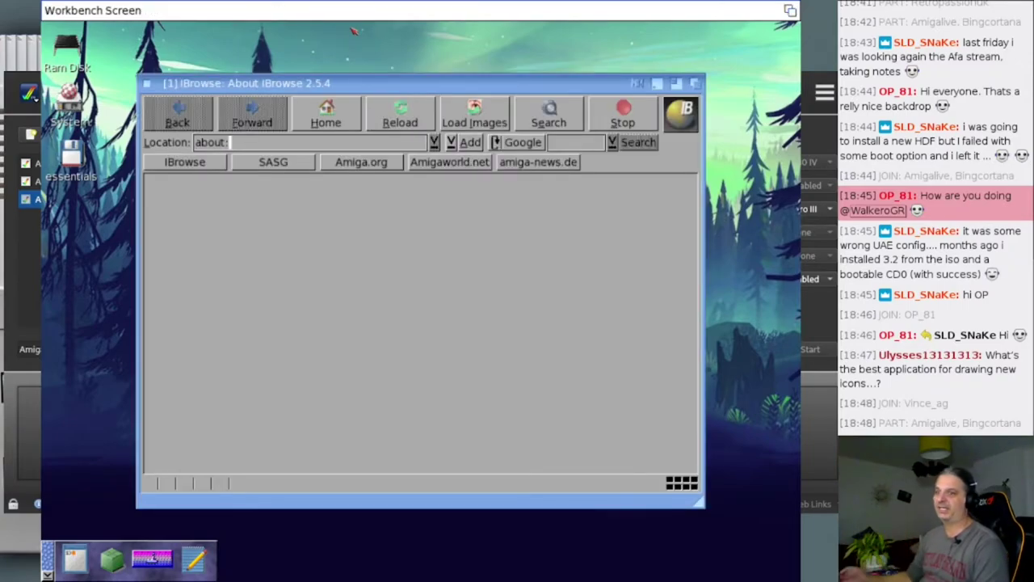
pyautogui.click(676, 84)
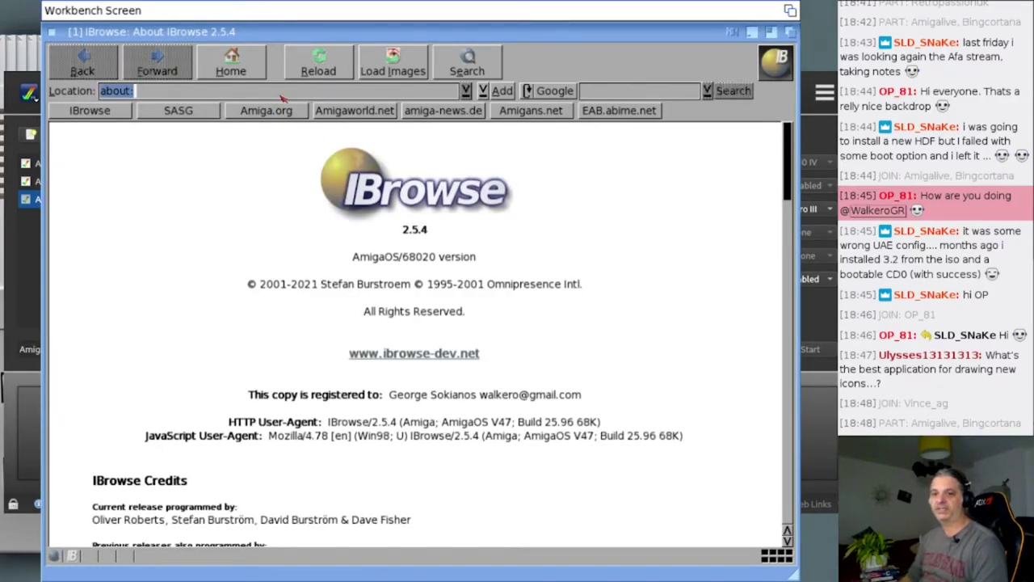
# Step: Load amiwest.net and scroll down to the AmiWest 2021 schedule
pyautogui.write('amiw')
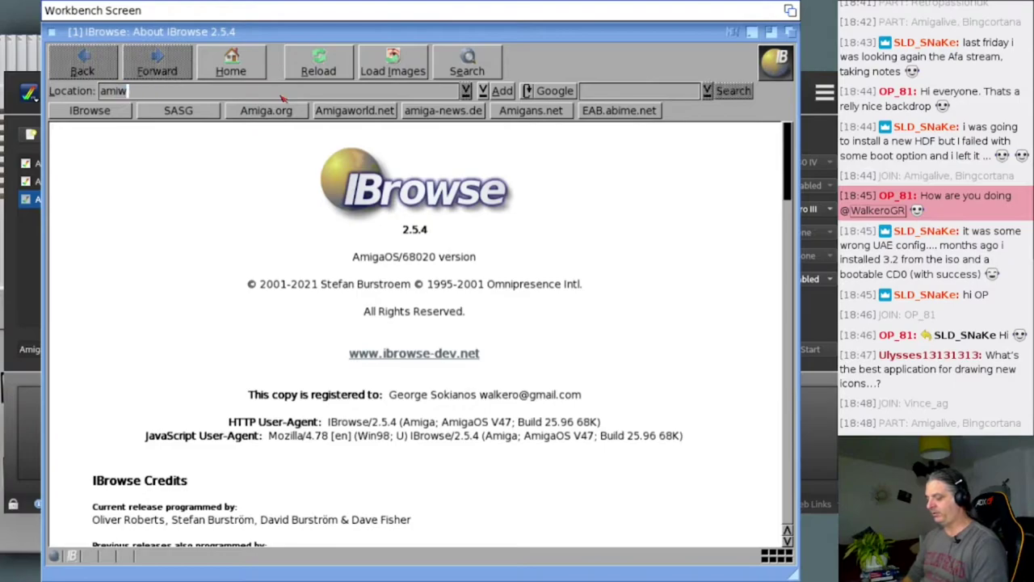
pyautogui.write('est.net')
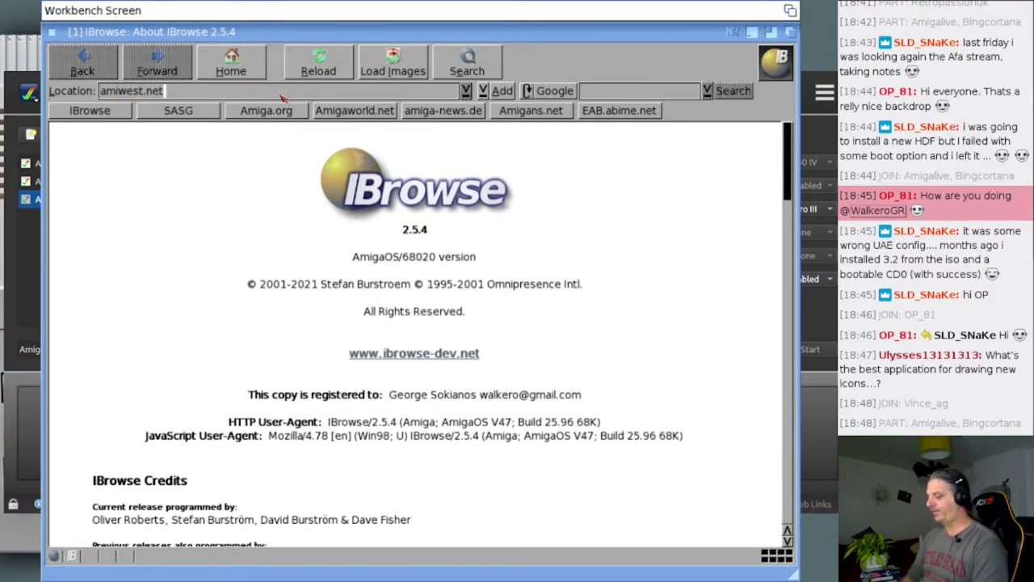
pyautogui.press('Return')
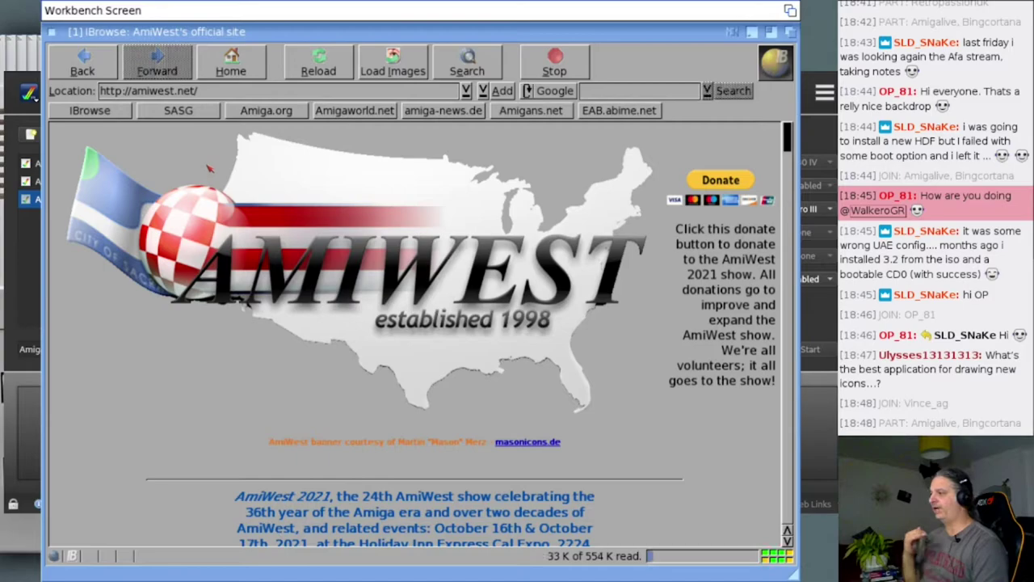
pyautogui.scroll(-4, 288, 374)
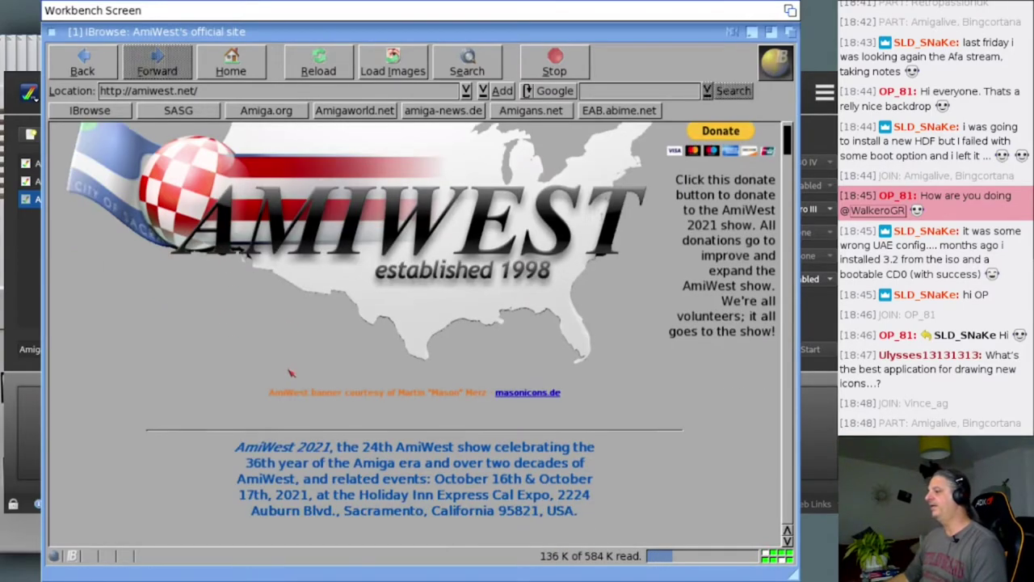
pyautogui.scroll(-8, 299, 366)
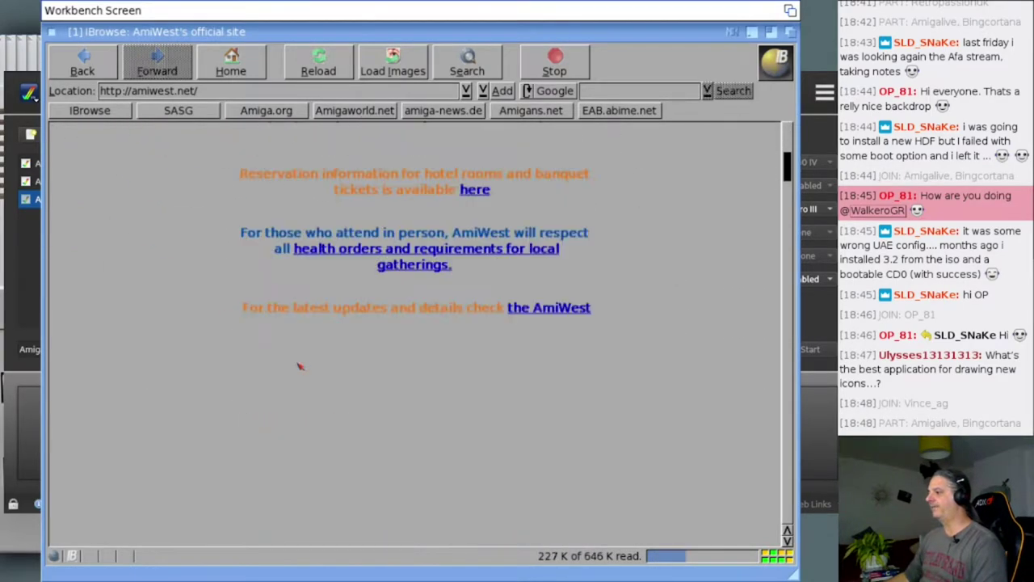
pyautogui.scroll(-3, 283, 380)
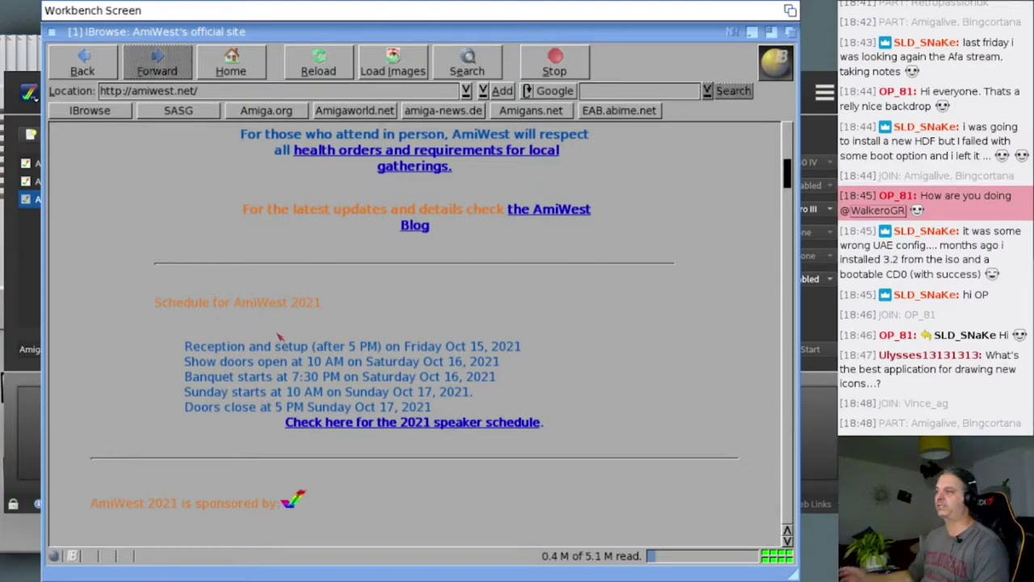
pyautogui.scroll(-3, 291, 339)
# Step: Open the 2021 speaker schedule link, then shrink and move IBrowse aside to reveal the desktop
pyautogui.click(386, 325)
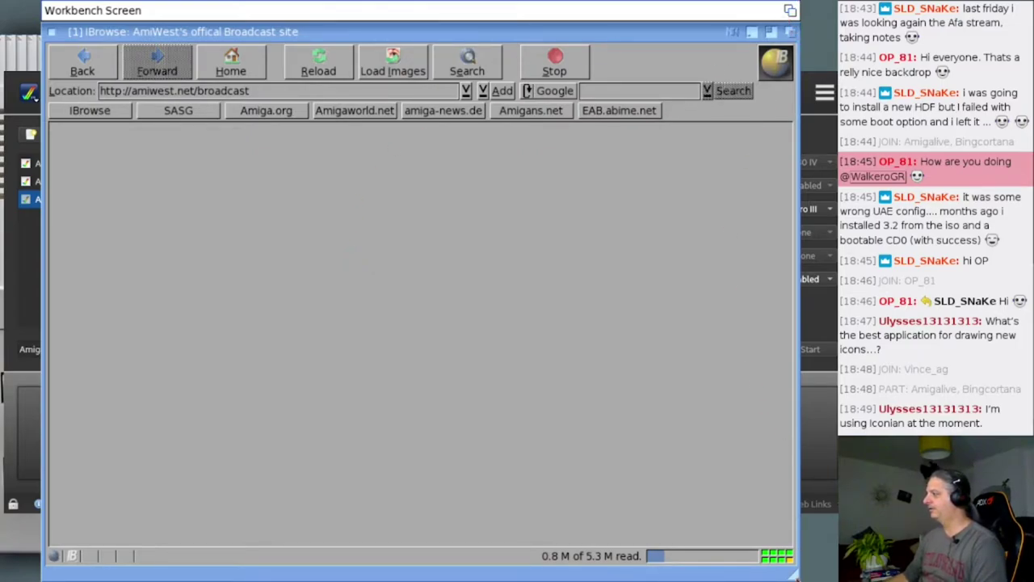
pyautogui.moveTo(795, 573); pyautogui.dragTo(607, 402)
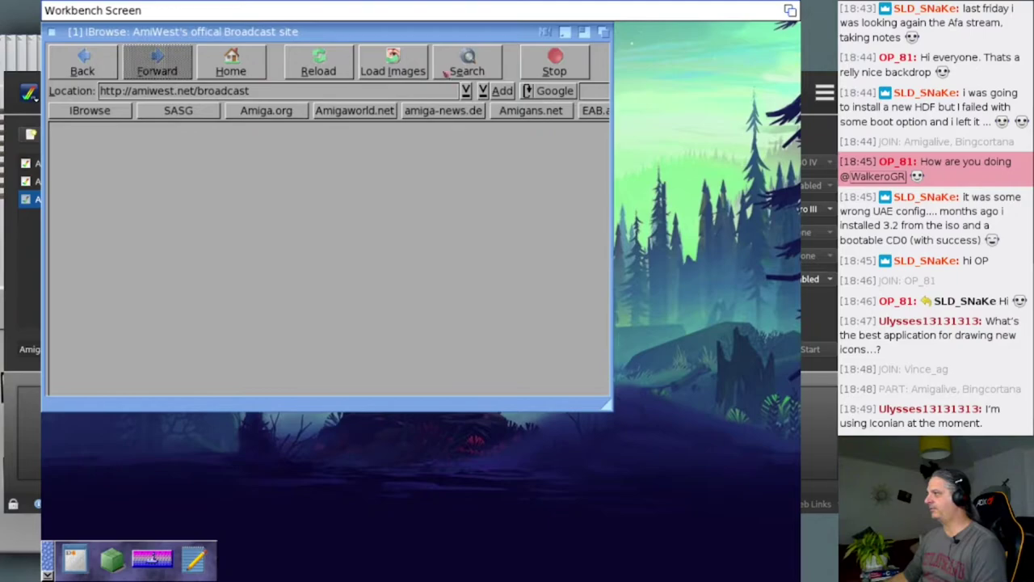
pyautogui.moveTo(434, 31); pyautogui.dragTo(530, 107)
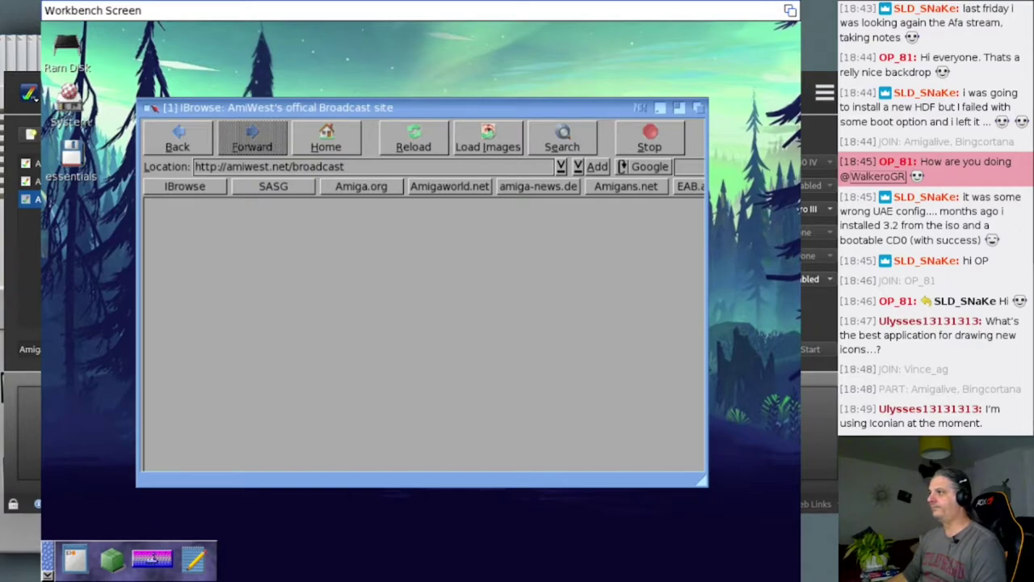
pyautogui.click(206, 74)
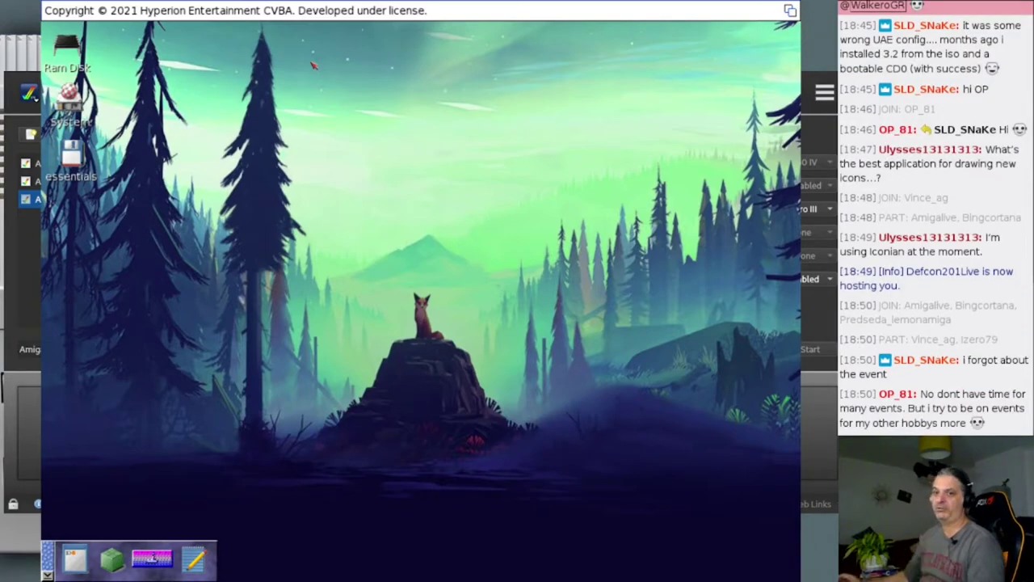
# Step: Relaunch IBrowse from the Internet menu, zoom it full-size and load amiwest.net
pyautogui.rightClick(327, 41)
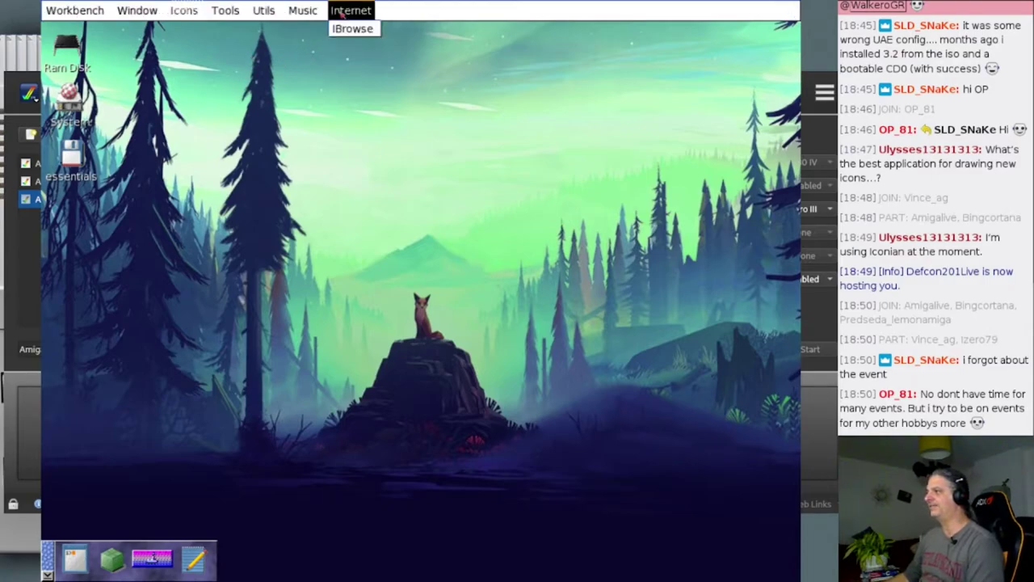
pyautogui.rightClick(349, 29)
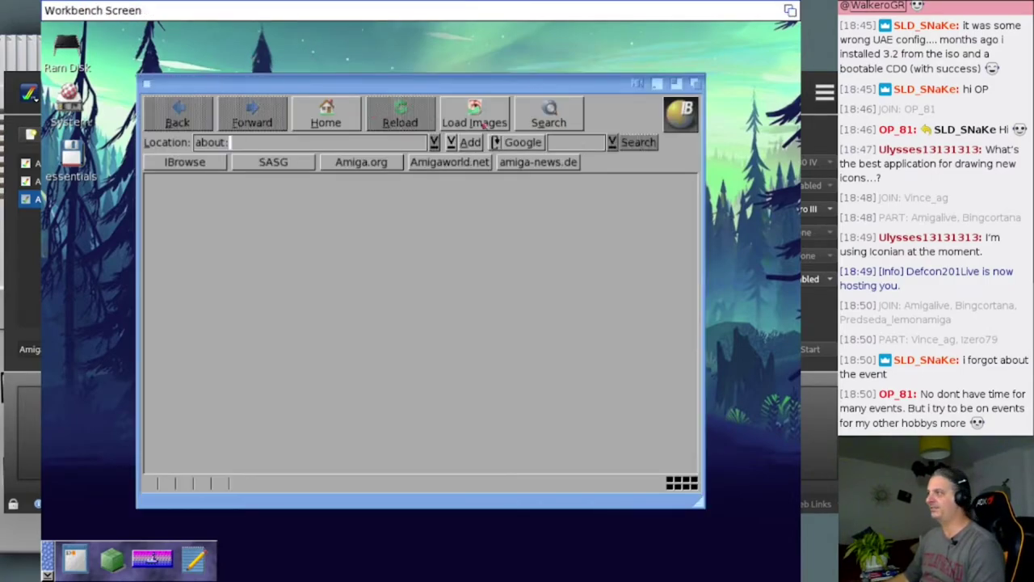
pyautogui.click(677, 83)
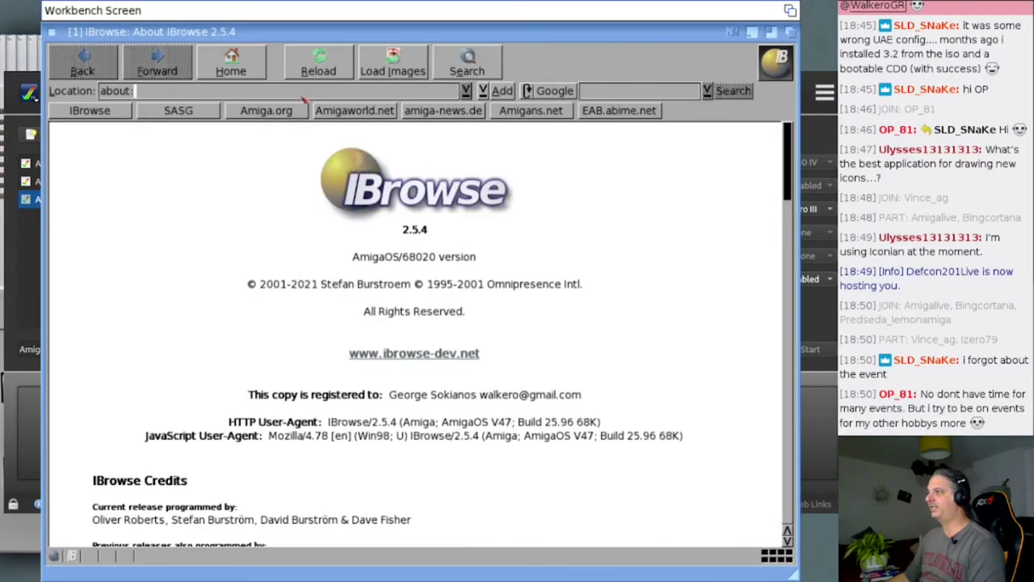
pyautogui.write('amiw')
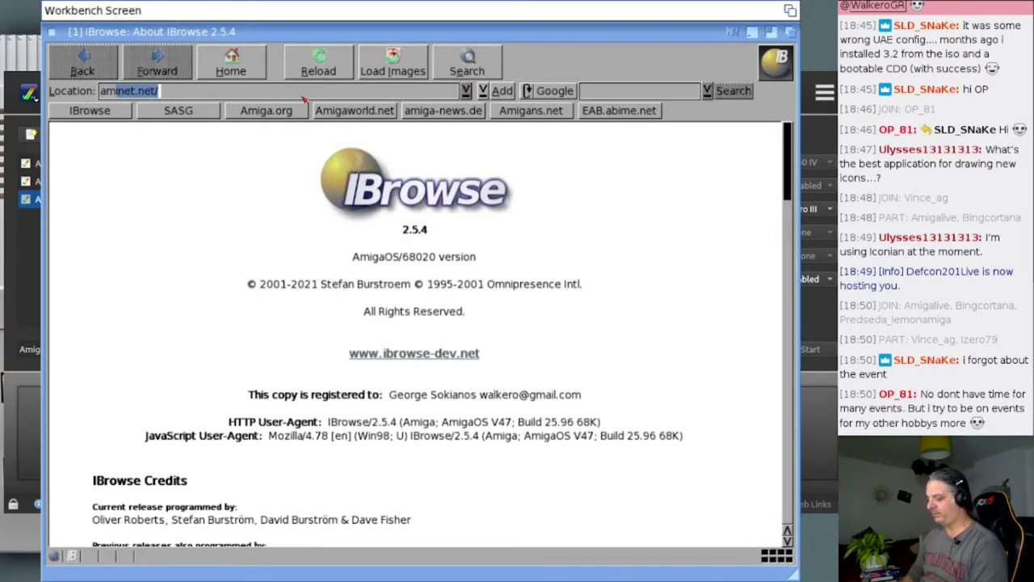
pyautogui.write('est.net')
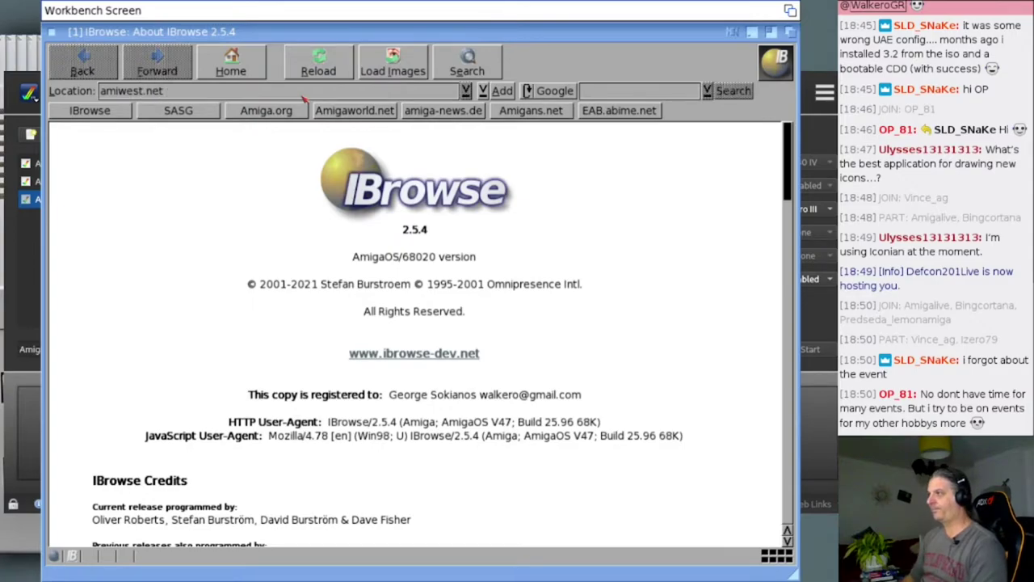
pyautogui.press('Return')
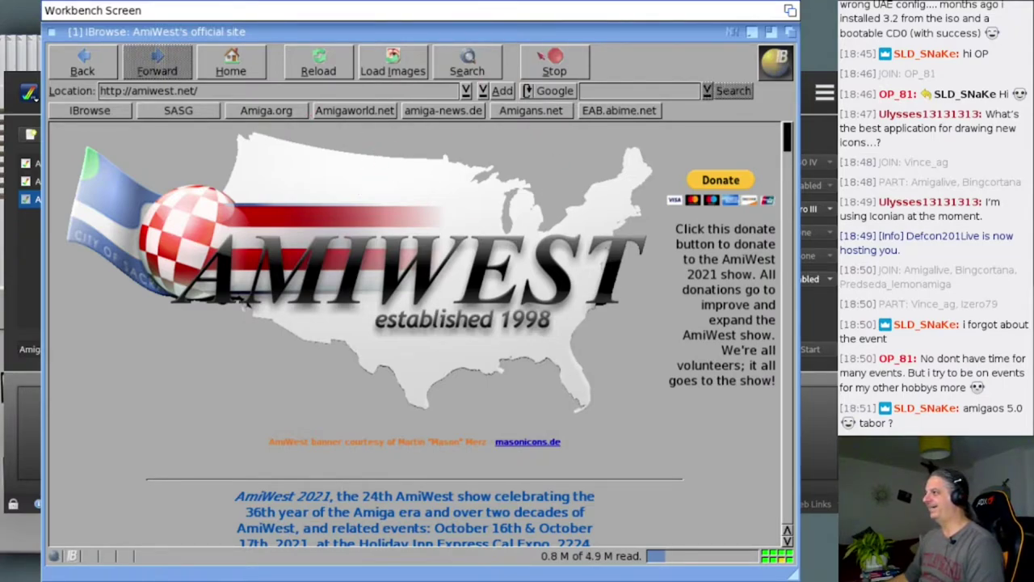
# Step: Stop the amiwest.net page loading and scroll through its sponsors and show sections
pyautogui.click(551, 65)
pyautogui.scroll(-10, 440, 249)
pyautogui.scroll(-10, 437, 248)
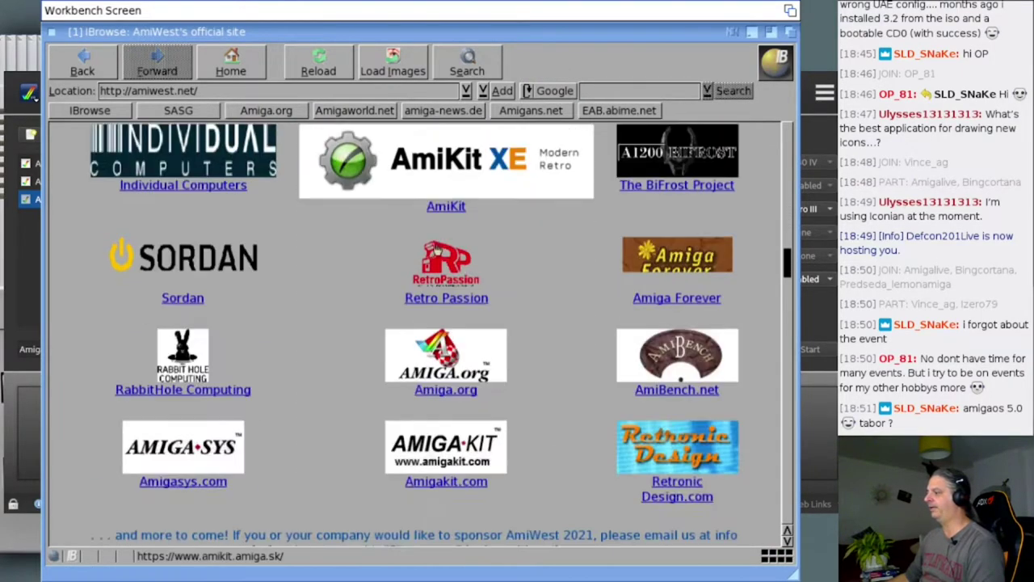
pyautogui.scroll(3, 436, 248)
pyautogui.scroll(1, 436, 249)
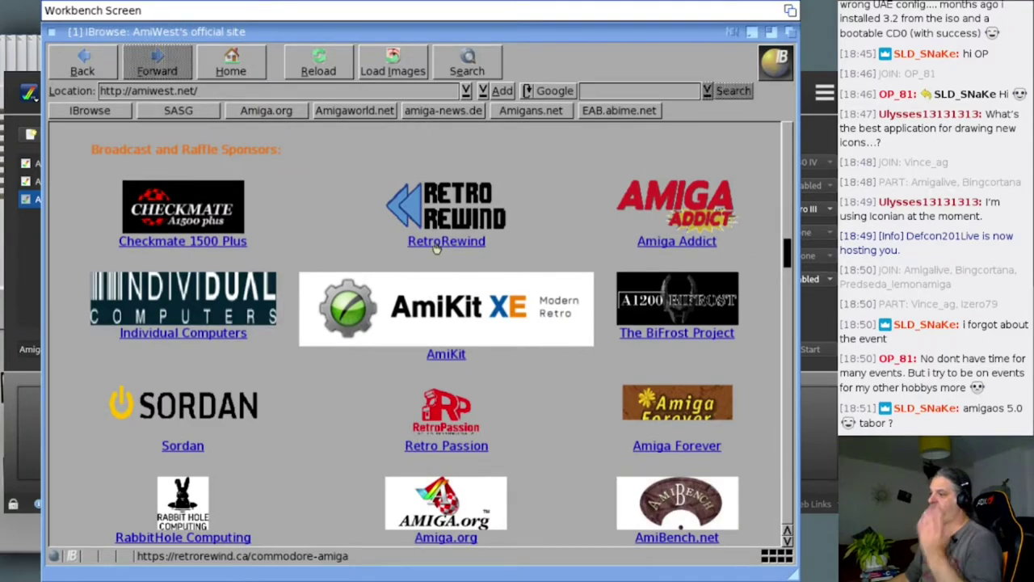
pyautogui.scroll(-15, 420, 240)
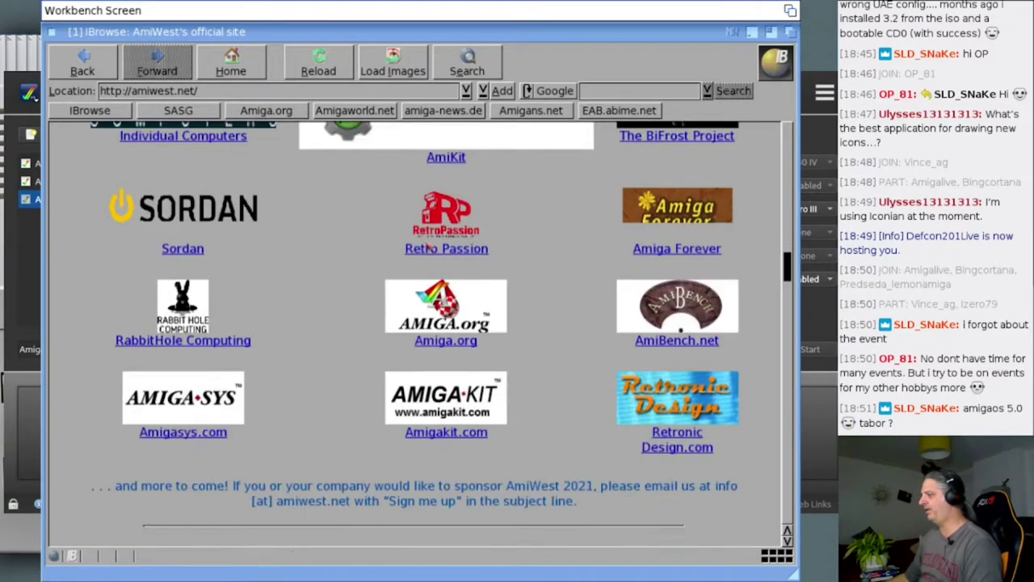
pyautogui.scroll(-16, 429, 247)
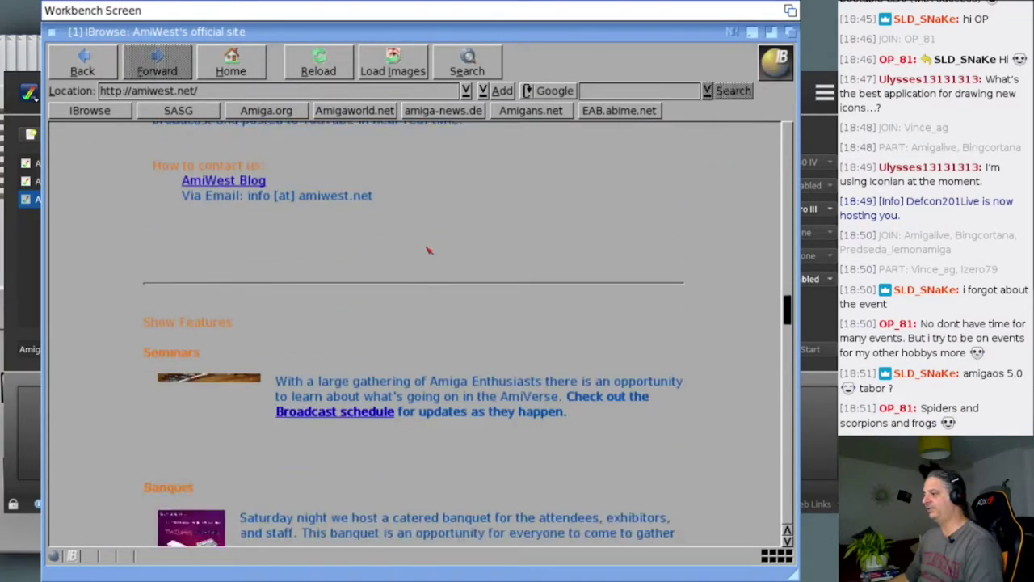
pyautogui.scroll(-4, 429, 250)
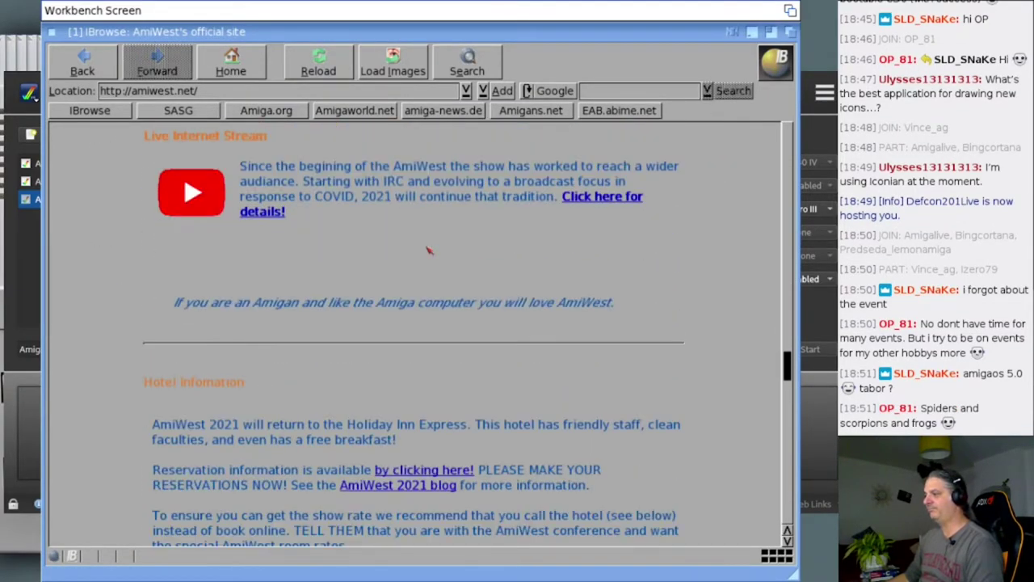
pyautogui.scroll(-1, 429, 250)
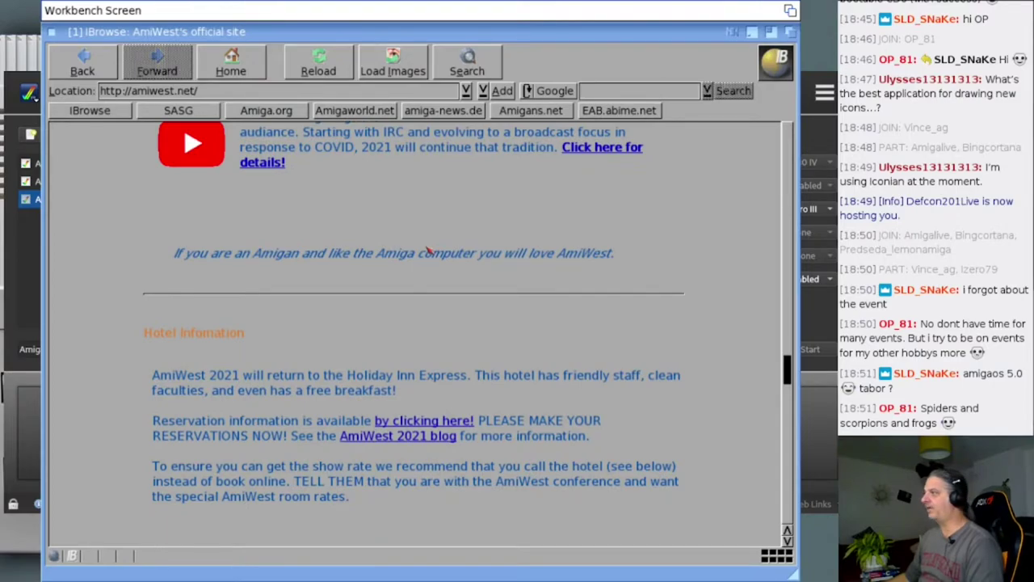
pyautogui.scroll(1, 429, 250)
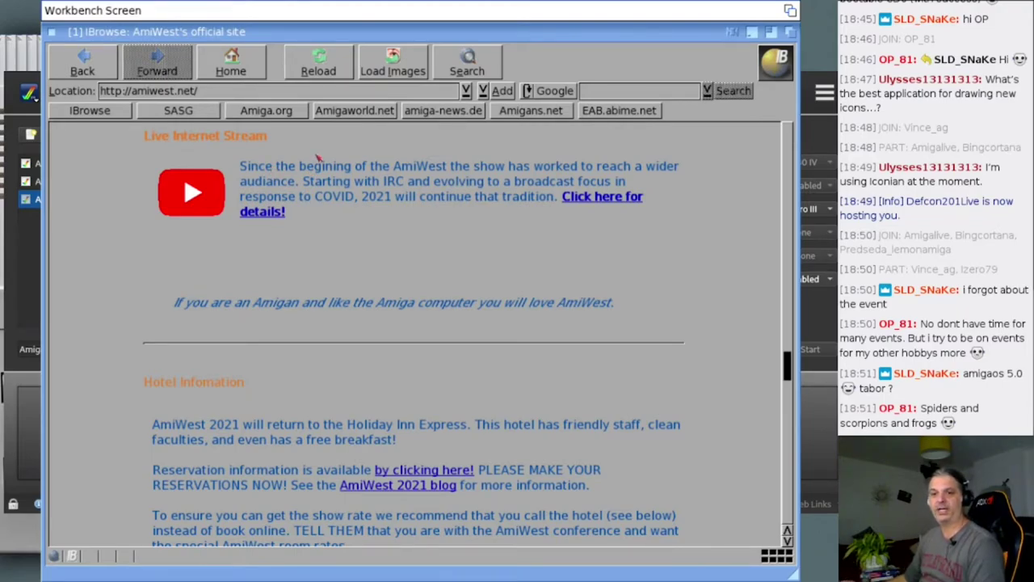
# Step: Select and deselect part of the live stream description, then scroll back up to the schedule
pyautogui.moveTo(275, 166); pyautogui.dragTo(336, 181)
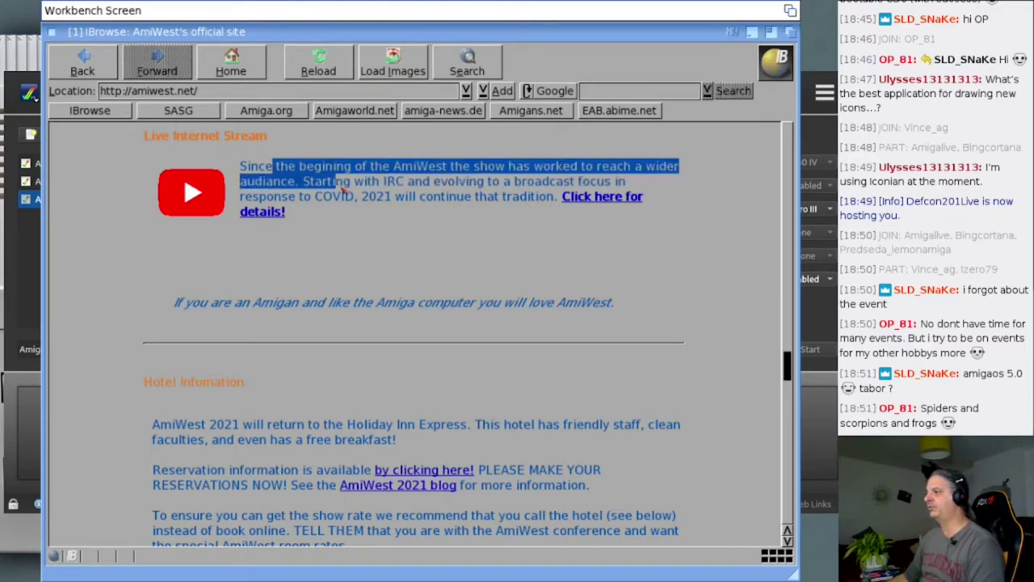
pyautogui.click(346, 191)
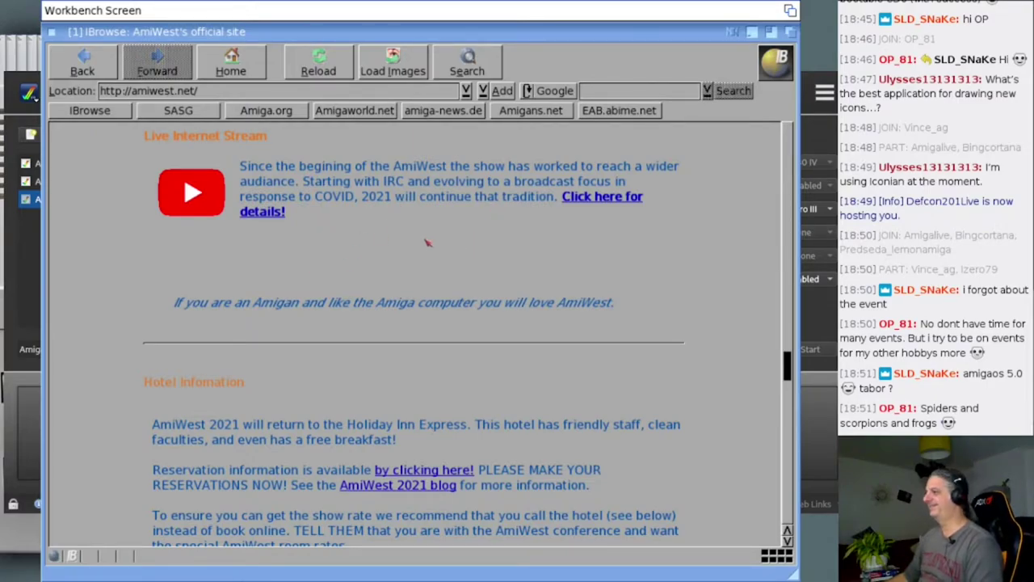
pyautogui.scroll(15, 416, 272)
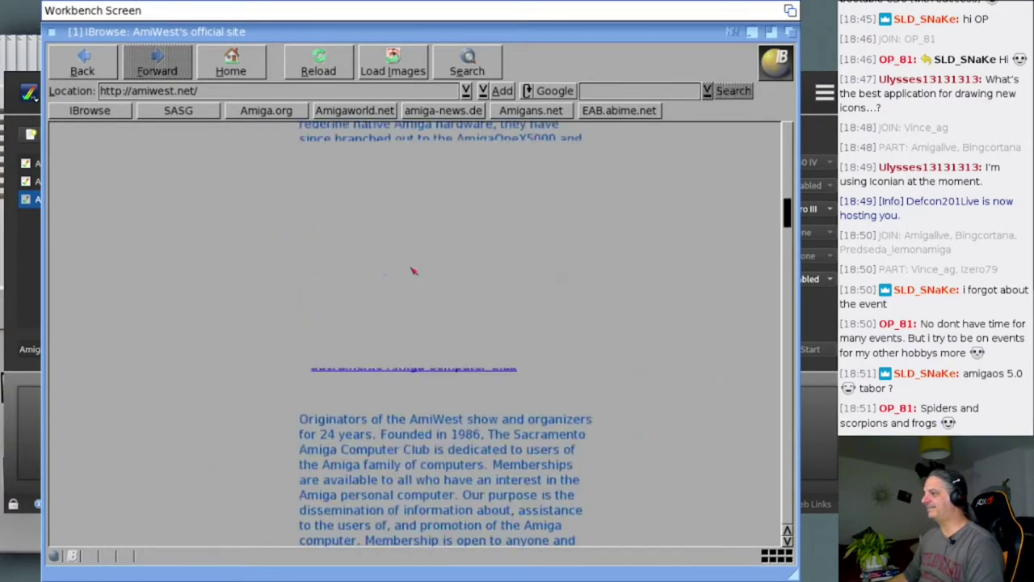
pyautogui.scroll(3, 414, 273)
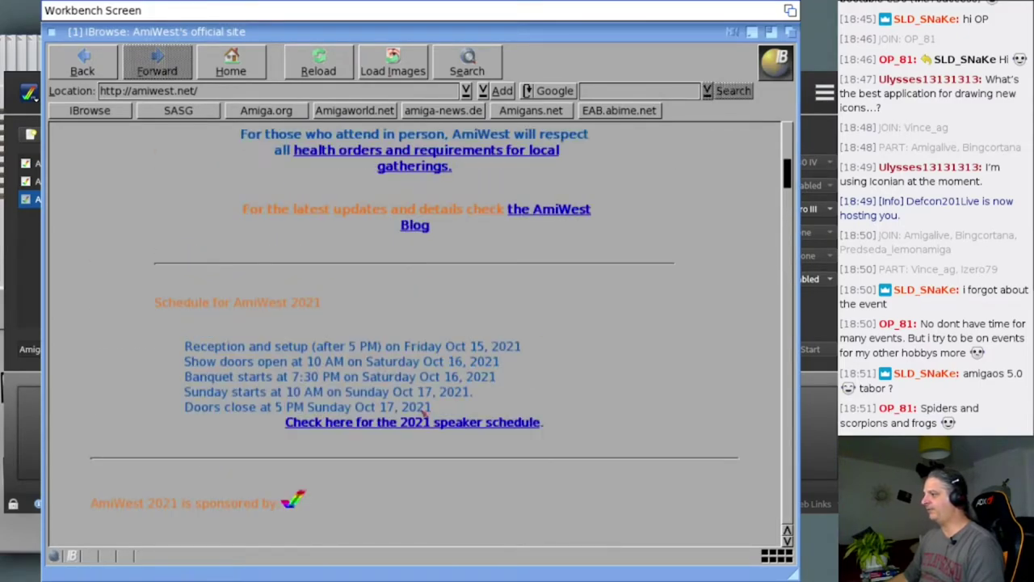
# Step: Open the 2021 speaker schedule, stop its loading, and scroll through the Saturday and Sunday sessions
pyautogui.click(435, 422)
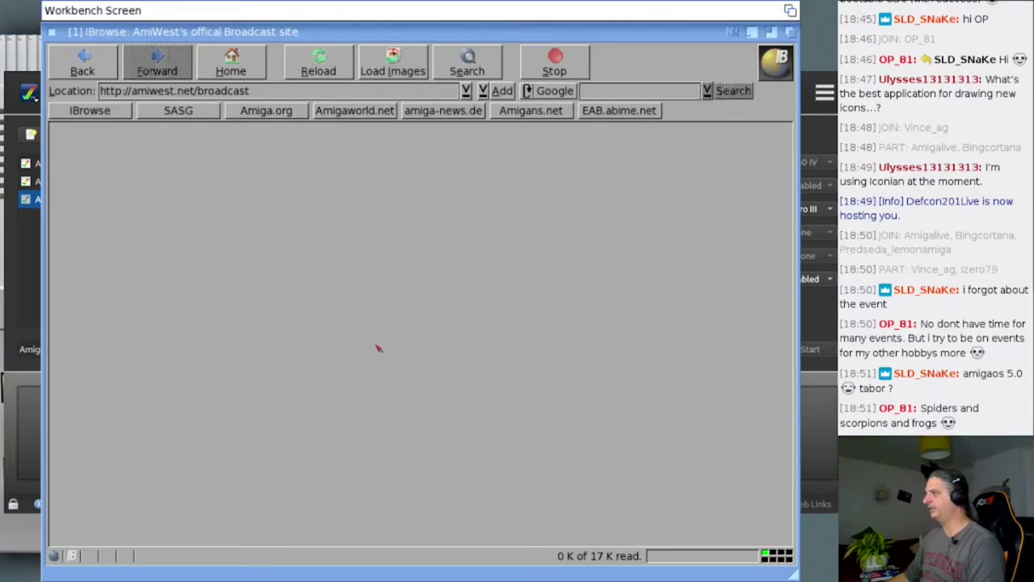
pyautogui.scroll(-10, 383, 346)
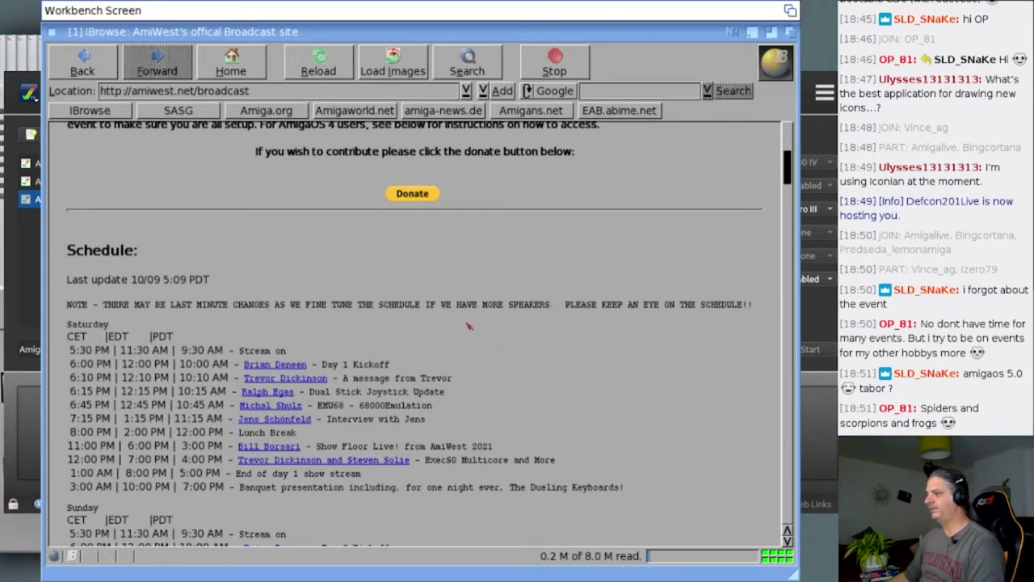
pyautogui.scroll(-3, 454, 385)
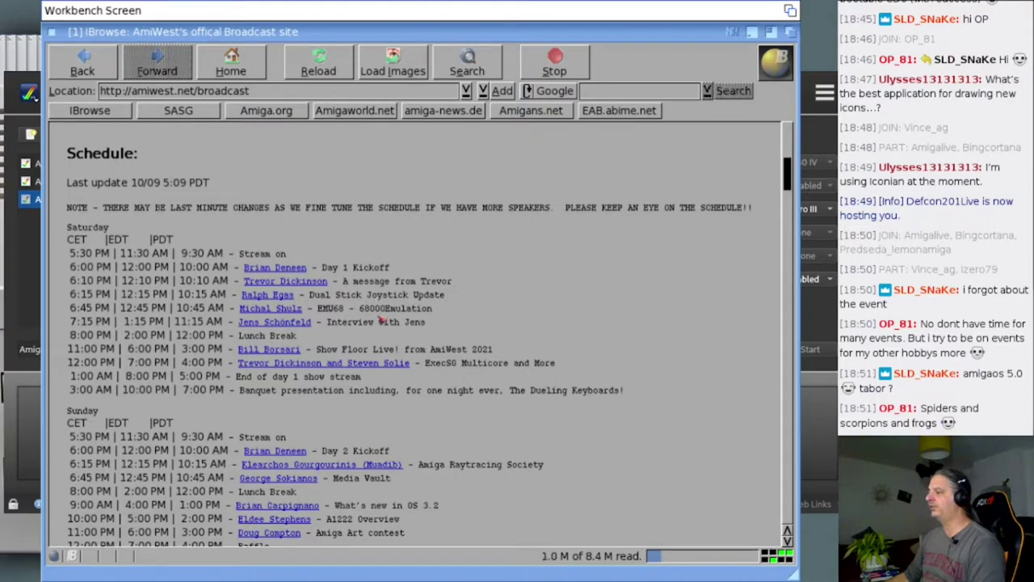
pyautogui.click(549, 66)
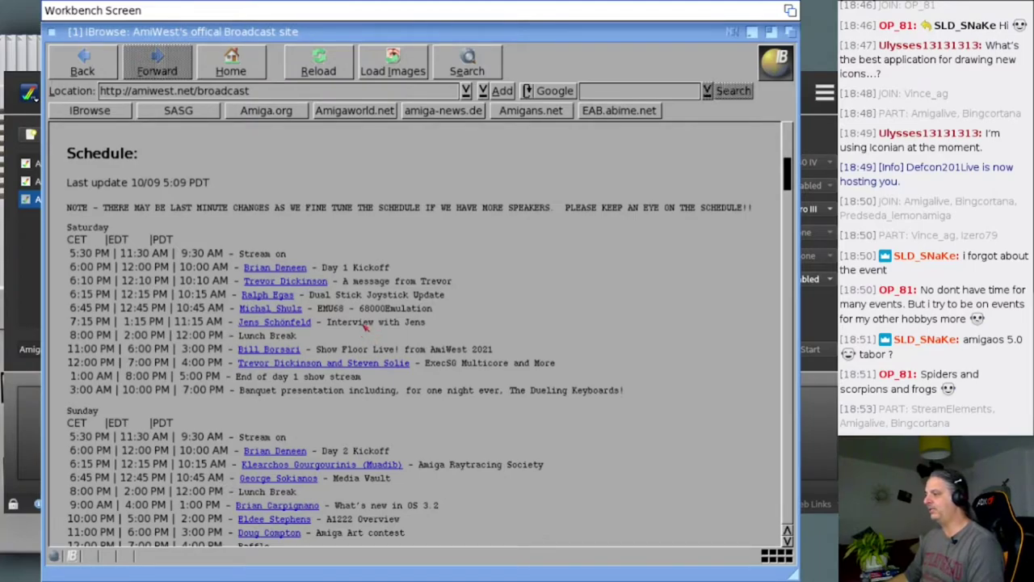
pyautogui.scroll(-3, 364, 323)
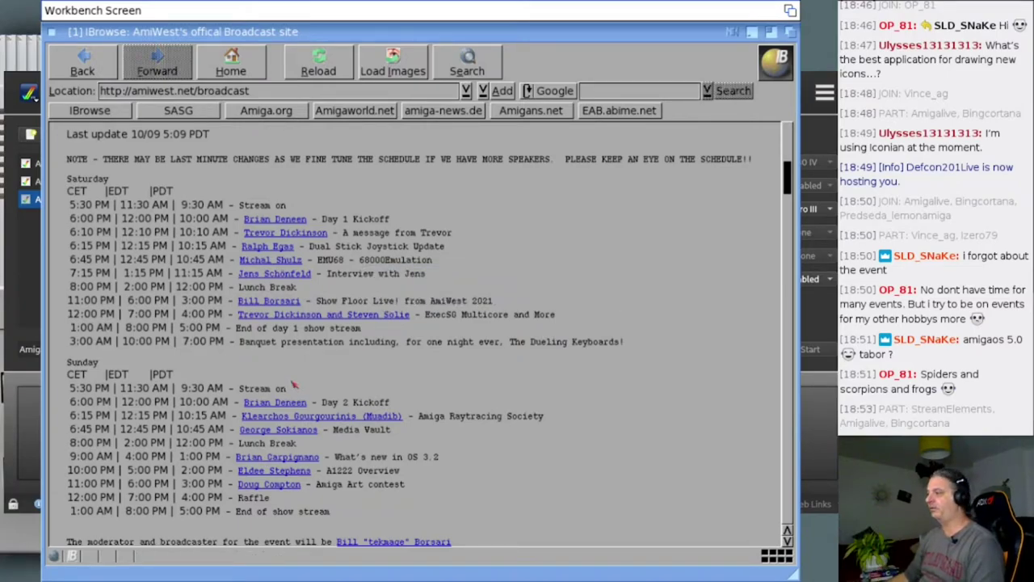
pyautogui.scroll(-2, 323, 361)
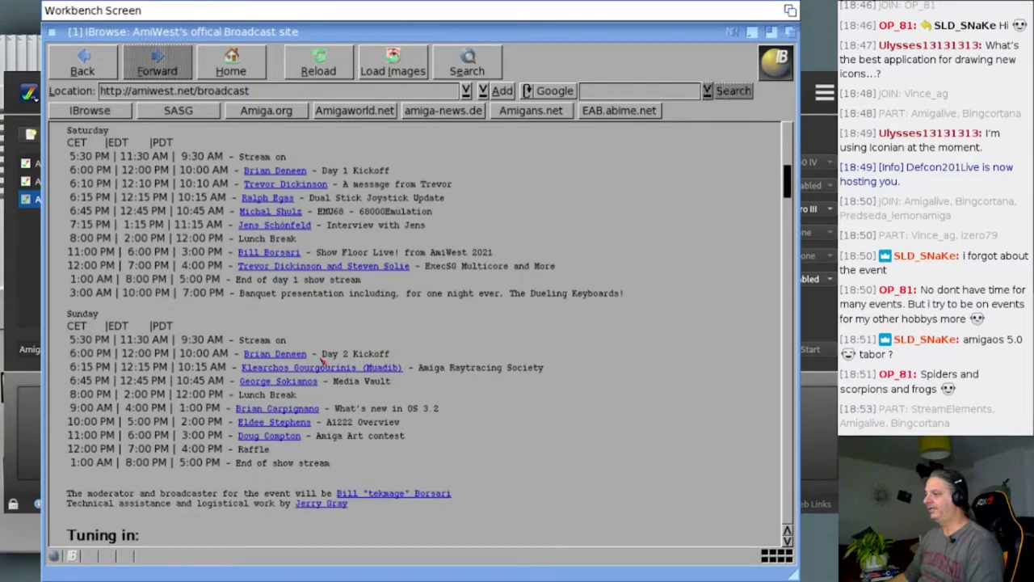
pyautogui.moveTo(334, 463); pyautogui.dragTo(179, 347)
pyautogui.click(163, 366)
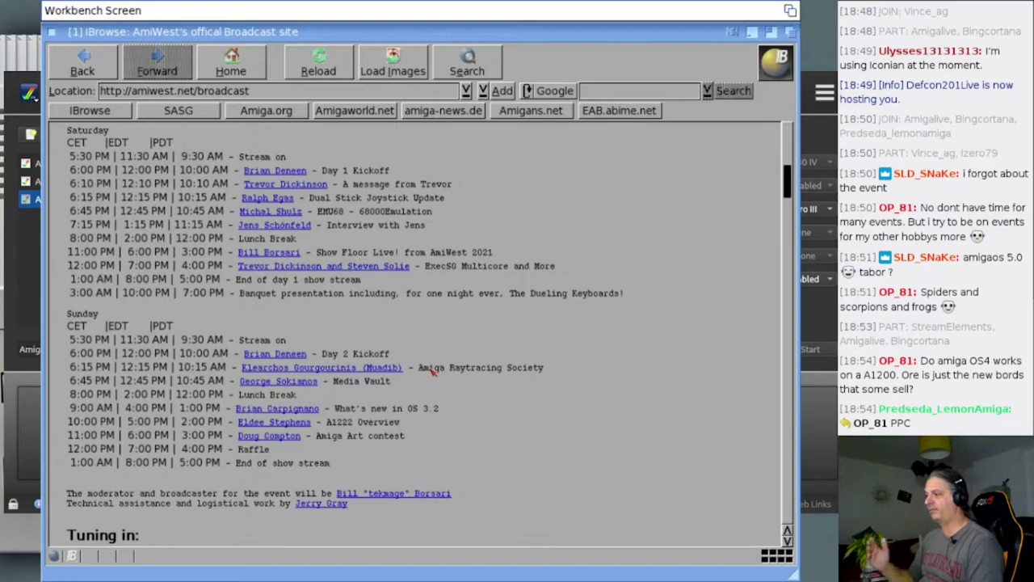
pyautogui.moveTo(454, 362); pyautogui.dragTo(469, 377)
pyautogui.click(322, 385)
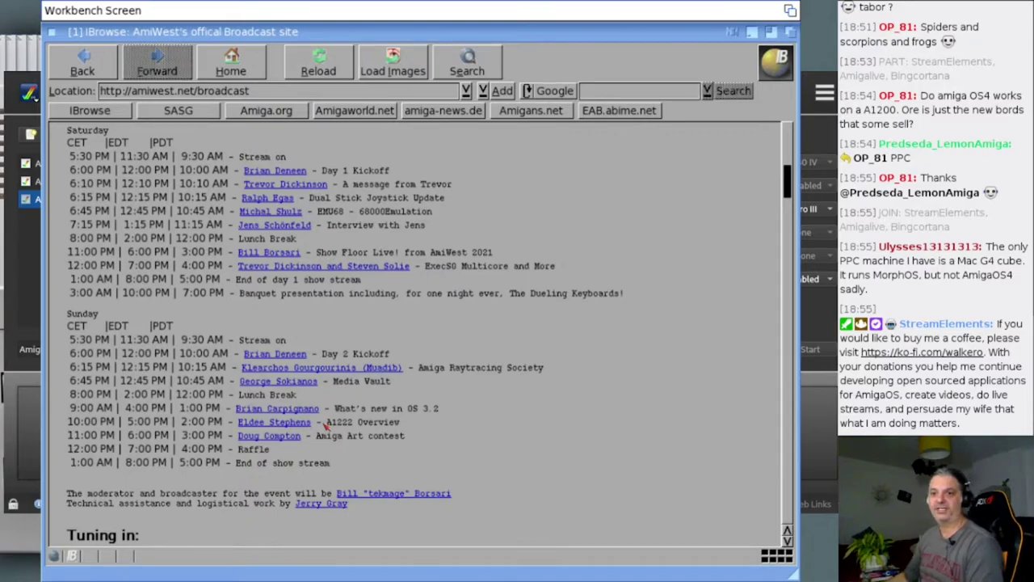
pyautogui.scroll(2, 239, 420)
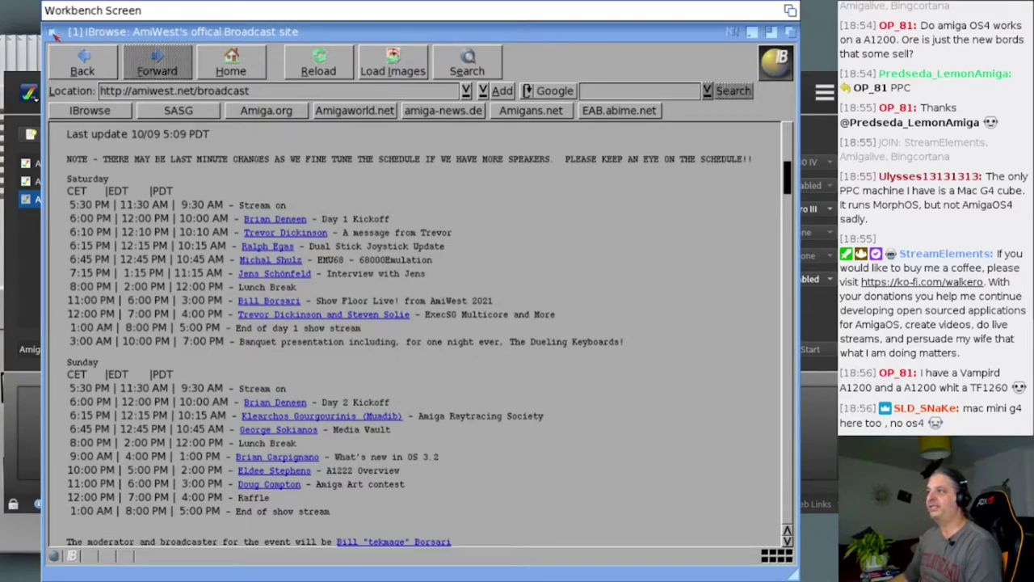
# Step: Quit IBrowse and confirm the quit
pyautogui.click(53, 33)
pyautogui.click(81, 68)
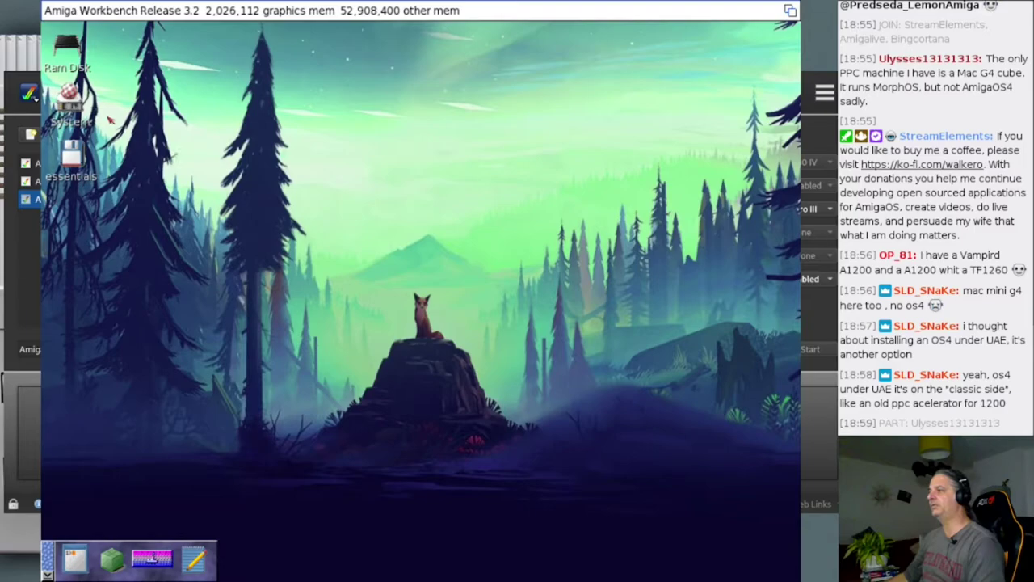
# Step: Open the System drawer and position its window, then bring up IBrowse's search-engine choices
pyautogui.doubleClick(84, 110)
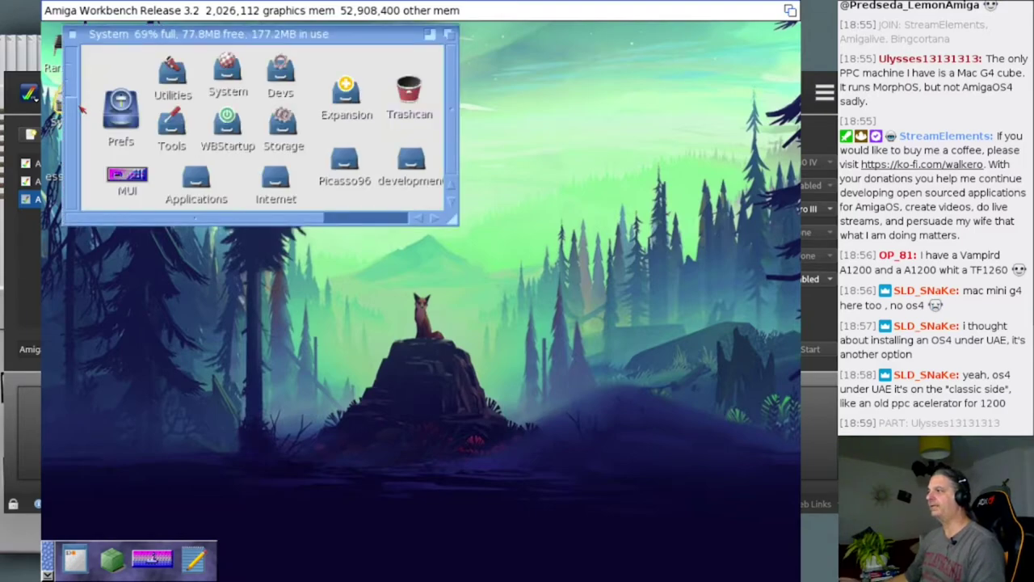
pyautogui.moveTo(156, 35); pyautogui.dragTo(229, 102)
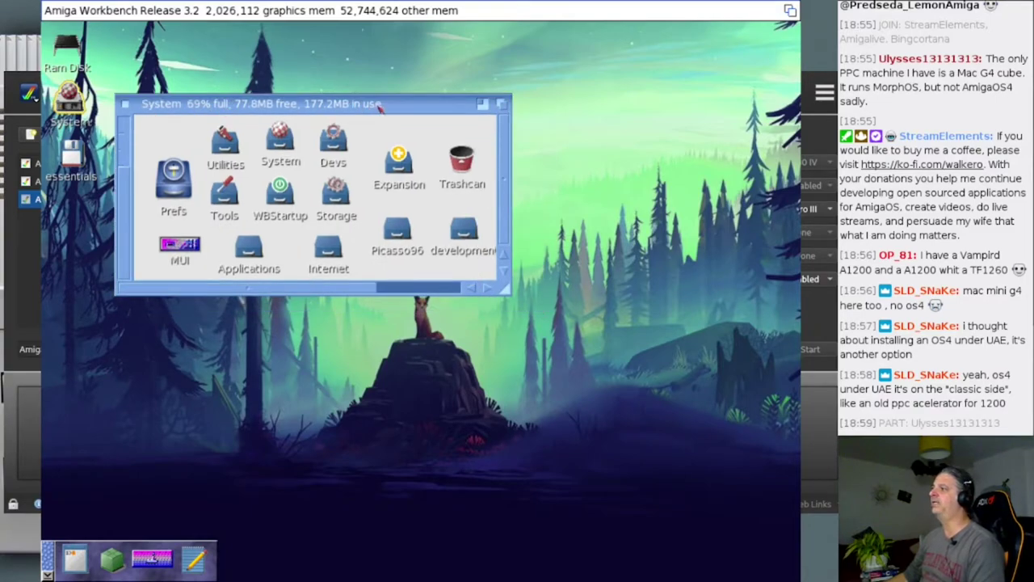
pyautogui.moveTo(385, 107); pyautogui.dragTo(373, 93)
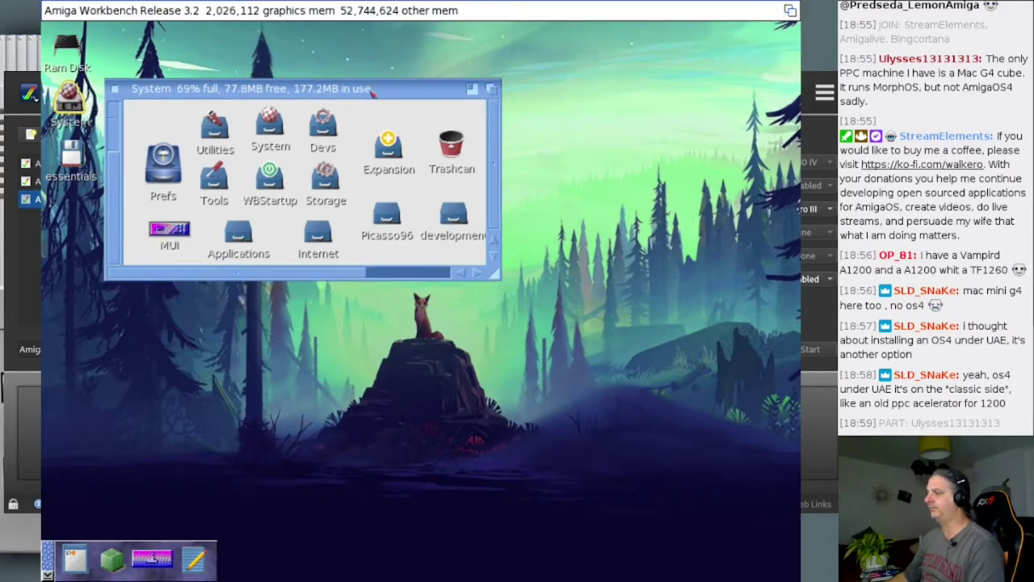
pyautogui.rightClick(277, 4)
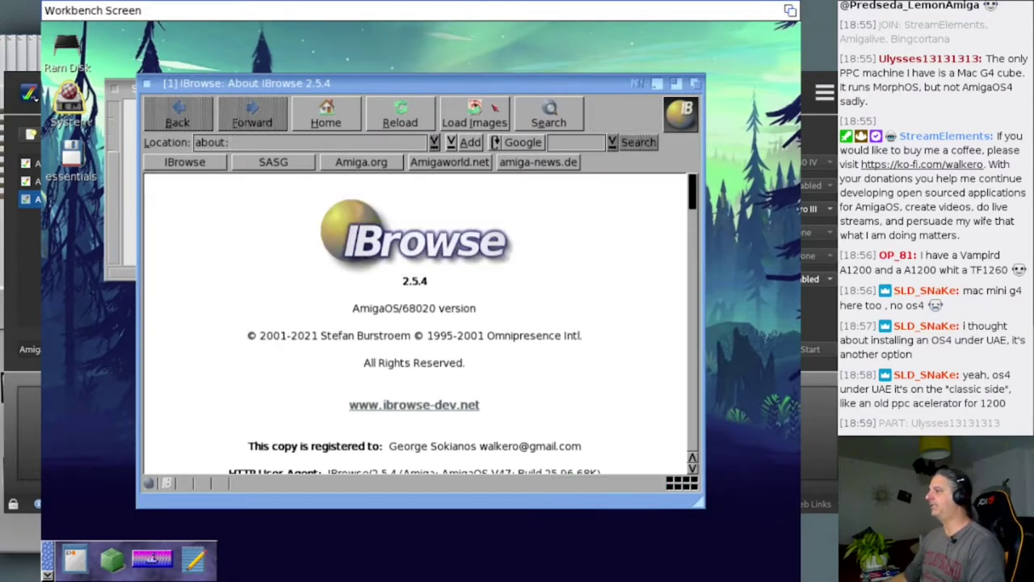
pyautogui.moveTo(509, 142); pyautogui.dragTo(540, 178)
# Step: Search Aminet for titleshadow in IBrowse and enlarge the window to show the results
pyautogui.click(565, 147)
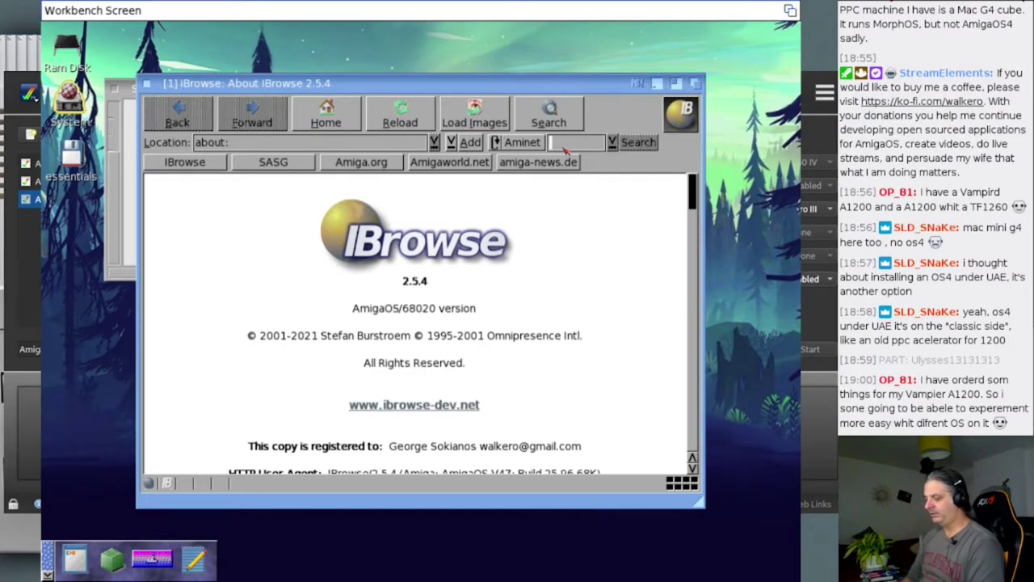
pyautogui.write('title')
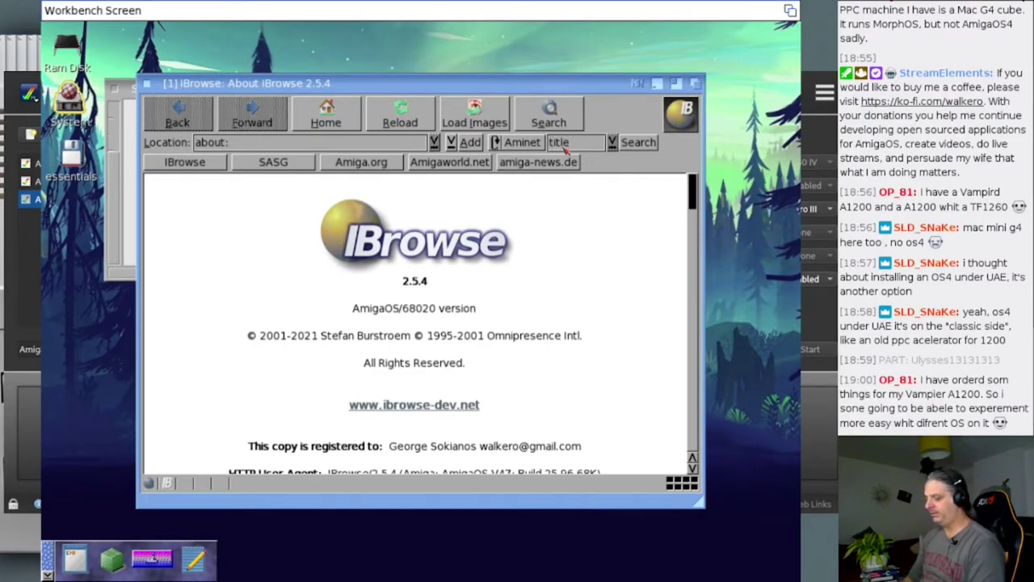
pyautogui.write('shadow')
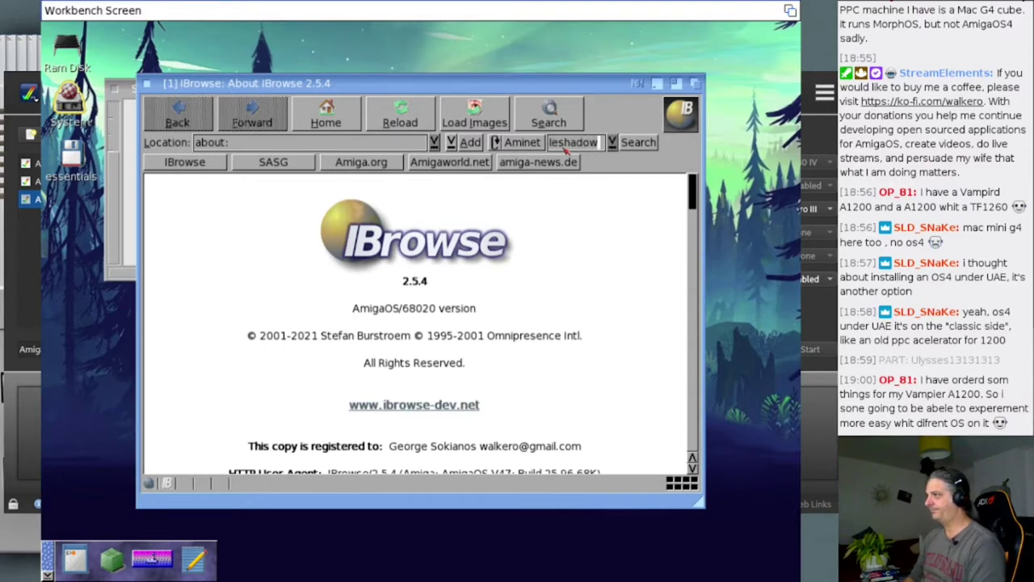
pyautogui.press('Return')
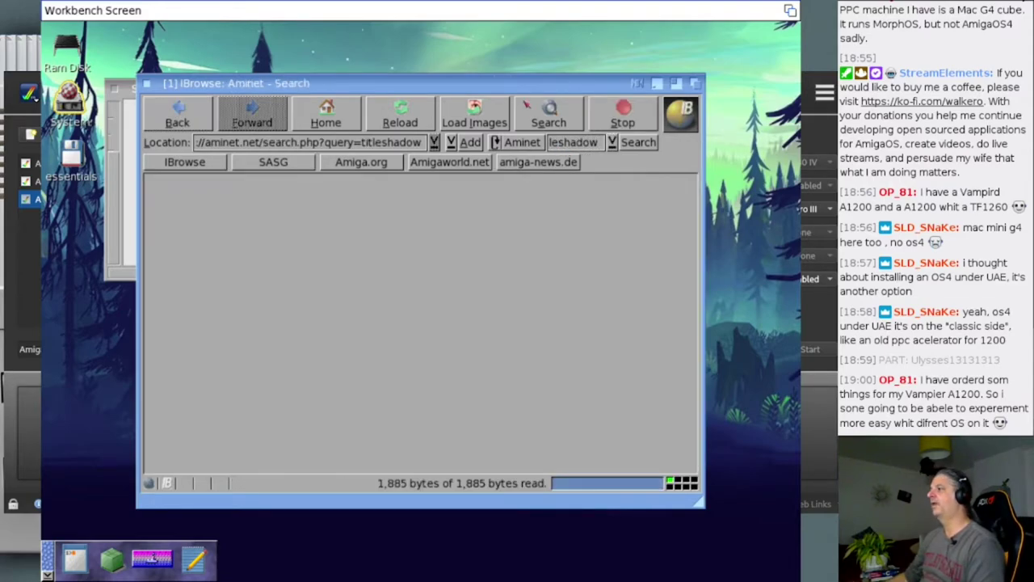
pyautogui.click(679, 85)
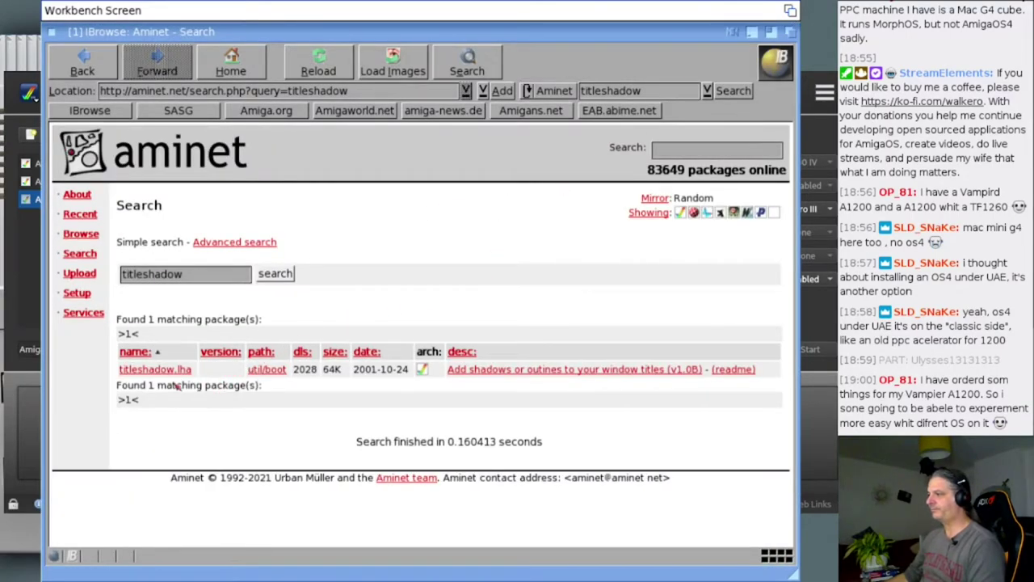
# Step: Download titleshadow.lha into the System:Internet/downloads drawer
pyautogui.click(184, 368)
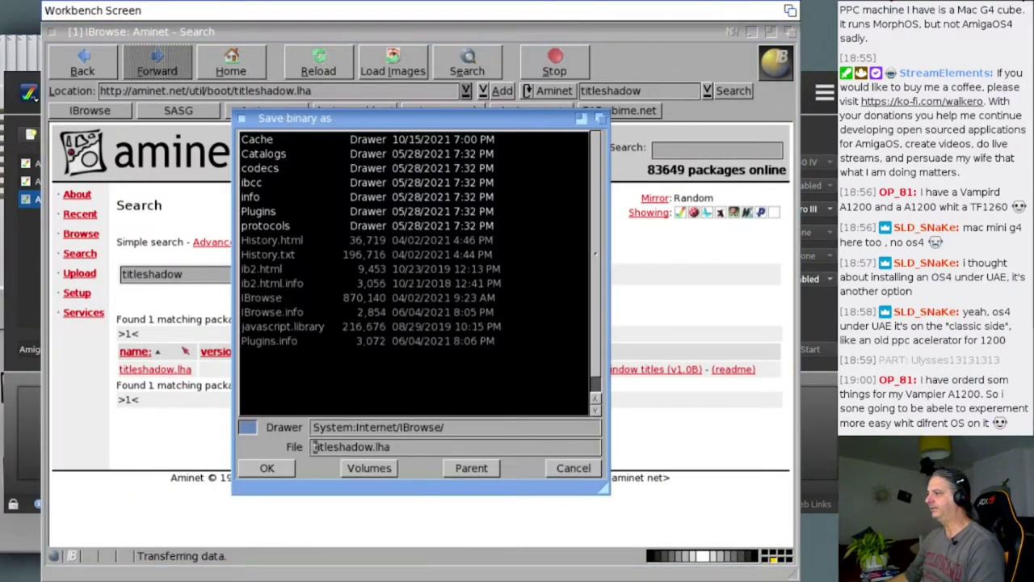
pyautogui.click(456, 475)
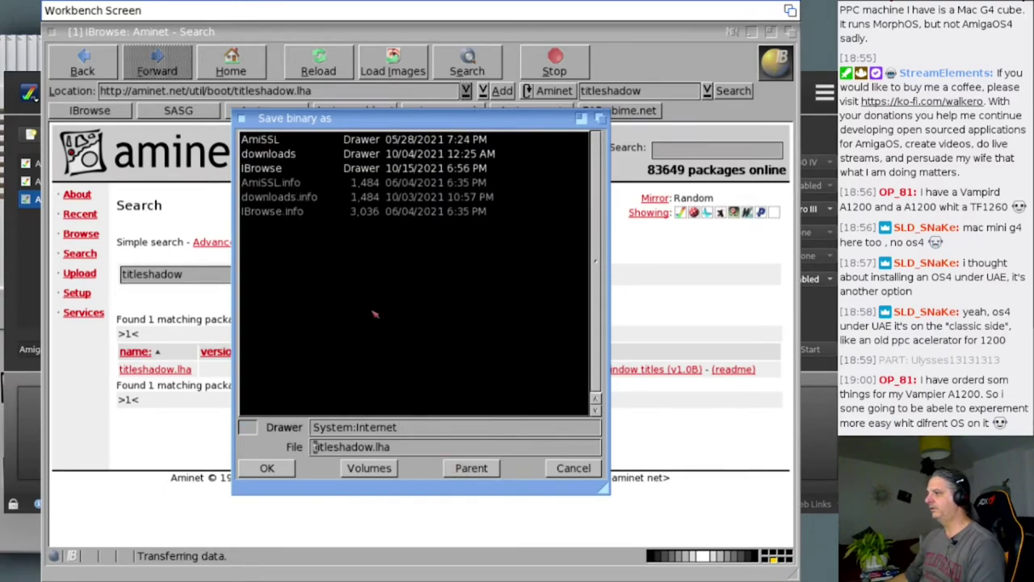
pyautogui.doubleClick(274, 157)
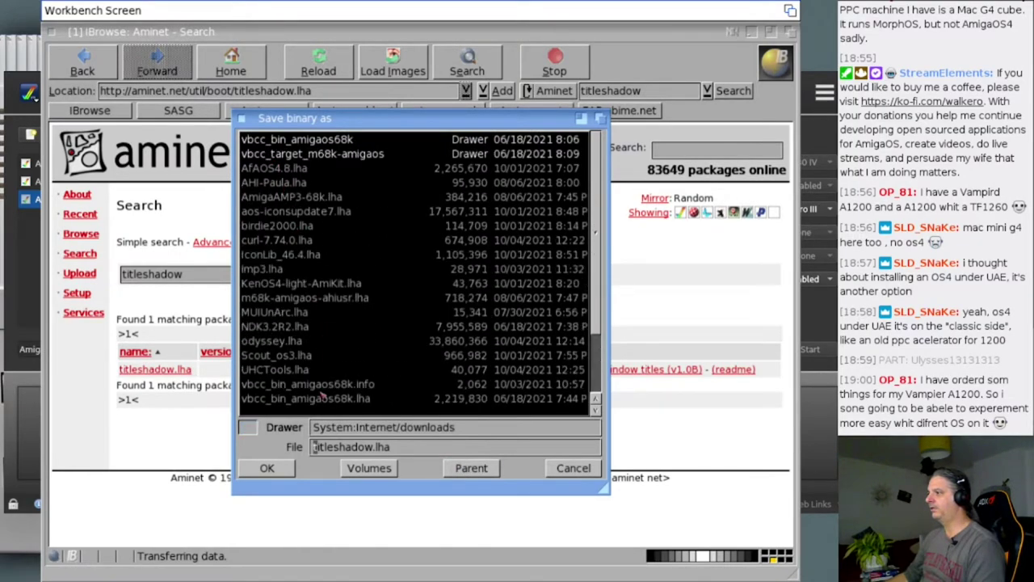
pyautogui.click(275, 473)
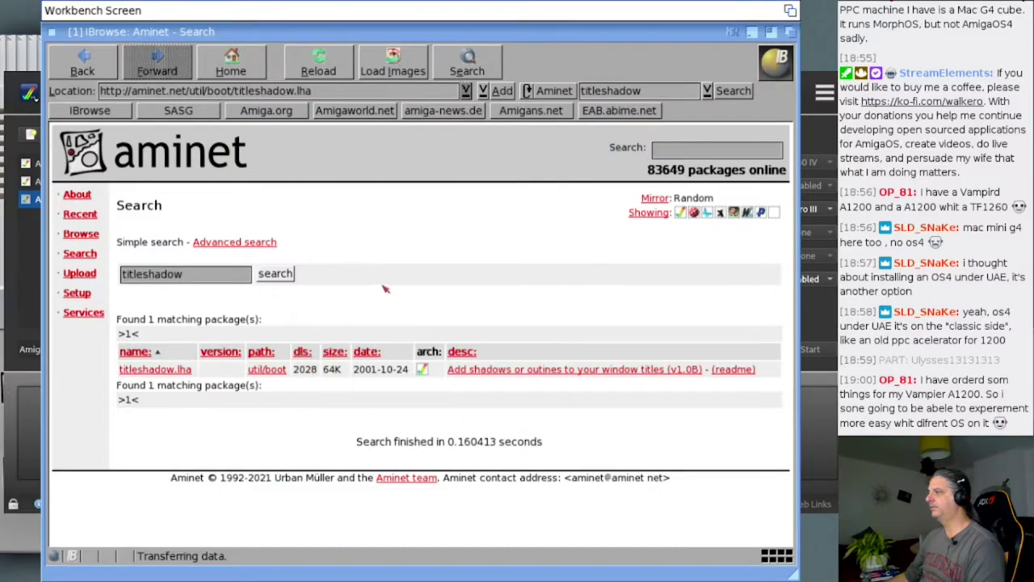
# Step: Iconify IBrowse, open the Internet downloads drawer, and open titleshadow.lha in MUI UnArc
pyautogui.click(752, 34)
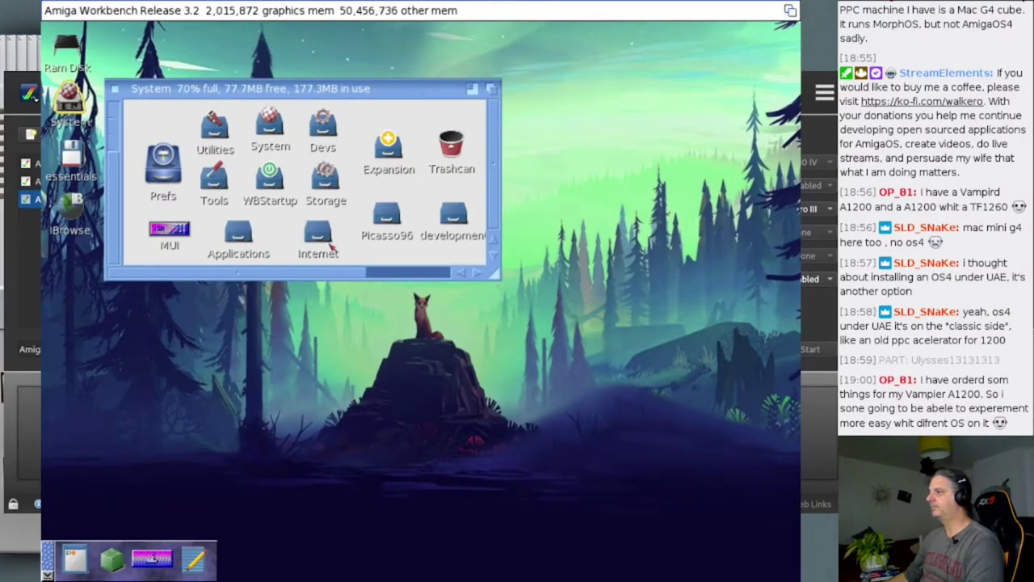
pyautogui.doubleClick(330, 245)
pyautogui.doubleClick(425, 91)
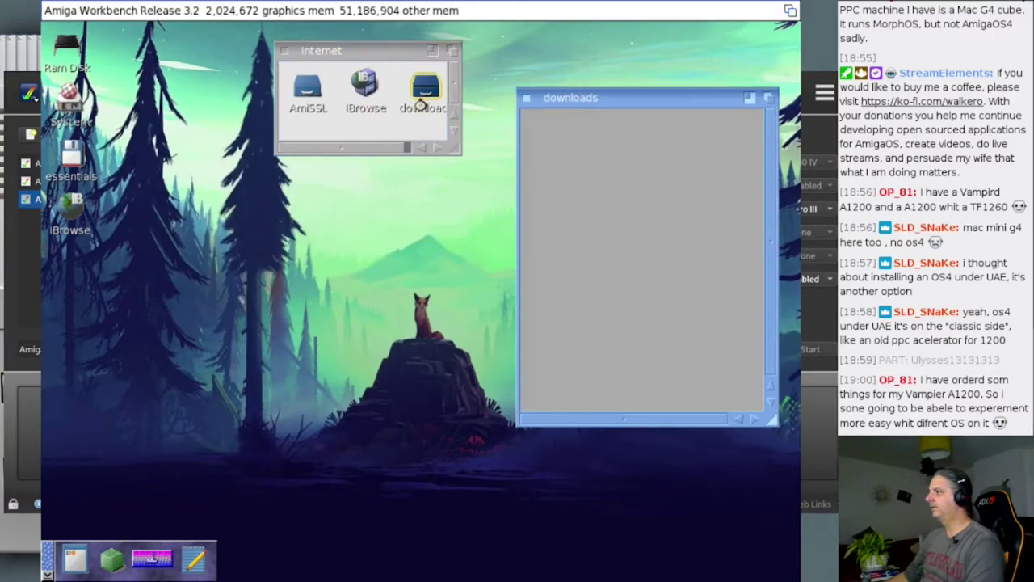
pyautogui.scroll(-5, 613, 237)
pyautogui.scroll(5, 612, 236)
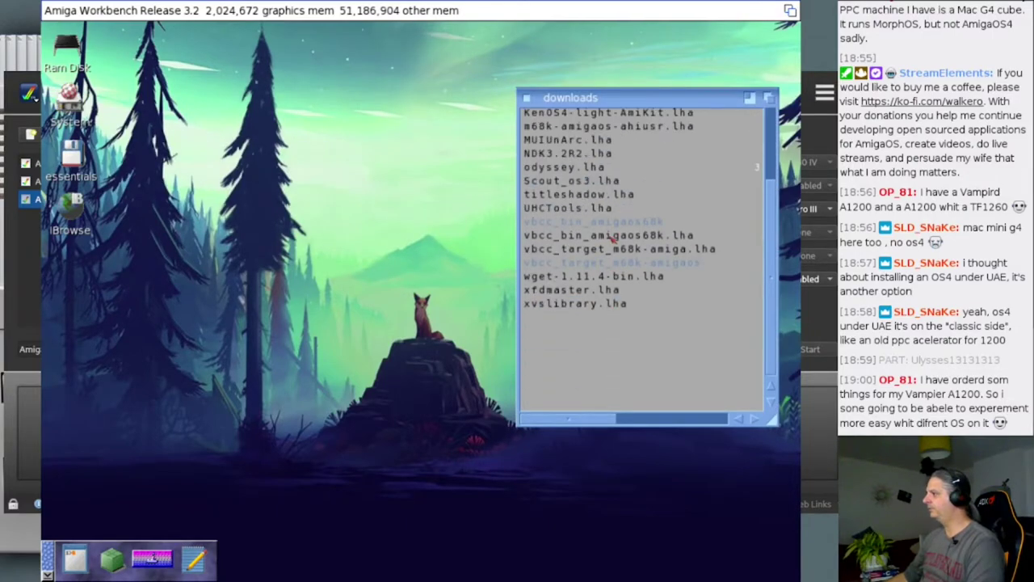
pyautogui.click(580, 269)
pyautogui.doubleClick(580, 269)
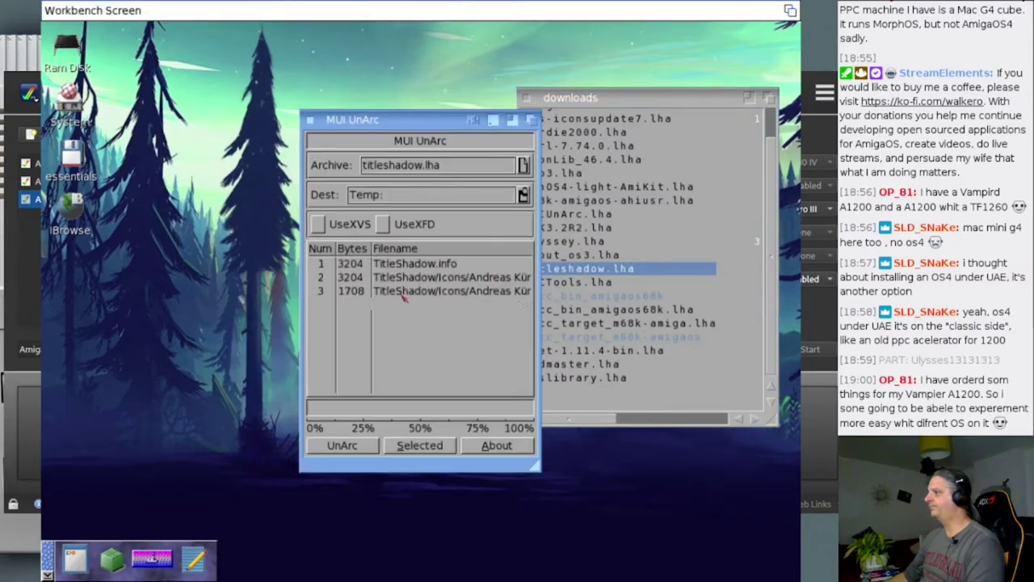
# Step: Unpack titleshadow.lha with Unarc into Ram Disk, then open Ram Disk to see the TitleShadow drawer
pyautogui.click(312, 119)
pyautogui.moveTo(547, 267); pyautogui.dragTo(114, 559)
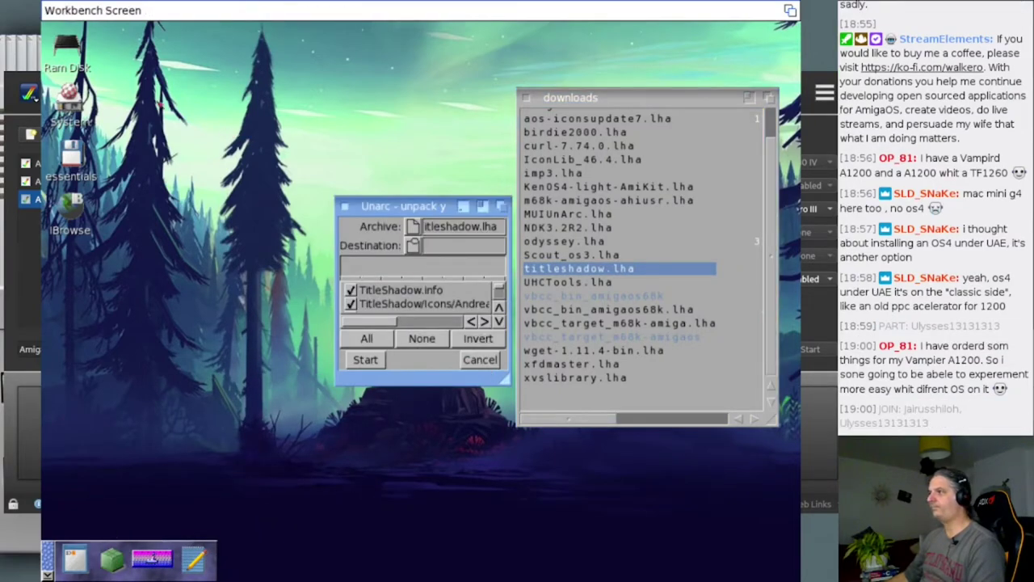
pyautogui.moveTo(68, 49); pyautogui.dragTo(416, 245)
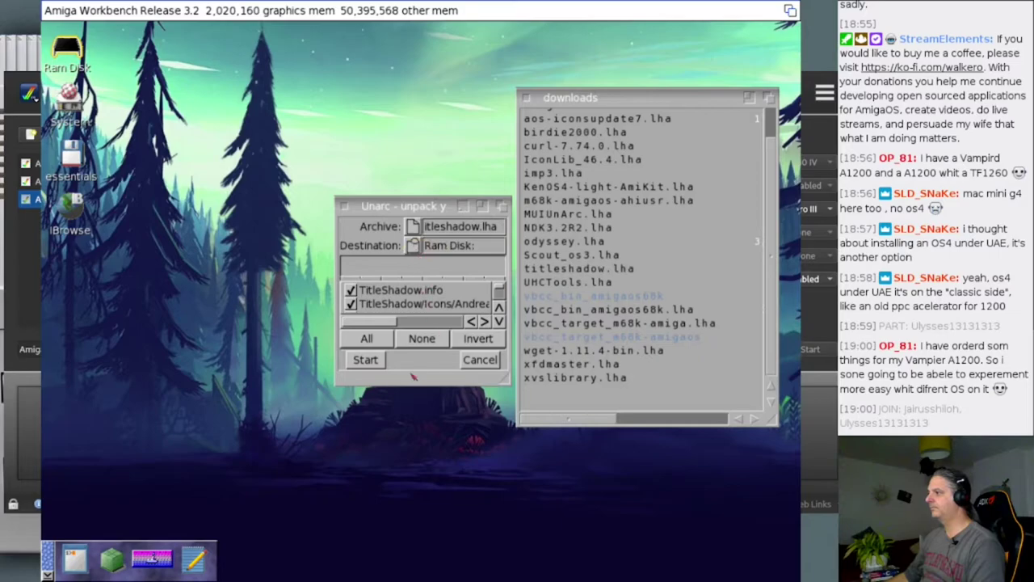
pyautogui.click(378, 366)
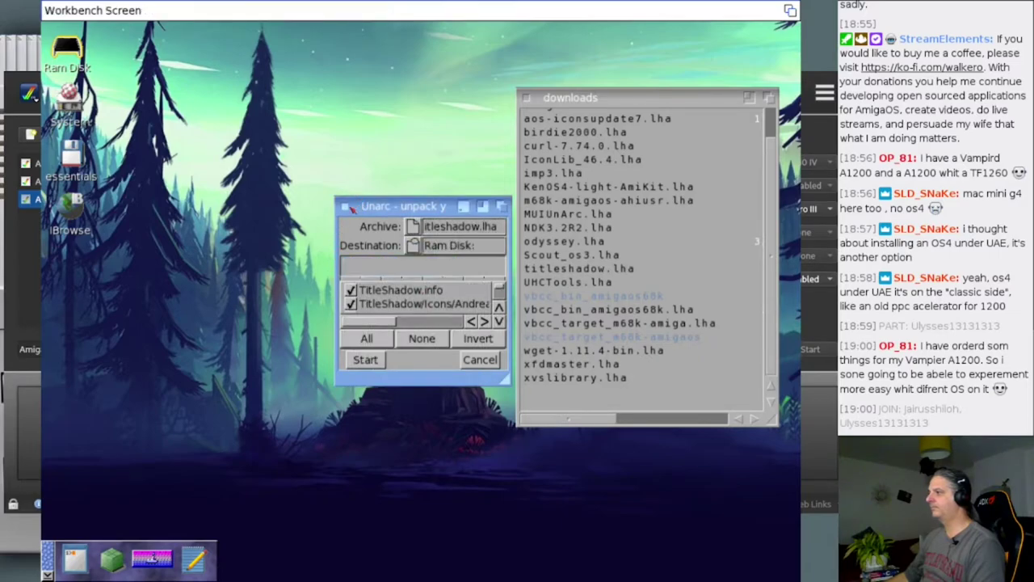
pyautogui.click(346, 208)
pyautogui.doubleClick(65, 52)
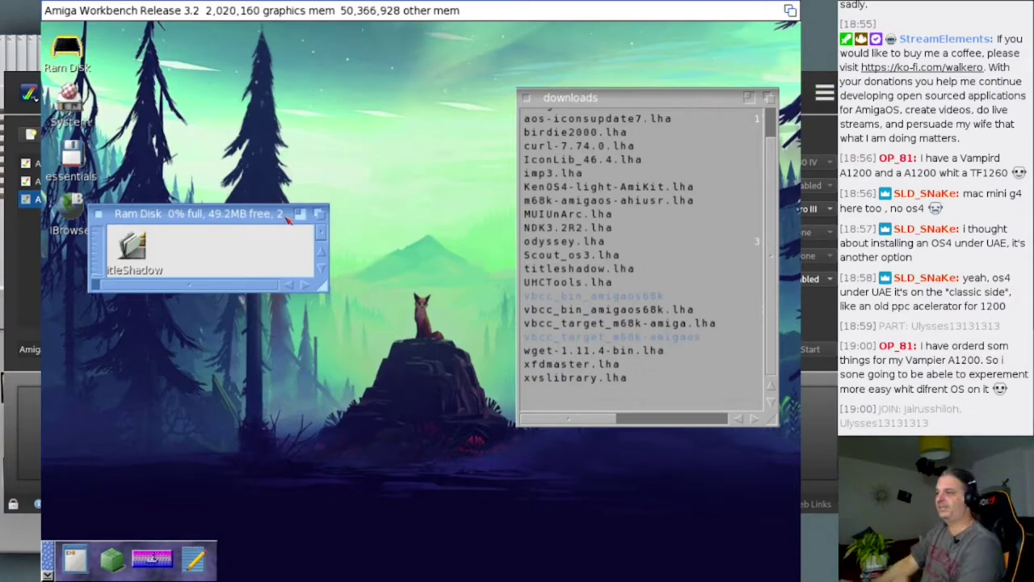
# Step: Open the TitleShadow drawer in Ram Disk and view TitleShadow.guide in MultiView
pyautogui.click(121, 285)
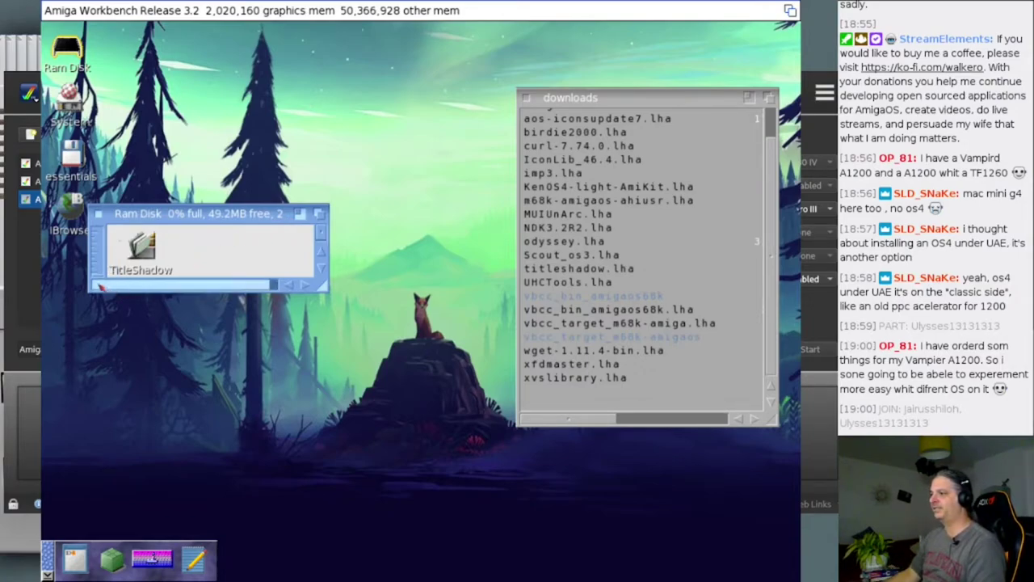
pyautogui.doubleClick(136, 252)
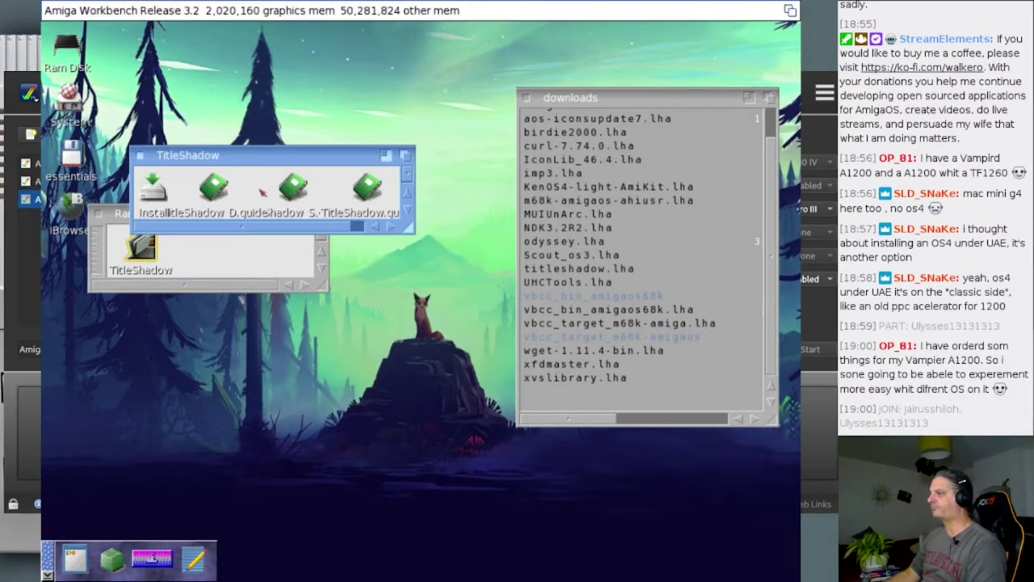
pyautogui.click(291, 188)
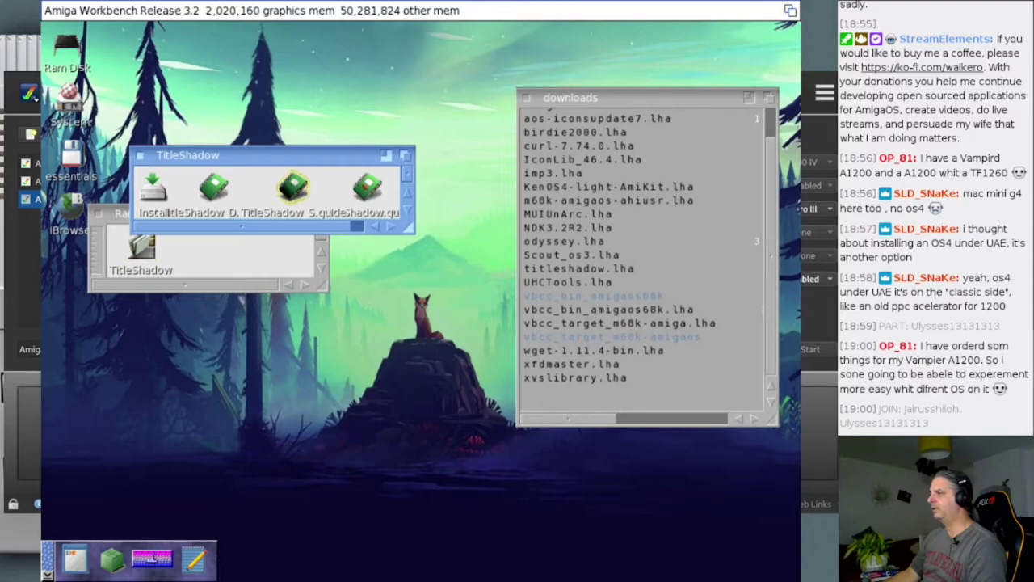
pyautogui.doubleClick(368, 190)
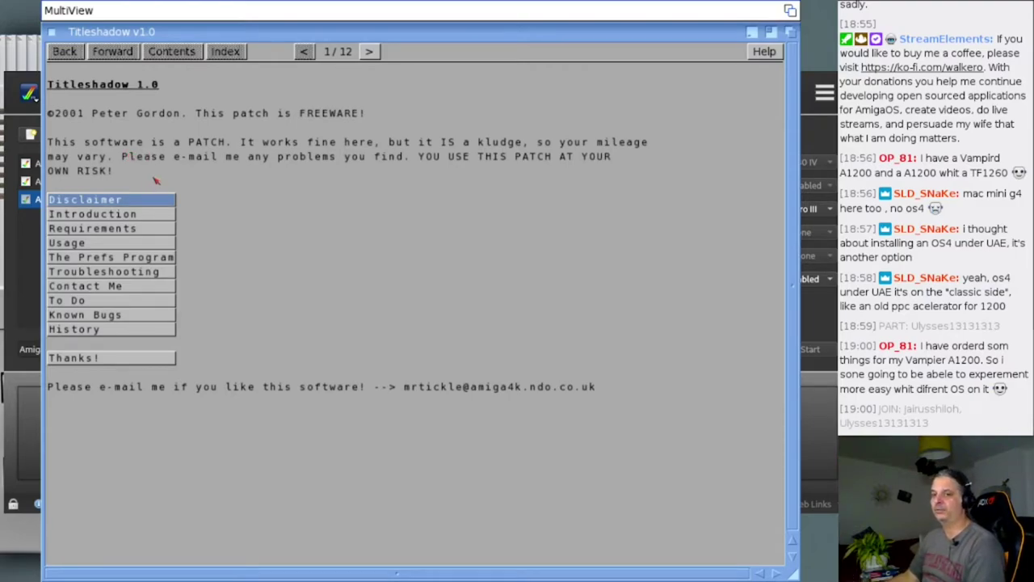
# Step: Read the guide's Requirements page, go to the Usage page, then shrink and lower the MultiView window
pyautogui.click(158, 230)
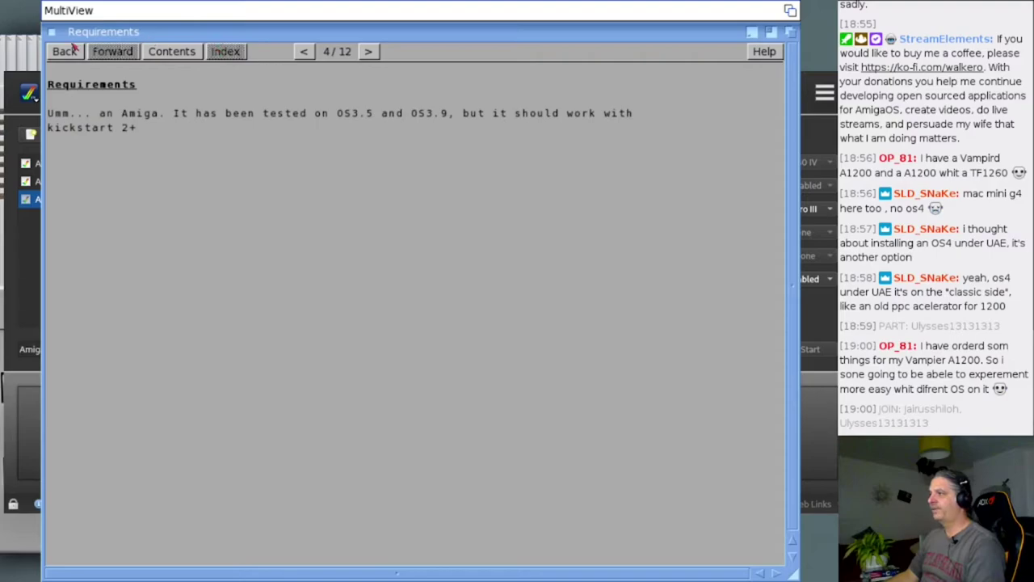
pyautogui.click(71, 50)
pyautogui.click(153, 245)
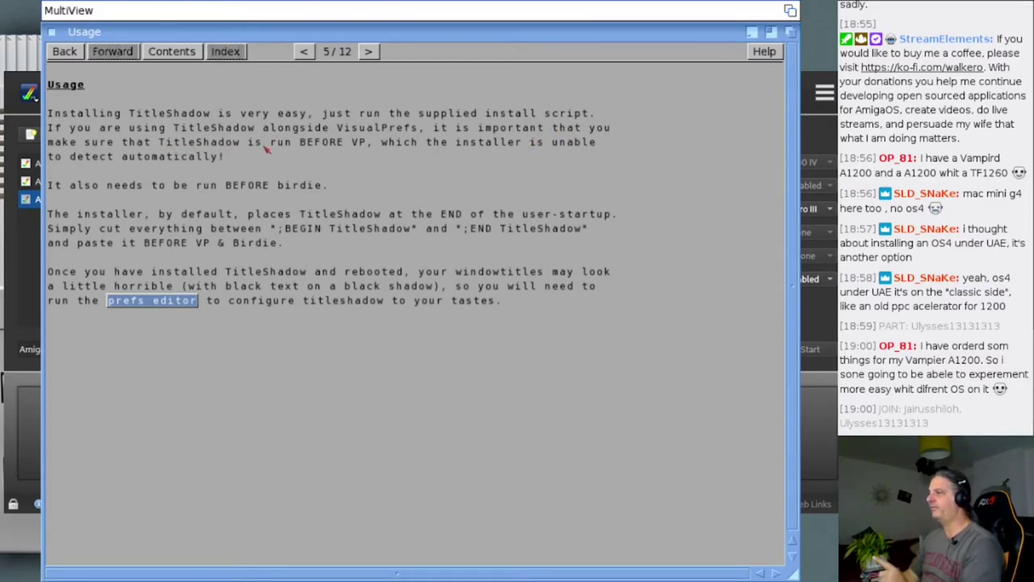
pyautogui.moveTo(792, 573); pyautogui.dragTo(757, 338)
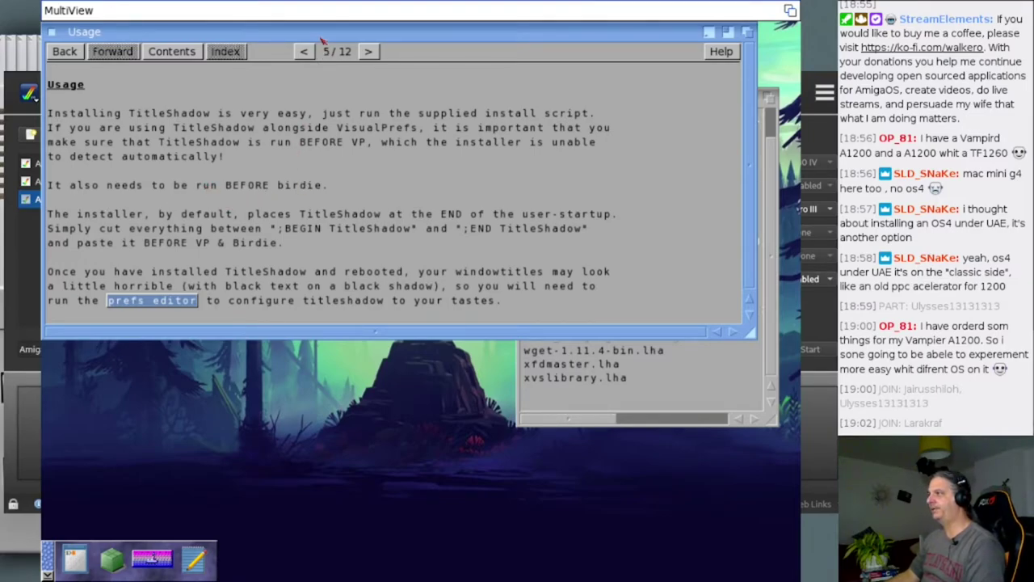
pyautogui.moveTo(321, 34); pyautogui.dragTo(321, 276)
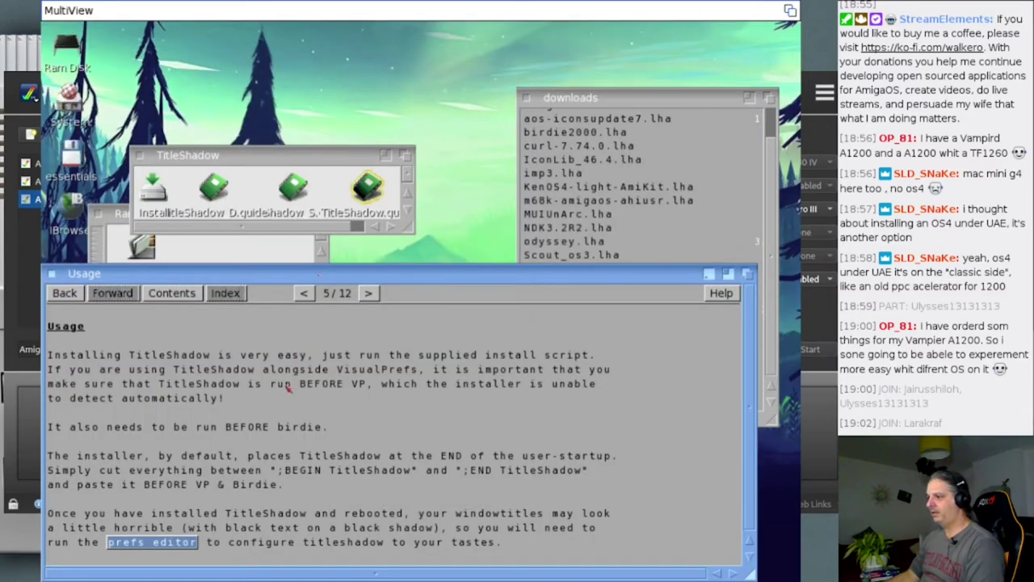
# Step: Run InstallTitleShadow, proceeding past options and warning, accepting SYS:C, SYS:Prefs and HELP: destinations
pyautogui.doubleClick(155, 188)
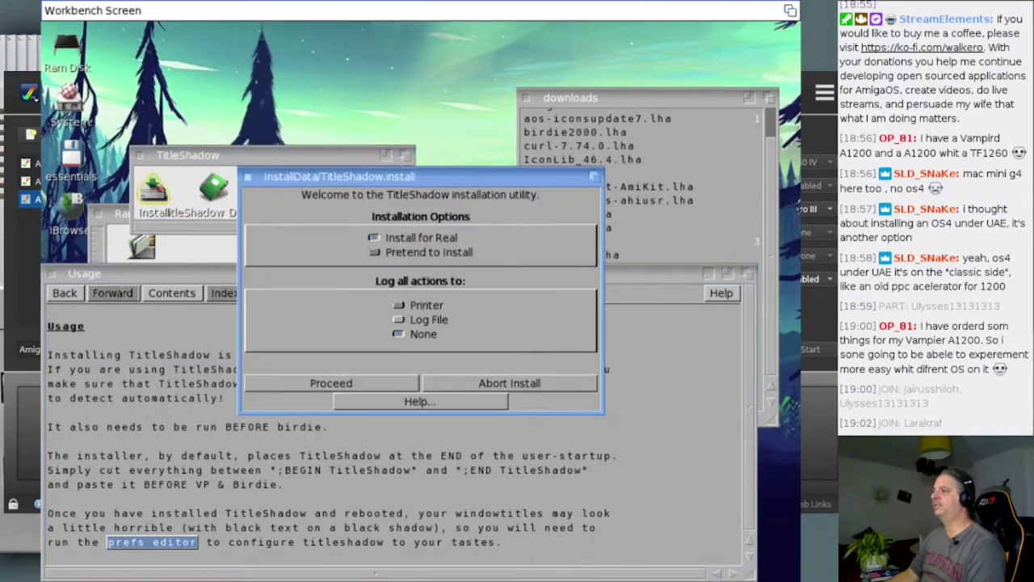
pyautogui.click(324, 388)
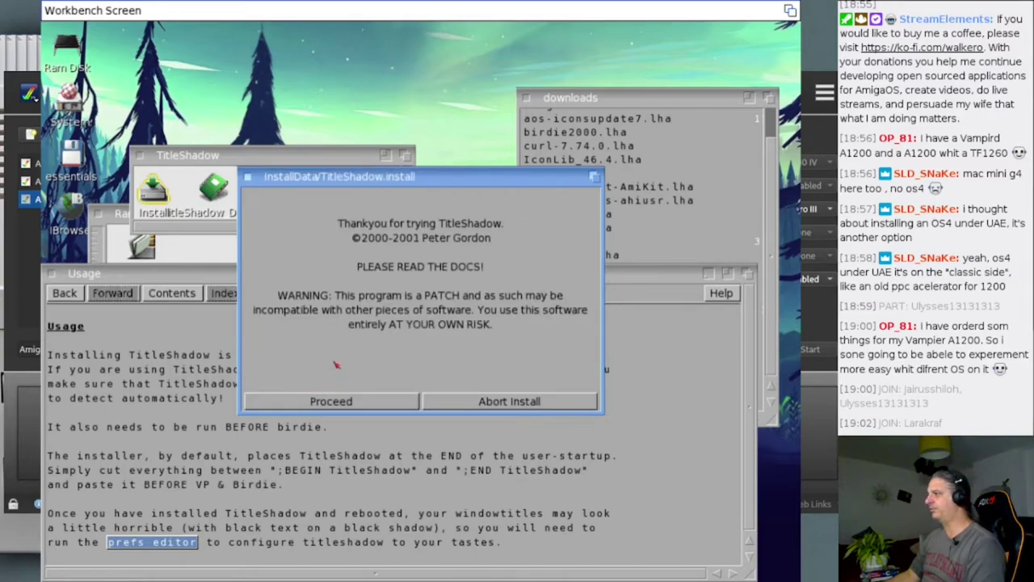
pyautogui.click(365, 401)
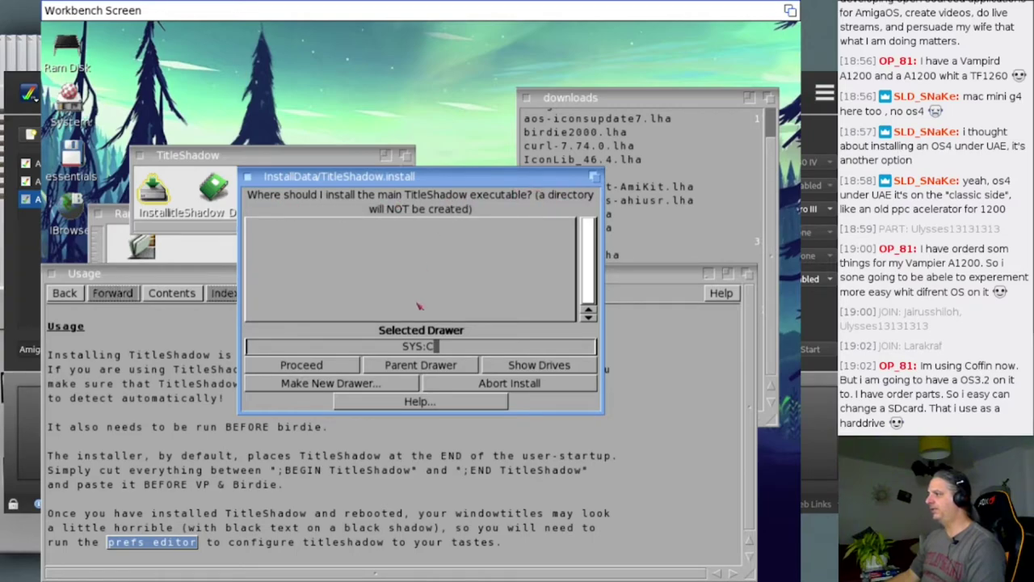
pyautogui.click(325, 368)
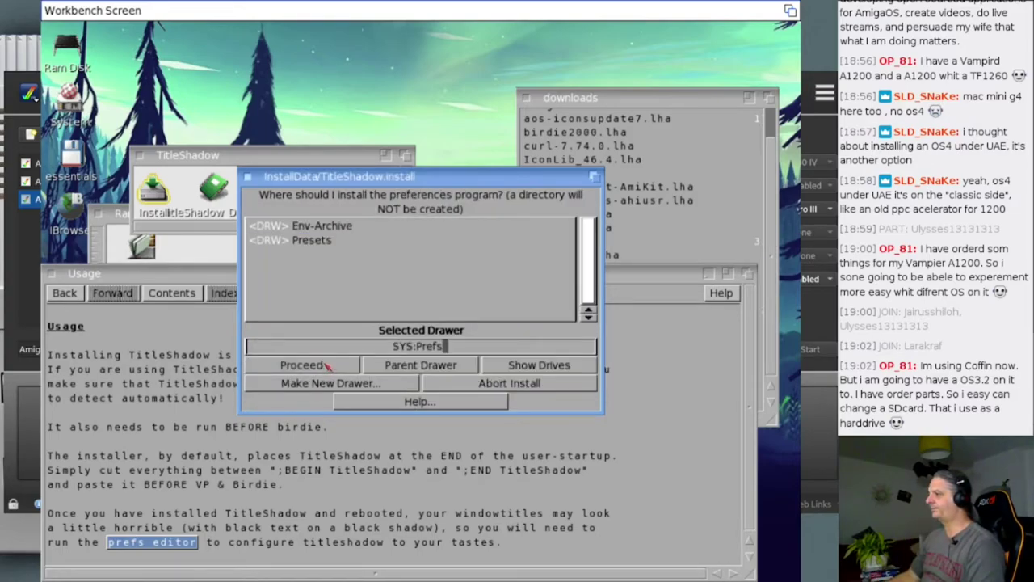
pyautogui.click(329, 367)
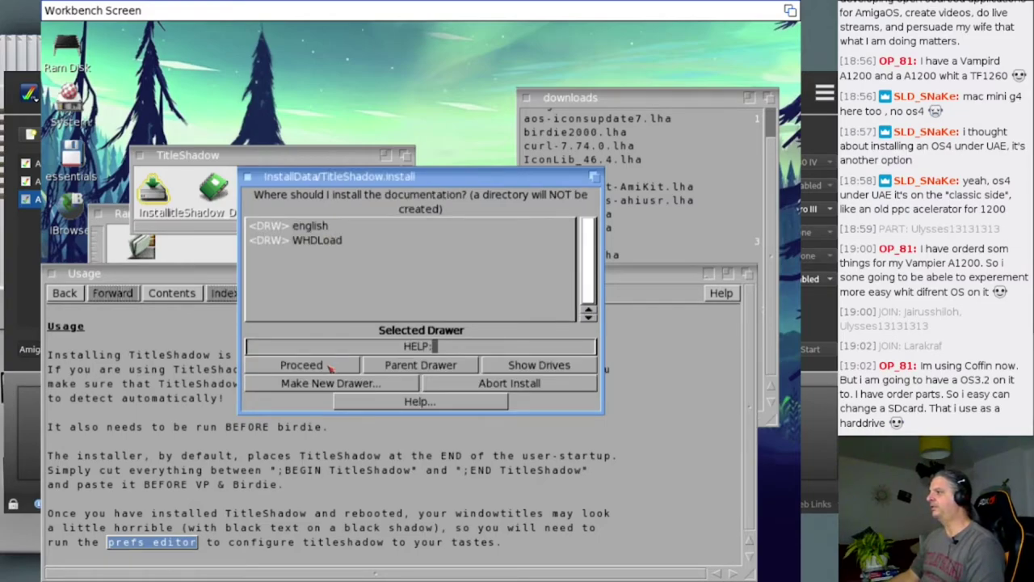
pyautogui.click(330, 368)
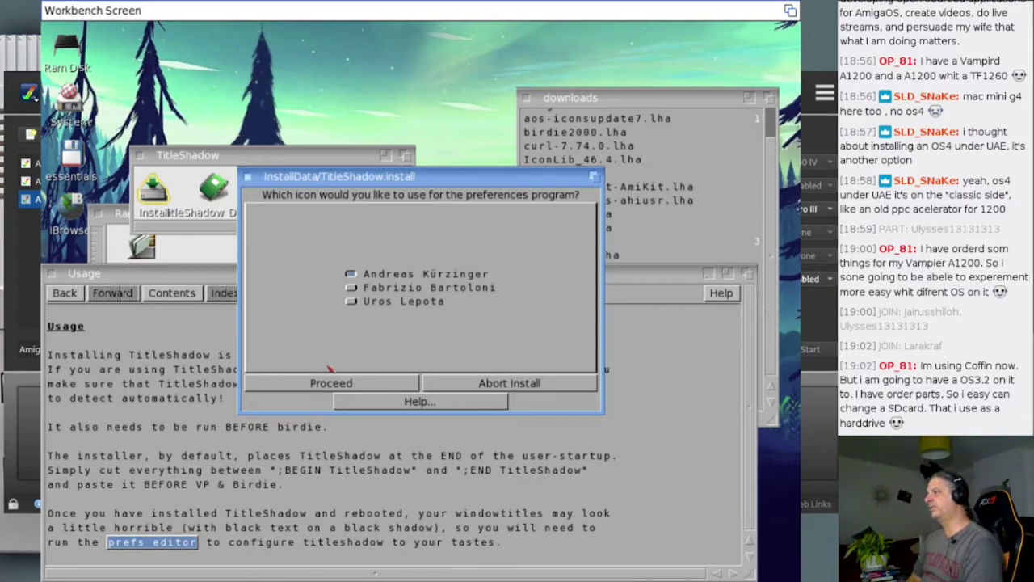
# Step: Open and enlarge the Icons drawer in TitleShadow to preview the available prefs icons
pyautogui.click(205, 171)
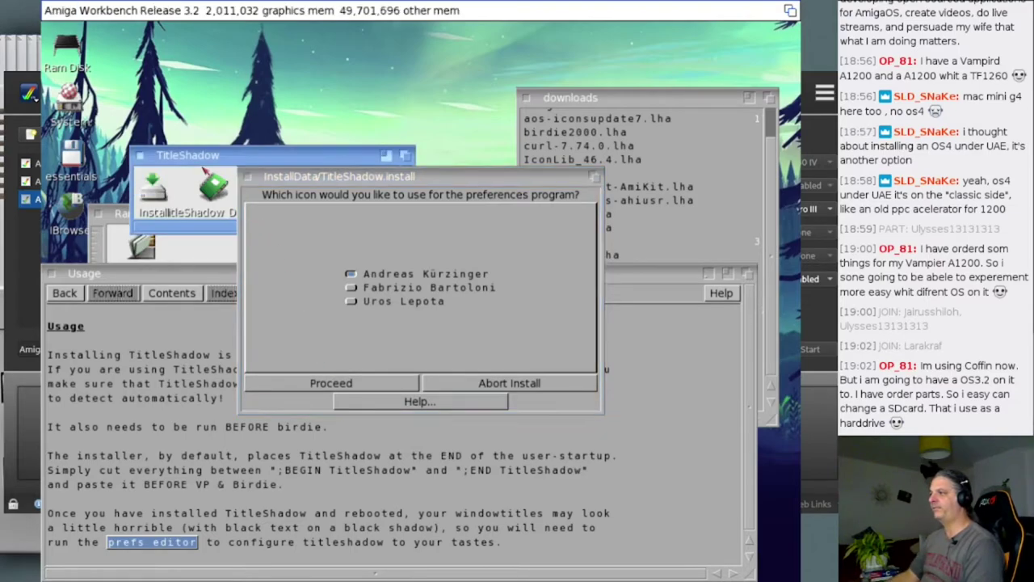
pyautogui.click(204, 170)
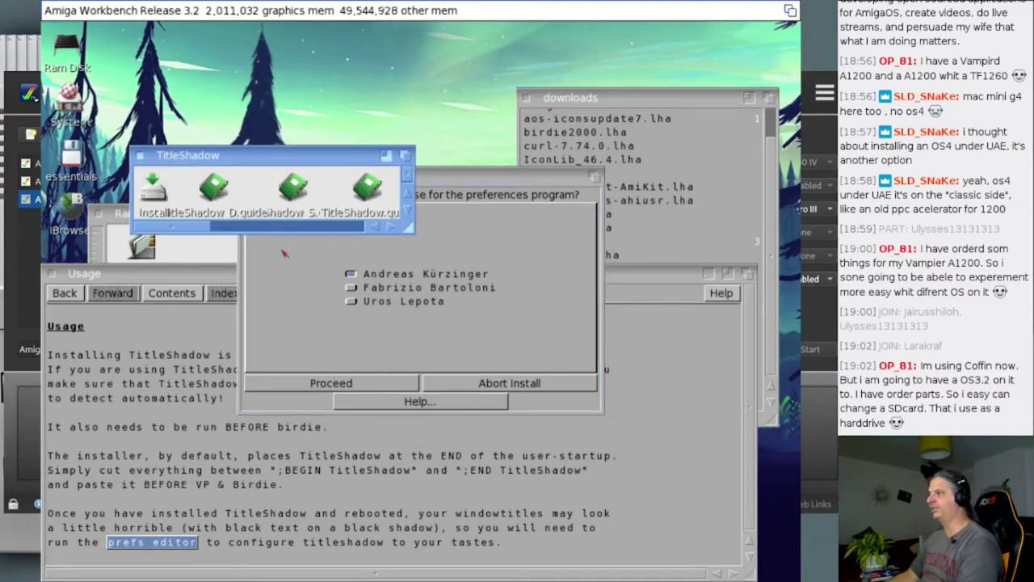
pyautogui.click(303, 230)
pyautogui.click(303, 230)
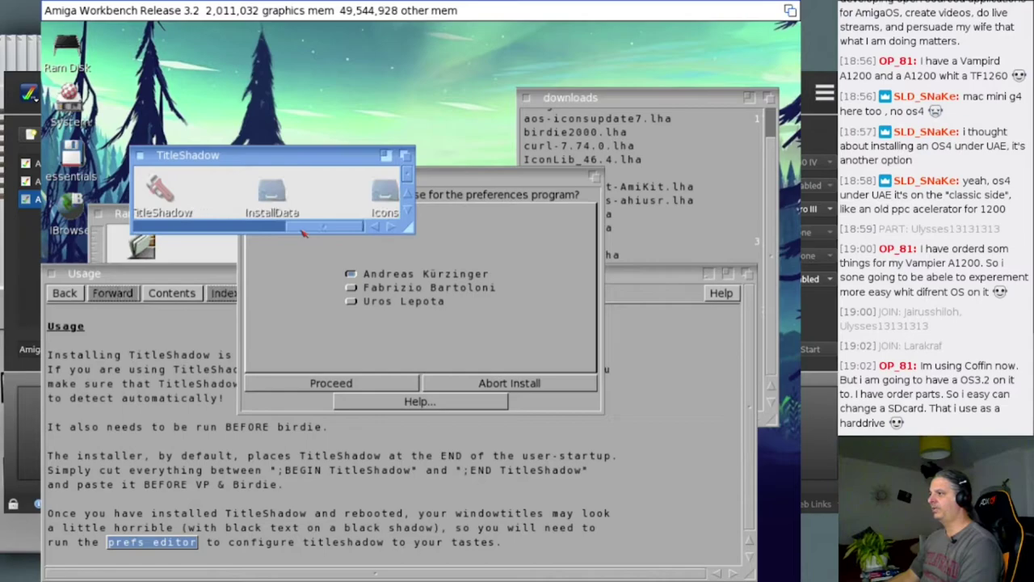
pyautogui.doubleClick(370, 202)
pyautogui.moveTo(466, 125); pyautogui.dragTo(587, 146)
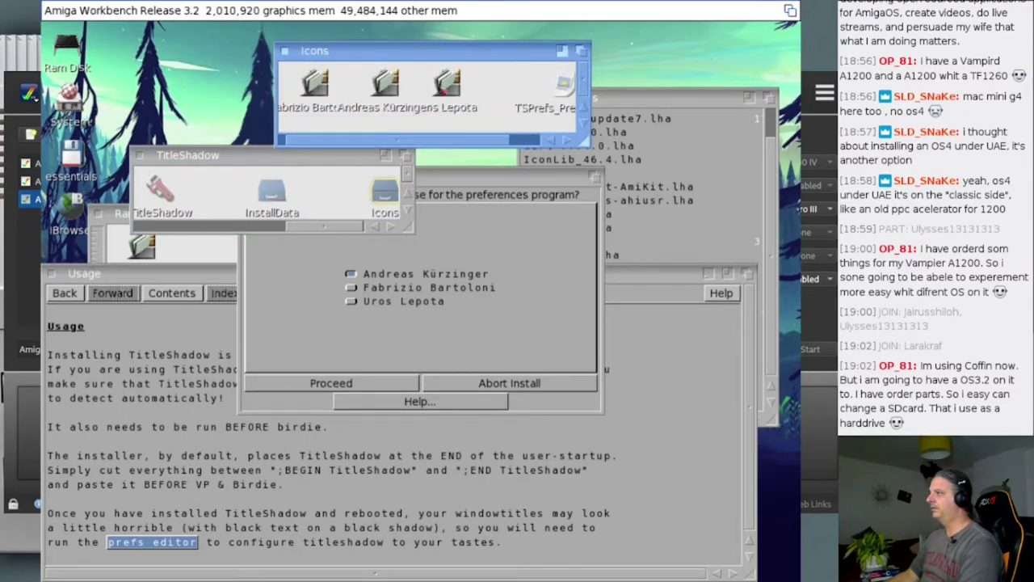
pyautogui.click(445, 87)
pyautogui.click(392, 88)
pyautogui.click(300, 92)
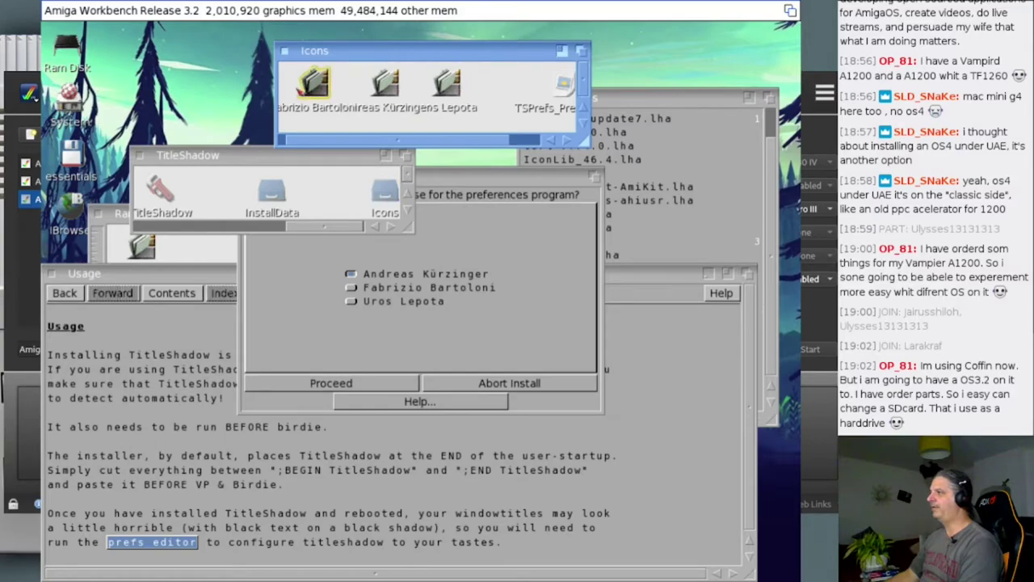
# Step: Keep the default icon, finish the installation, and close the Icons and TitleShadow drawers
pyautogui.click(283, 333)
pyautogui.click(276, 378)
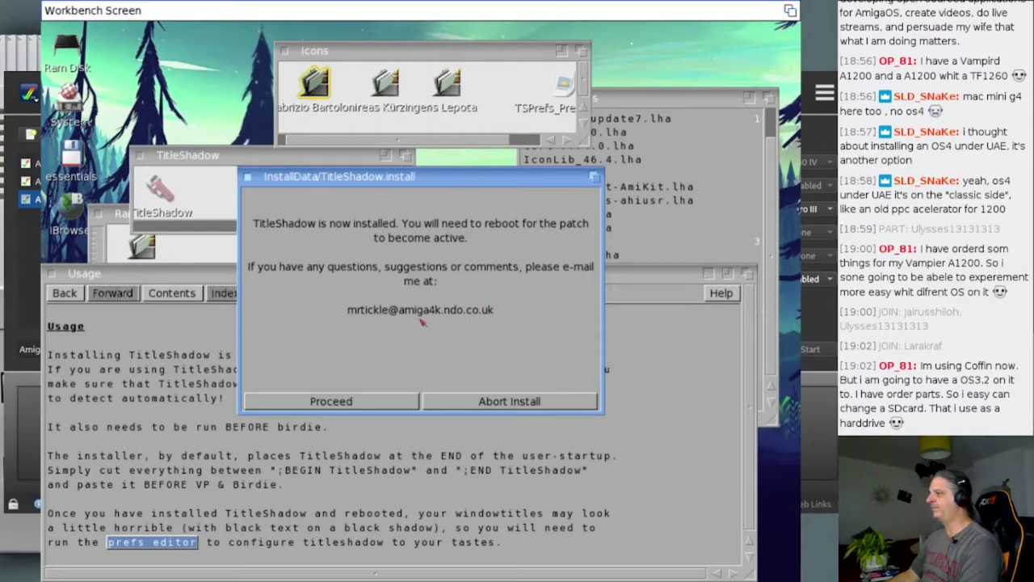
pyautogui.click(361, 402)
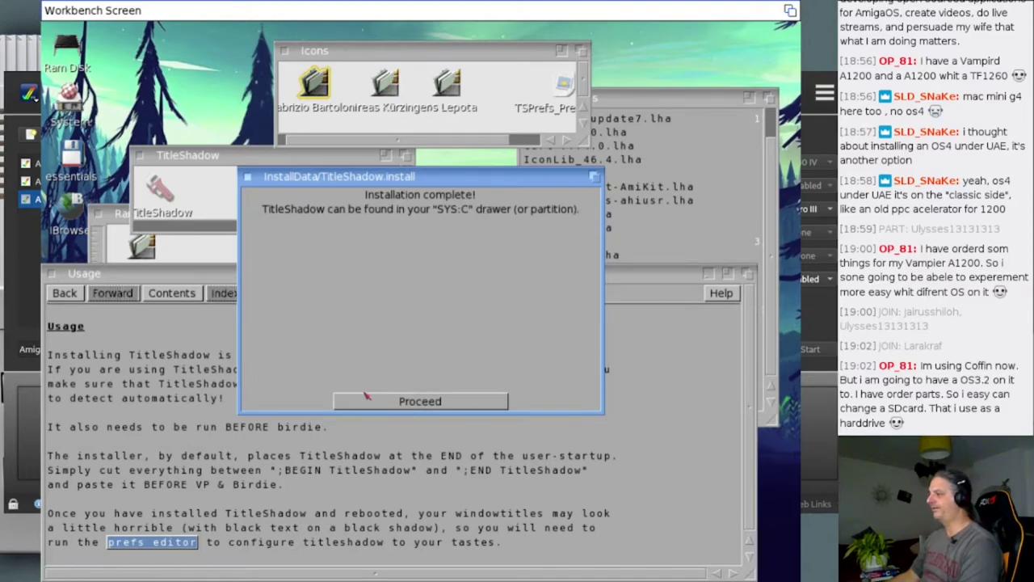
pyautogui.click(364, 401)
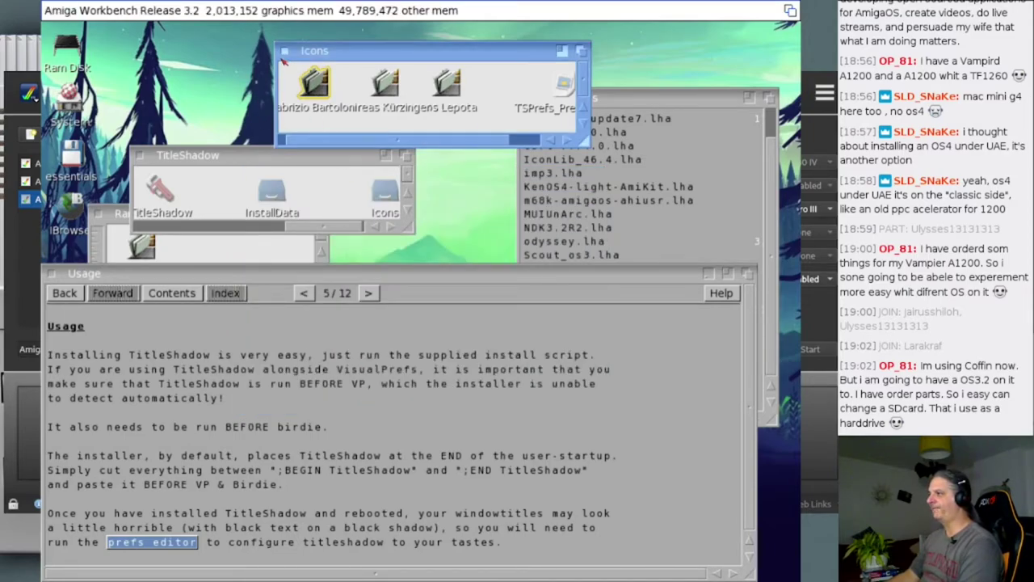
pyautogui.click(284, 51)
pyautogui.click(143, 156)
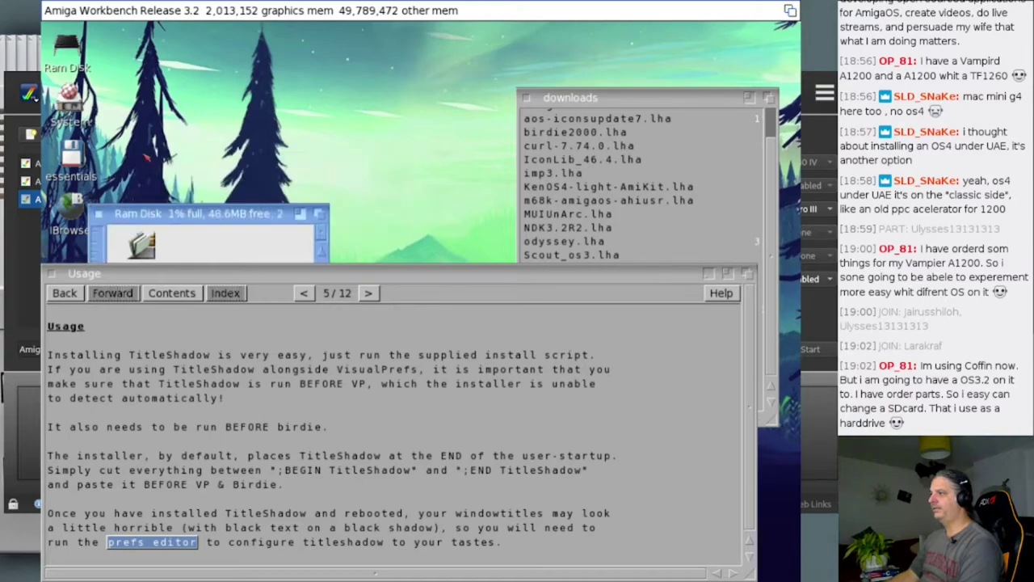
# Step: Open the System disk's Prefs drawer and enlarge it to reveal the TitleShadowPrefs icon
pyautogui.doubleClick(70, 97)
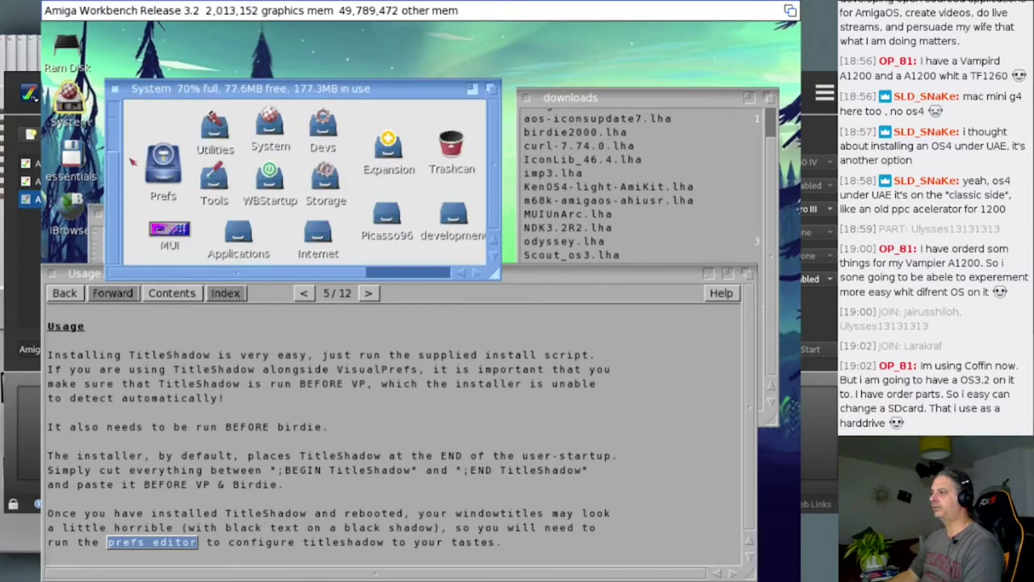
pyautogui.doubleClick(162, 166)
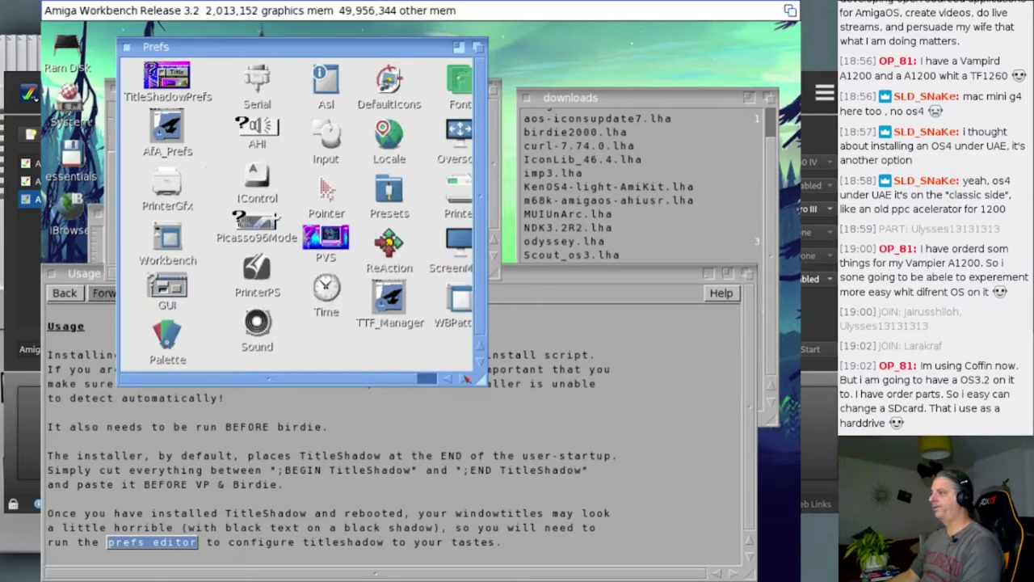
pyautogui.moveTo(477, 374); pyautogui.dragTo(658, 409)
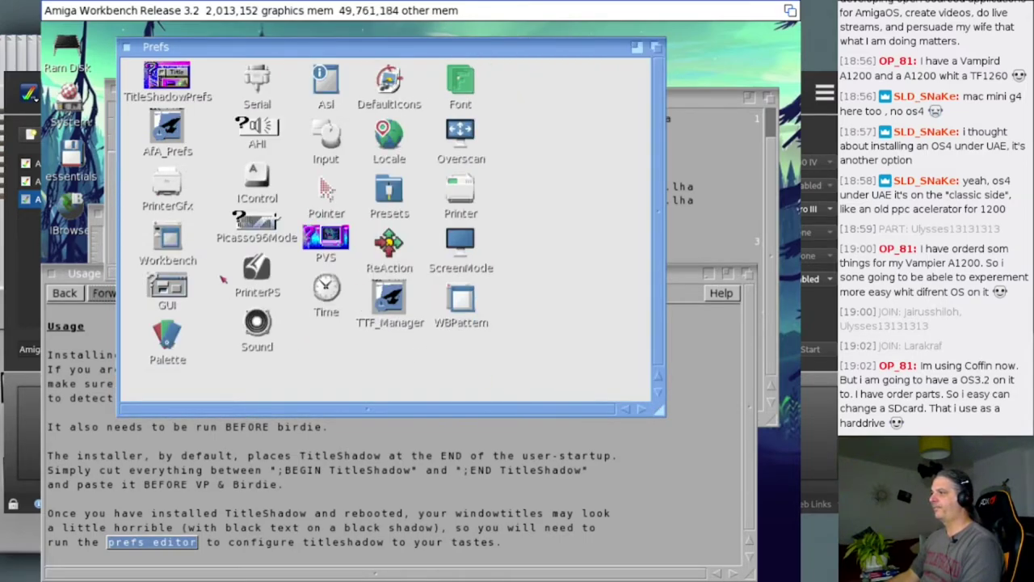
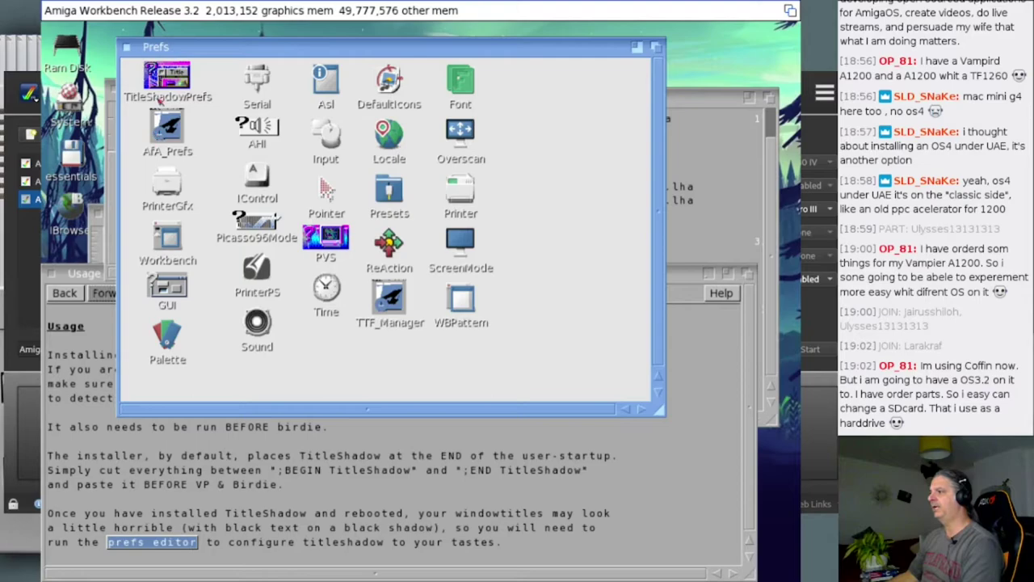
# Step: Open TitleShadowPrefs from the Prefs drawer and move its window up and left
pyautogui.doubleClick(163, 85)
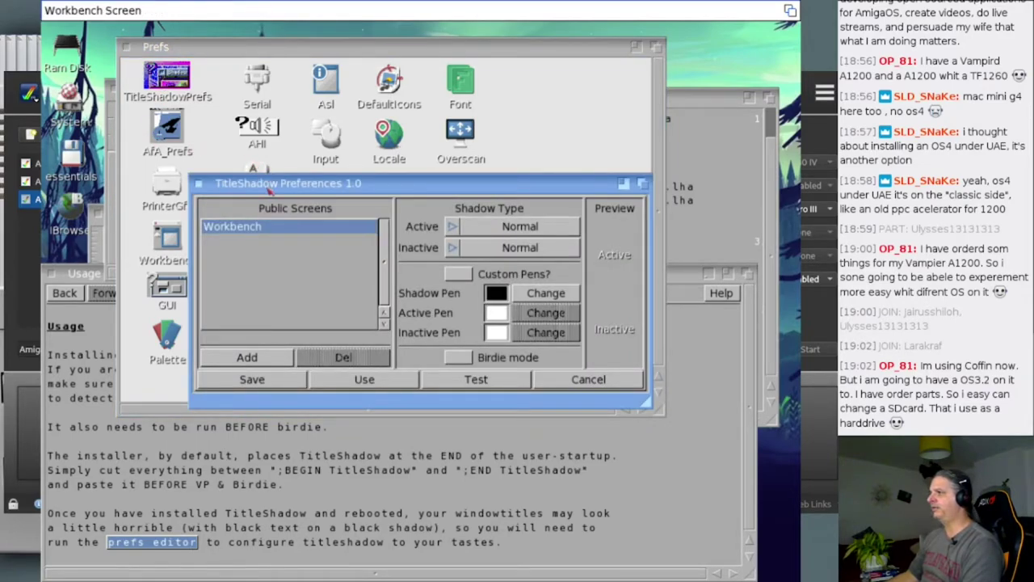
pyautogui.moveTo(269, 193); pyautogui.dragTo(270, 105)
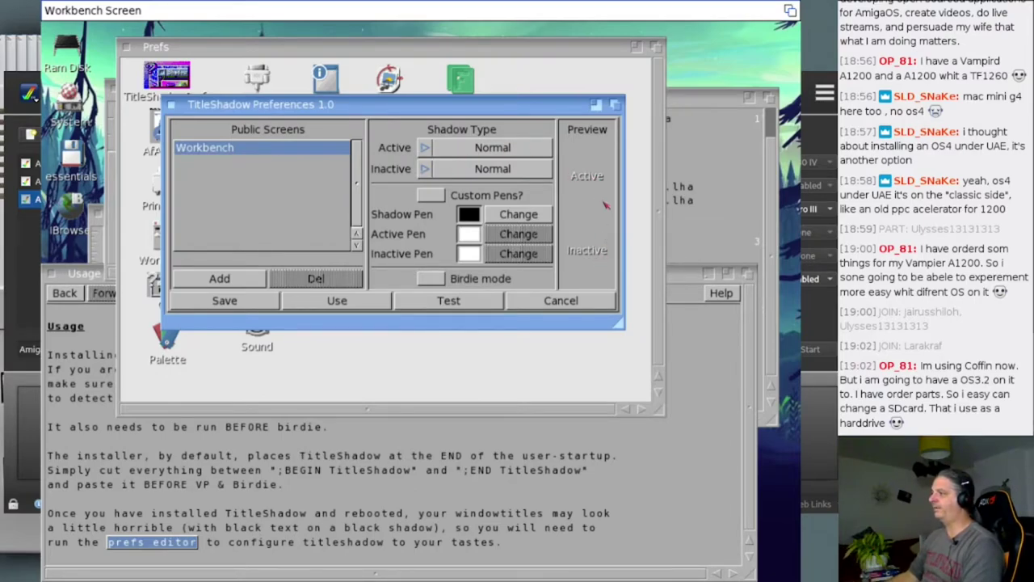
# Step: Make the shadow pen blue and set the active-title shadow type to Funky
pyautogui.click(515, 212)
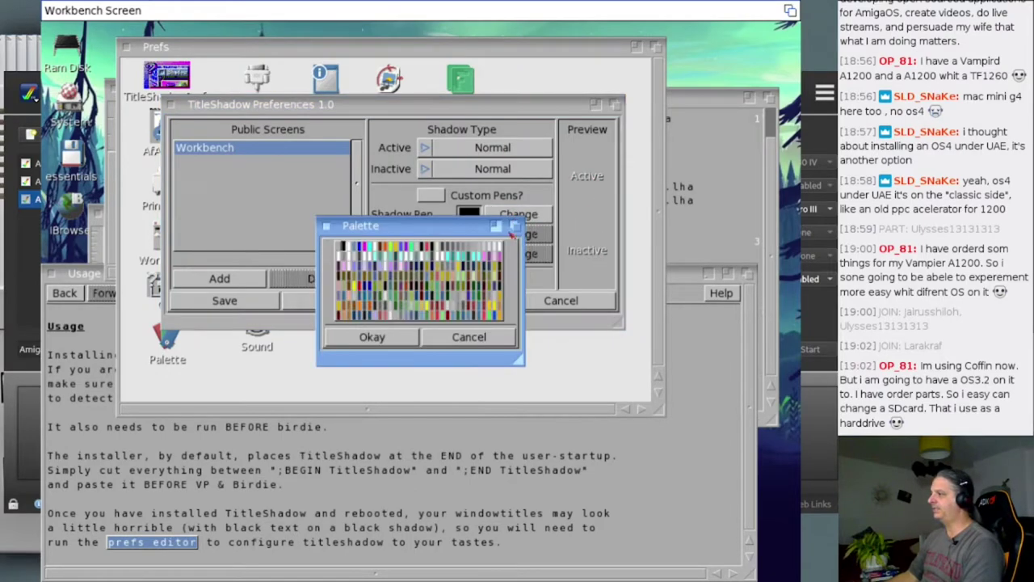
pyautogui.click(403, 249)
pyautogui.click(401, 338)
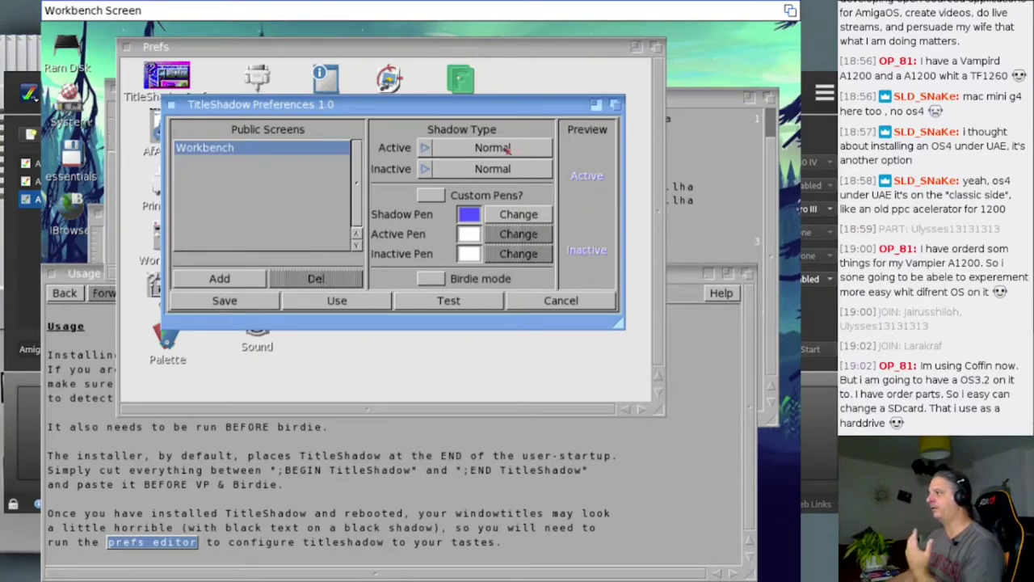
pyautogui.moveTo(493, 148); pyautogui.dragTo(520, 196)
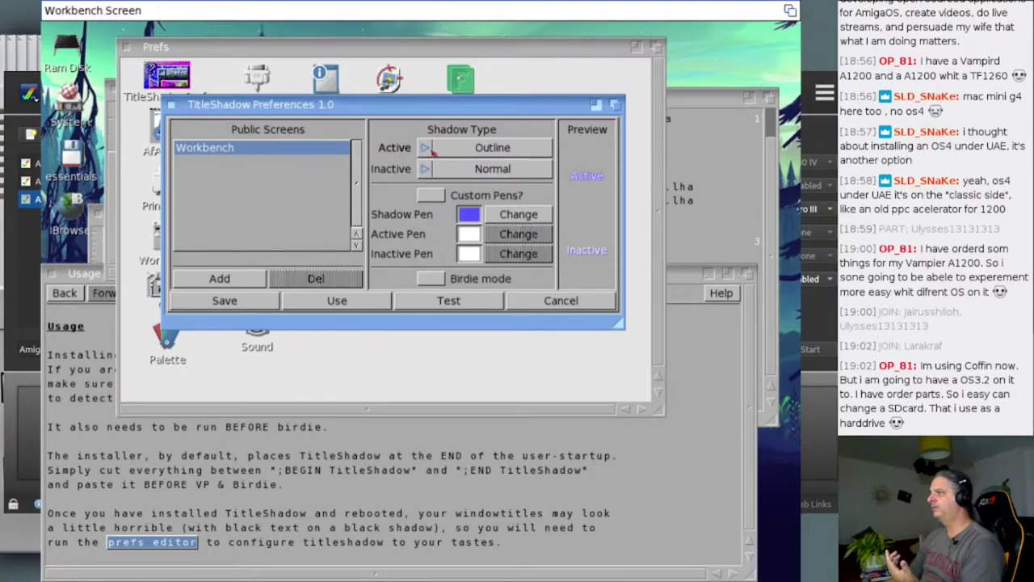
pyautogui.click(432, 153)
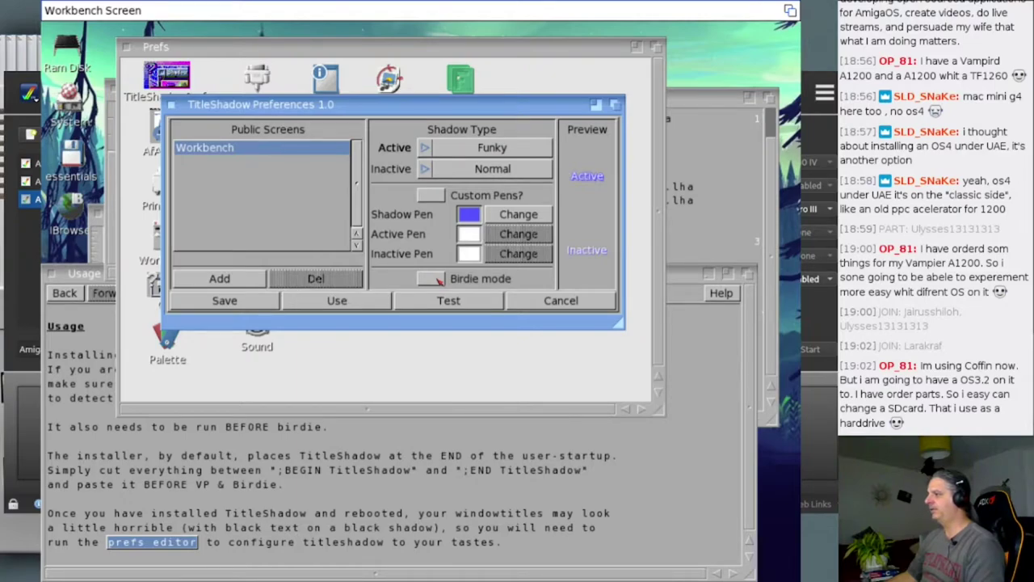
# Step: Open the guide's Prefs Program page (6/12) and scroll to the Custom Pens and Shadow Pen descriptions
pyautogui.click(404, 454)
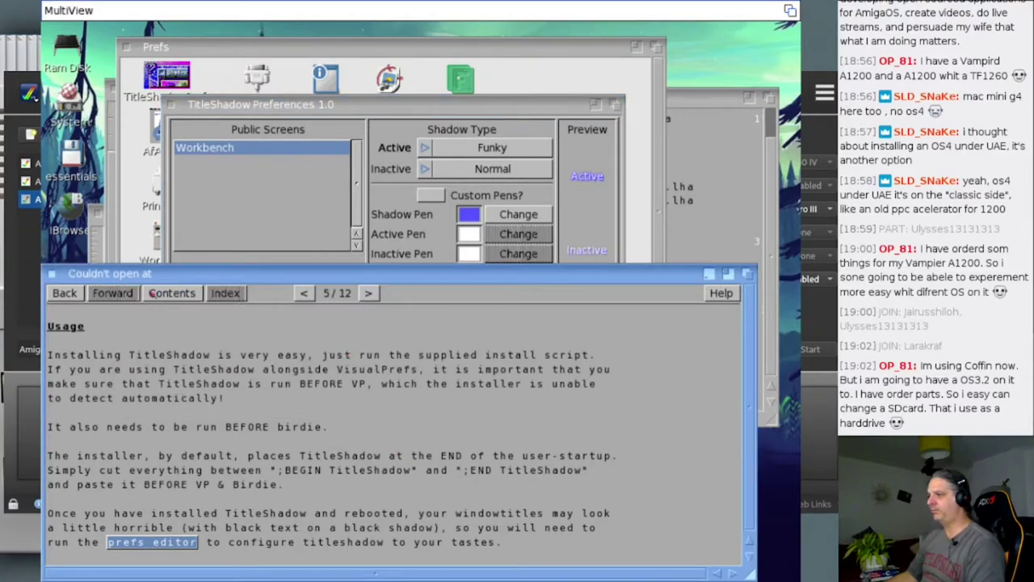
pyautogui.click(78, 296)
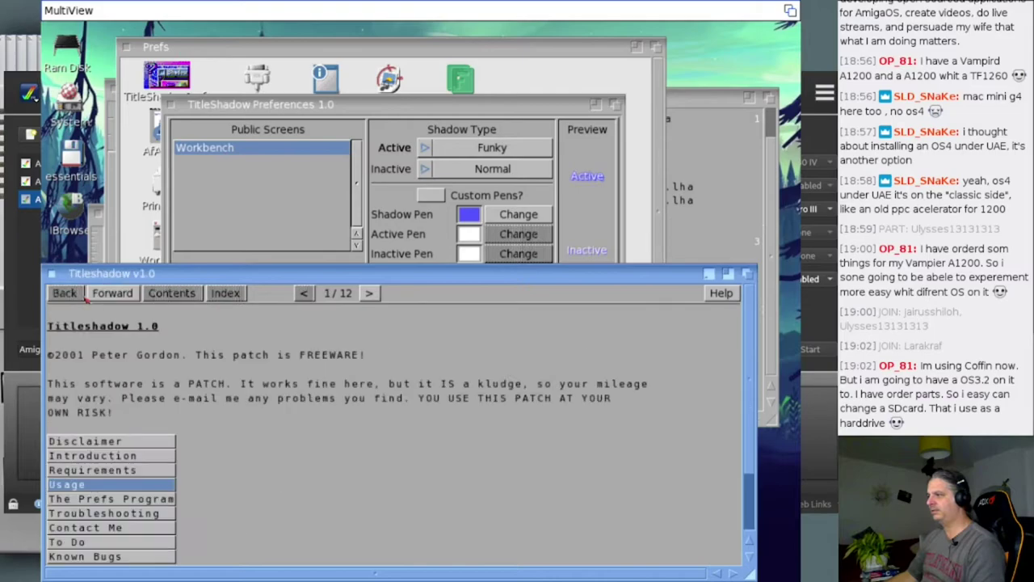
pyautogui.click(114, 501)
pyautogui.scroll(-3, 275, 452)
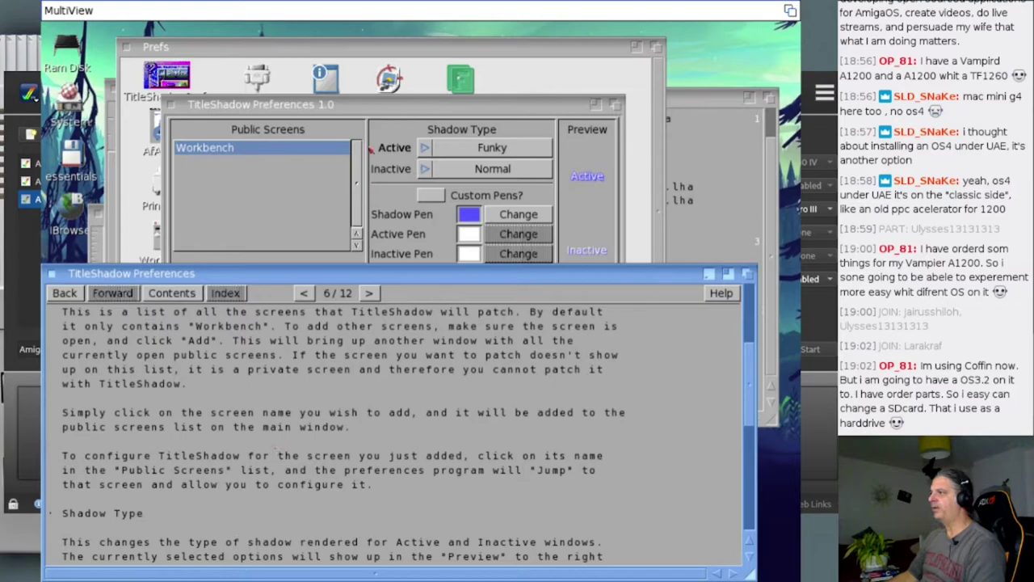
pyautogui.scroll(-4, 246, 335)
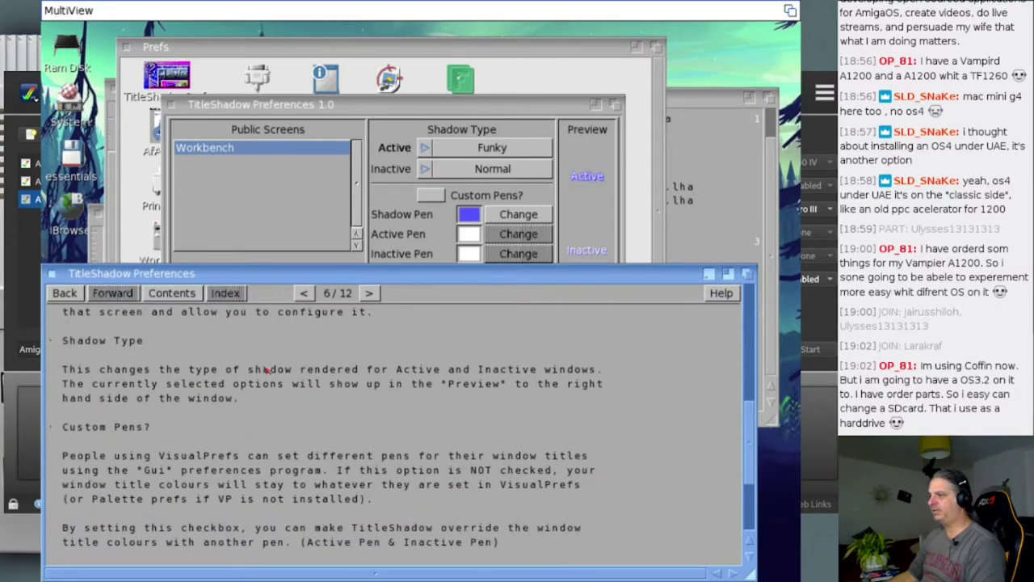
pyautogui.scroll(-3, 264, 368)
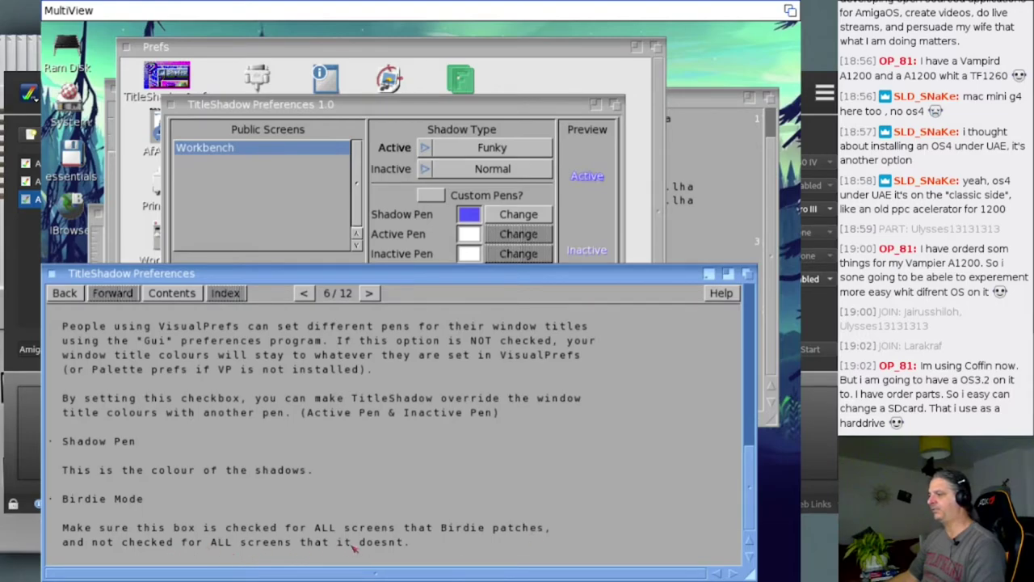
# Step: Bring the TitleShadow Preferences window back in front of the MultiView guide
pyautogui.click(386, 201)
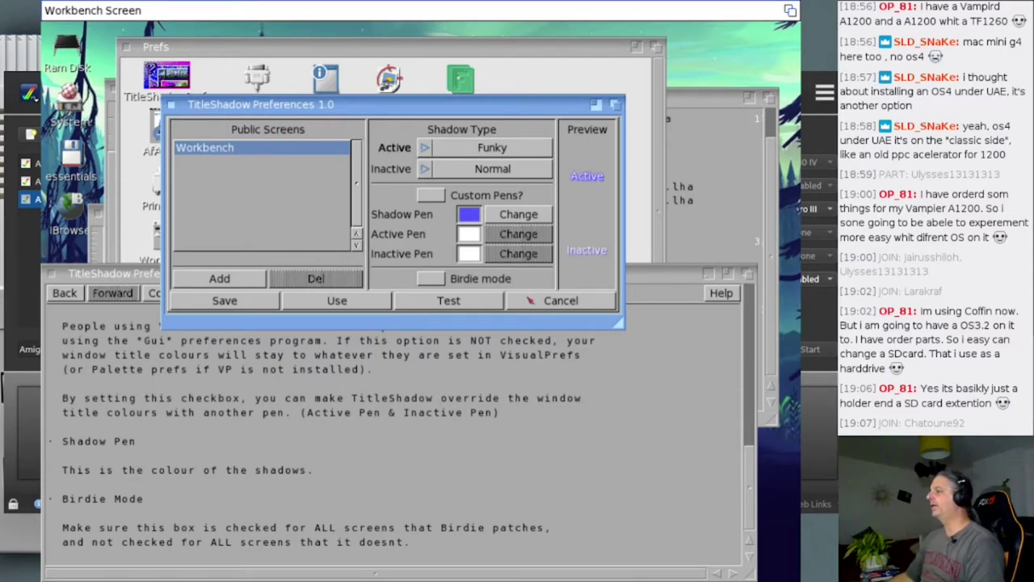
# Step: Cancel TitleShadowPrefs, close the help guide, and open a Shell in the C: directory
pyautogui.click(530, 301)
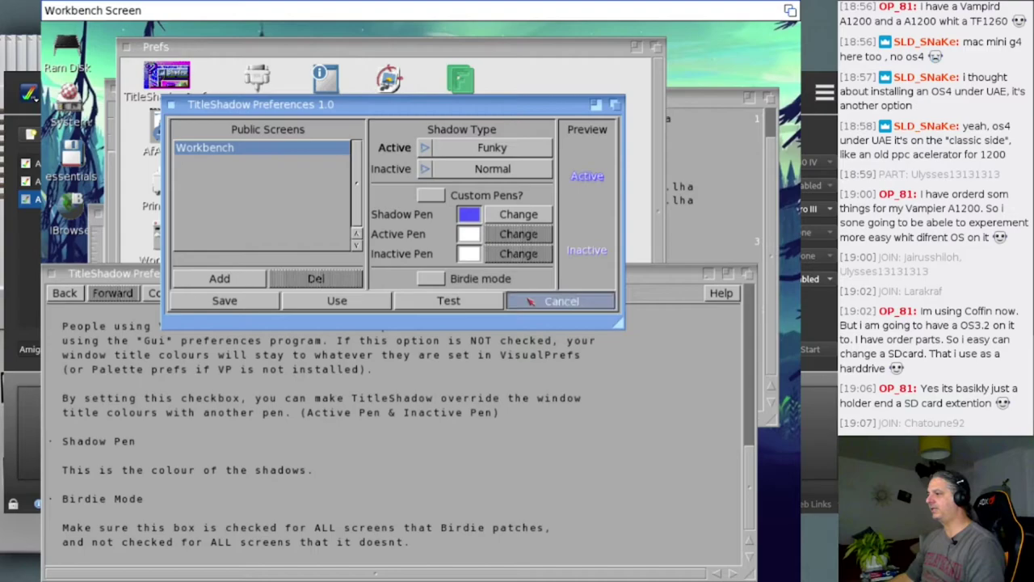
pyautogui.click(56, 276)
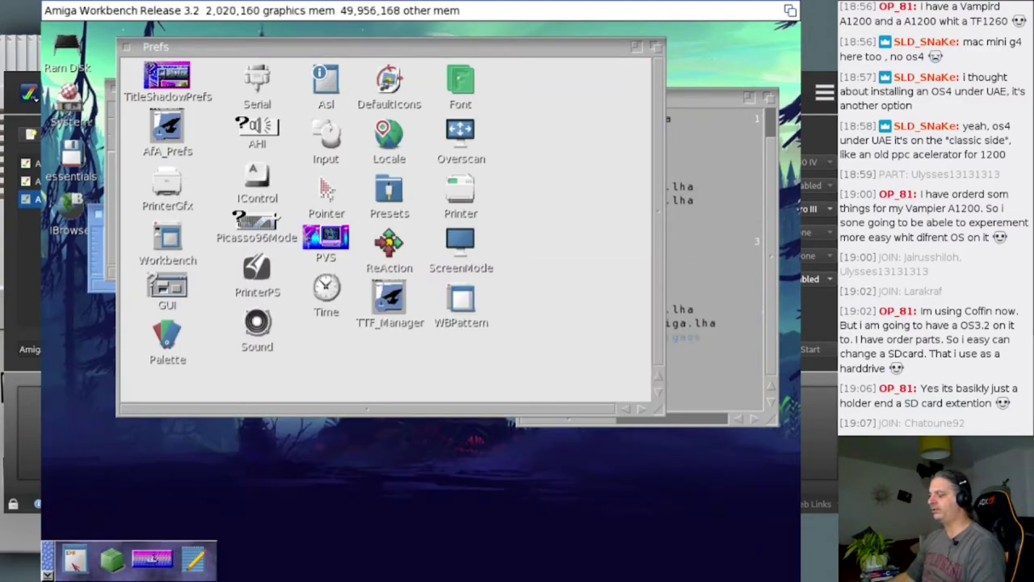
pyautogui.click(75, 558)
pyautogui.write('c:')
pyautogui.press('Return')
# Step: List files matching title#? and run TitleShadow ? to show its argument template
pyautogui.write('di')
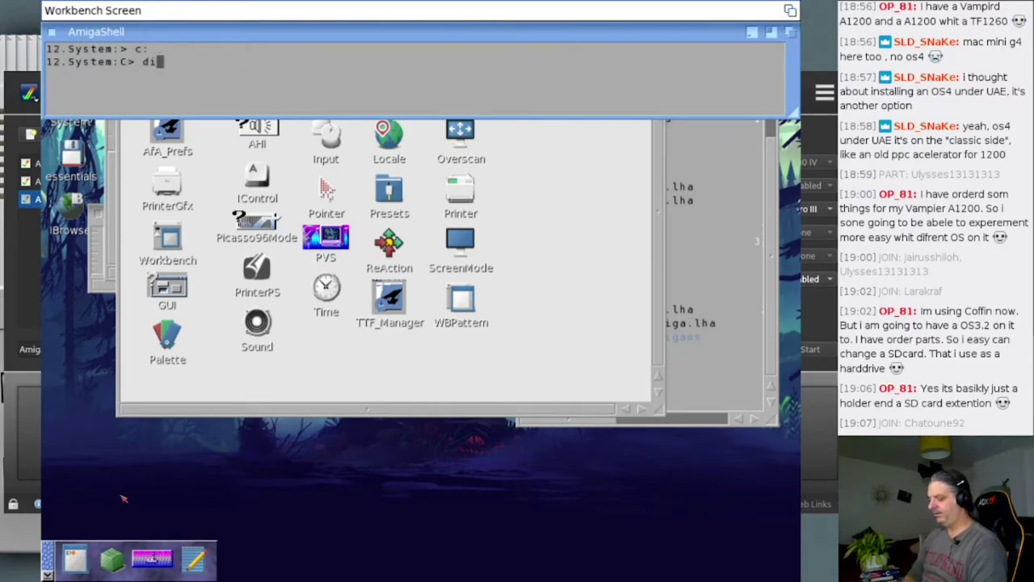
pyautogui.write('r ')
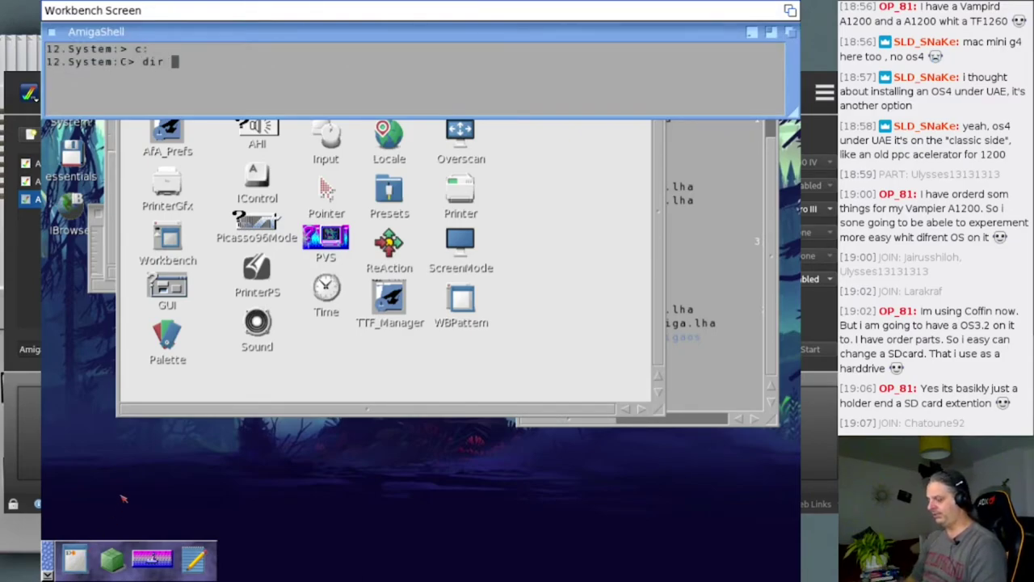
pyautogui.write('title3?')
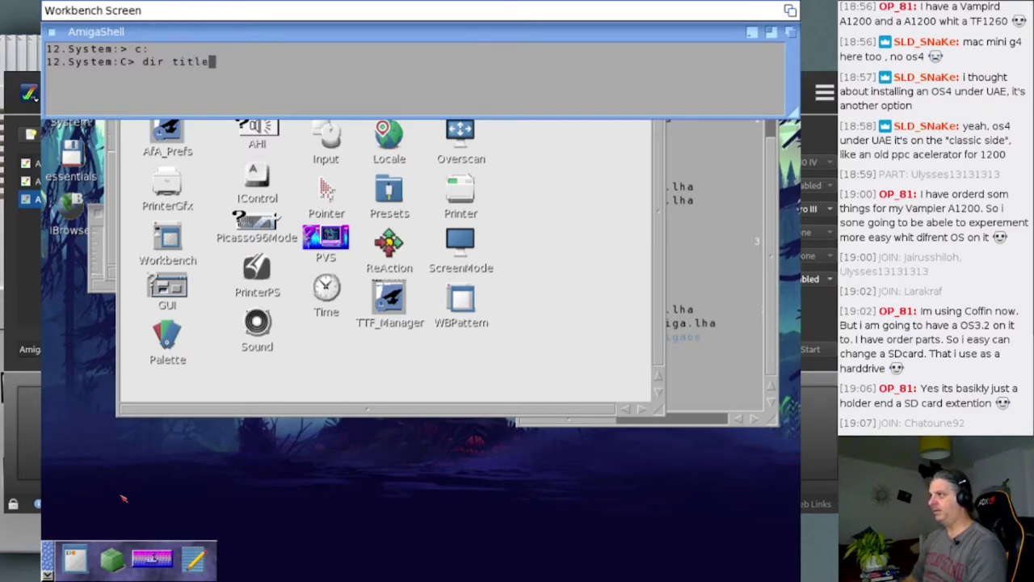
pyautogui.press('BackSpace')
pyautogui.press('BackSpace')
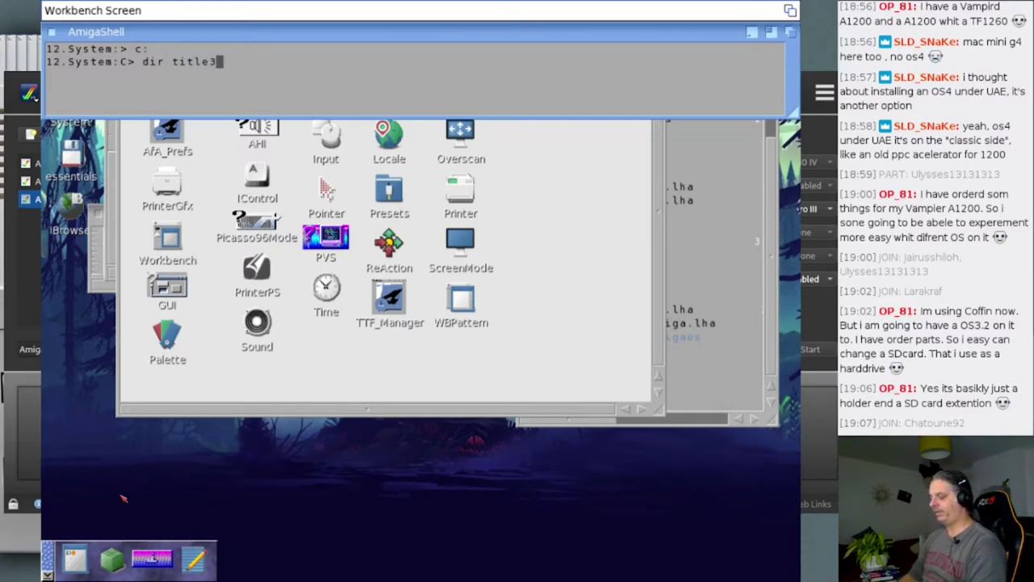
pyautogui.write('#?')
pyautogui.press('Return')
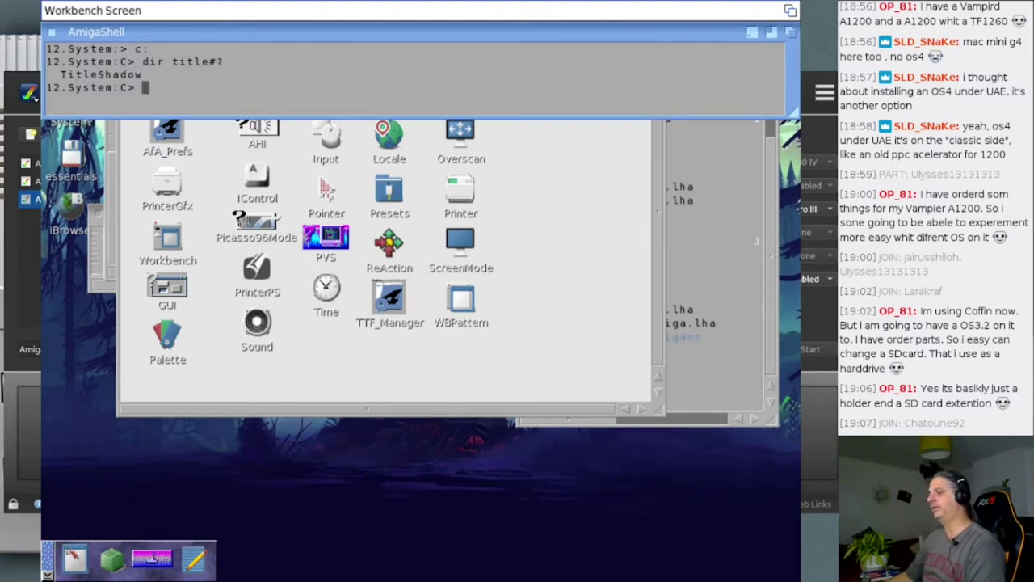
pyautogui.write('title')
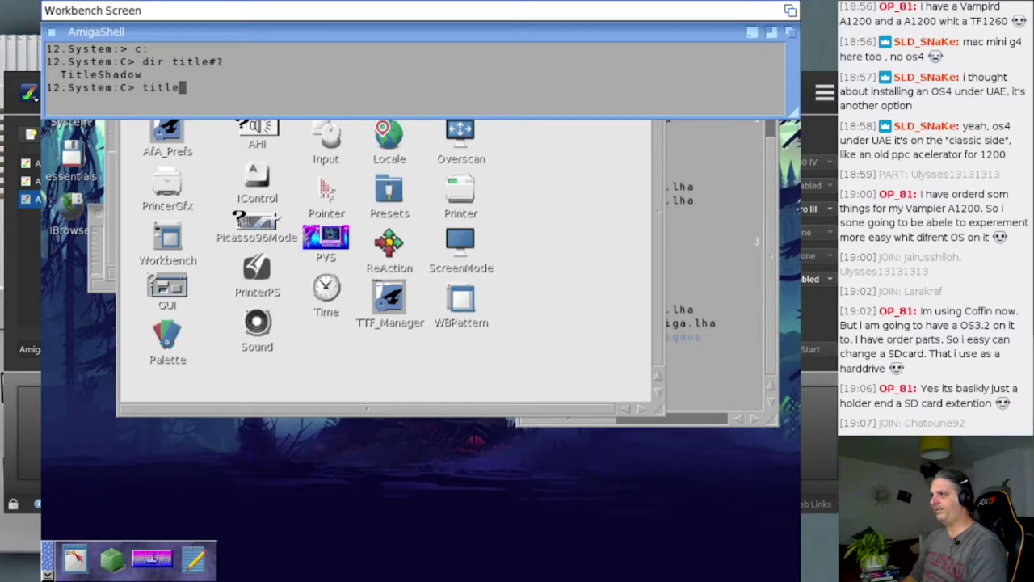
pyautogui.press('Tab')
pyautogui.write('?')
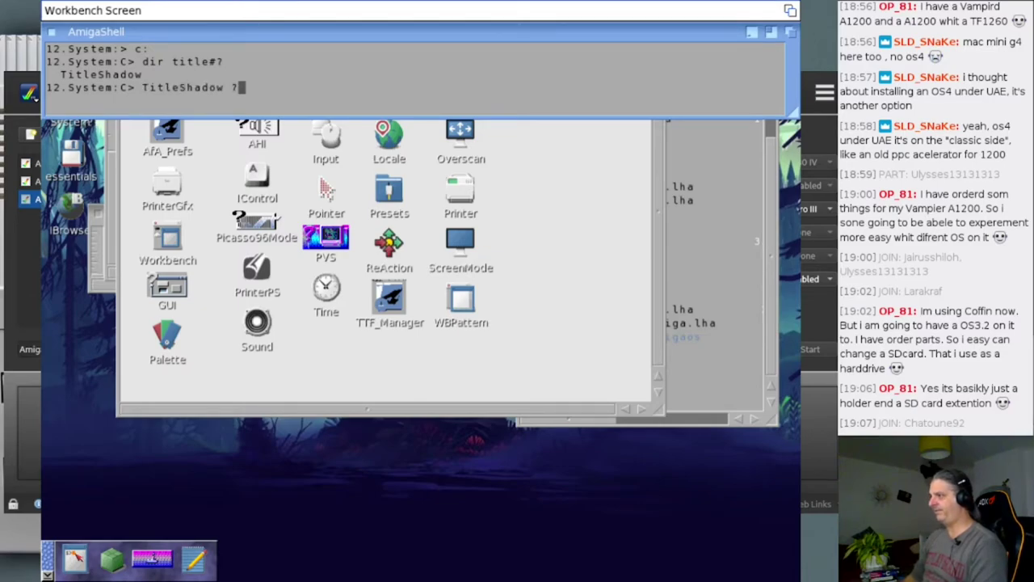
pyautogui.press('Return')
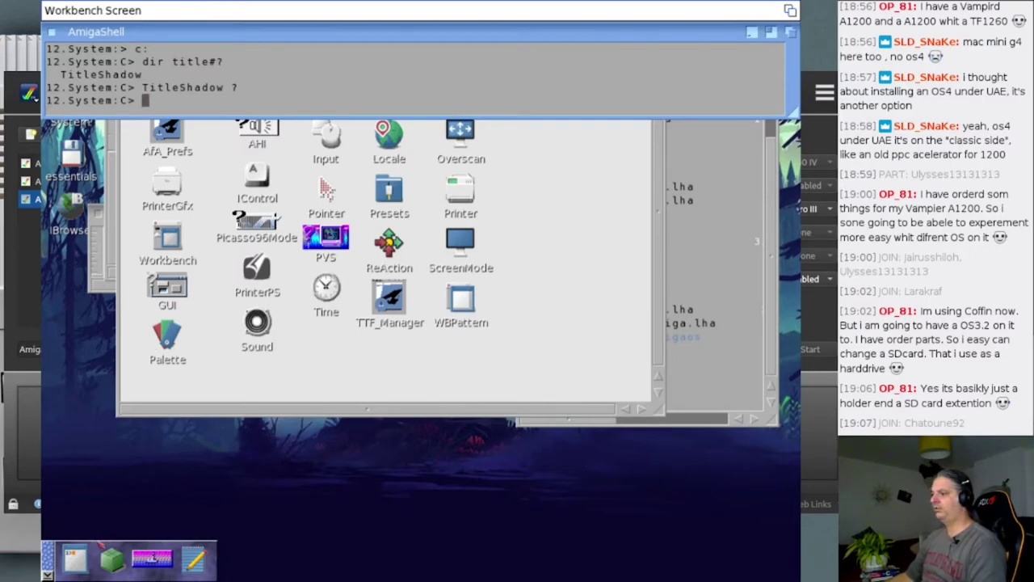
# Step: Open S:Startup-sequence in an enlarged TextEdit window
pyautogui.click(194, 557)
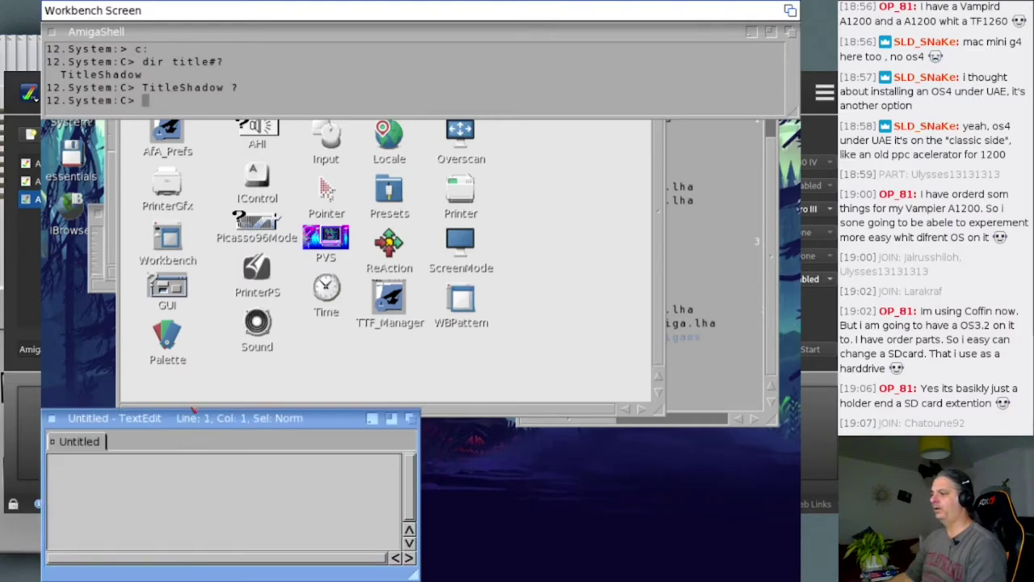
pyautogui.moveTo(187, 413); pyautogui.dragTo(209, 122)
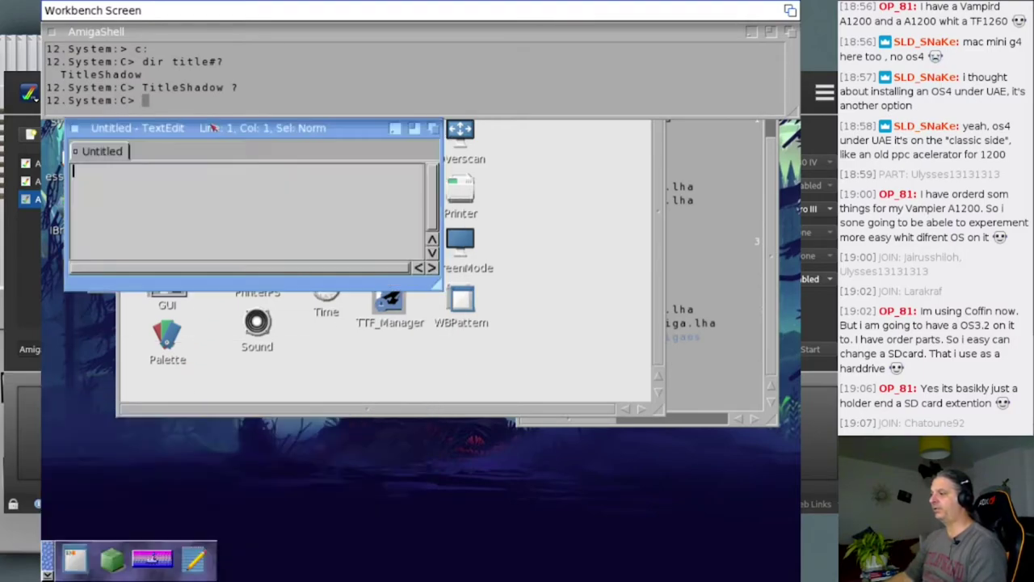
pyautogui.moveTo(429, 285); pyautogui.dragTo(710, 475)
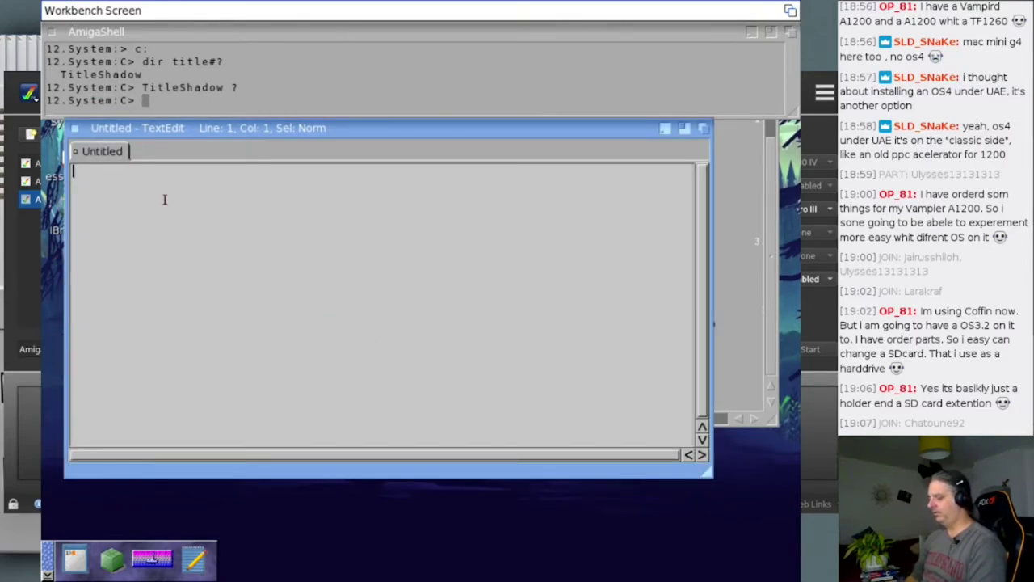
pyautogui.press('super+o')
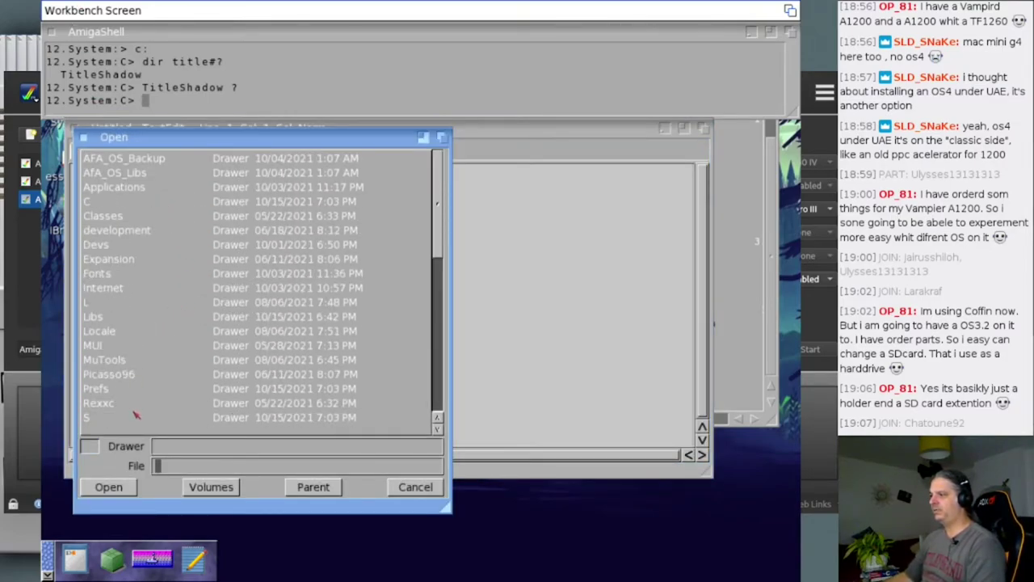
pyautogui.click(136, 414)
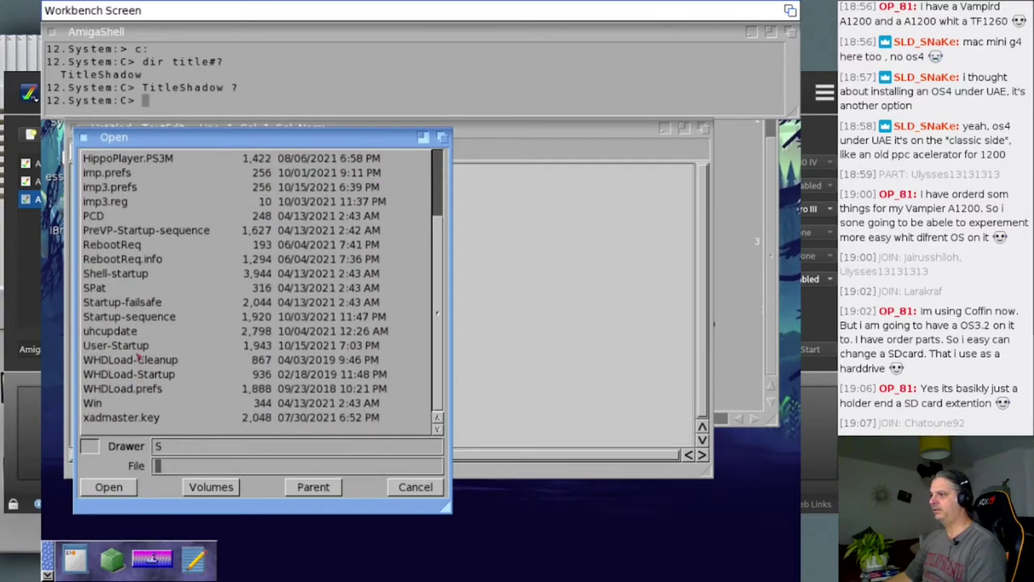
pyautogui.doubleClick(138, 317)
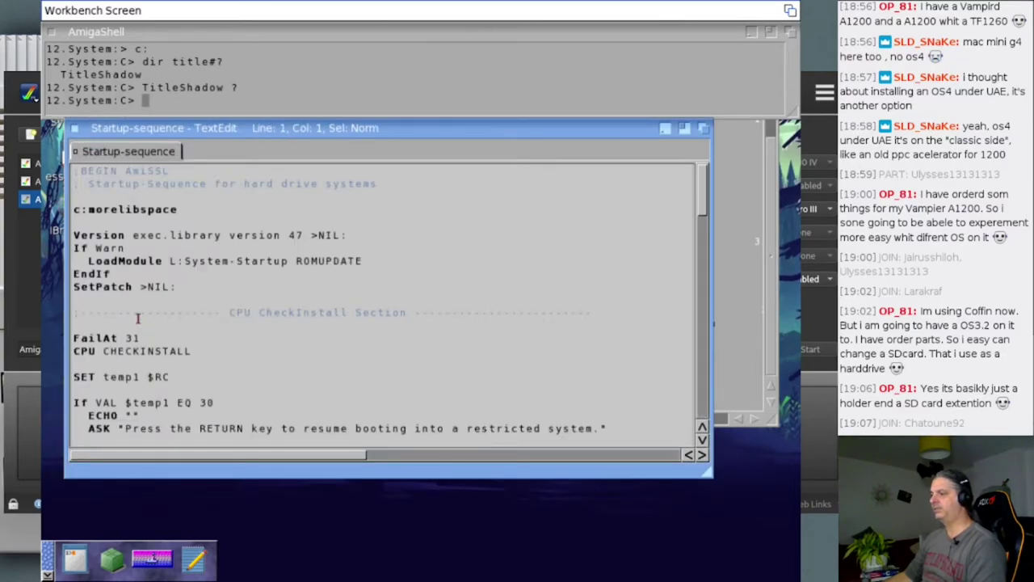
pyautogui.scroll(-15, 138, 318)
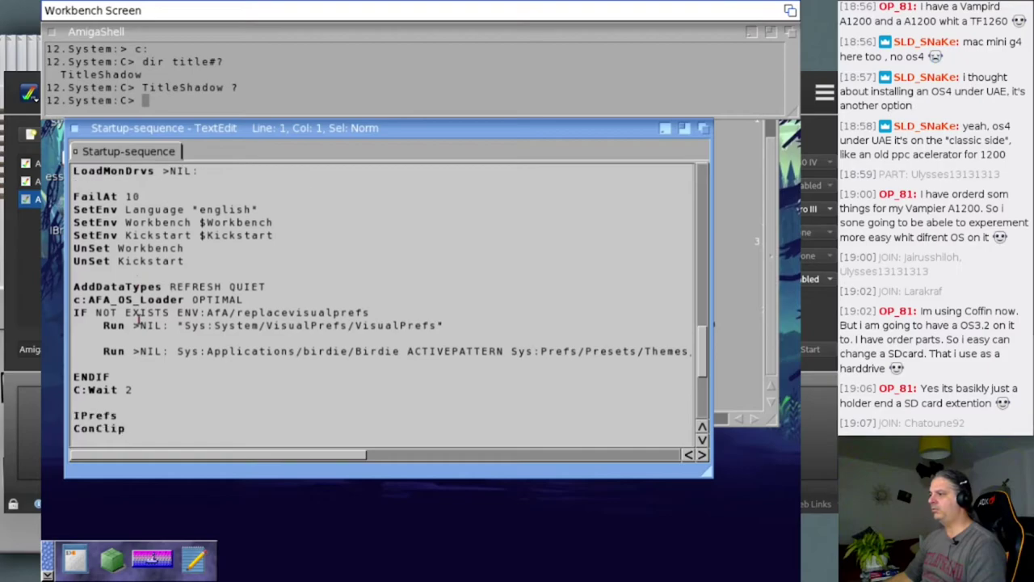
# Step: Add 'Run >NIL: C:TitleShadow' below the IF NOT EXISTS line and save the file
pyautogui.doubleClick(392, 325)
pyautogui.doubleClick(376, 350)
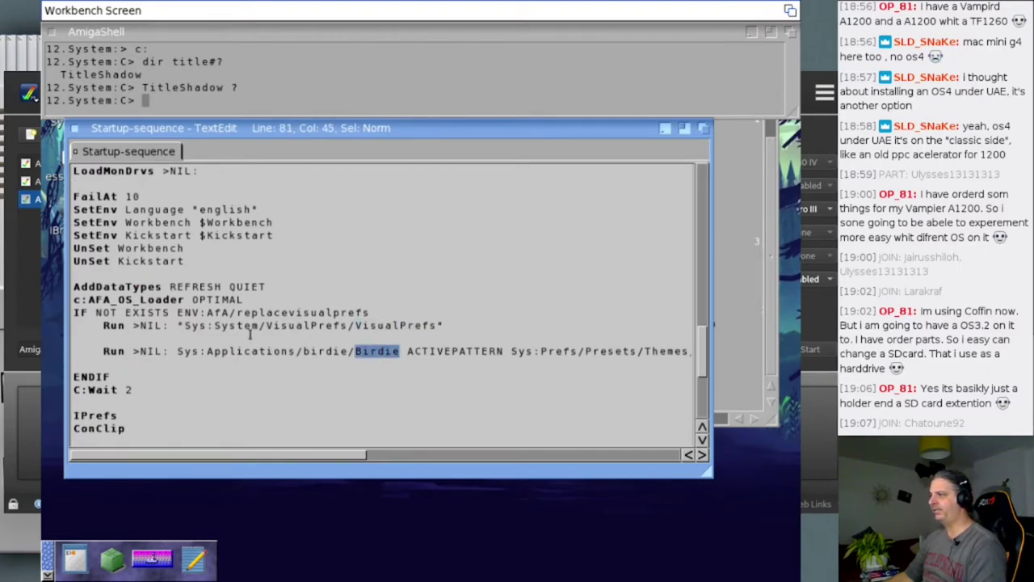
pyautogui.click(392, 314)
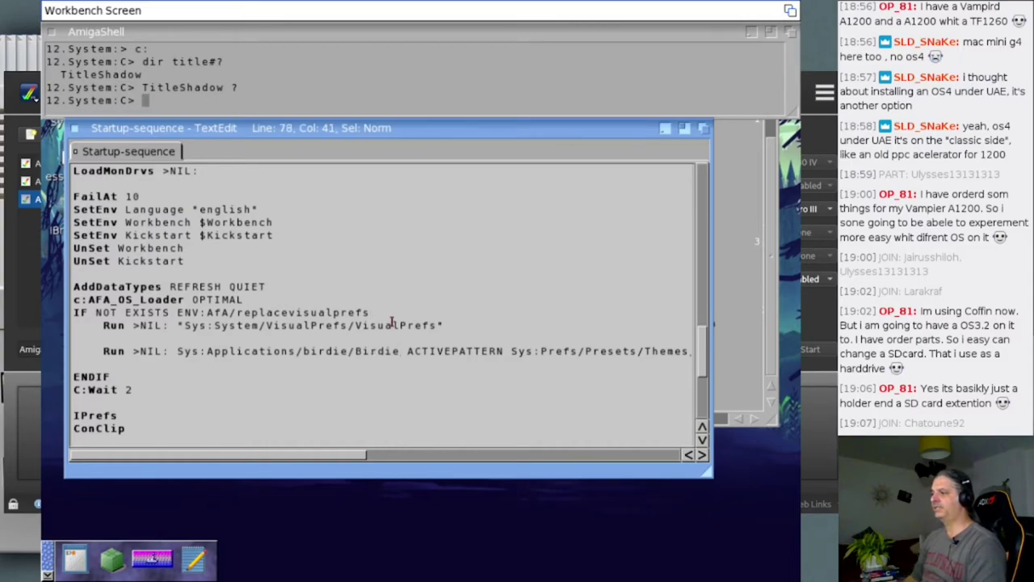
pyautogui.press('Return')
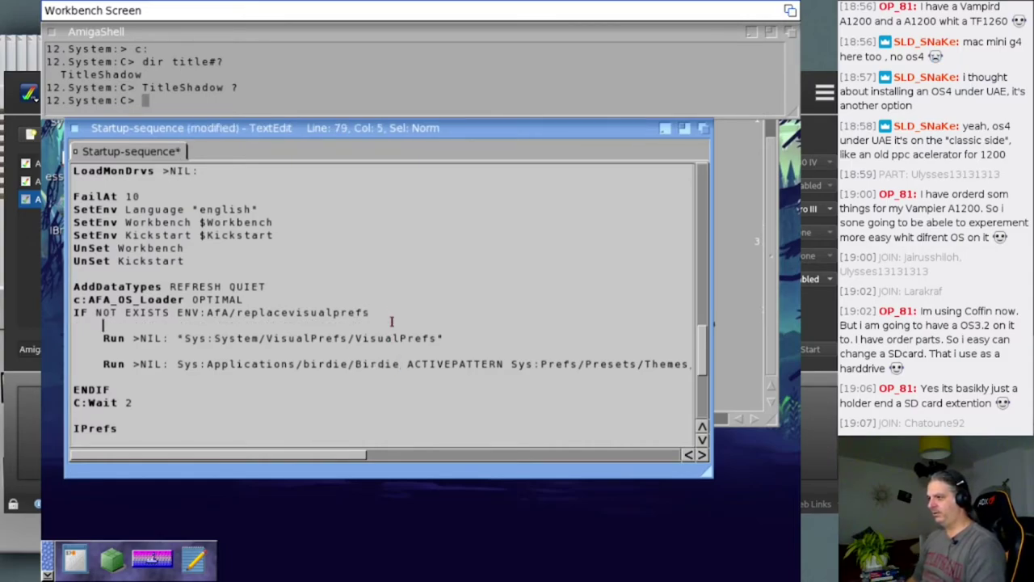
pyautogui.write('Run >NIL:L')
pyautogui.press('BackSpace')
pyautogui.write('C:')
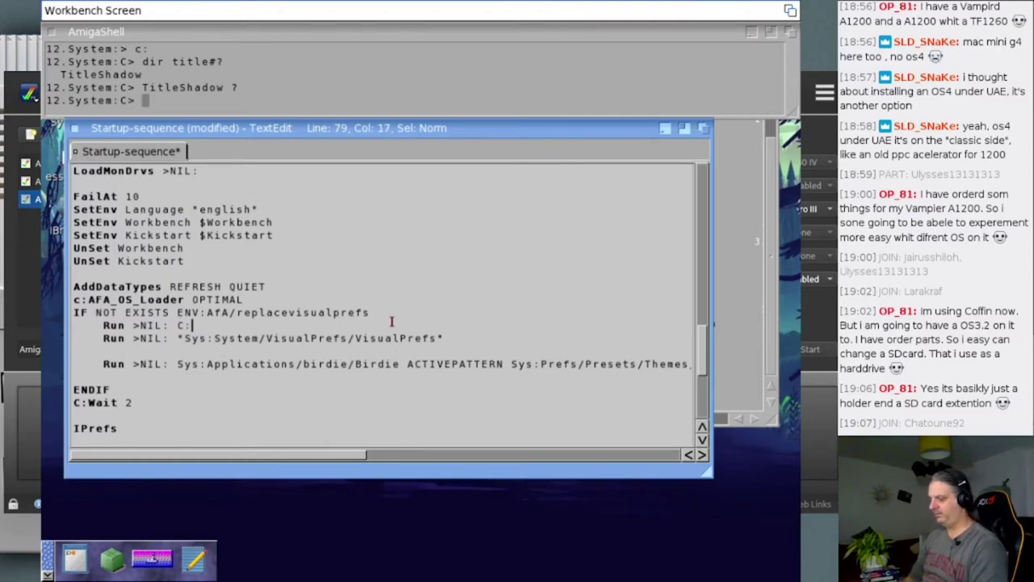
pyautogui.write('T')
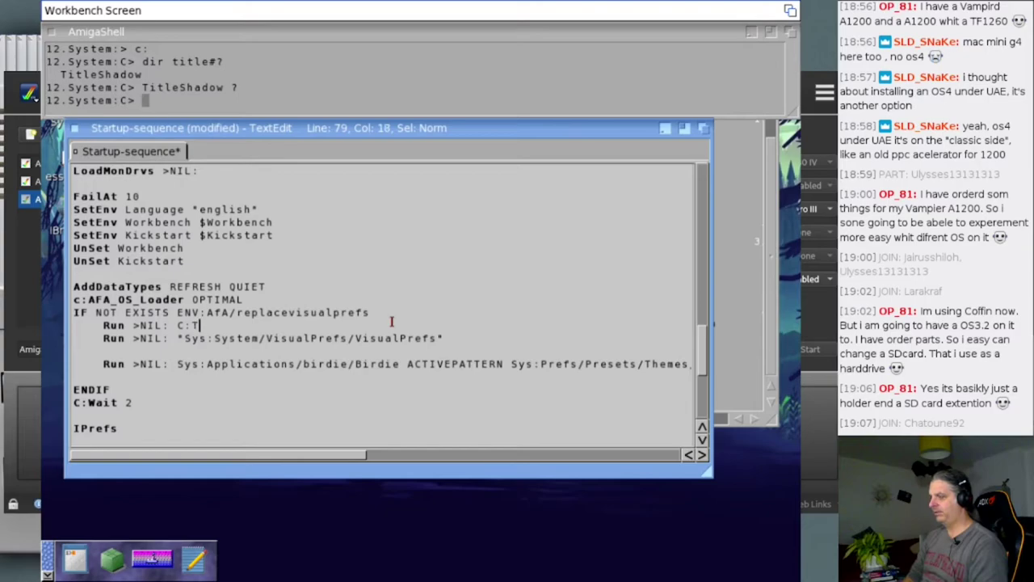
pyautogui.write('itleShadow')
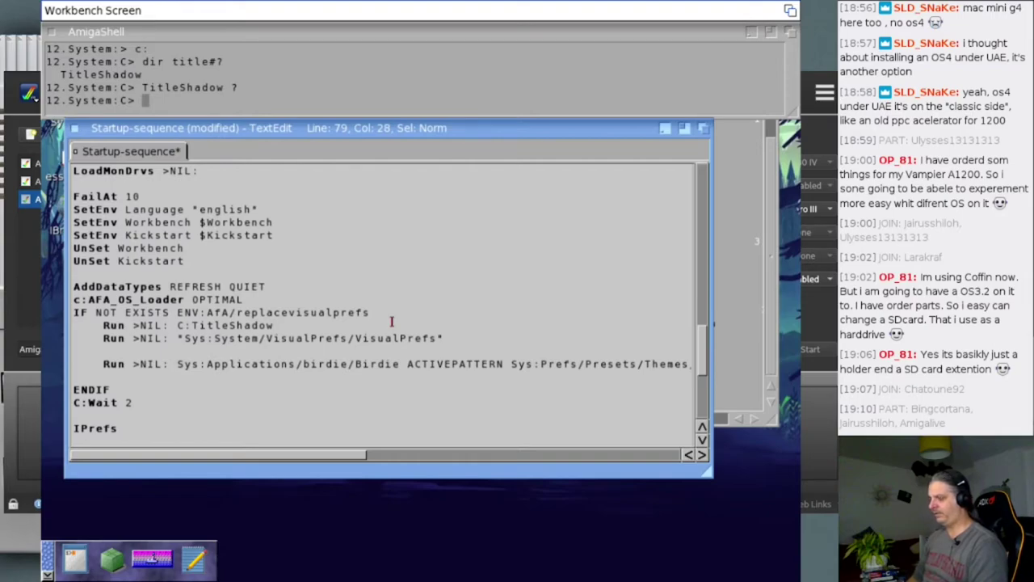
pyautogui.press('super+s')
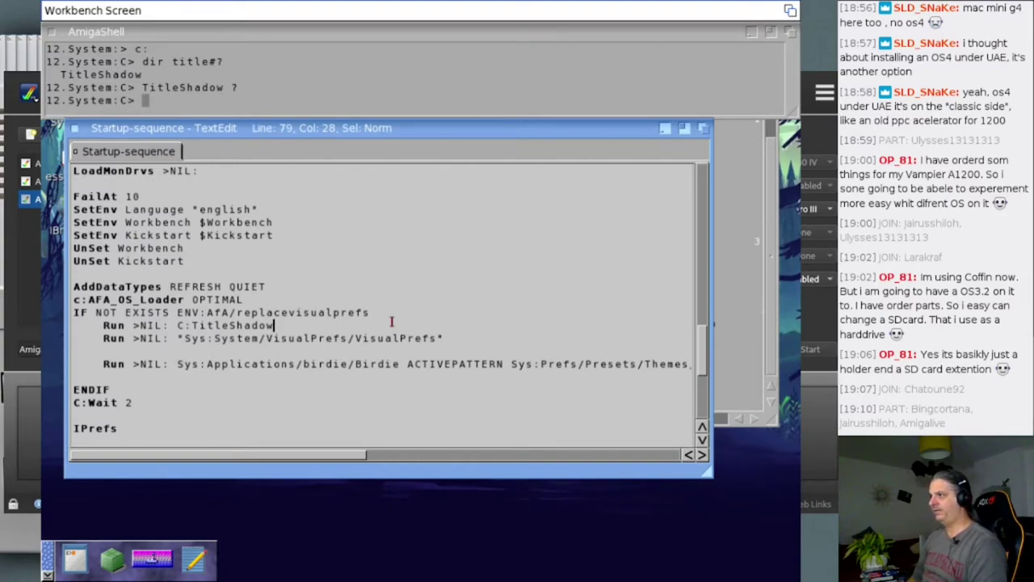
# Step: Close TextEdit, then launch and quit IBrowse
pyautogui.click(71, 128)
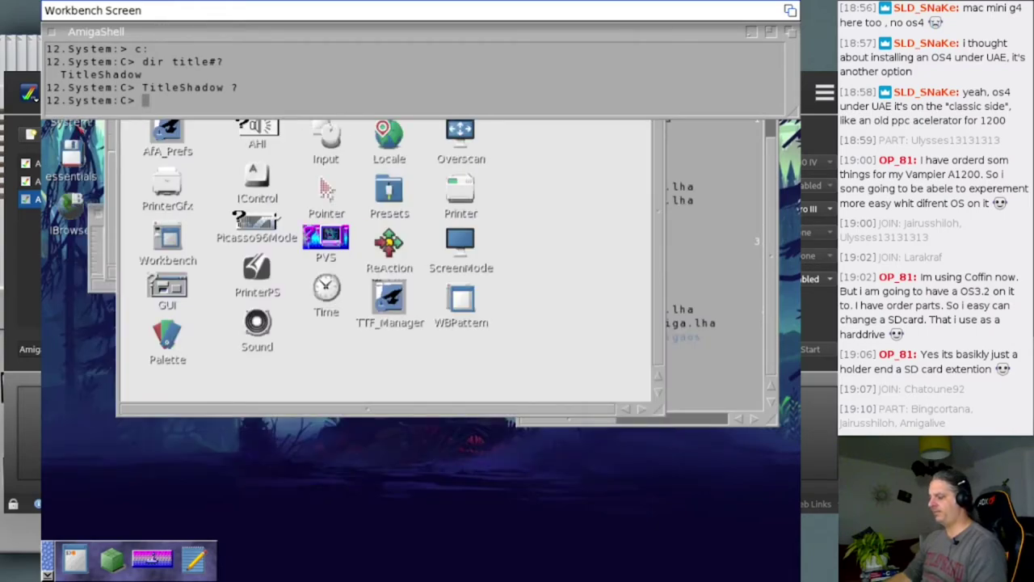
pyautogui.doubleClick(70, 206)
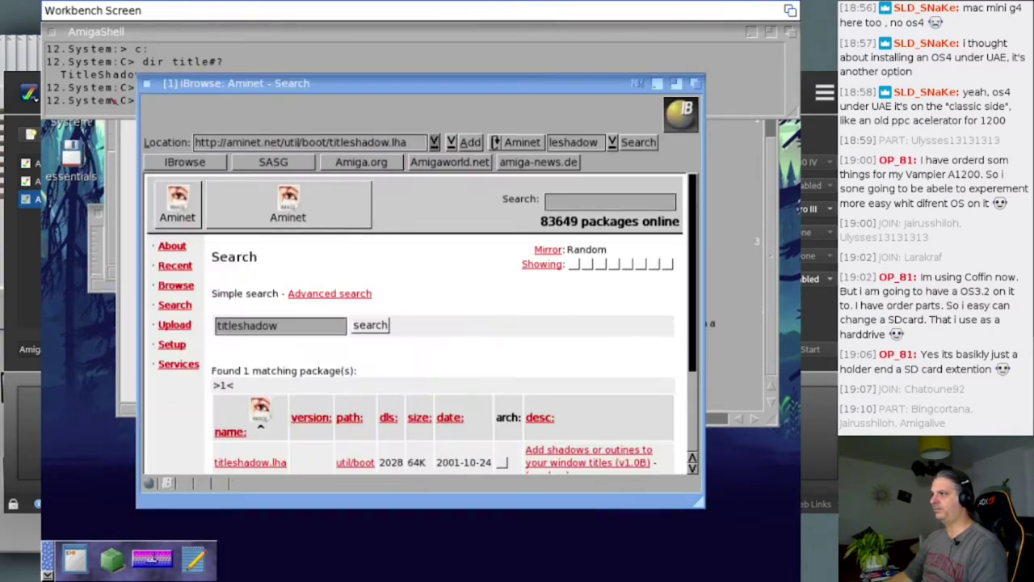
pyautogui.click(149, 84)
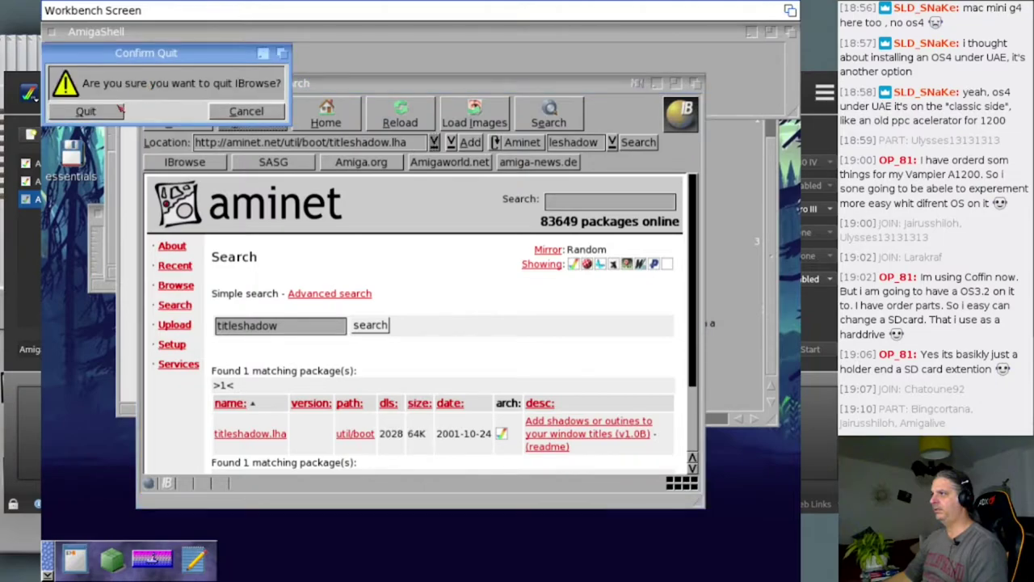
pyautogui.click(119, 111)
# Step: Reboot the Amiga with the reboot command, then open the System drive window
pyautogui.rightClick(264, 10)
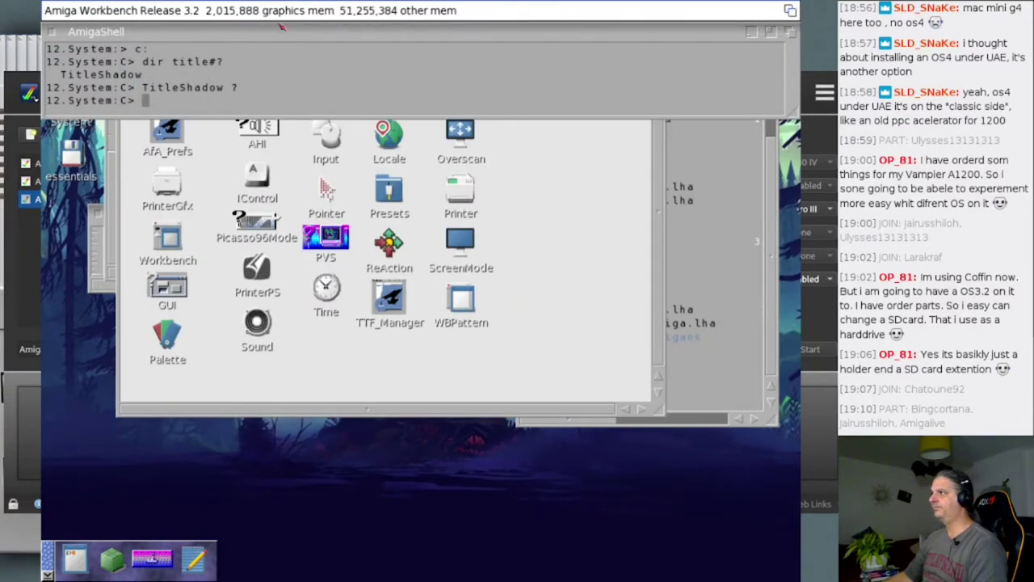
pyautogui.rightClick(264, 10)
pyautogui.moveTo(273, 39); pyautogui.dragTo(262, 140)
pyautogui.write('reboot')
pyautogui.press('Return')
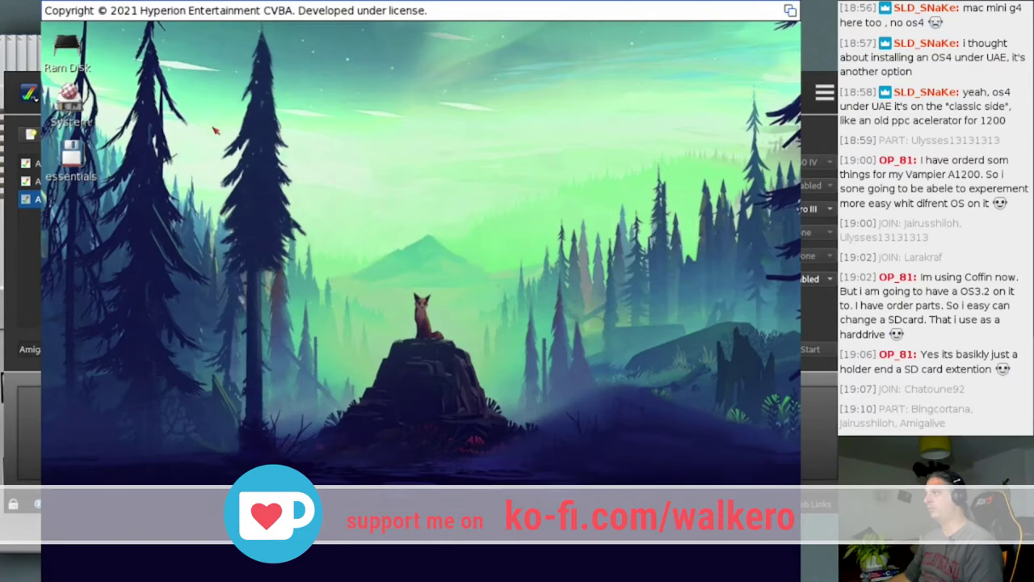
pyautogui.doubleClick(77, 103)
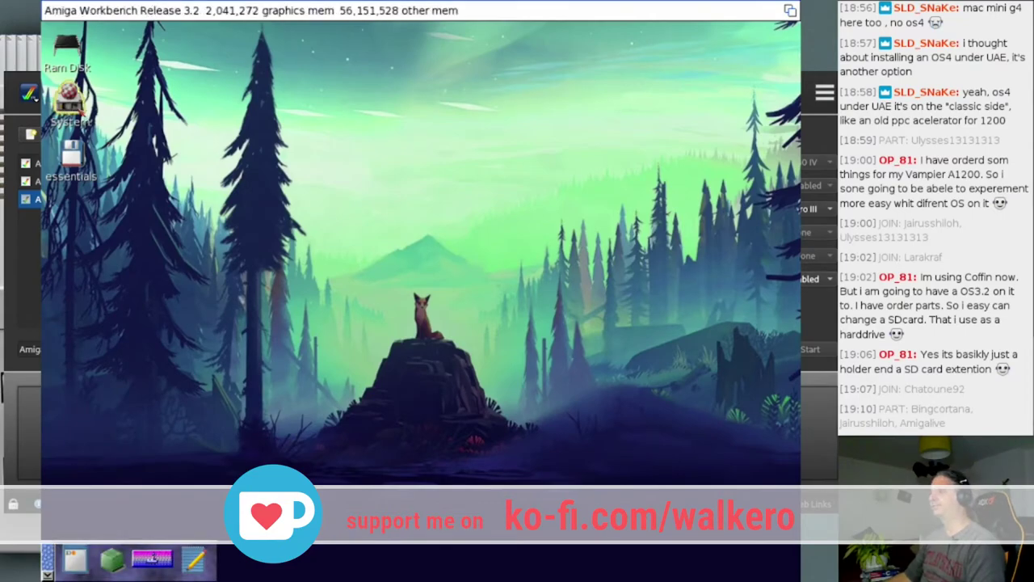
pyautogui.moveTo(189, 40); pyautogui.dragTo(262, 113)
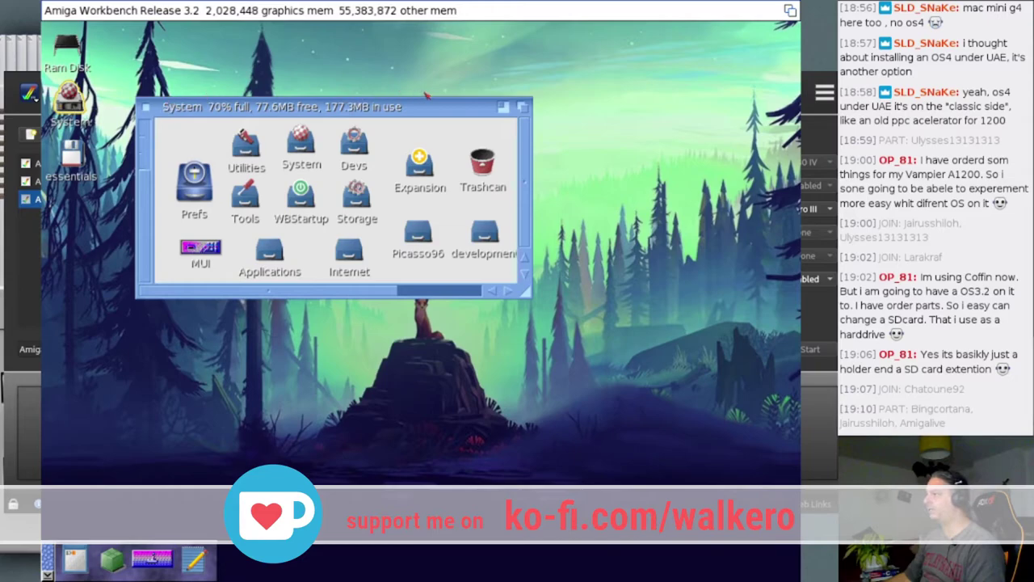
# Step: Move the TitleShadowPrefs icon into the Prefs drawer, clean up its icons, and relaunch it
pyautogui.doubleClick(195, 188)
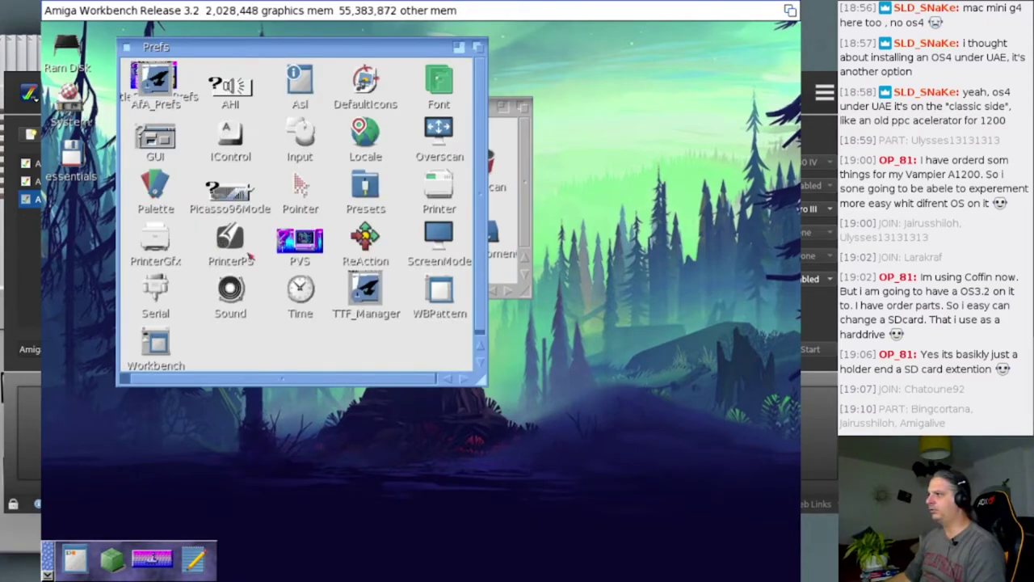
pyautogui.moveTo(179, 70); pyautogui.dragTo(280, 339)
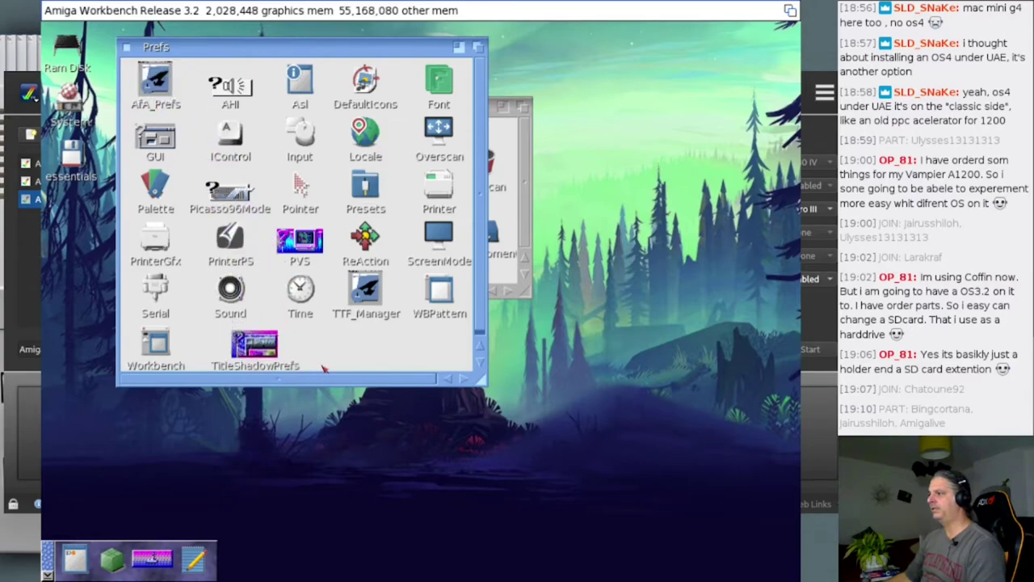
pyautogui.press('super+period')
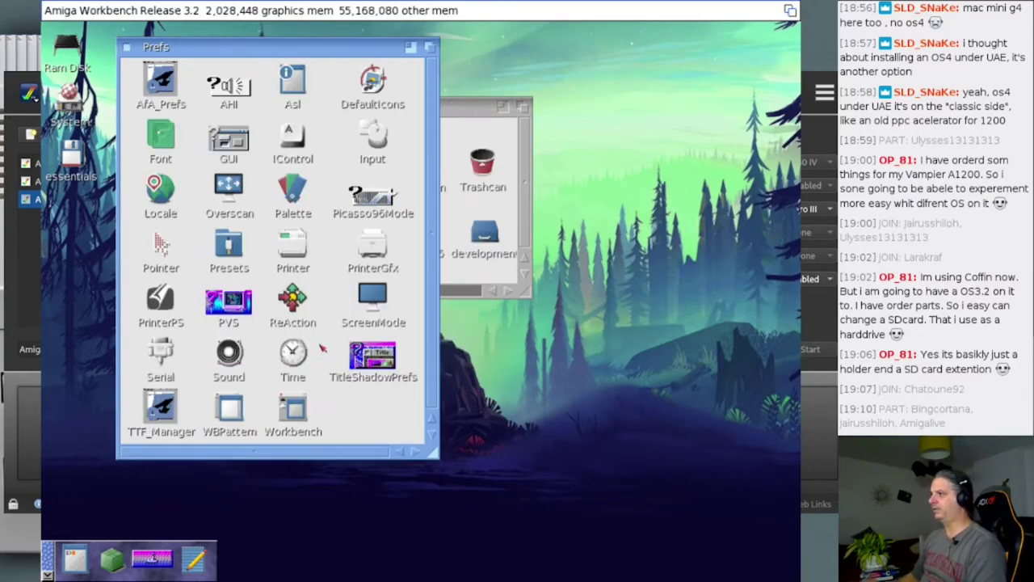
pyautogui.doubleClick(384, 365)
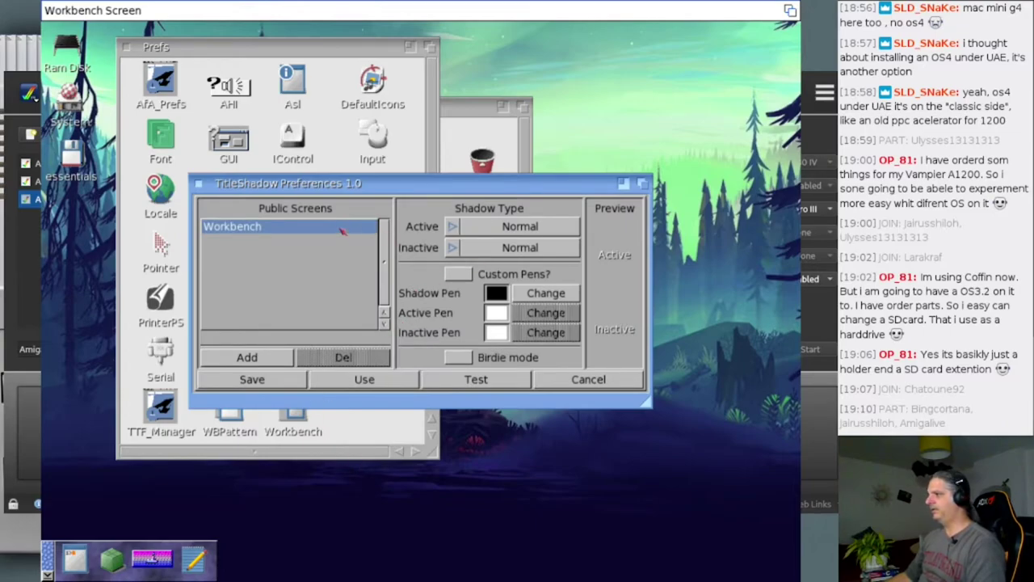
# Step: Close the Prefs drawer and reposition the TitleShadow Preferences and System windows
pyautogui.click(127, 50)
pyautogui.click(127, 49)
pyautogui.click(458, 357)
pyautogui.moveTo(451, 185); pyautogui.dragTo(378, 281)
pyautogui.moveTo(343, 110); pyautogui.dragTo(333, 52)
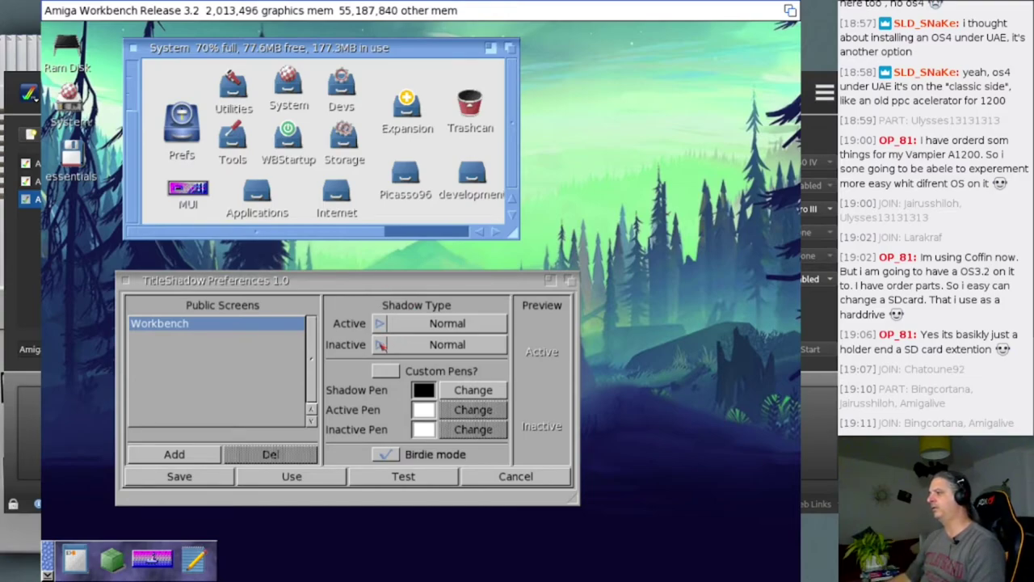
# Step: Set the inactive-title shadow type to None, test it, and save the settings
pyautogui.click(357, 282)
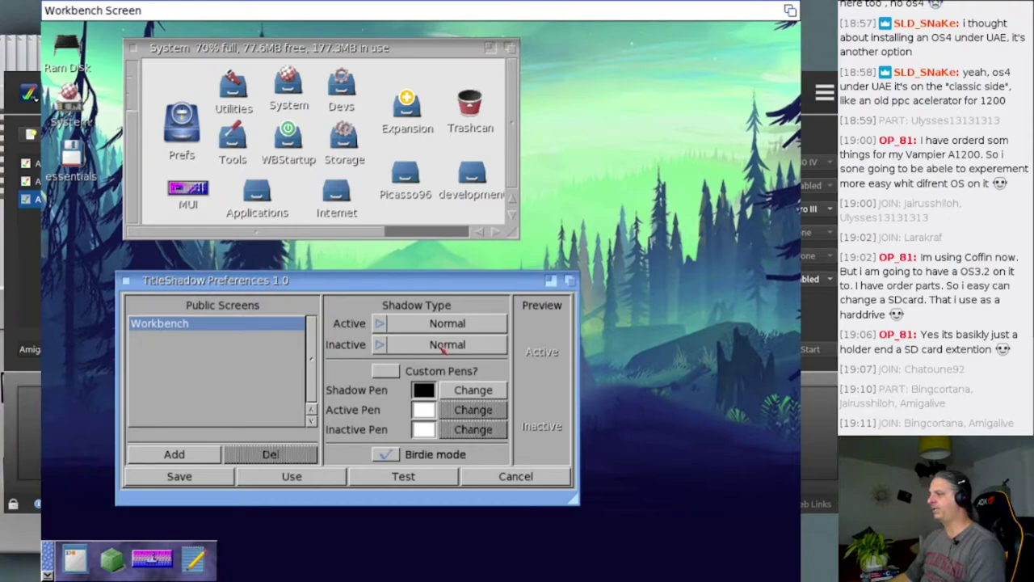
pyautogui.moveTo(442, 345); pyautogui.dragTo(455, 363)
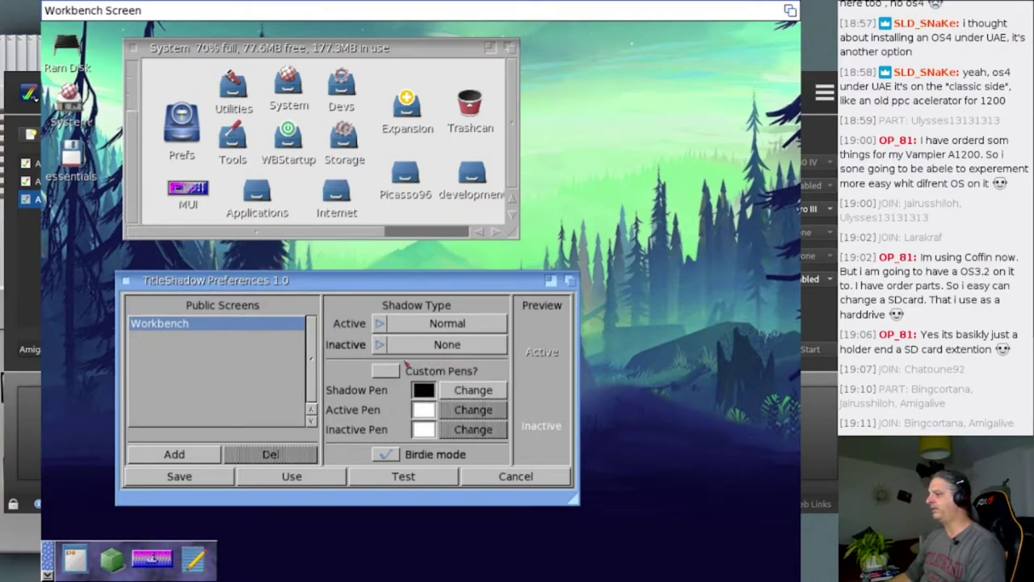
pyautogui.click(412, 478)
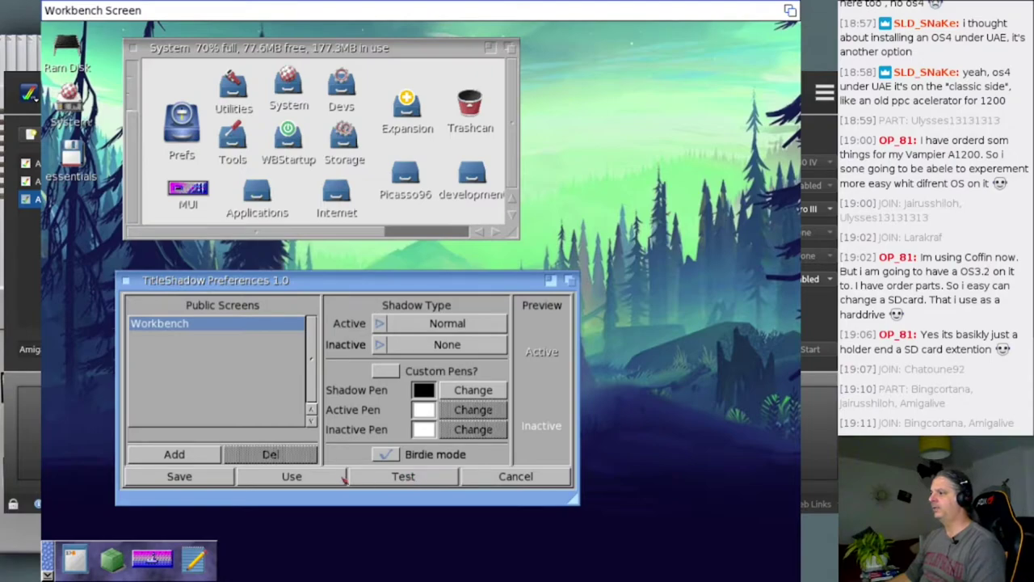
pyautogui.click(216, 482)
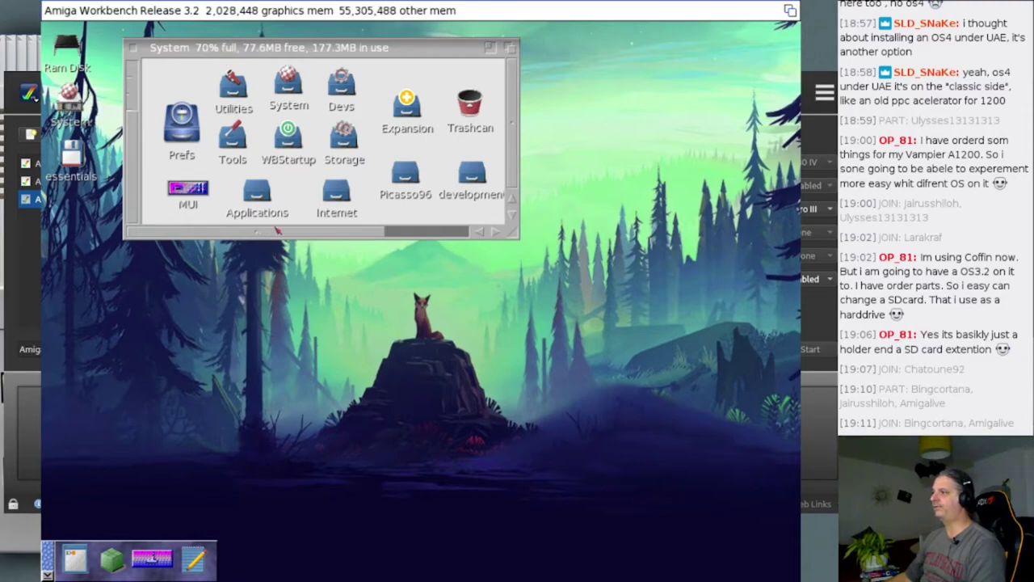
pyautogui.click(276, 230)
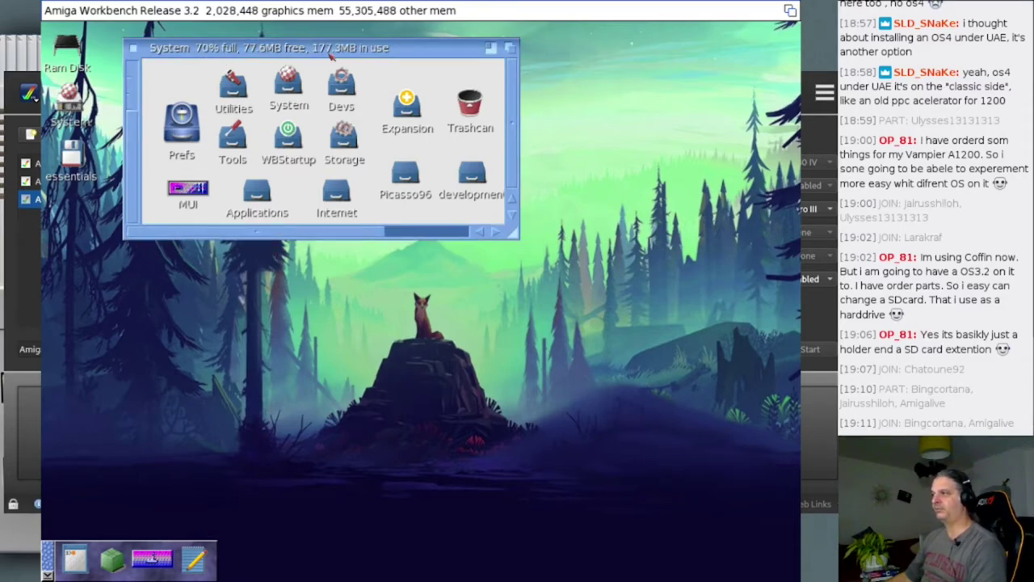
# Step: Reopen TitleShadowPrefs from the Prefs drawer and enlarge its window
pyautogui.doubleClick(184, 122)
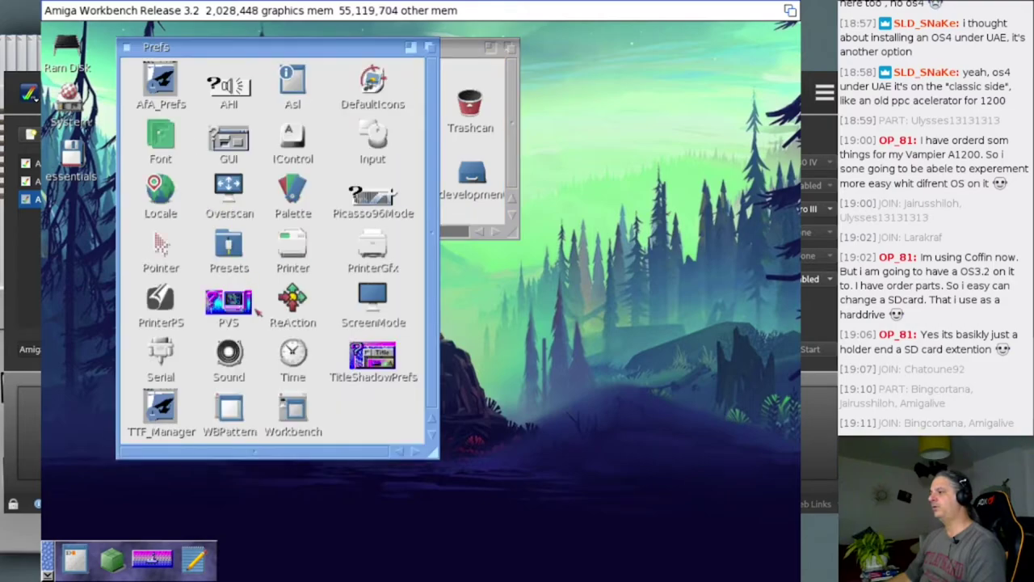
pyautogui.doubleClick(361, 364)
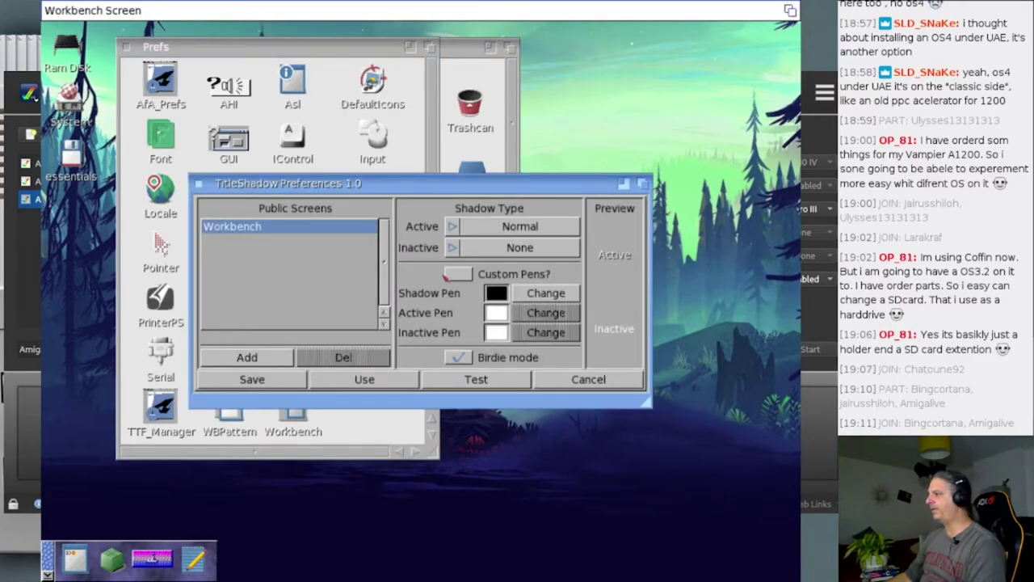
pyautogui.moveTo(445, 188); pyautogui.dragTo(333, 261)
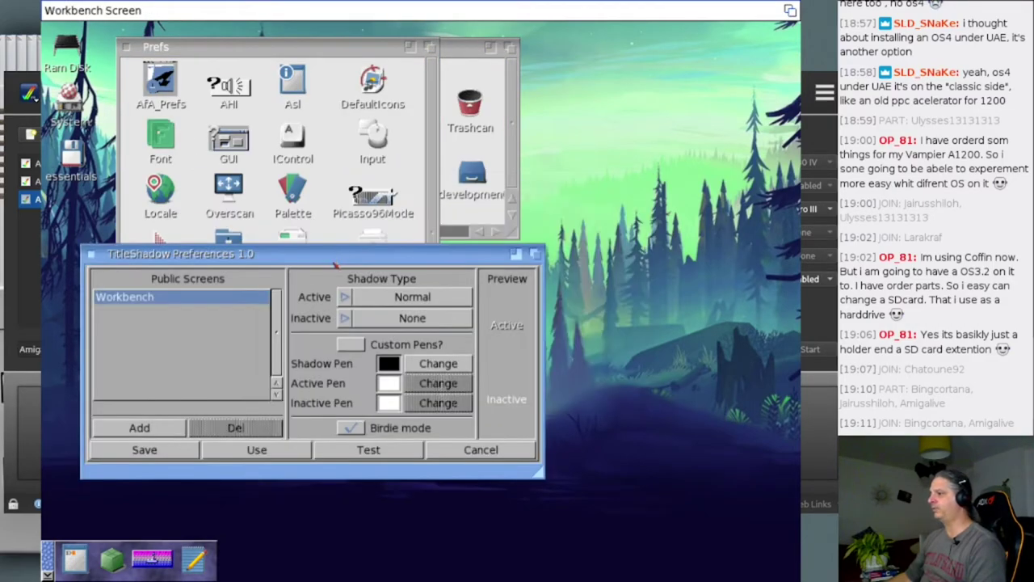
pyautogui.moveTo(537, 471); pyautogui.dragTo(583, 509)
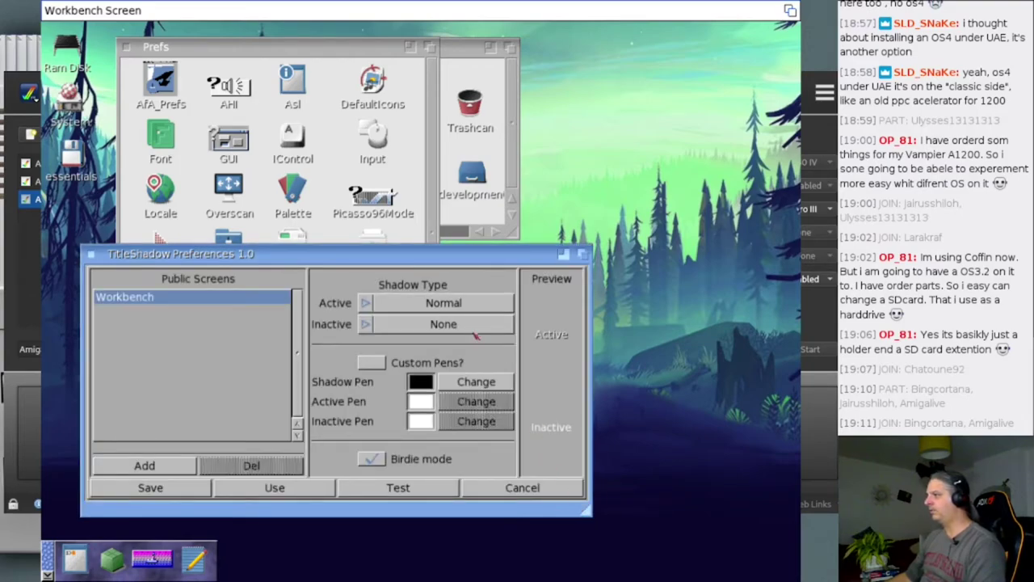
# Step: Set the active-title shadow type to Outline and open the Shadow Pen palette
pyautogui.click(466, 301)
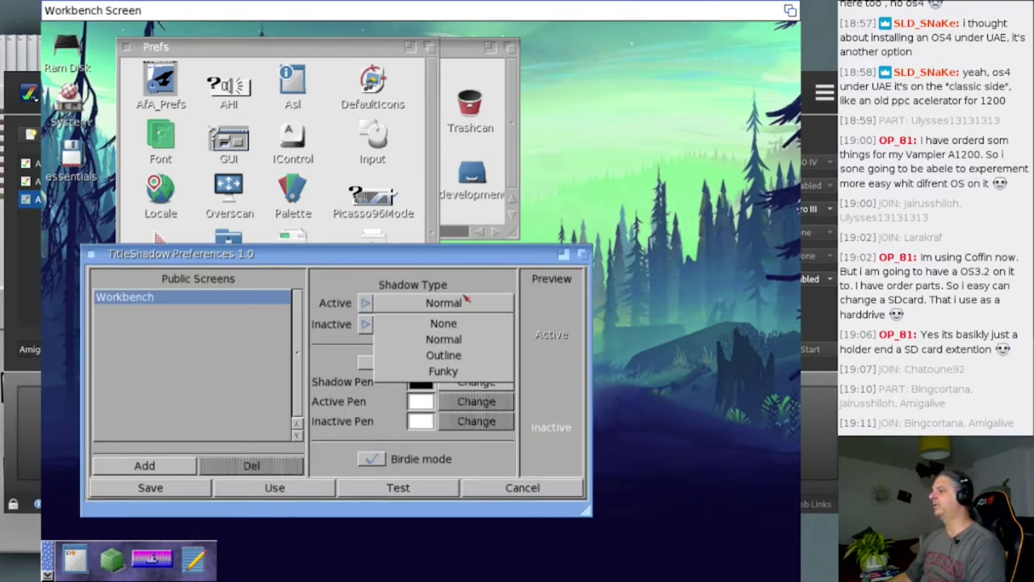
pyautogui.click(442, 357)
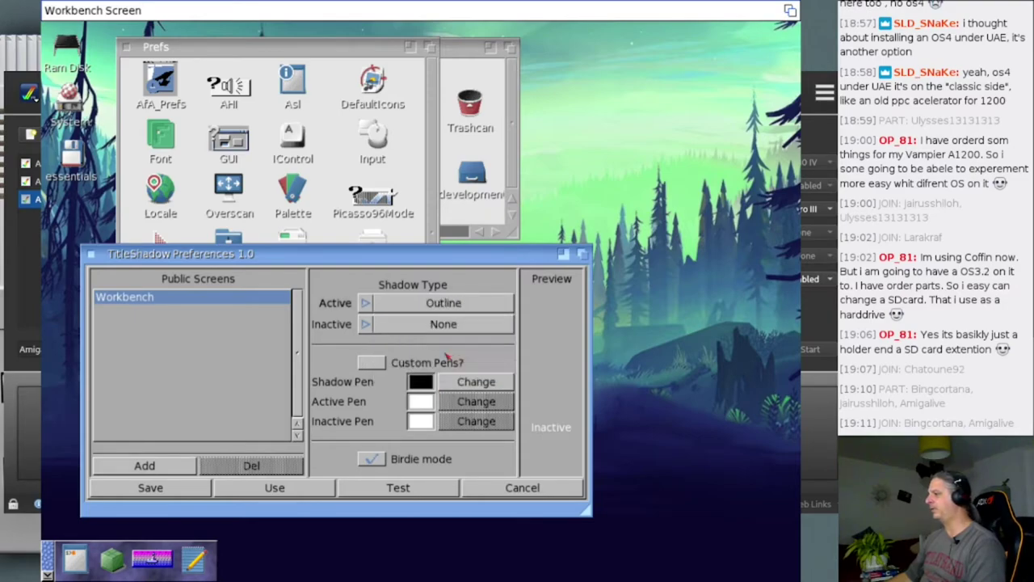
pyautogui.click(467, 383)
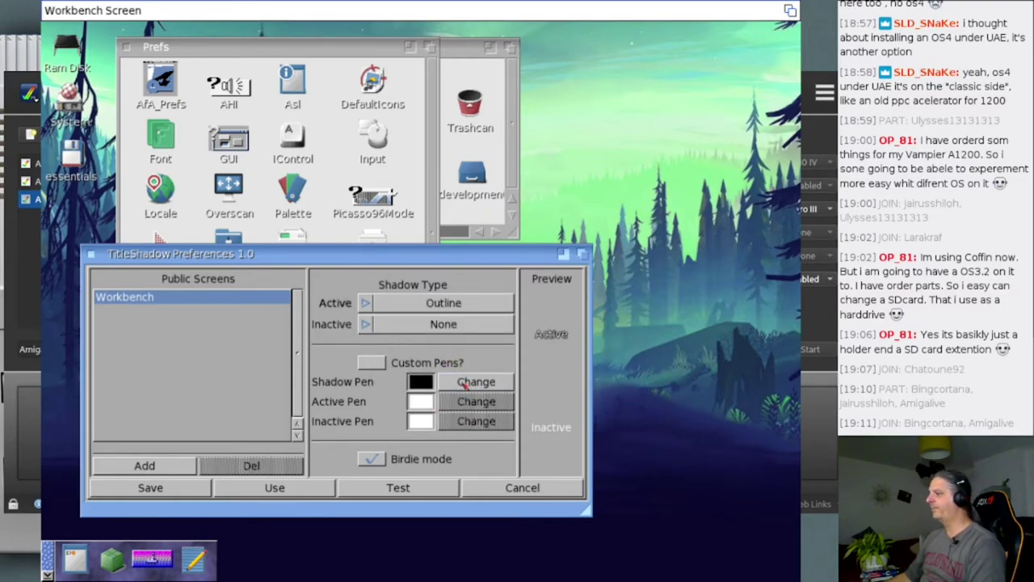
# Step: Set the title shadow pen to green in the enlarged colour palette
pyautogui.moveTo(514, 361); pyautogui.dragTo(706, 533)
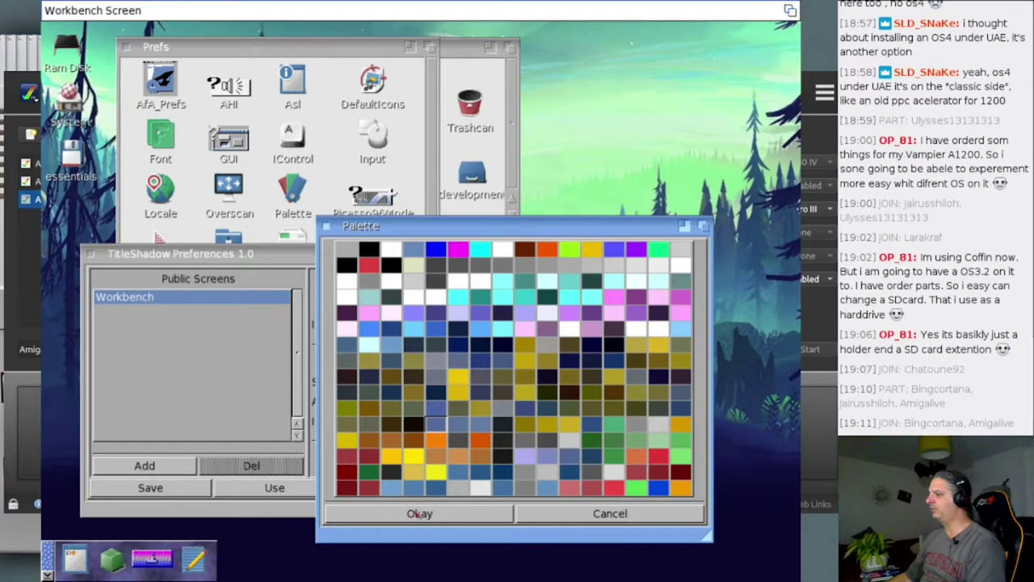
pyautogui.click(368, 471)
pyautogui.click(386, 513)
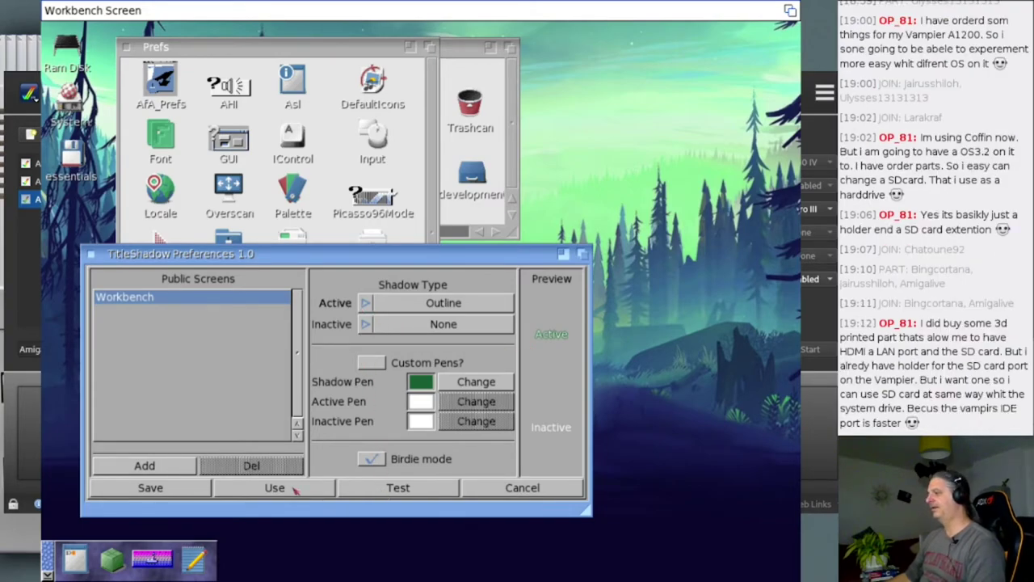
# Step: Turn on Custom Pens with a red active pen, apply with Use, and close the Prefs drawer
pyautogui.click(369, 364)
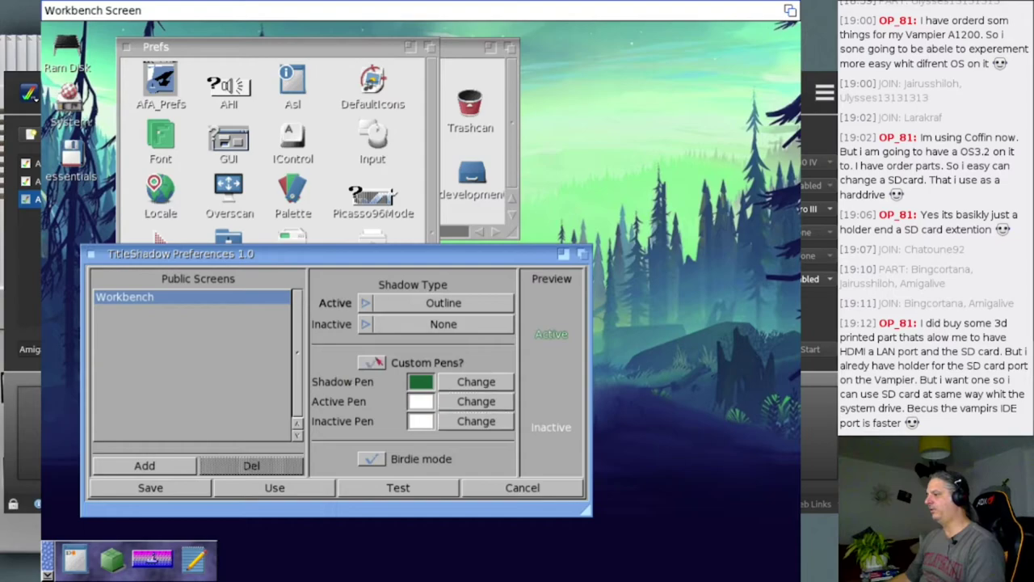
pyautogui.click(461, 401)
pyautogui.moveTo(517, 358); pyautogui.dragTo(759, 576)
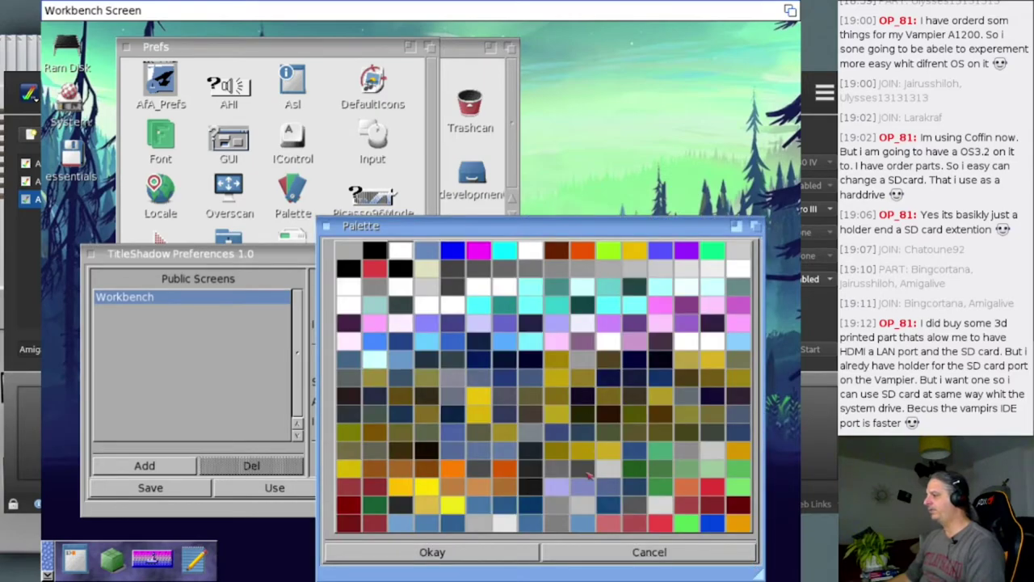
pyautogui.click(662, 523)
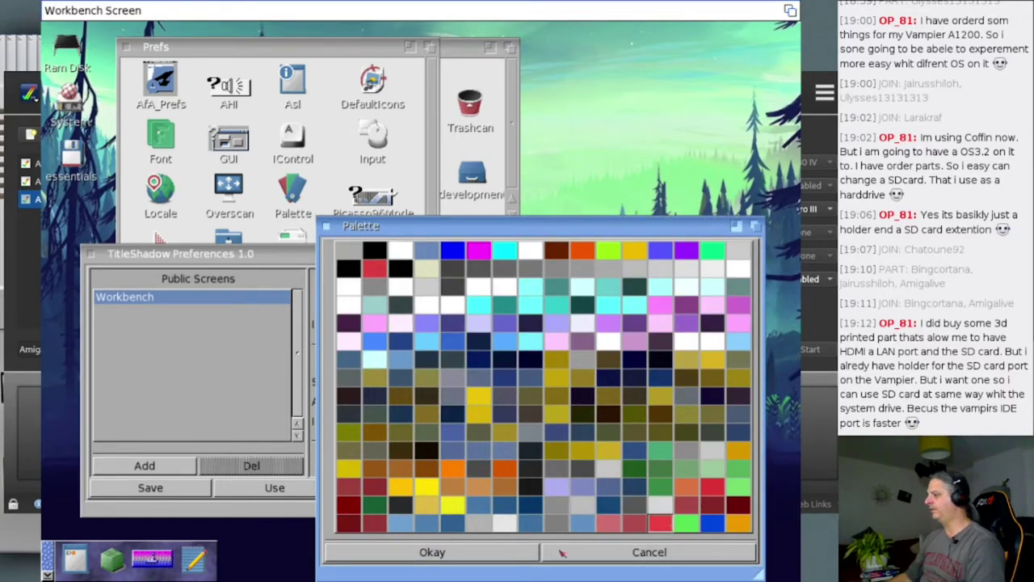
pyautogui.click(519, 558)
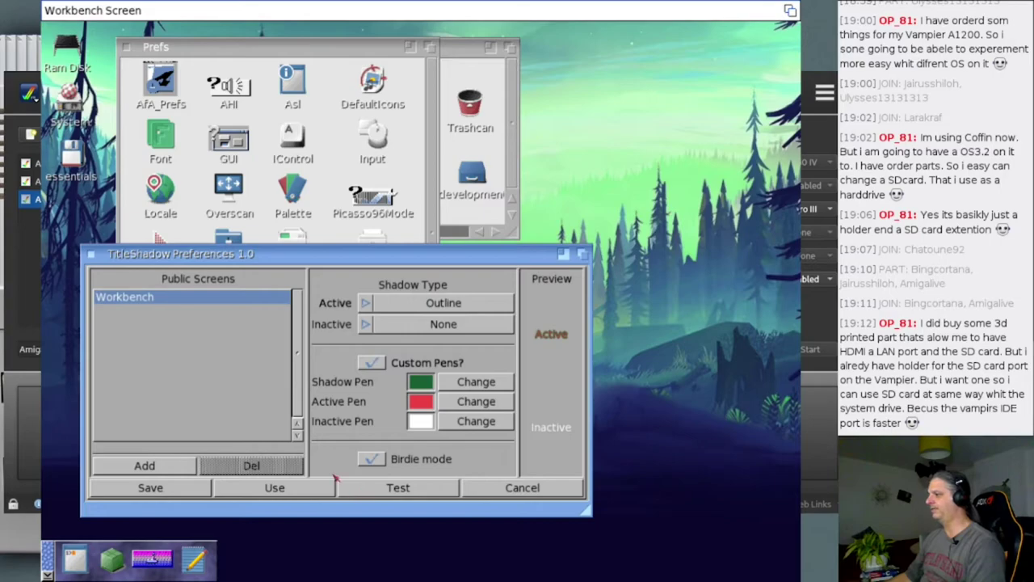
pyautogui.click(297, 494)
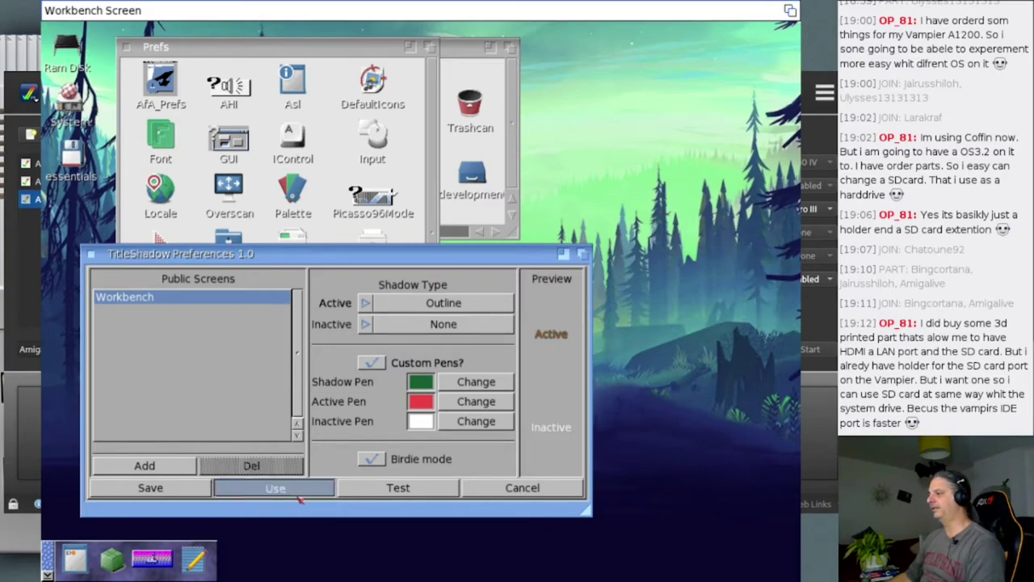
pyautogui.click(127, 47)
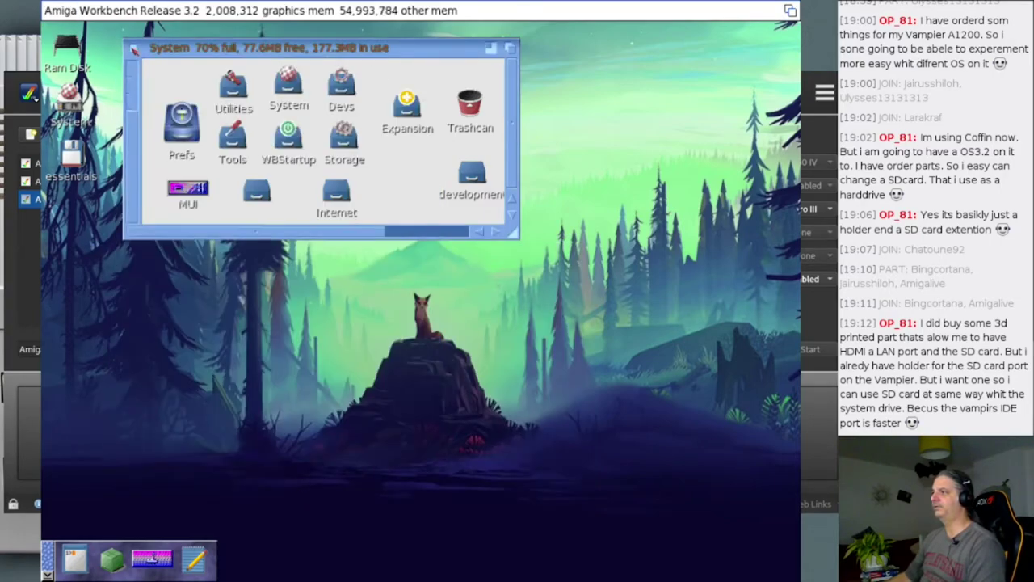
# Step: Reposition the System drawer window slightly lower and make the desktop active
pyautogui.moveTo(258, 58); pyautogui.dragTo(251, 90)
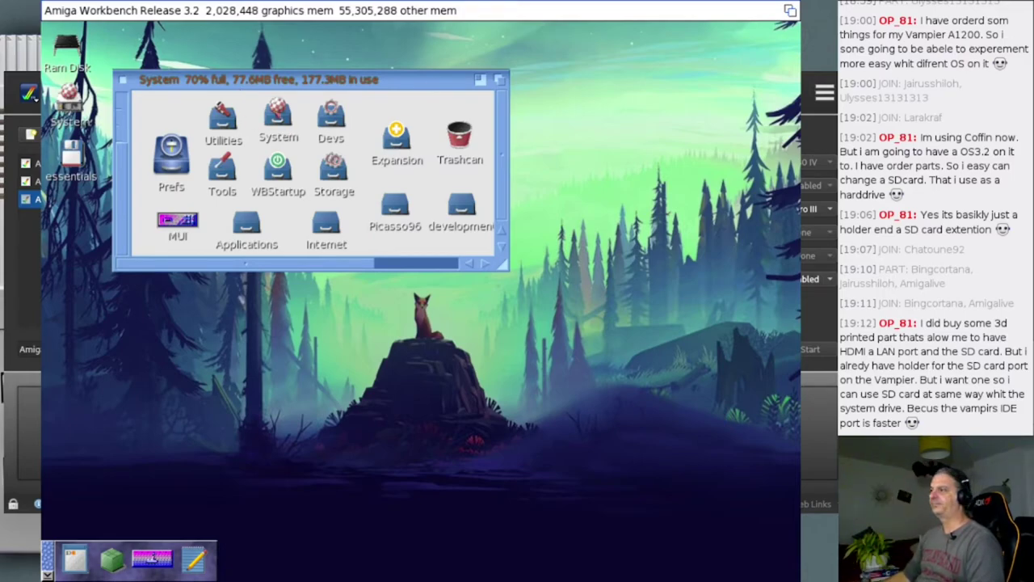
pyautogui.moveTo(283, 84); pyautogui.dragTo(199, 115)
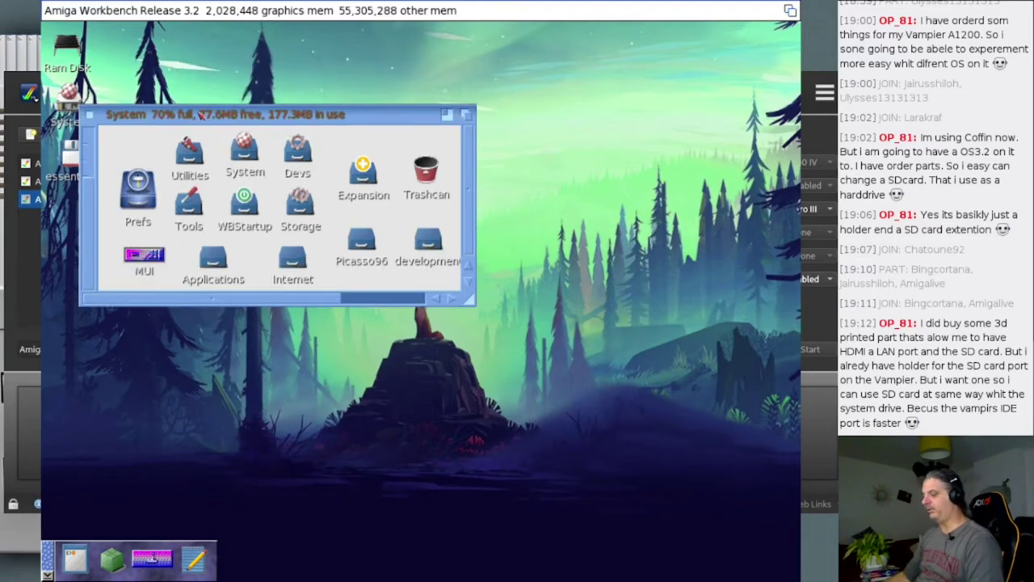
pyautogui.moveTo(218, 110); pyautogui.dragTo(266, 144)
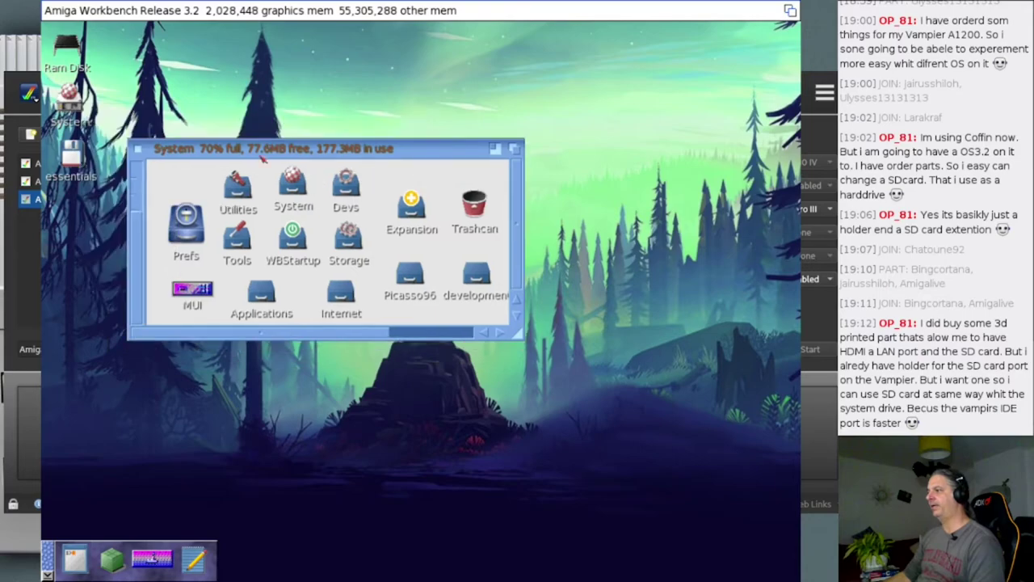
pyautogui.click(305, 109)
pyautogui.click(300, 149)
pyautogui.click(311, 119)
# Step: Browse the Workbench menus to the Internet submenu listing IBrowse
pyautogui.rightClick(260, 7)
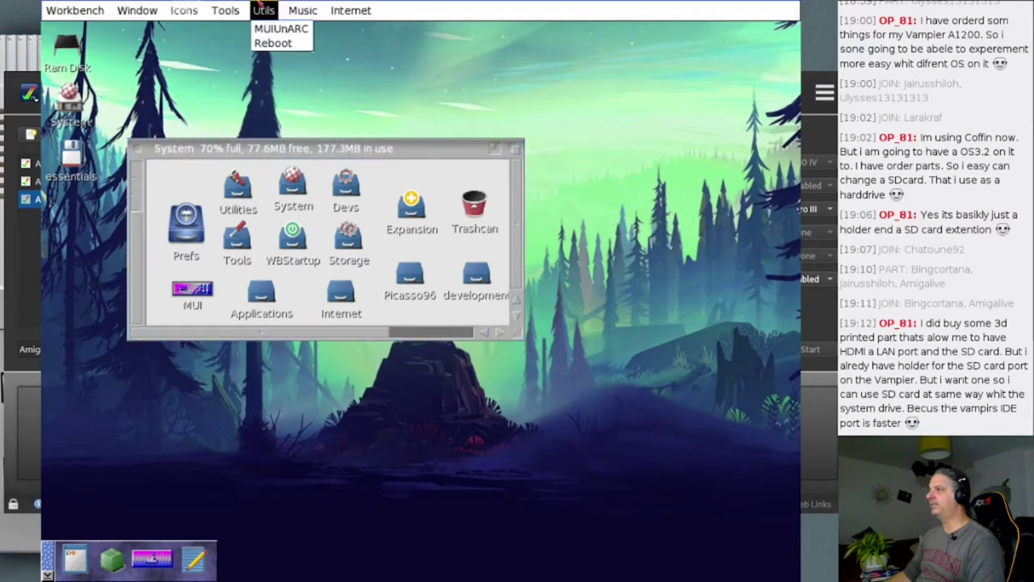
pyautogui.moveTo(139, 10)
pyautogui.moveTo(153, 169)
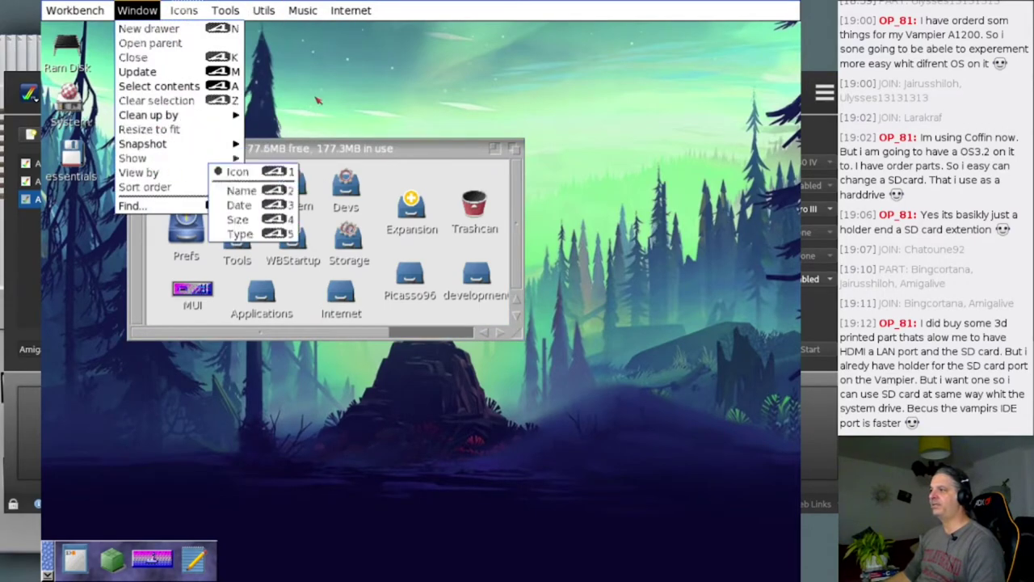
pyautogui.moveTo(226, 8)
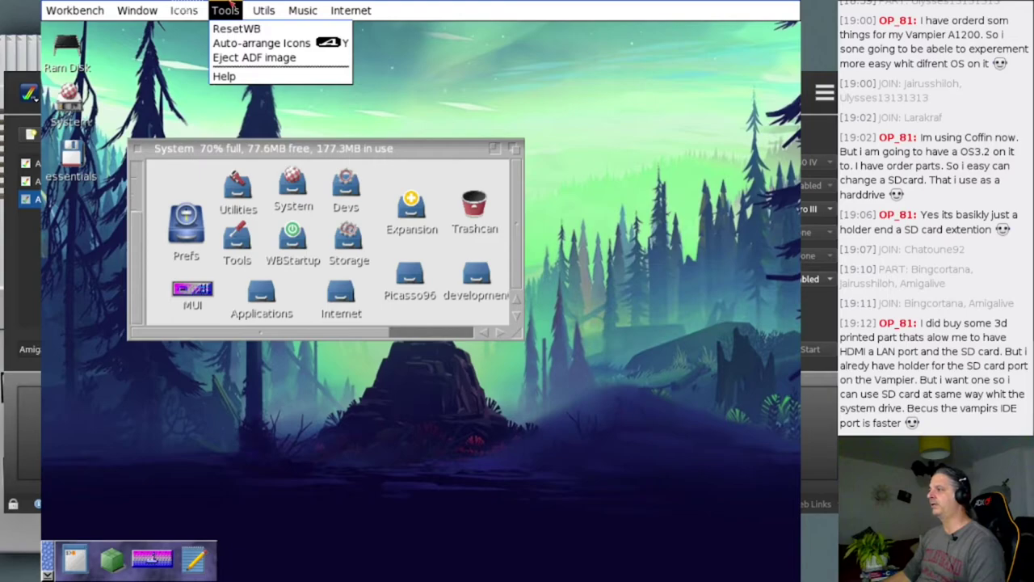
# Step: Launch IBrowse, Google-search for magicmenu, enlarge the window, and switch quick search to Aminet
pyautogui.moveTo(361, 7)
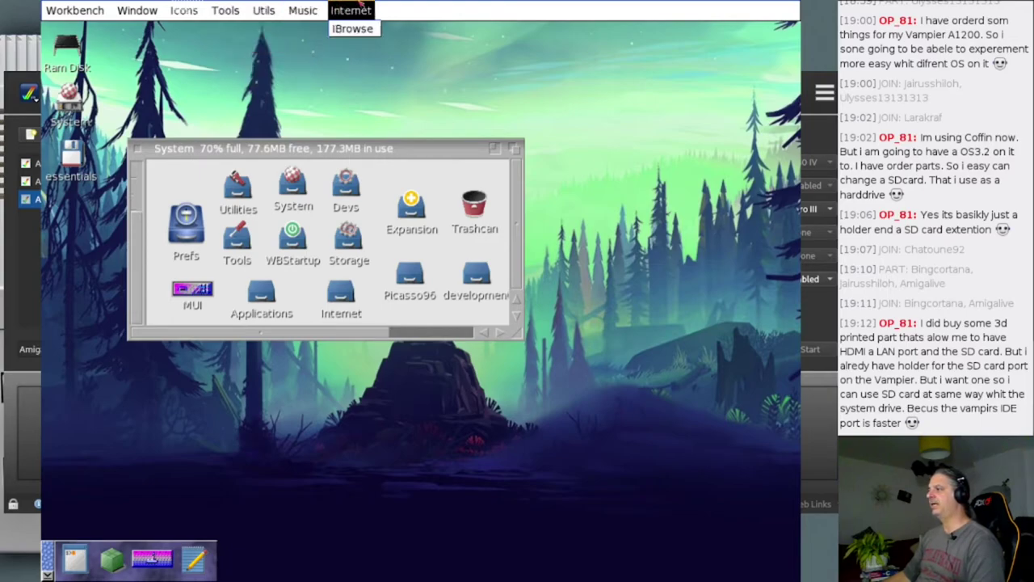
pyautogui.click(352, 28)
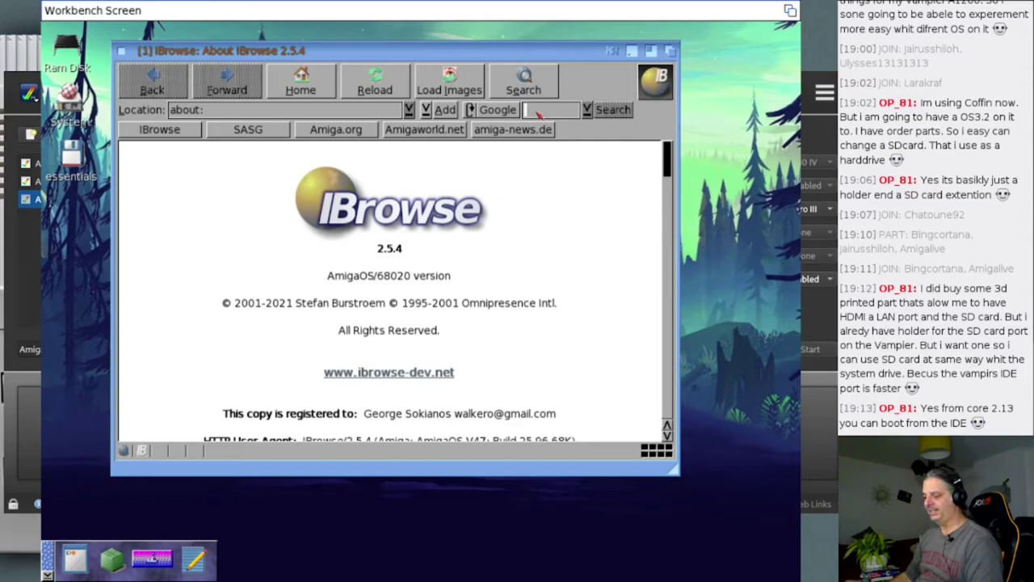
pyautogui.click(539, 111)
pyautogui.write('m')
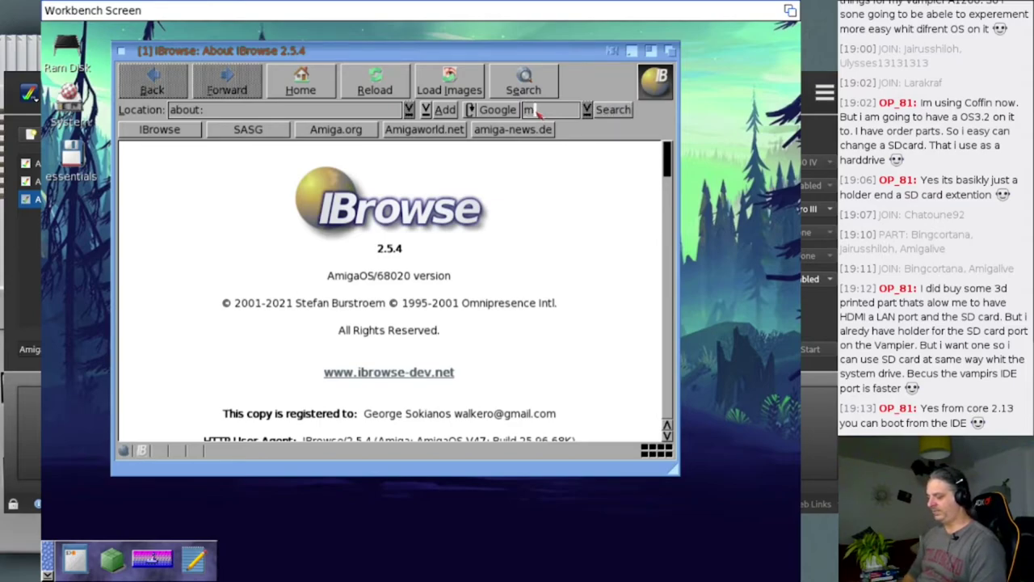
pyautogui.write('agicmenu')
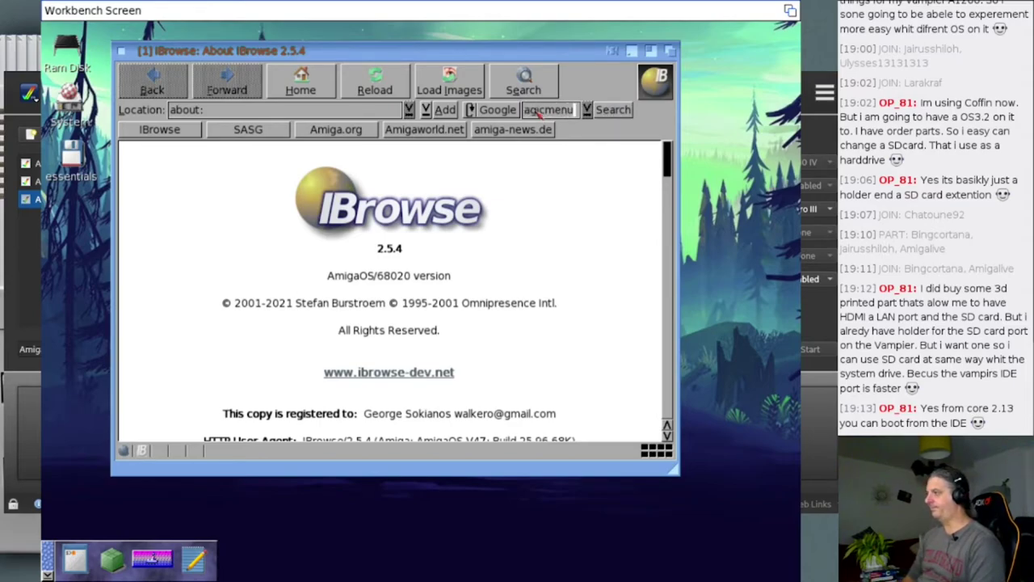
pyautogui.press('Return')
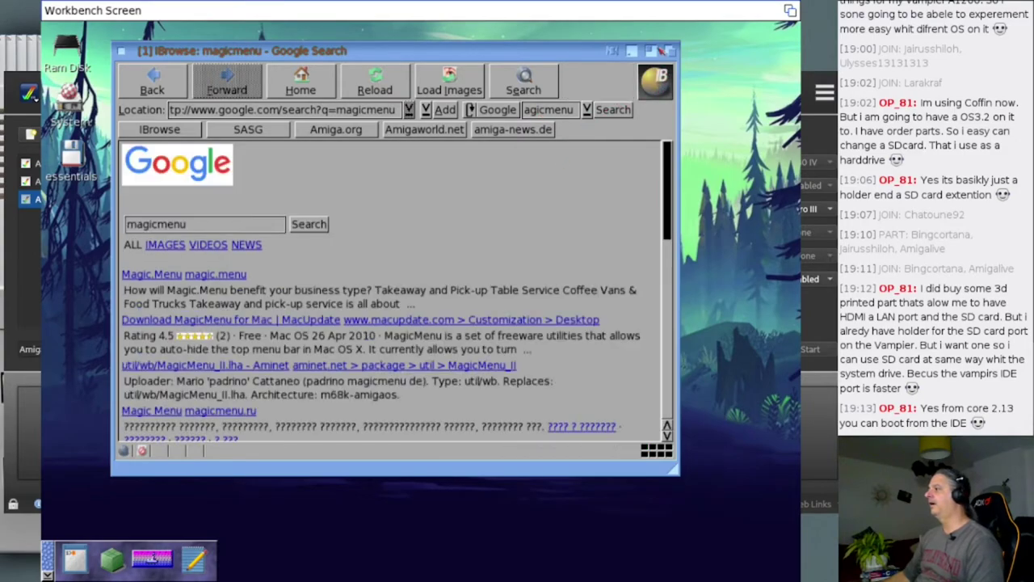
pyautogui.click(658, 50)
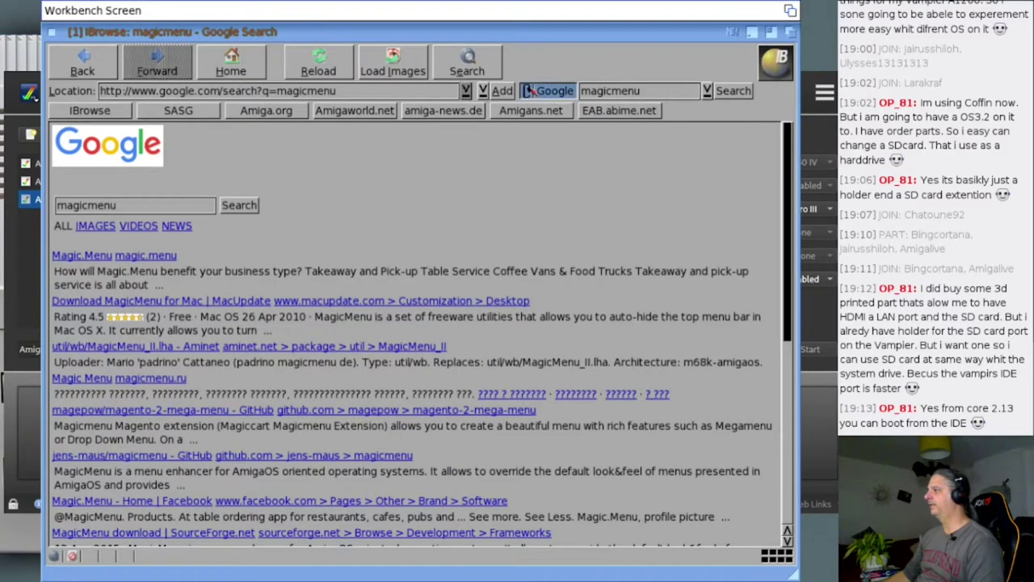
pyautogui.click(614, 93)
# Step: Search Aminet for magicmenu and start downloading MagicMenu_2.35.lha
pyautogui.press('Return')
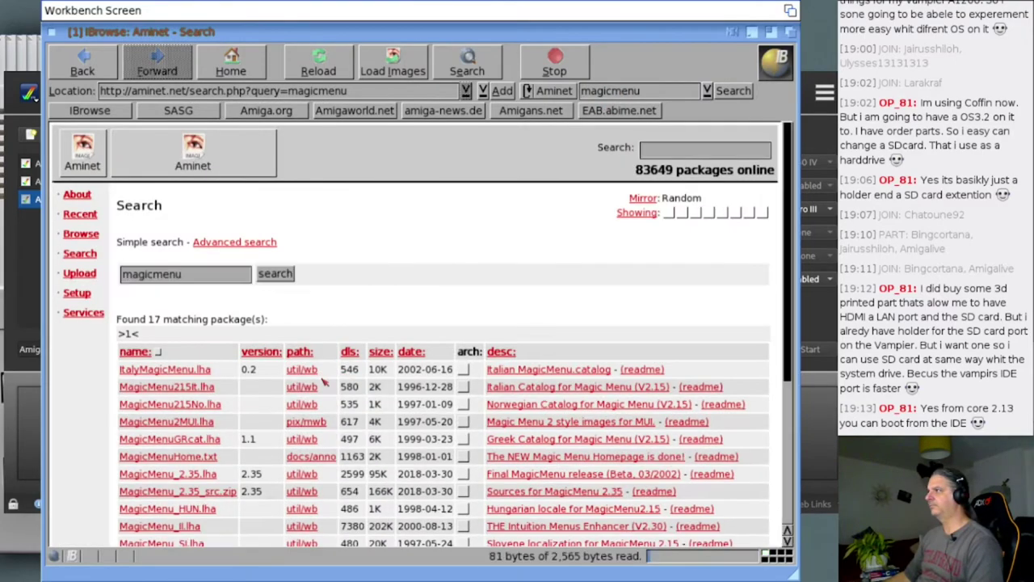
pyautogui.scroll(-3, 368, 326)
pyautogui.scroll(-1, 368, 327)
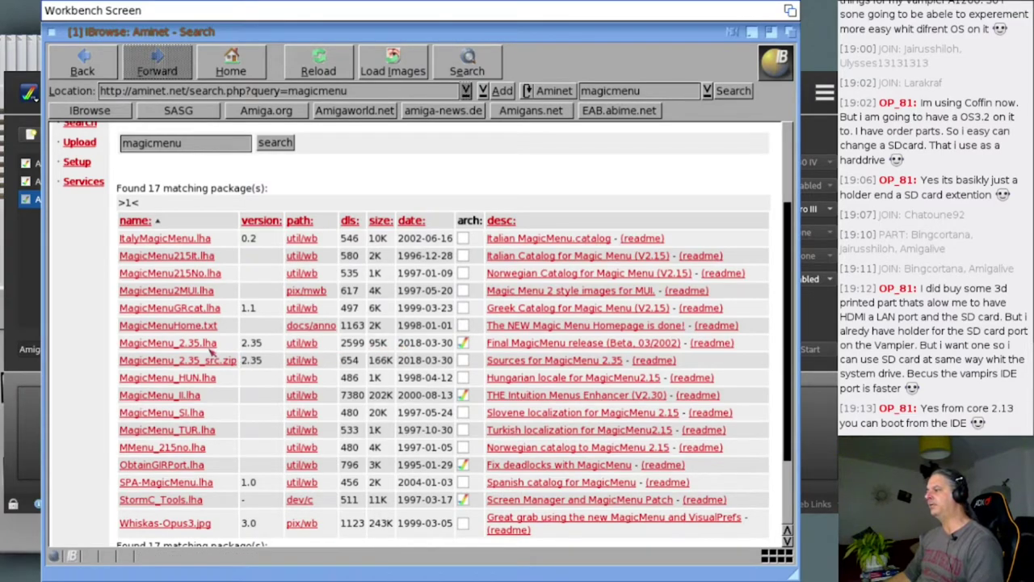
pyautogui.click(185, 344)
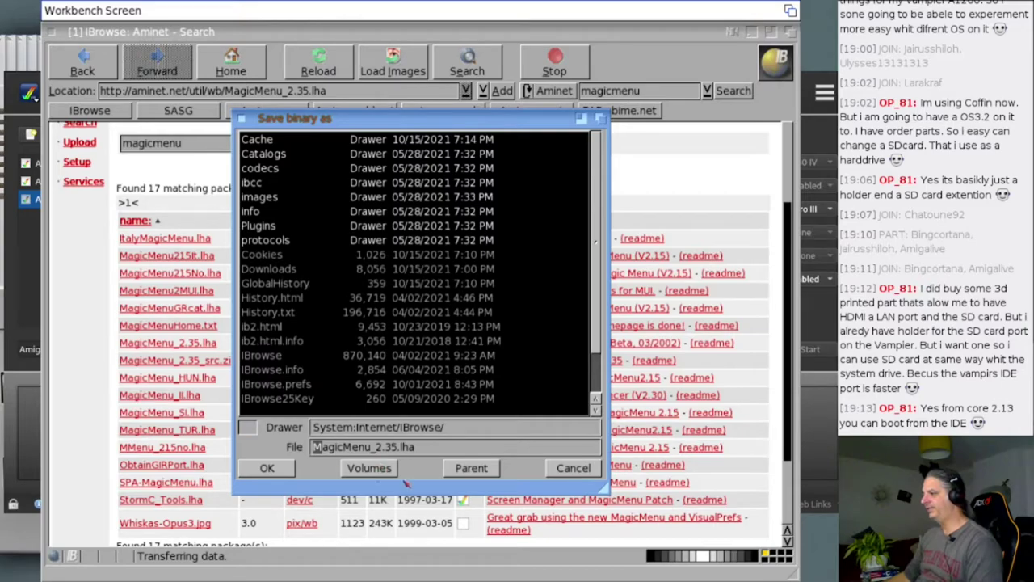
# Step: Save the archive into the Internet downloads drawer and iconify IBrowse
pyautogui.click(462, 470)
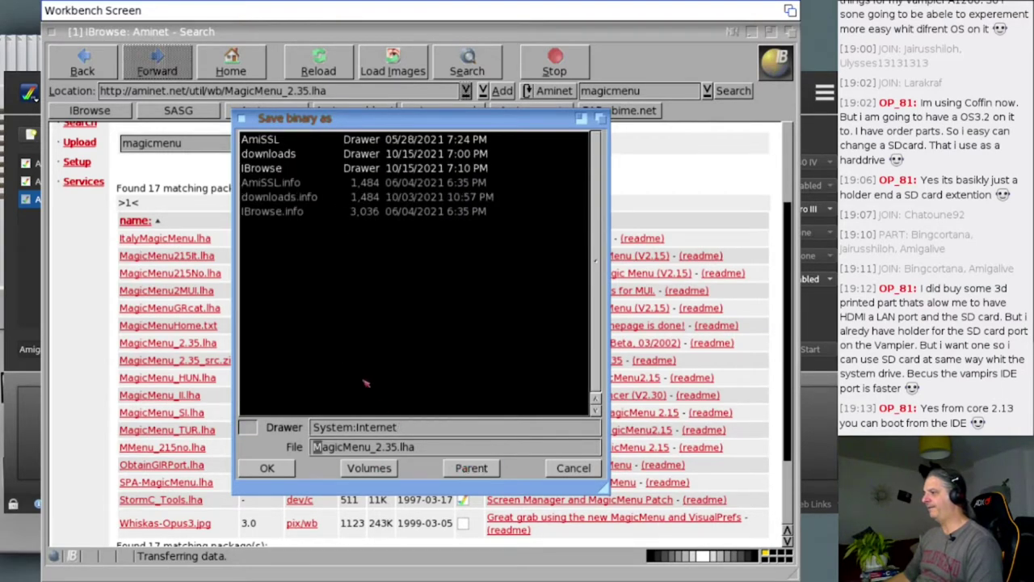
pyautogui.doubleClick(266, 155)
pyautogui.click(266, 468)
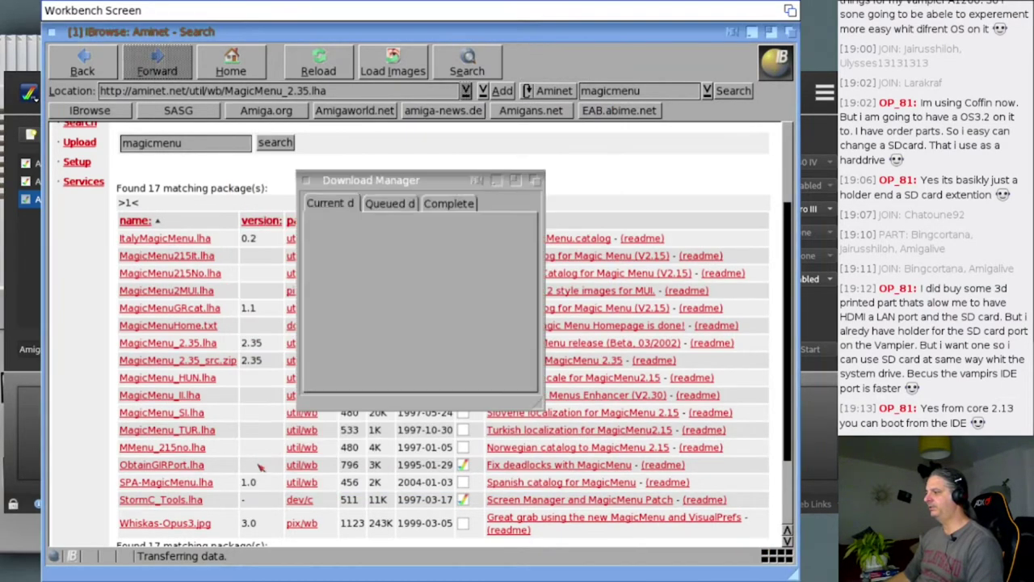
pyautogui.click(754, 32)
# Step: Open the System, Internet and downloads drawers
pyautogui.doubleClick(68, 107)
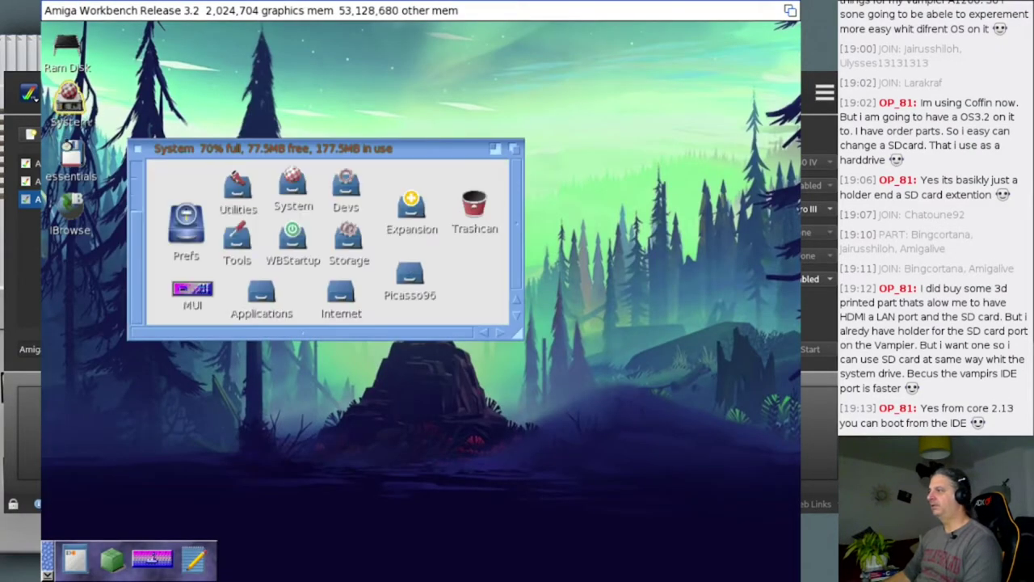
pyautogui.doubleClick(343, 295)
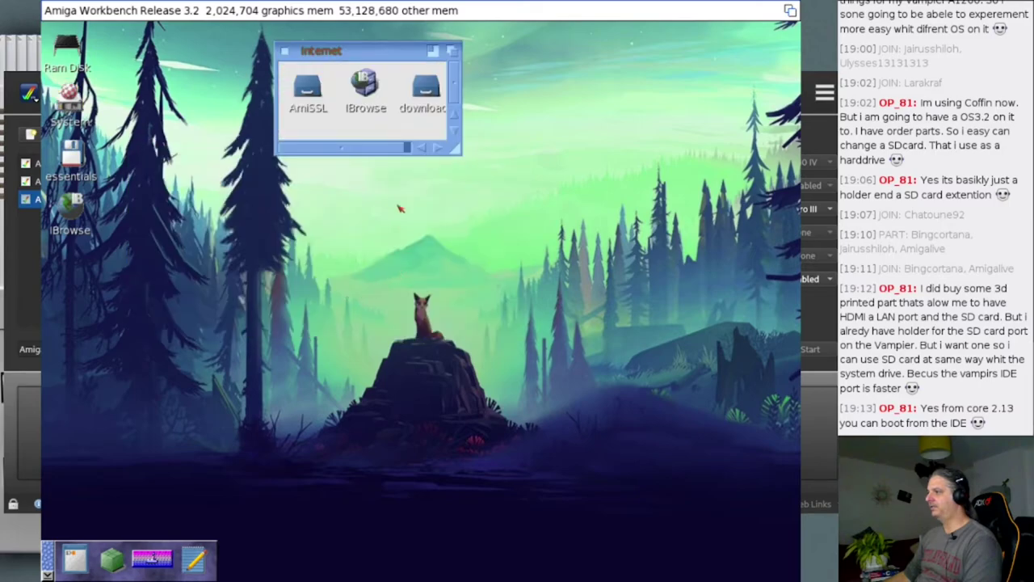
pyautogui.doubleClick(428, 93)
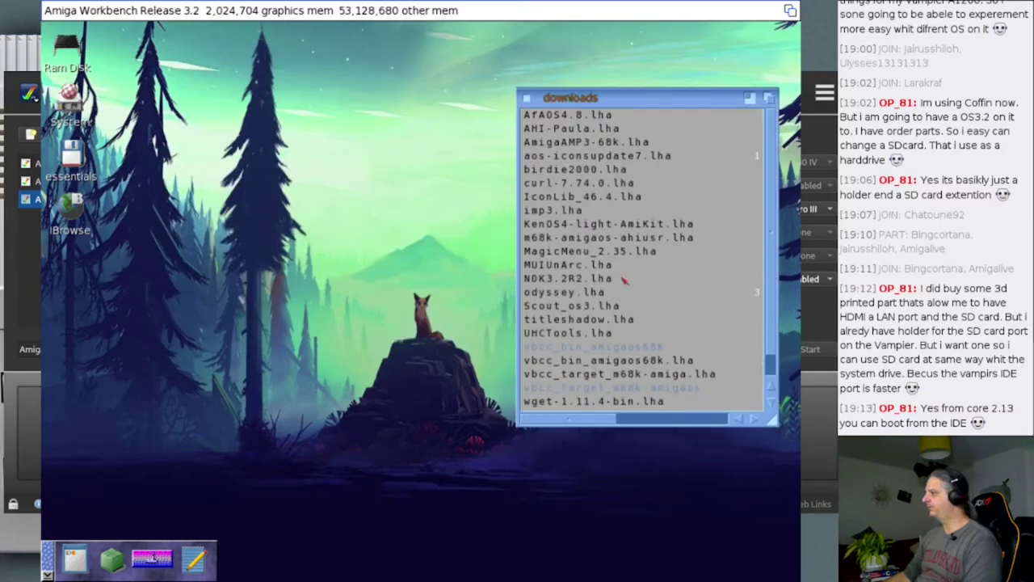
# Step: Unpack MagicMenu_2.35.lha with Unarc to Ram Disk:MagicMenu and open Ram Disk
pyautogui.moveTo(607, 252); pyautogui.dragTo(113, 563)
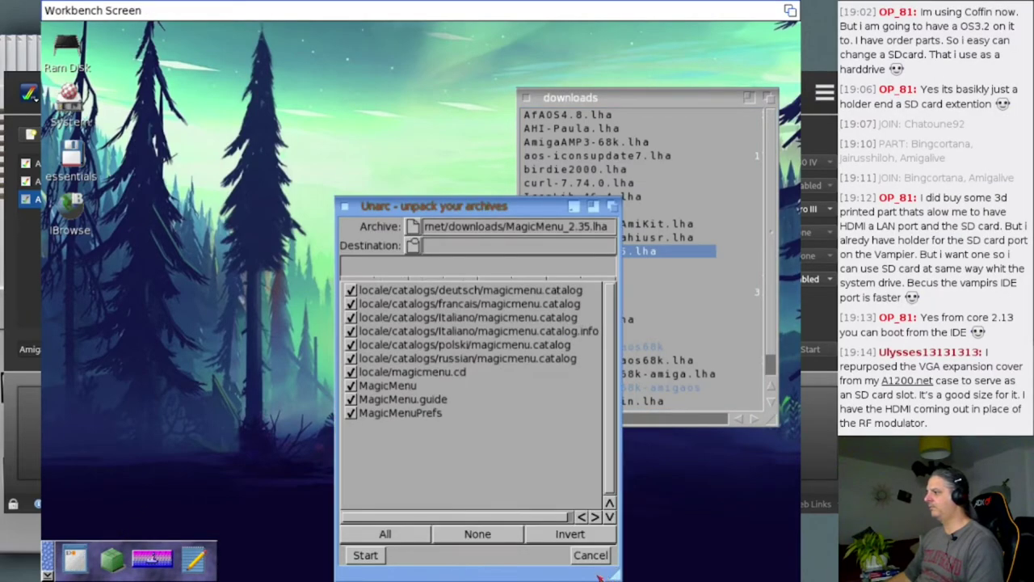
pyautogui.moveTo(64, 47); pyautogui.dragTo(493, 420)
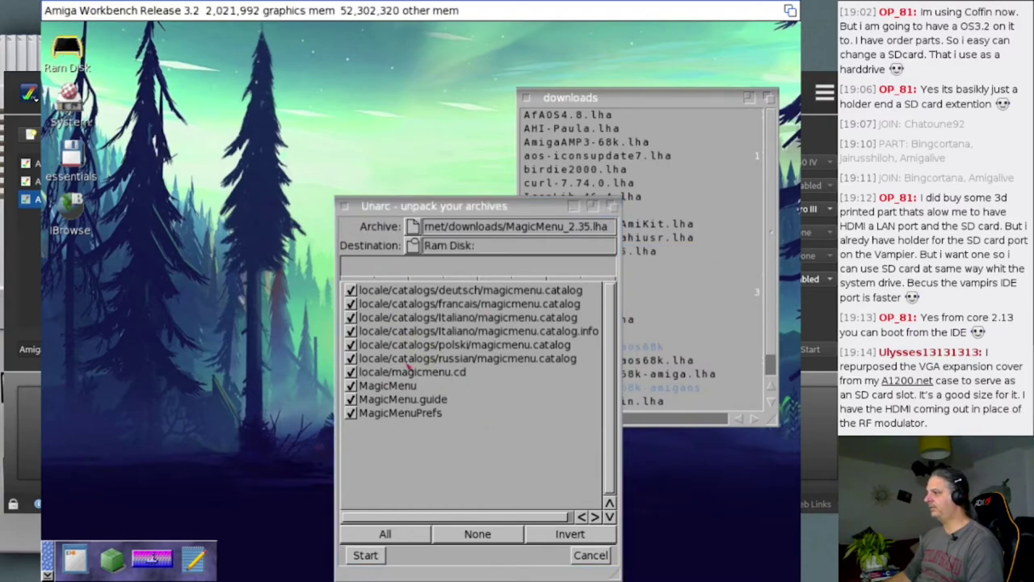
pyautogui.click(485, 246)
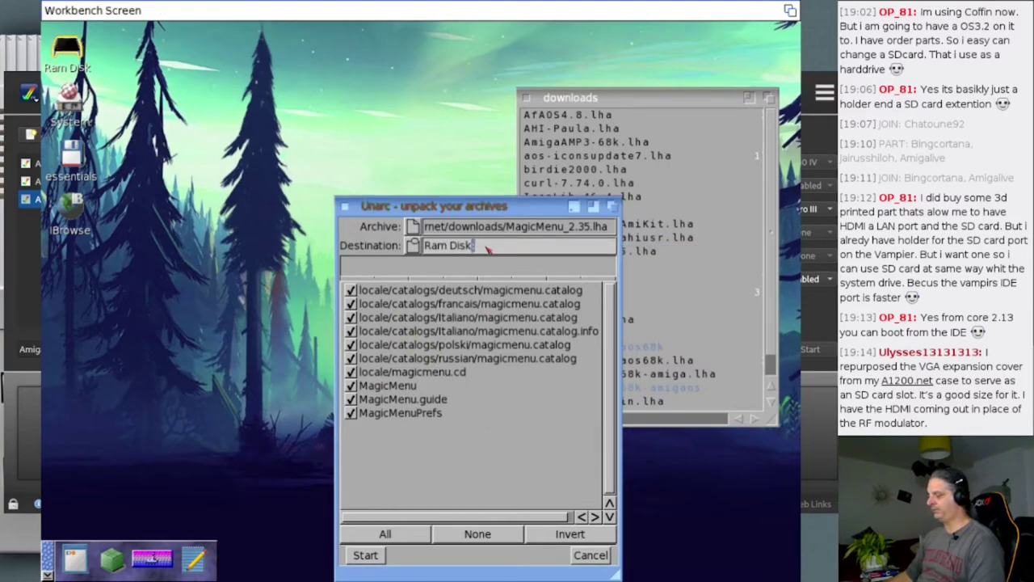
pyautogui.write('MagicMenu')
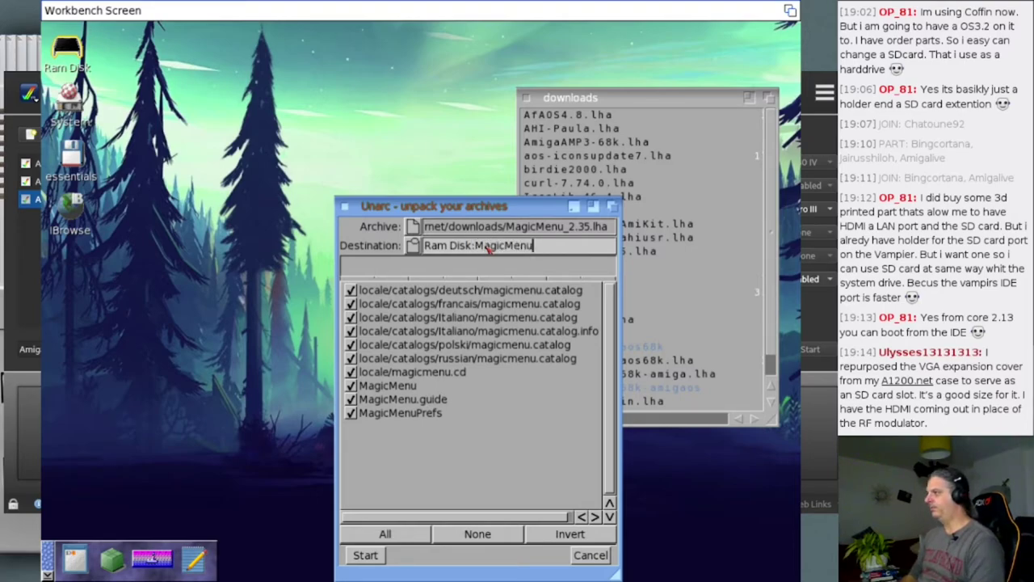
pyautogui.press('Return')
pyautogui.click(348, 555)
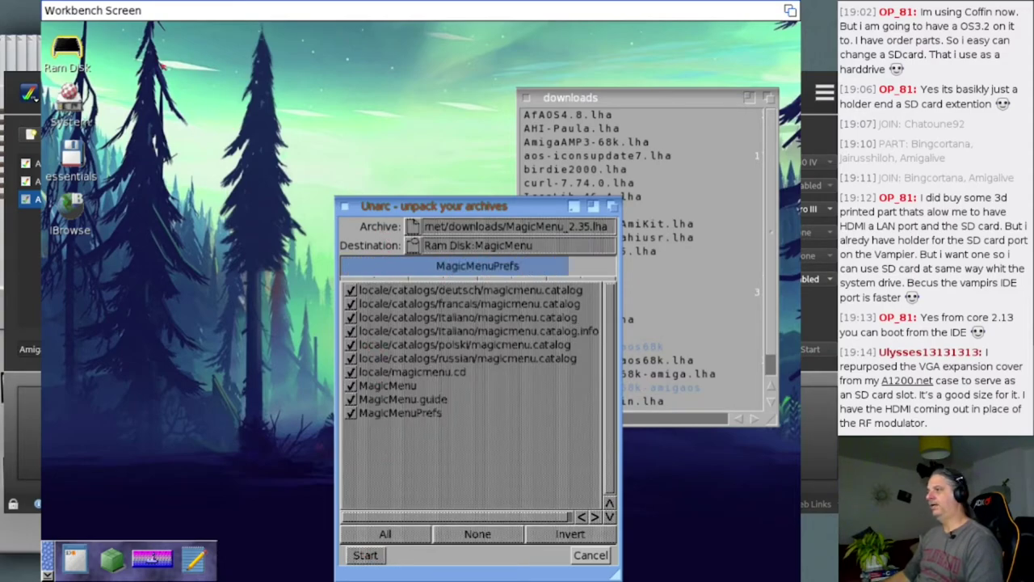
pyautogui.doubleClick(67, 50)
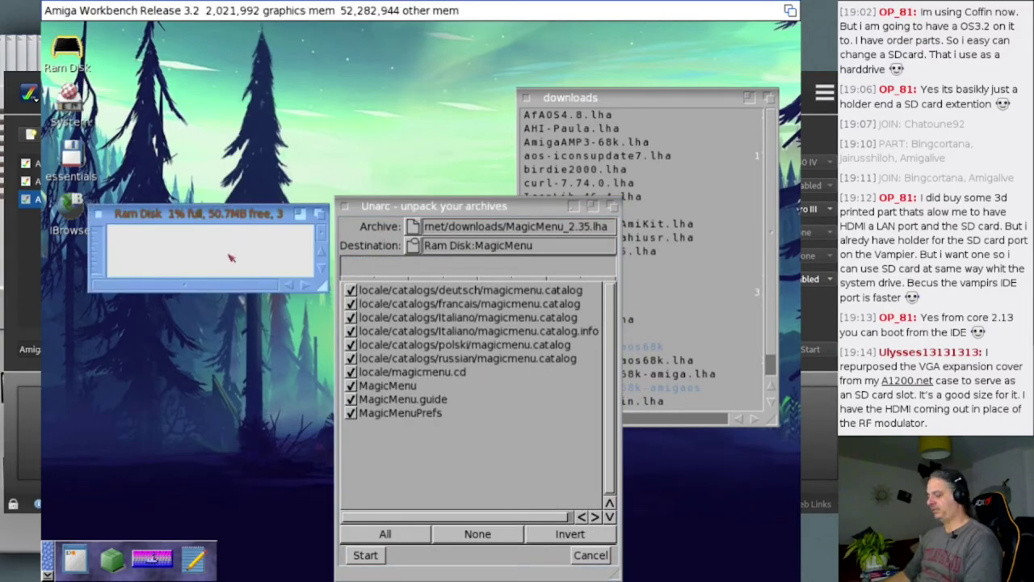
# Step: Open and enlarge the MagicMenu drawer, then open MagicMenu.guide at its Installation page
pyautogui.doubleClick(140, 250)
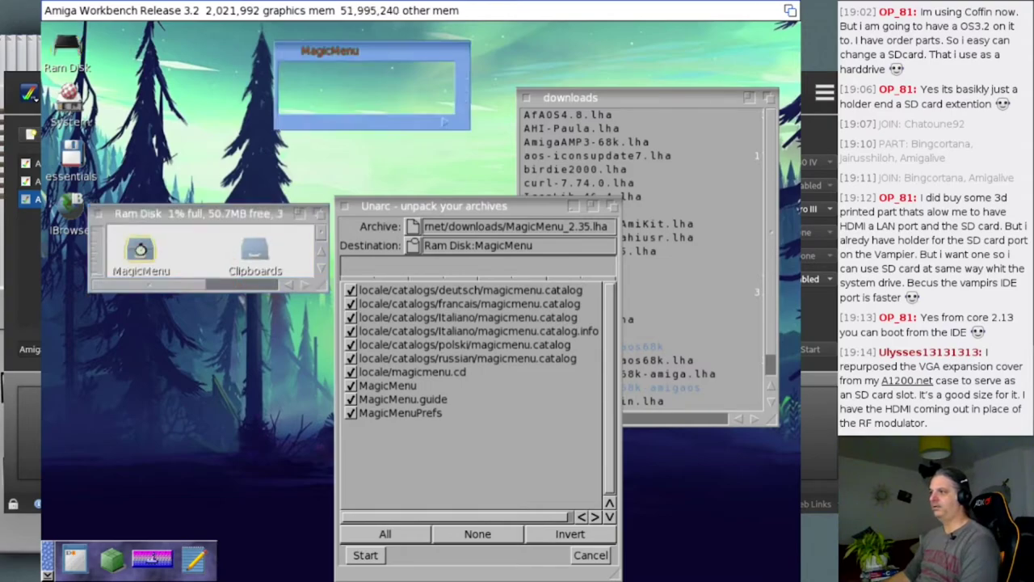
pyautogui.moveTo(463, 119); pyautogui.dragTo(646, 334)
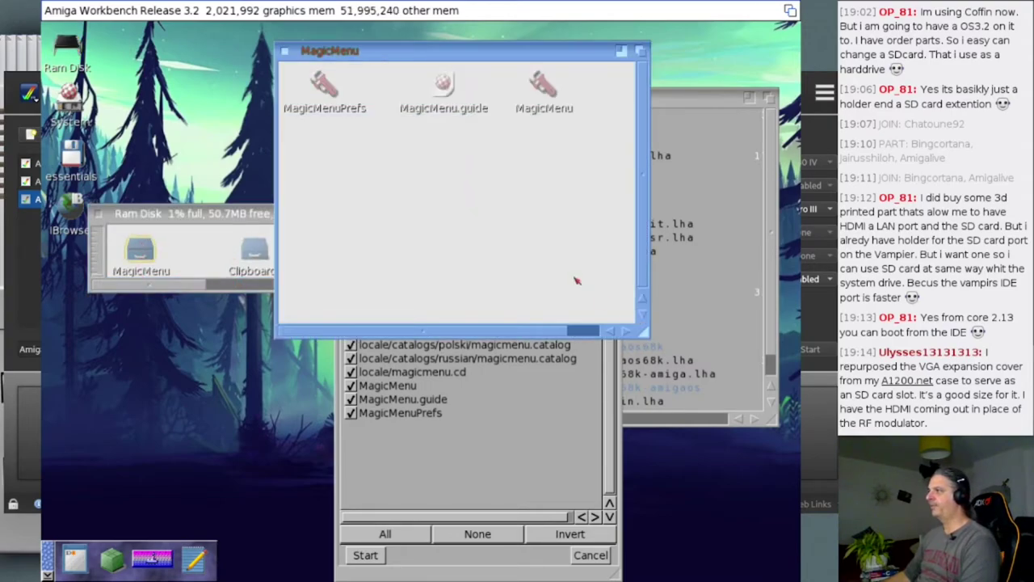
pyautogui.doubleClick(443, 80)
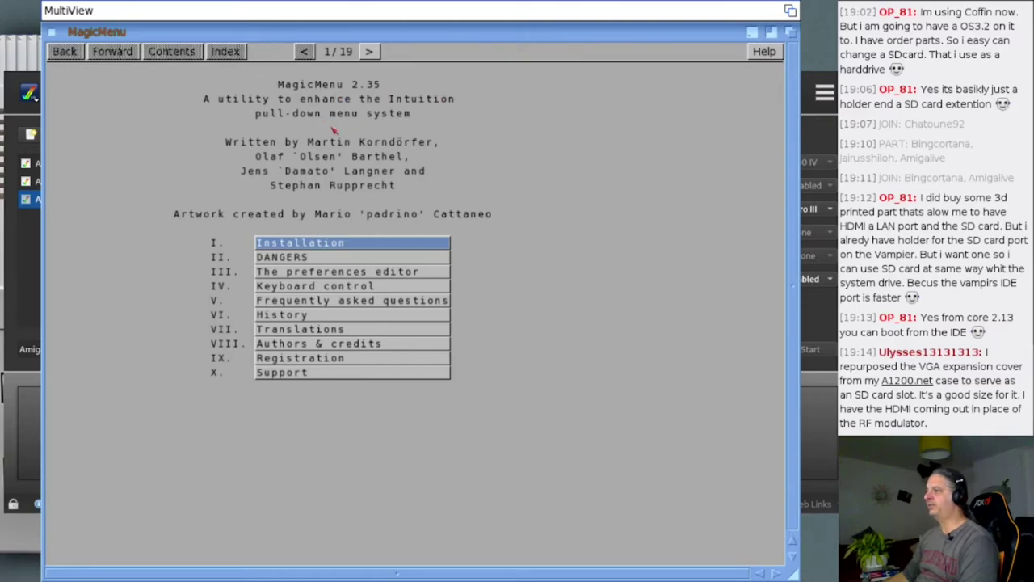
pyautogui.click(309, 248)
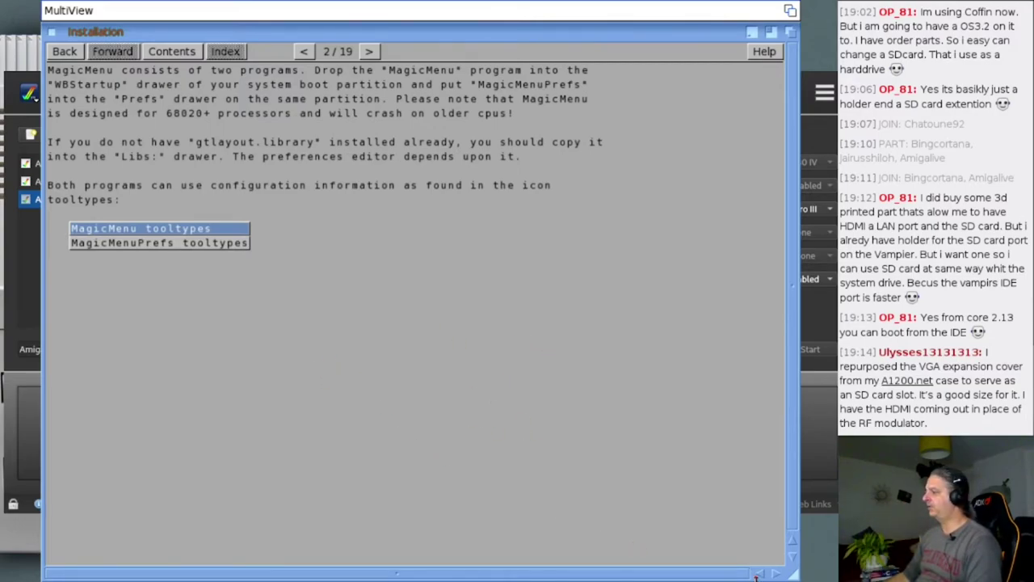
# Step: Shrink the MultiView window, move it lower, and bring the MagicMenu drawer forward
pyautogui.moveTo(794, 574); pyautogui.dragTo(680, 301)
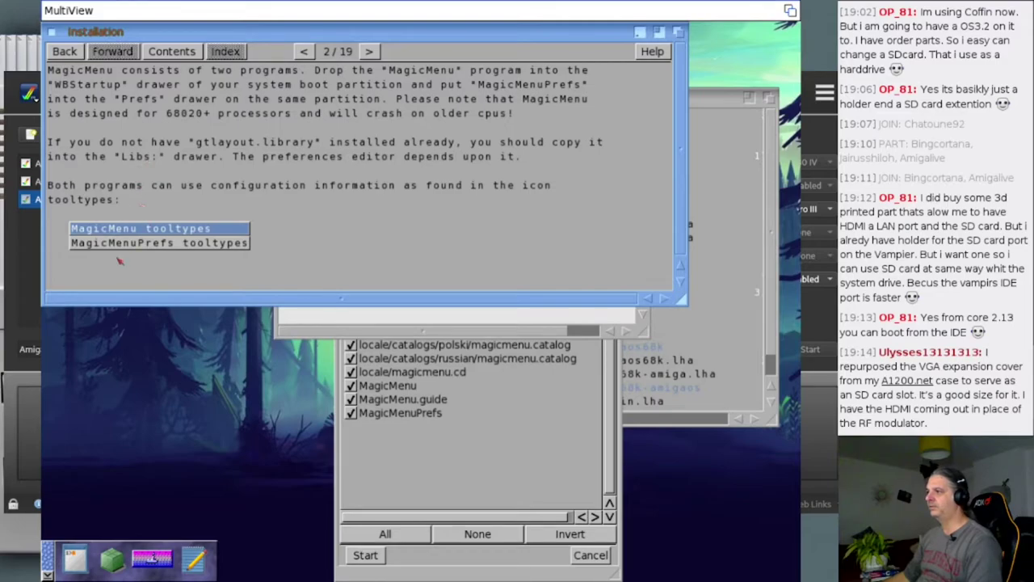
pyautogui.moveTo(491, 36); pyautogui.dragTo(490, 314)
pyautogui.click(386, 153)
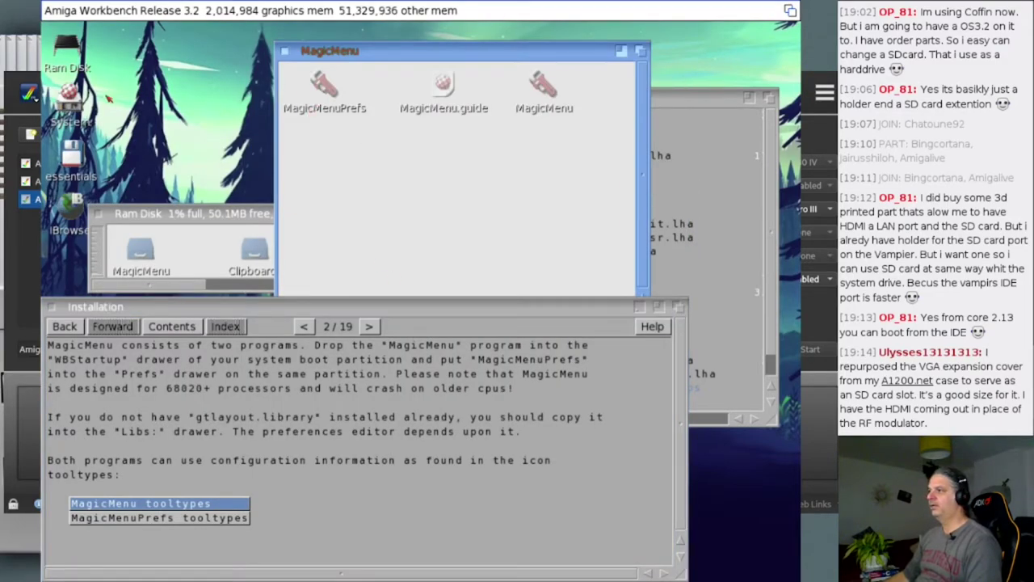
# Step: Select MagicMenuPrefs, MagicMenu and MagicMenu.guide, then save each icon's information via Amiga+I
pyautogui.click(315, 83)
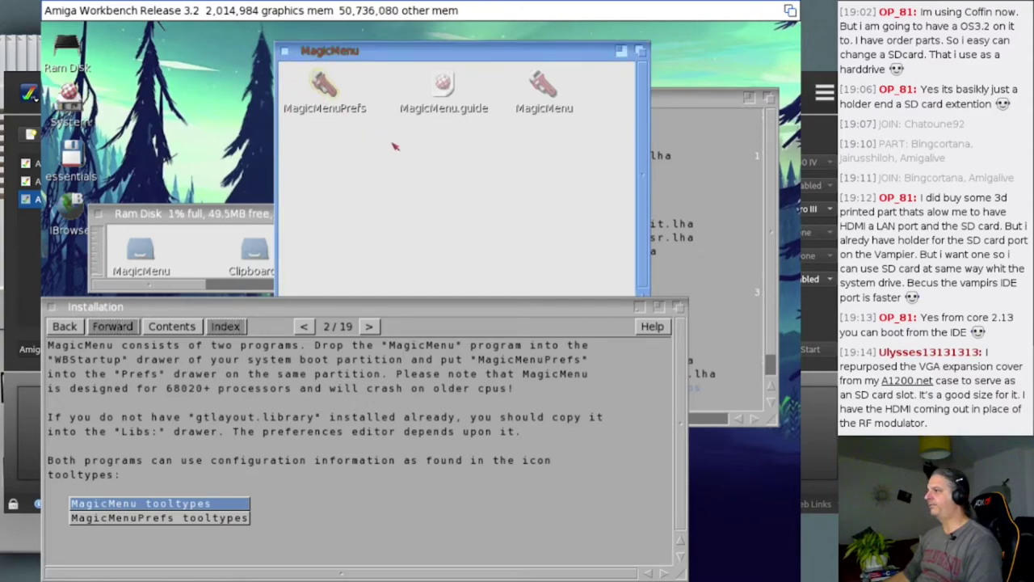
pyautogui.click(554, 97)
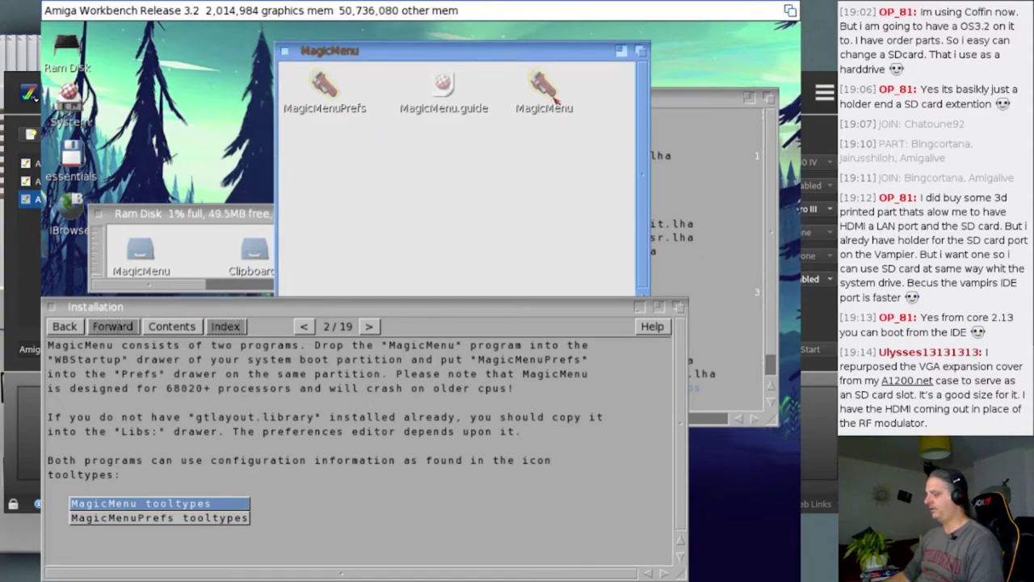
pyautogui.click(436, 84)
pyautogui.click(436, 84)
pyautogui.press('super+i')
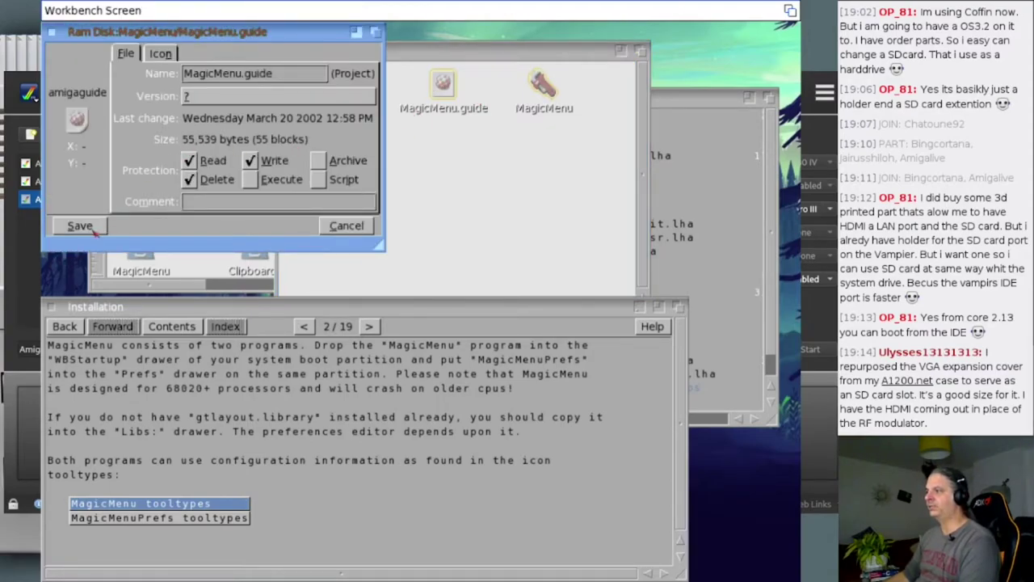
pyautogui.click(90, 227)
pyautogui.click(90, 227)
pyautogui.click(91, 227)
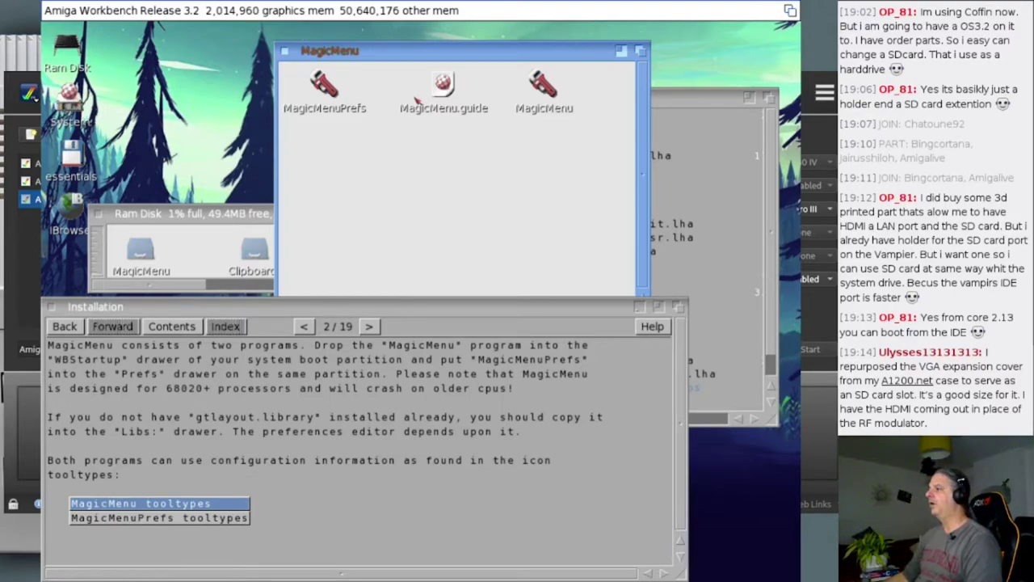
# Step: Bring the MagicMenu drawer forward and shrink it to uncover the guide text
pyautogui.click(378, 174)
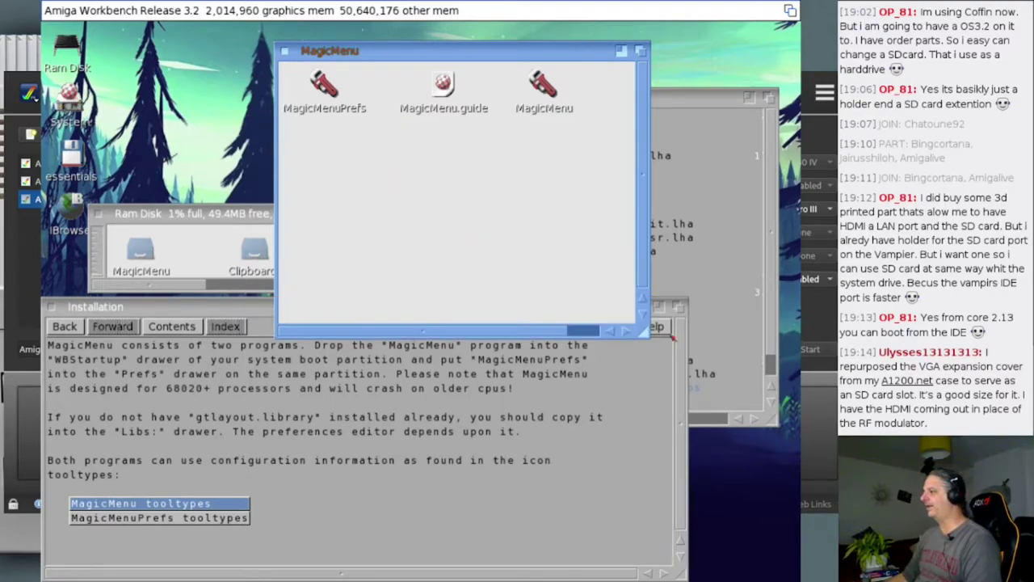
pyautogui.moveTo(639, 330); pyautogui.dragTo(623, 195)
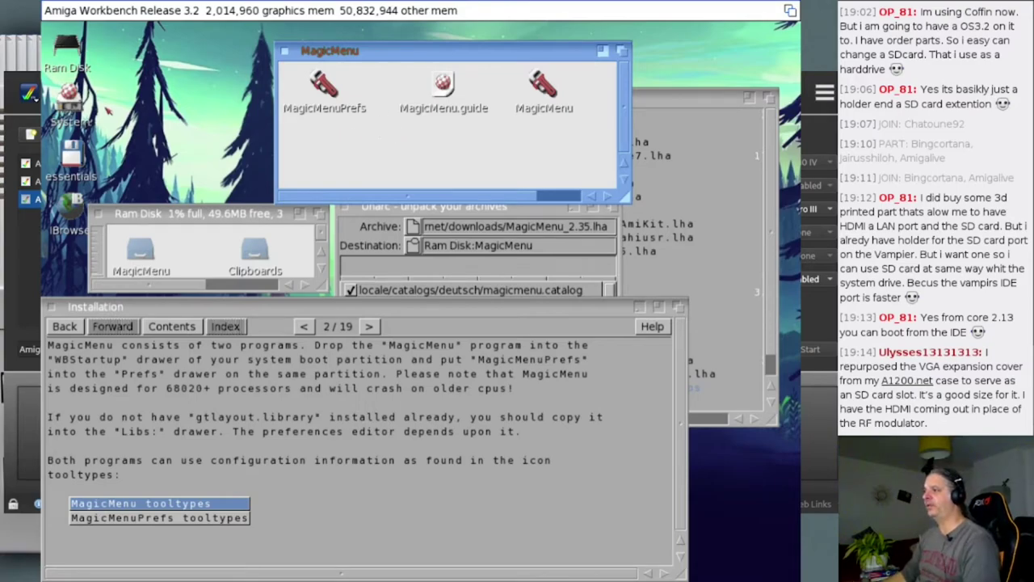
# Step: Open System and copy MagicMenuPrefs into Prefs and MagicMenu into WBStartup
pyautogui.doubleClick(70, 100)
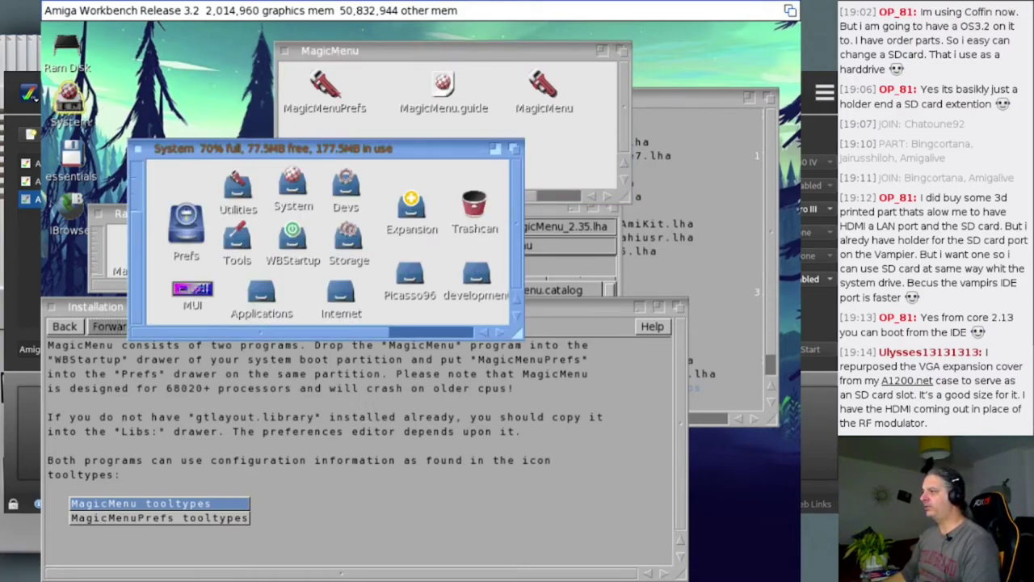
pyautogui.moveTo(327, 89); pyautogui.dragTo(187, 224)
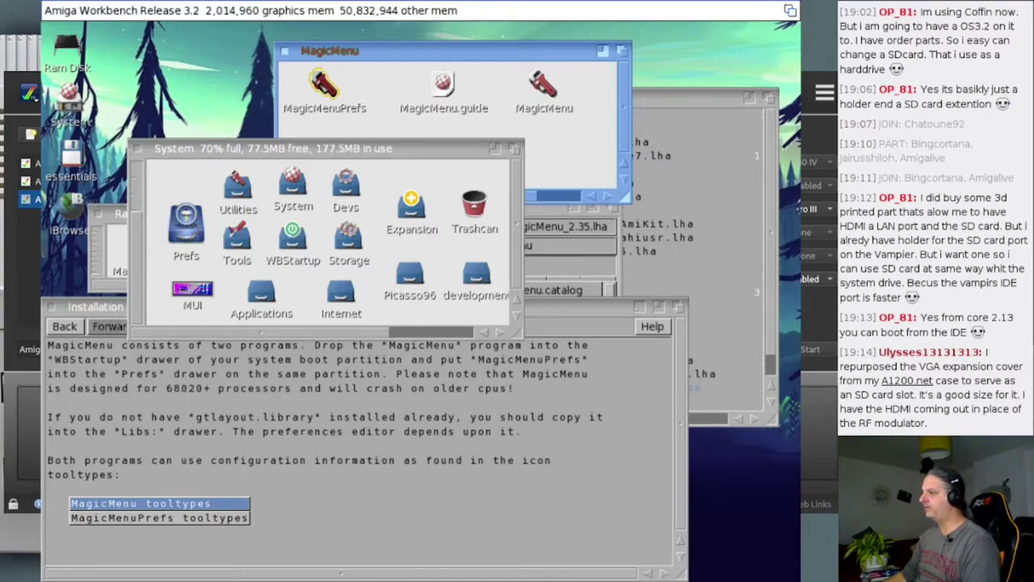
pyautogui.moveTo(541, 94); pyautogui.dragTo(293, 245)
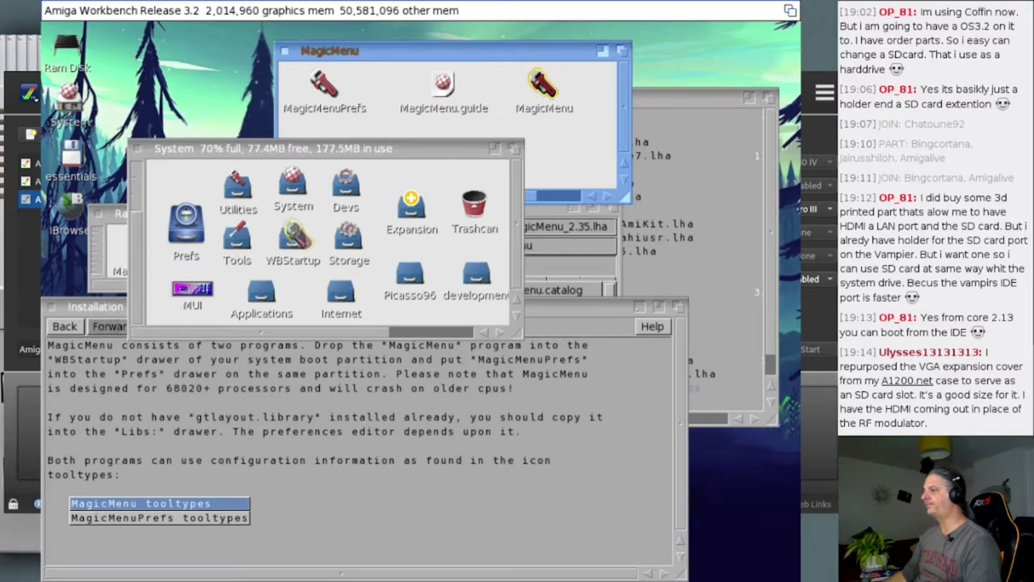
pyautogui.click(399, 331)
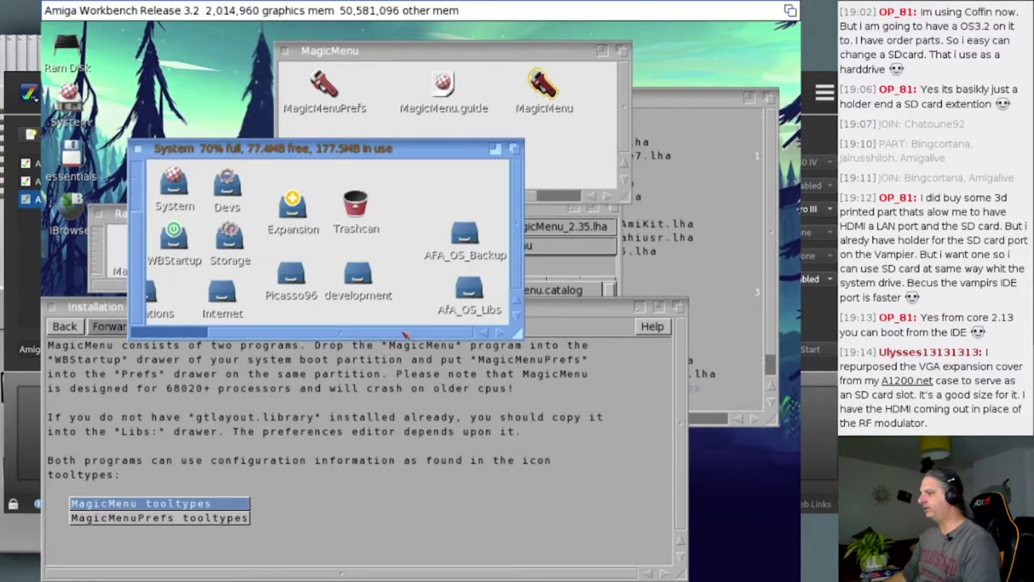
pyautogui.click(405, 333)
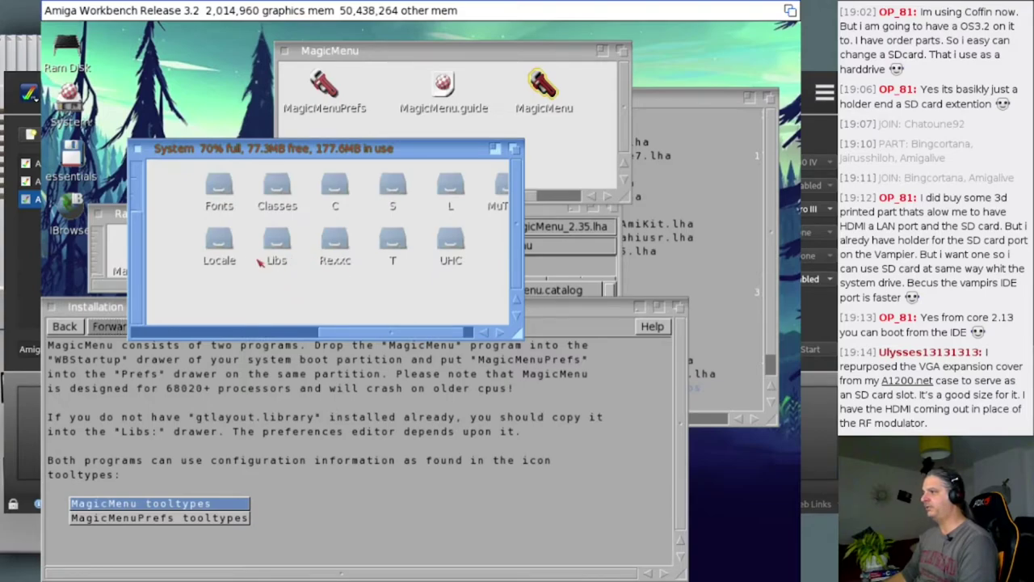
# Step: Open the Locale drawer and copy MagicMenu.guide into it
pyautogui.click(230, 256)
pyautogui.doubleClick(230, 257)
pyautogui.moveTo(355, 60); pyautogui.dragTo(198, 69)
pyautogui.moveTo(441, 87); pyautogui.dragTo(153, 90)
# Step: Close the Locale, System and MagicMenu drawer windows
pyautogui.click(125, 56)
pyautogui.click(156, 147)
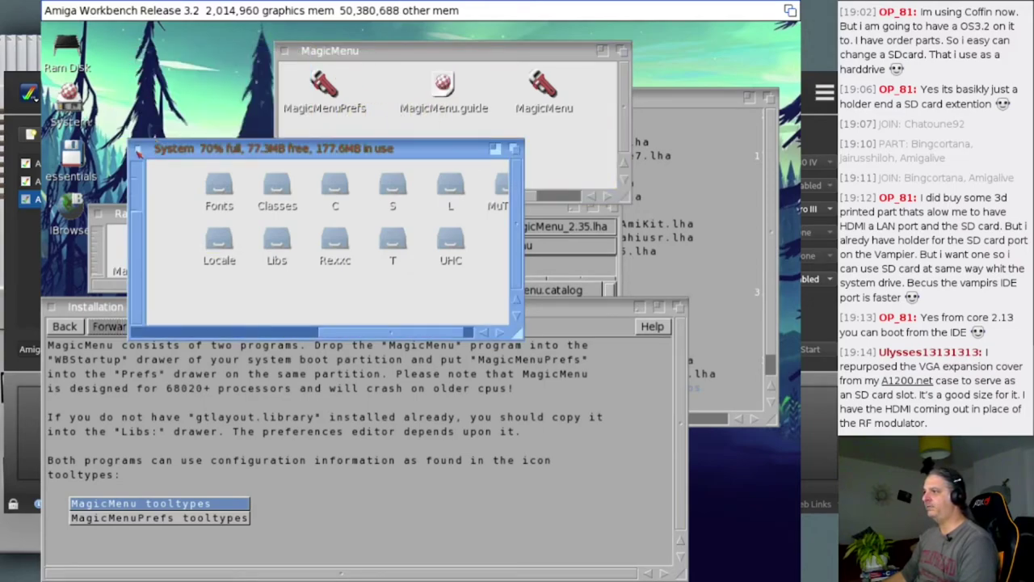
pyautogui.click(138, 151)
pyautogui.click(282, 51)
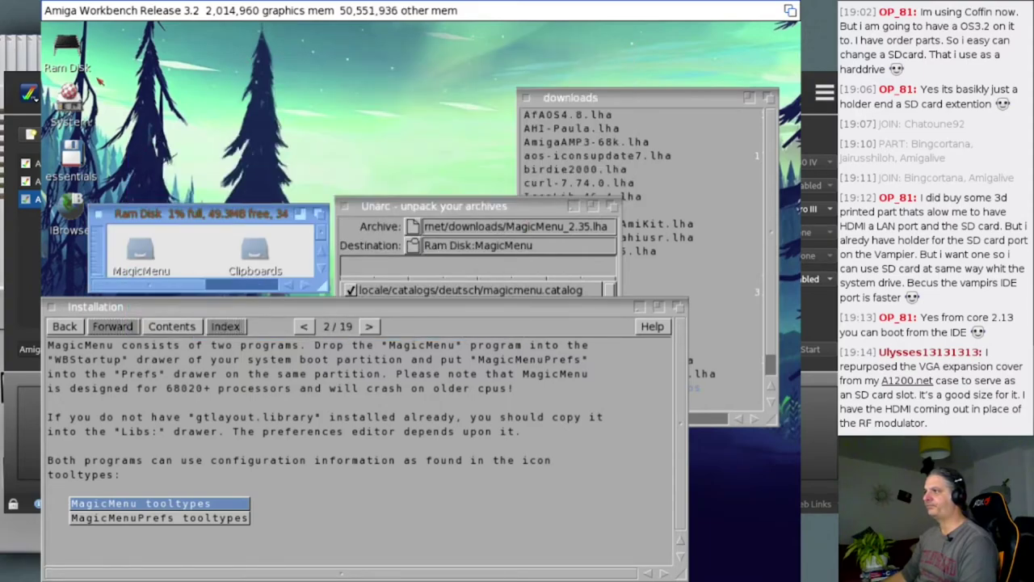
# Step: Launch MagicMenuPrefs from System > Prefs, dismiss the gtlayout.library V37 error, and reopen IBrowse
pyautogui.doubleClick(81, 105)
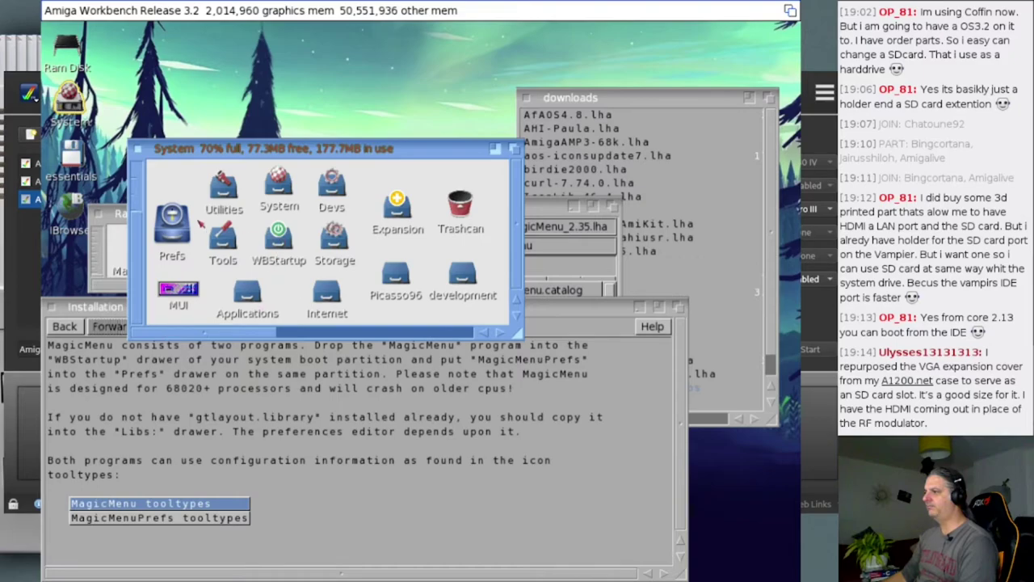
pyautogui.doubleClick(170, 224)
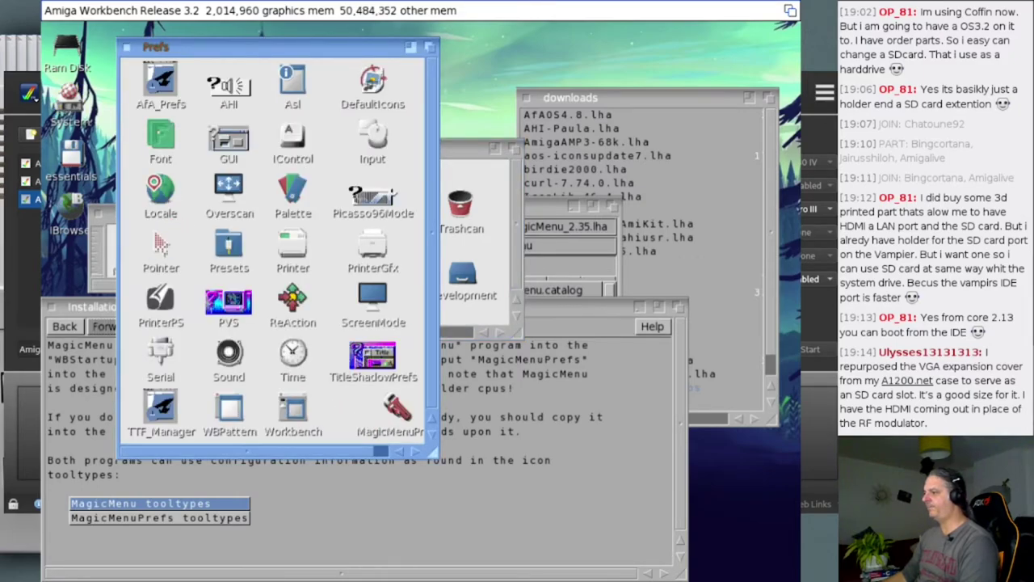
pyautogui.doubleClick(393, 410)
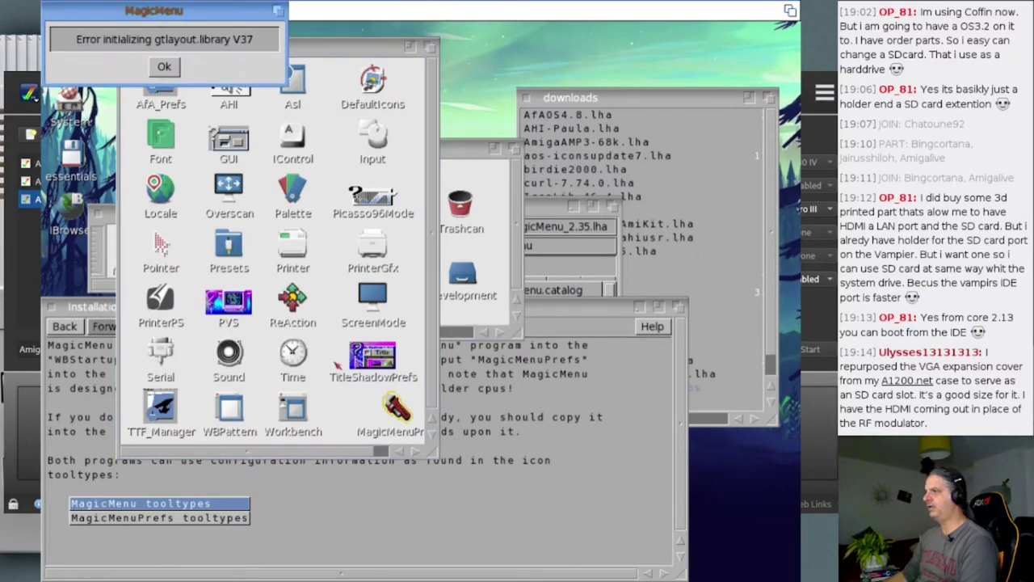
pyautogui.click(157, 70)
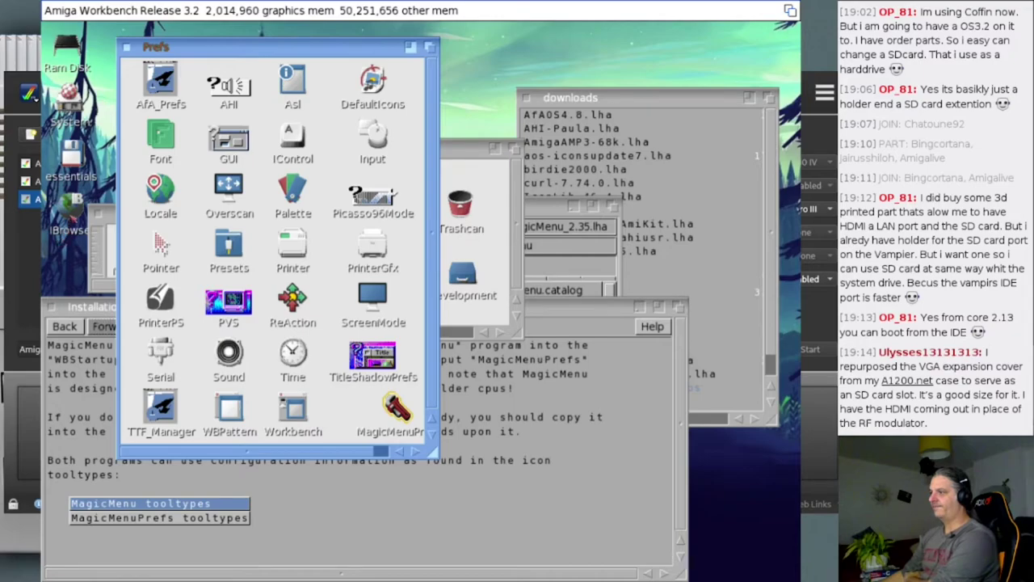
pyautogui.doubleClick(71, 209)
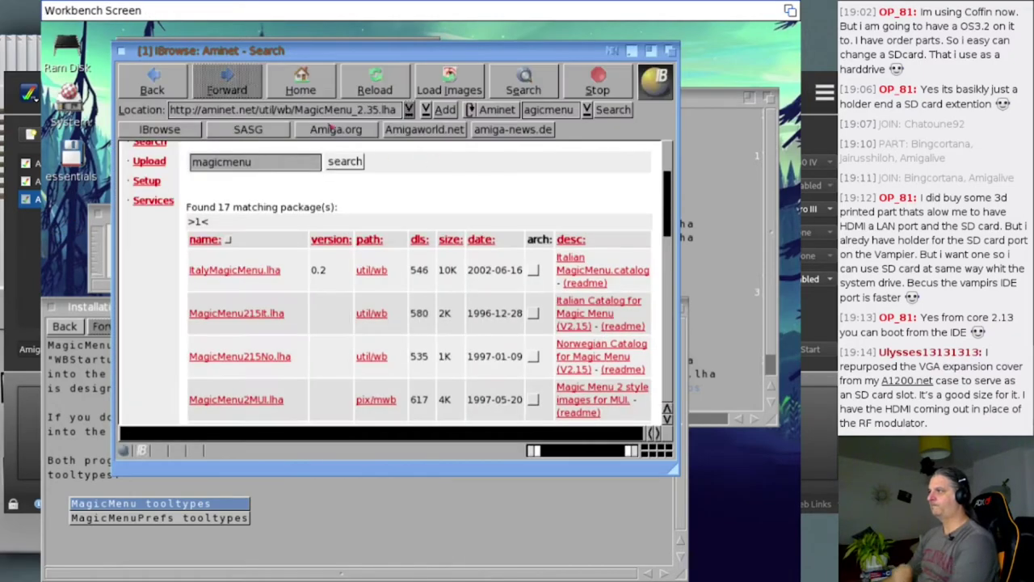
# Step: Enlarge the IBrowse window and run an Aminet search for gtlayout
pyautogui.click(653, 50)
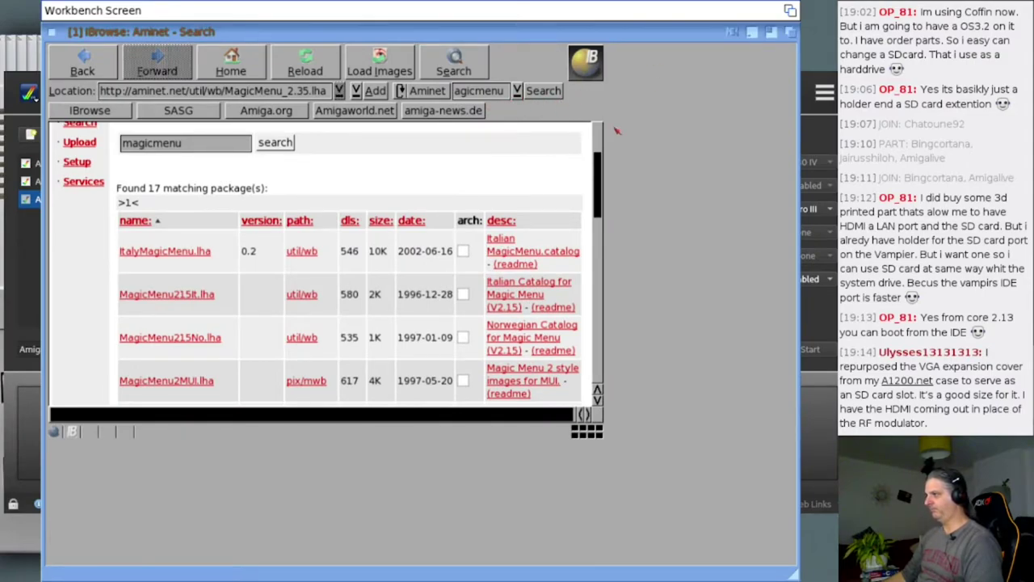
pyautogui.moveTo(794, 573); pyautogui.dragTo(794, 575)
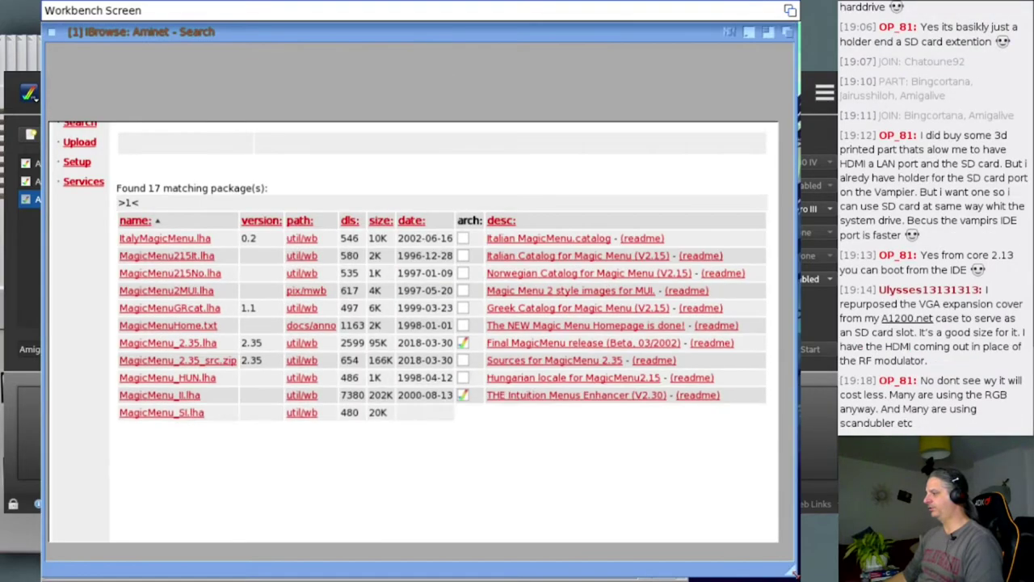
pyautogui.click(642, 92)
pyautogui.write('g')
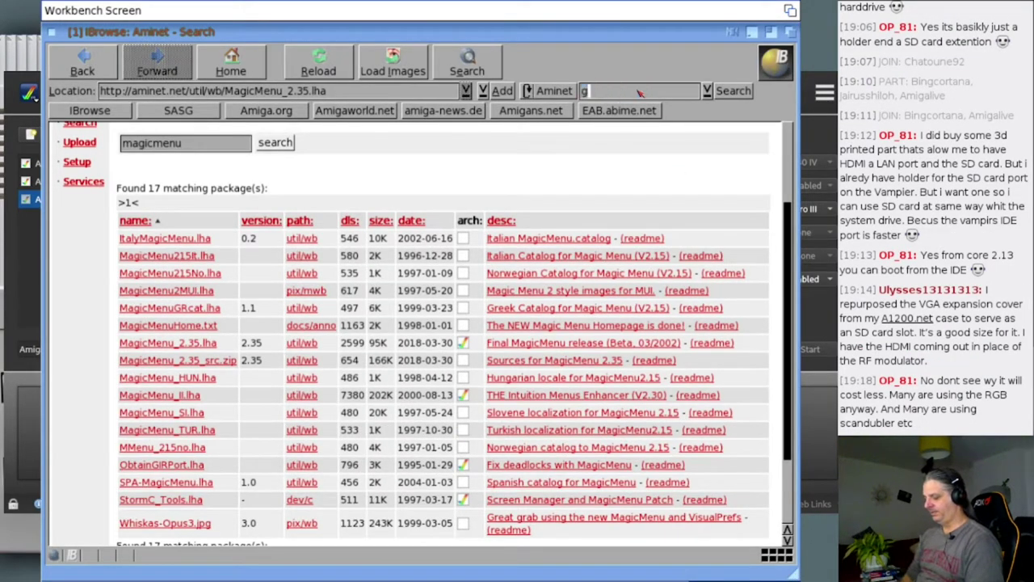
pyautogui.write('tlayout')
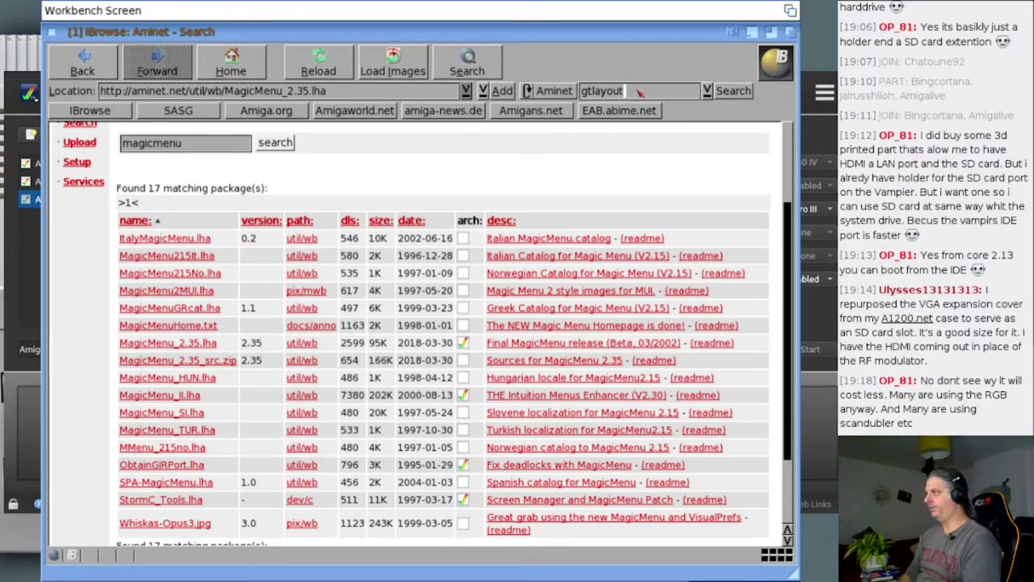
pyautogui.press('Return')
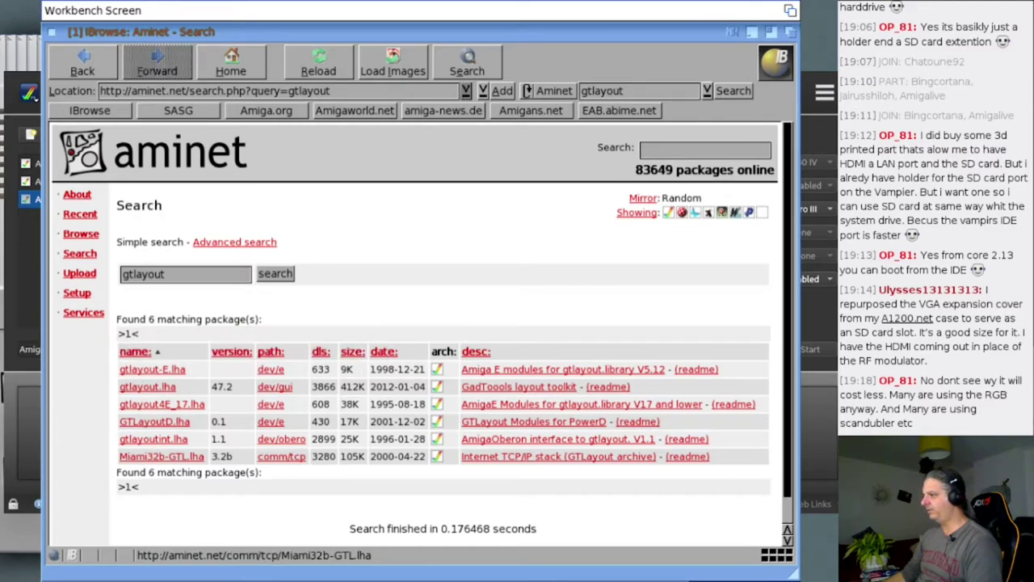
# Step: Save gtlayout.lha into System:Internet/downloads and return to the Workbench screen
pyautogui.click(161, 388)
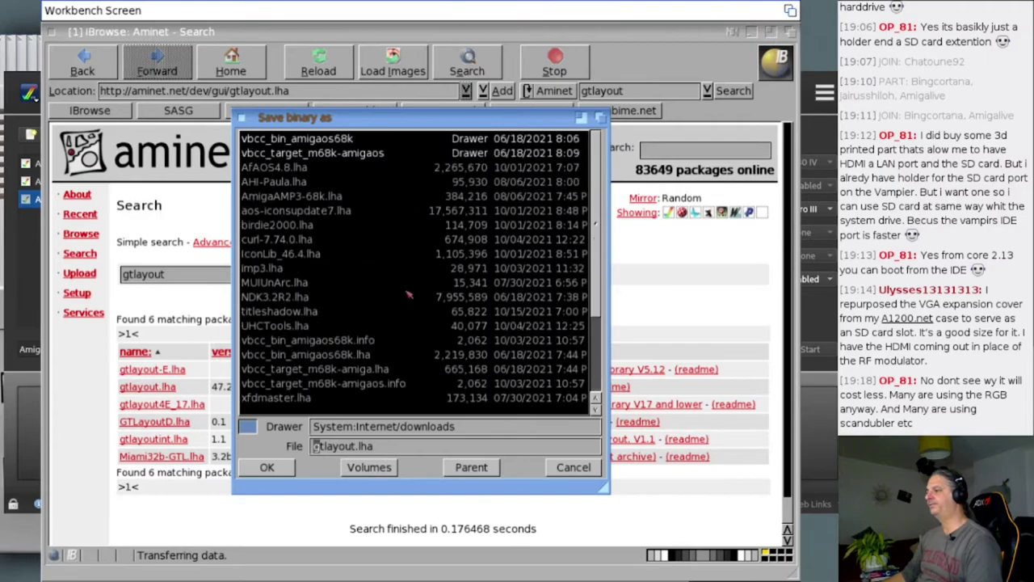
pyautogui.click(298, 467)
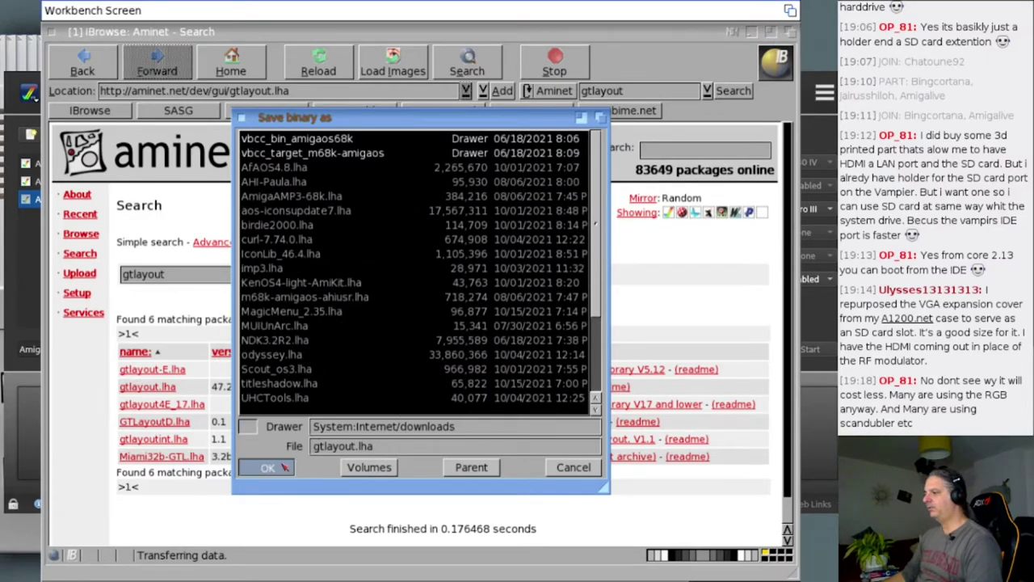
pyautogui.click(751, 33)
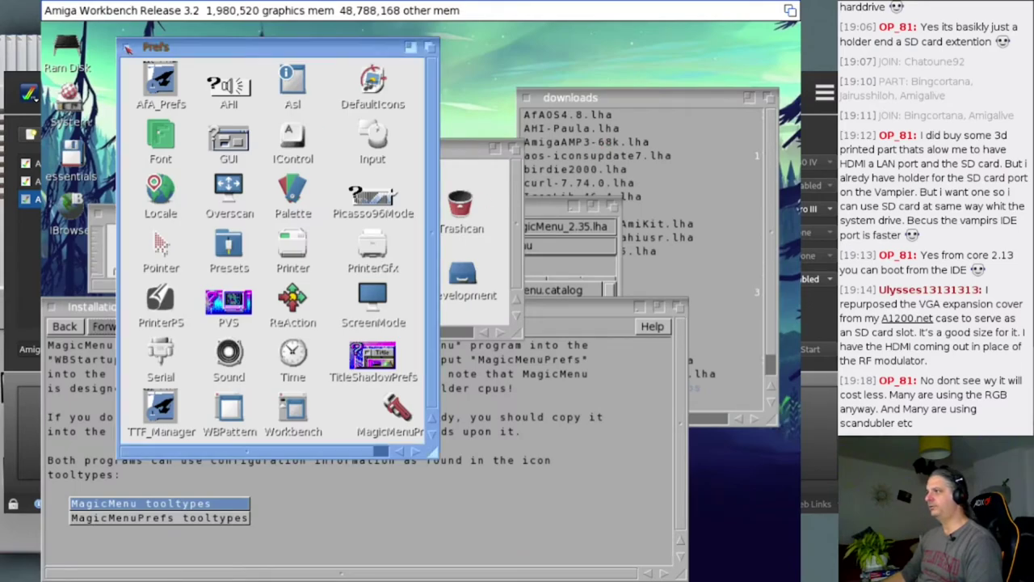
# Step: Close the Prefs and System drawers and drop gtlayout.lha from downloads onto Unarc
pyautogui.click(128, 47)
pyautogui.click(140, 147)
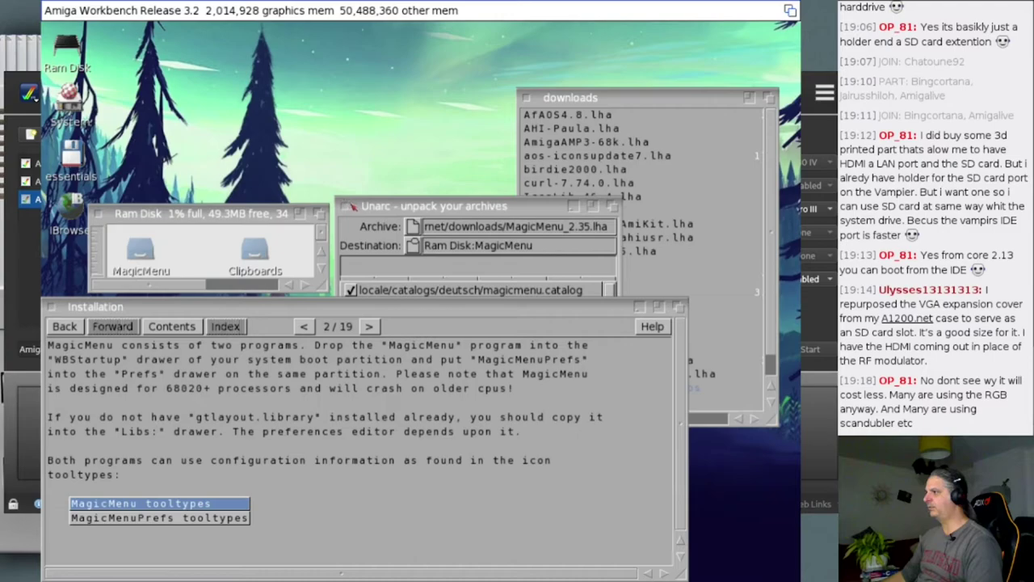
pyautogui.click(596, 97)
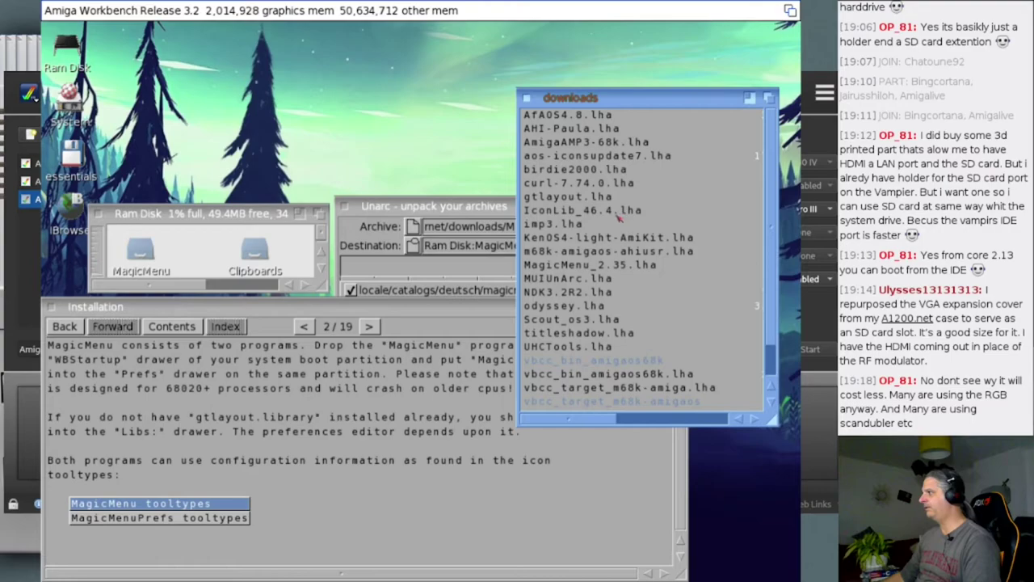
pyautogui.moveTo(596, 199); pyautogui.dragTo(402, 223)
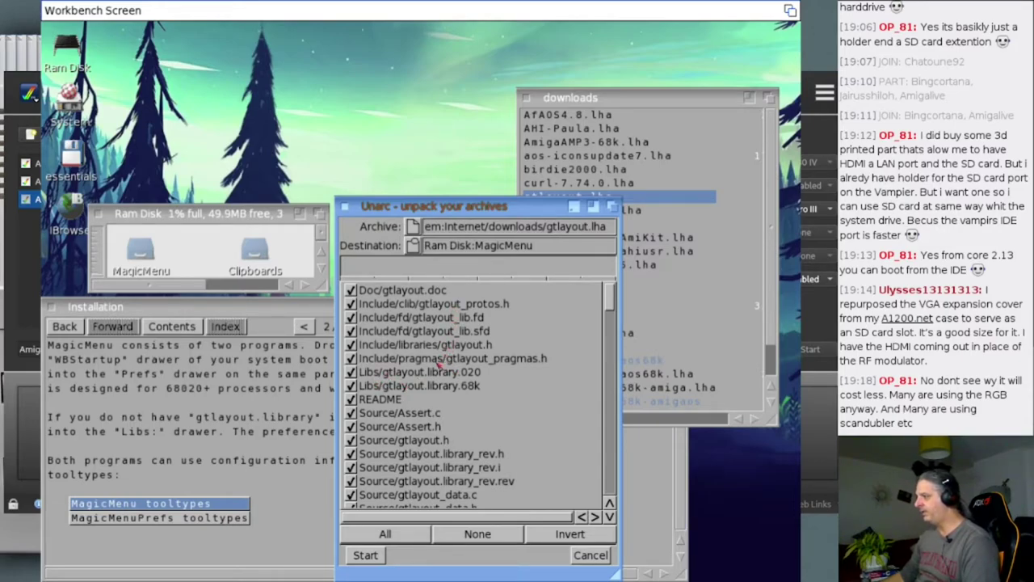
# Step: Tick only Libs/gtlayout.library.020 in Unarc and extract it to Ram Disk:MagicMenu
pyautogui.scroll(-4, 426, 413)
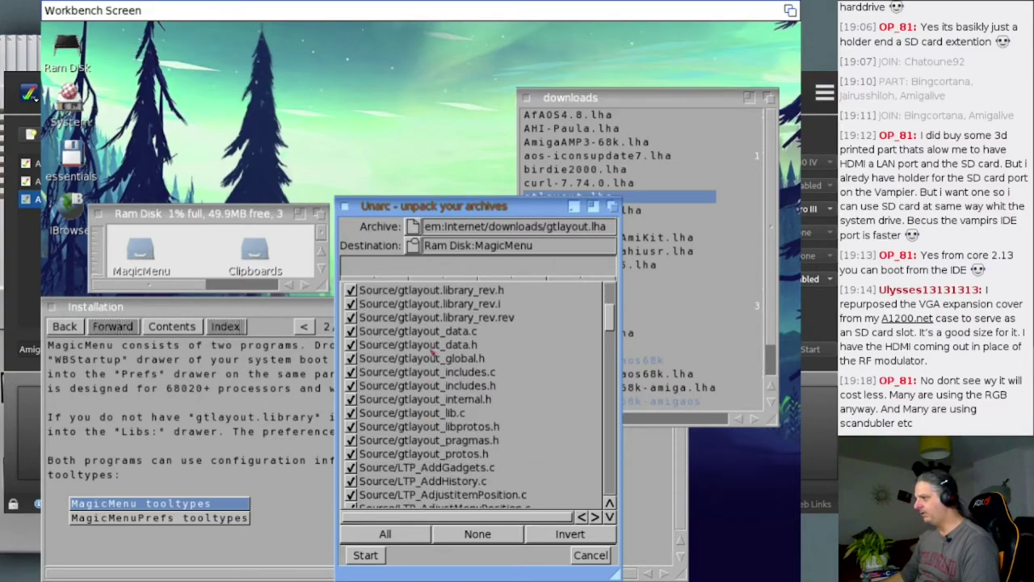
pyautogui.scroll(-13, 420, 468)
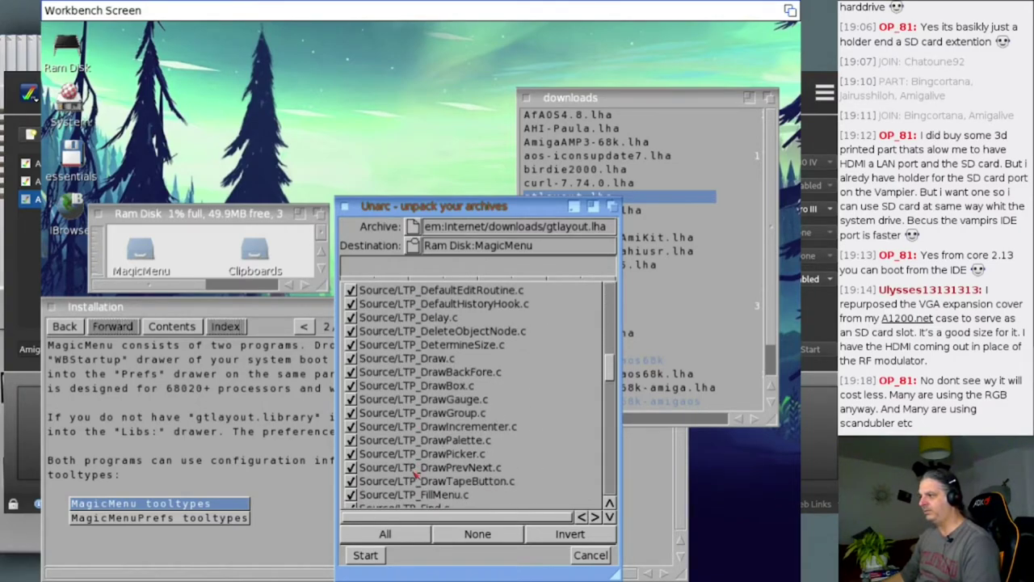
pyautogui.scroll(-15, 417, 476)
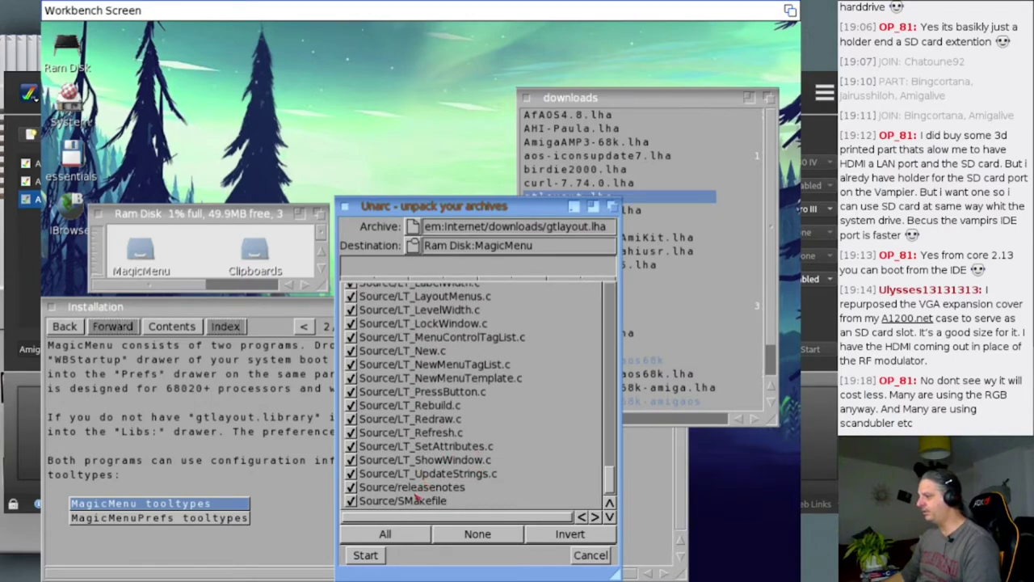
pyautogui.scroll(2, 416, 499)
pyautogui.scroll(8, 412, 495)
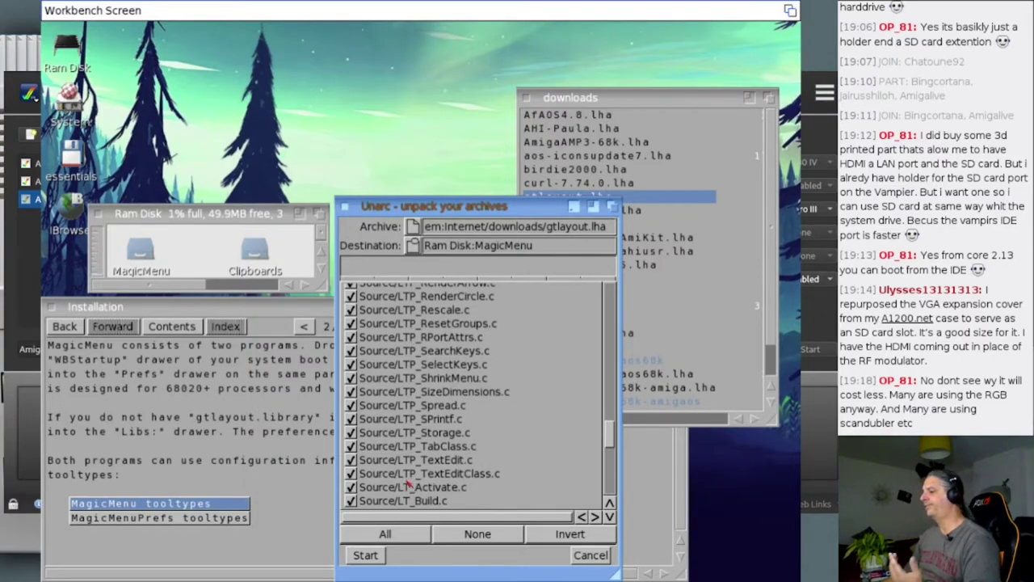
pyautogui.scroll(7, 406, 476)
pyautogui.scroll(15, 402, 437)
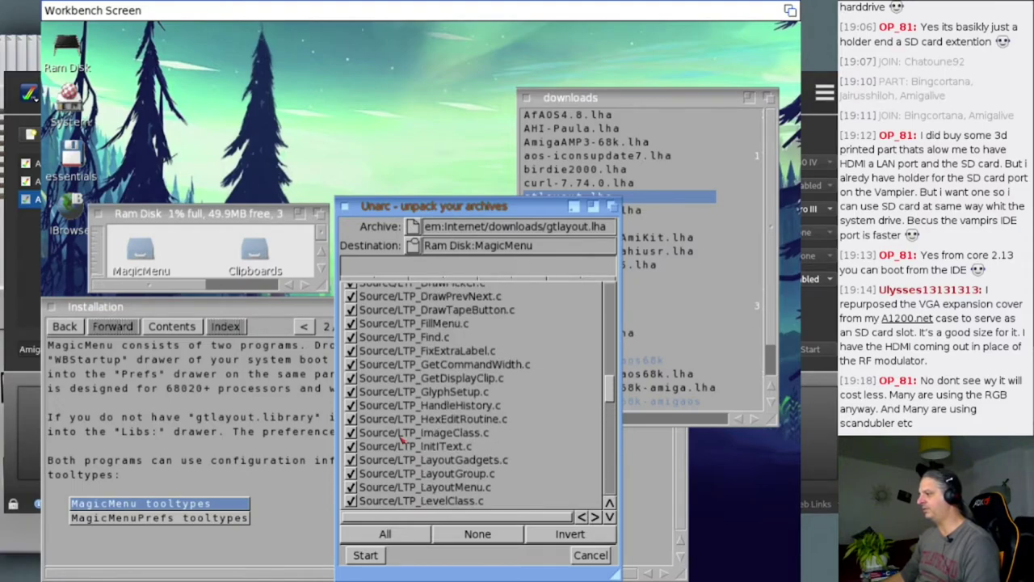
pyautogui.scroll(4, 401, 435)
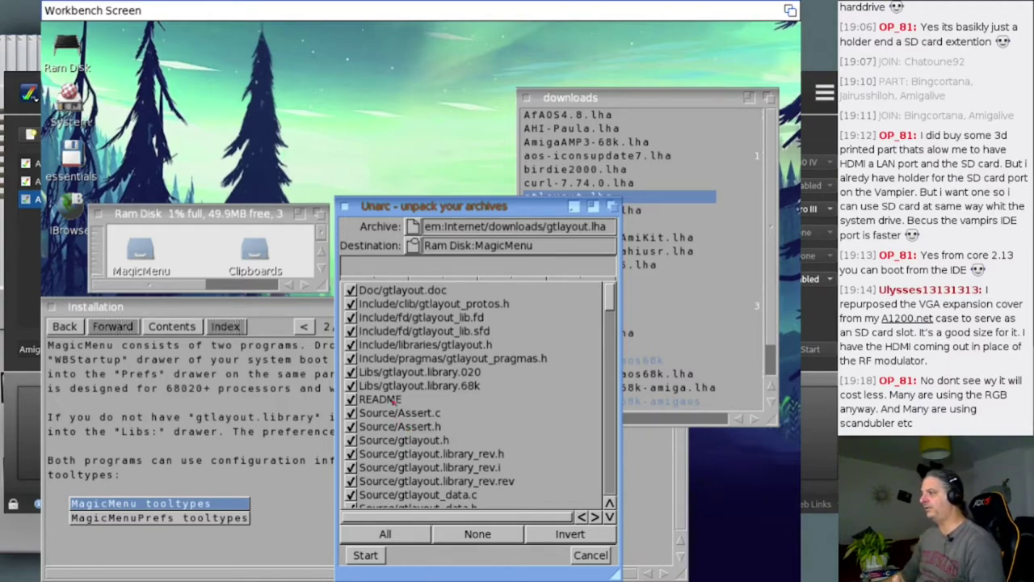
pyautogui.click(483, 536)
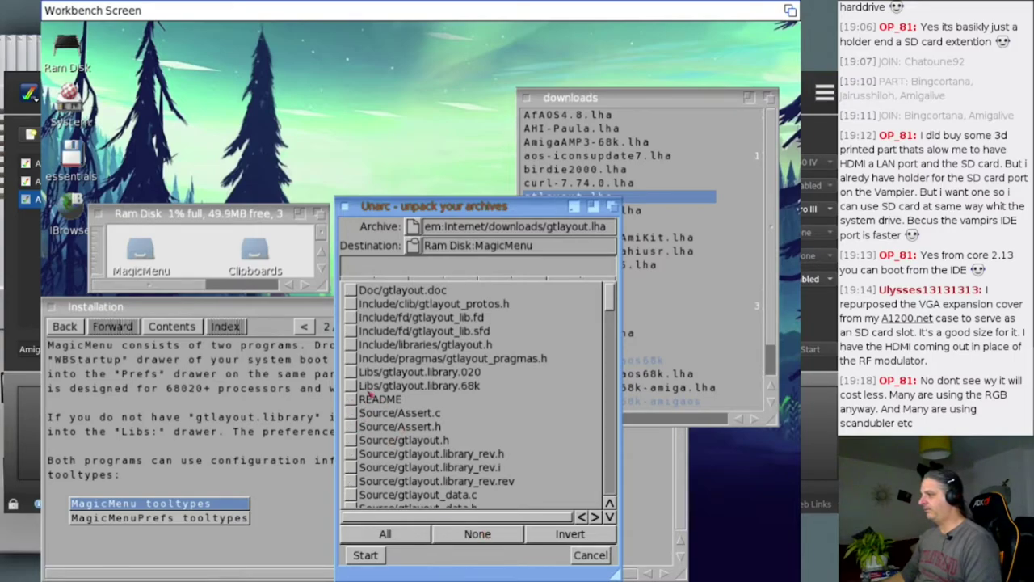
pyautogui.click(355, 372)
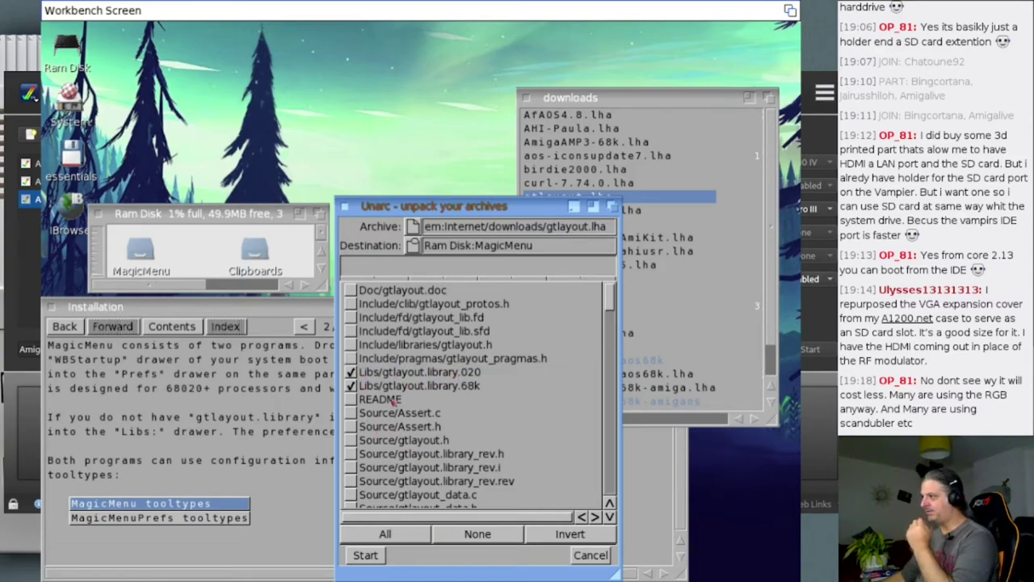
pyautogui.click(365, 555)
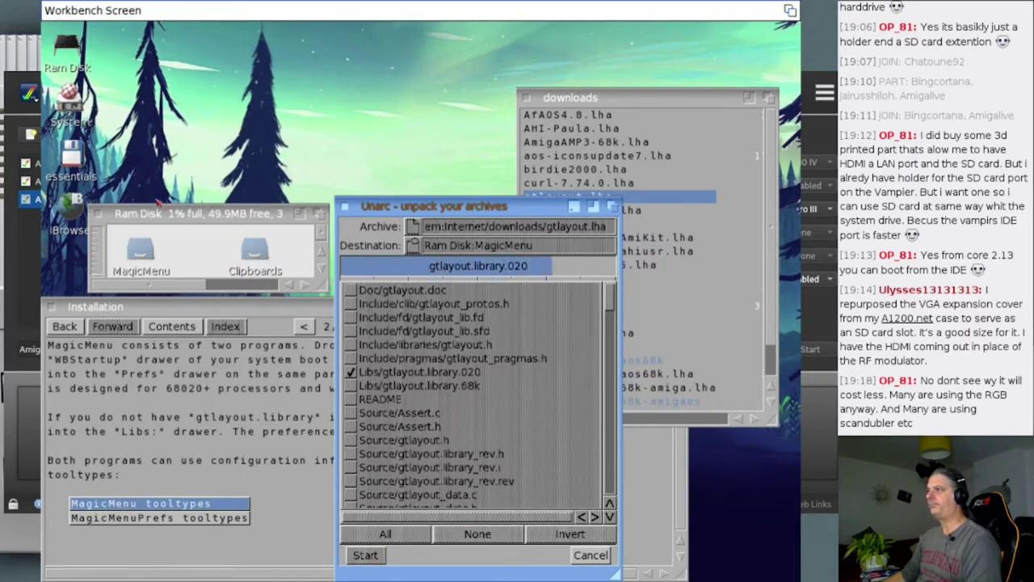
# Step: Move the Ram Disk window to the top, enlarge it and tidy its icons
pyautogui.doubleClick(68, 50)
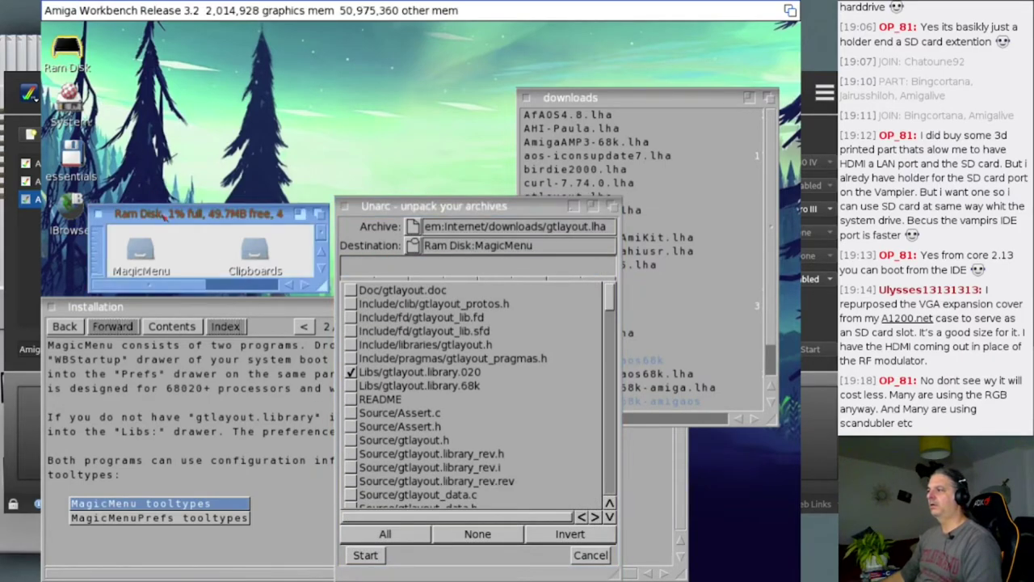
pyautogui.moveTo(239, 215); pyautogui.dragTo(268, 54)
pyautogui.moveTo(349, 123); pyautogui.dragTo(446, 206)
pyautogui.click(398, 202)
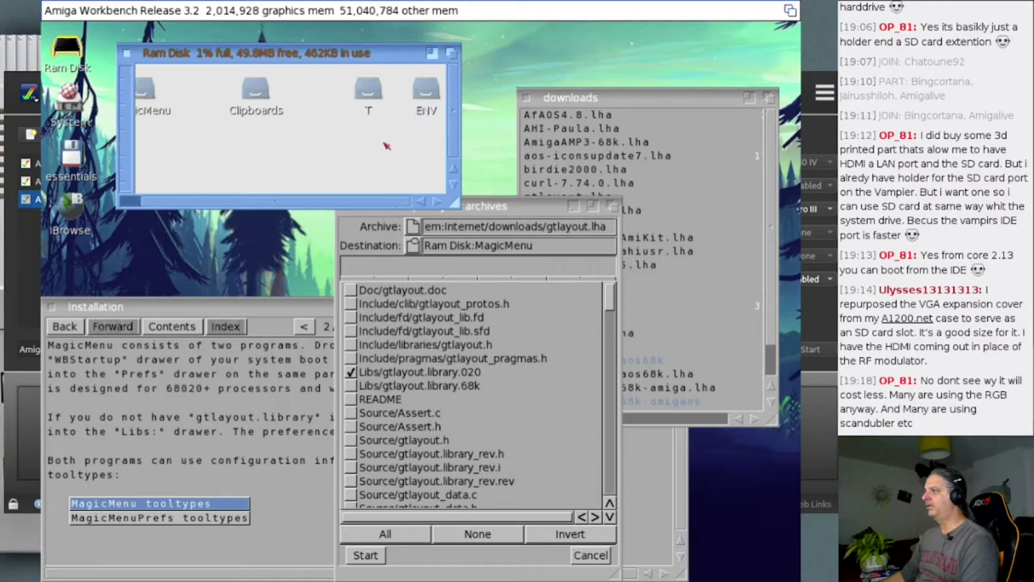
pyautogui.press('super+period')
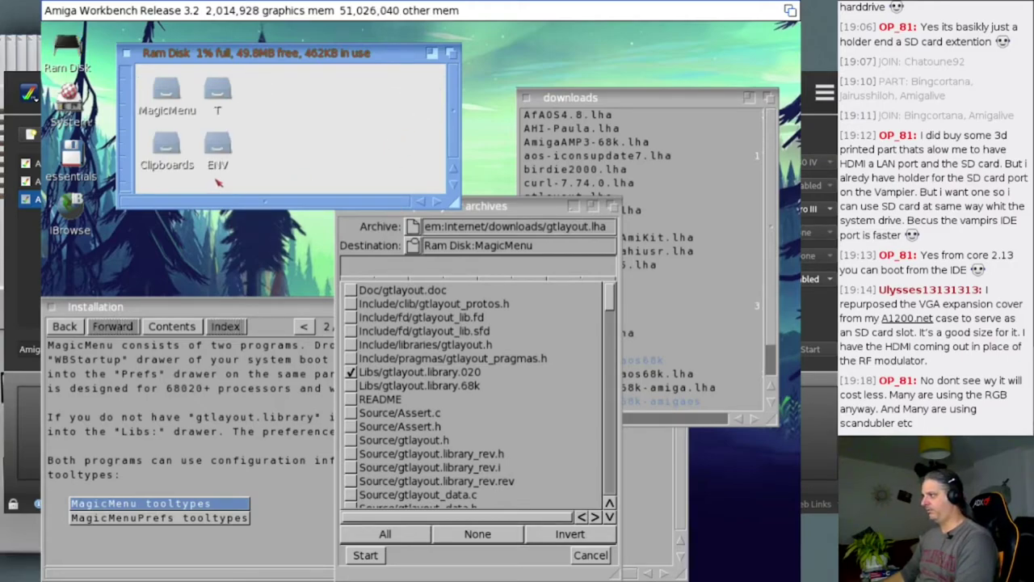
# Step: Open and enlarge the MagicMenu drawer and its Libs drawer showing gtlayout.library.020
pyautogui.doubleClick(173, 90)
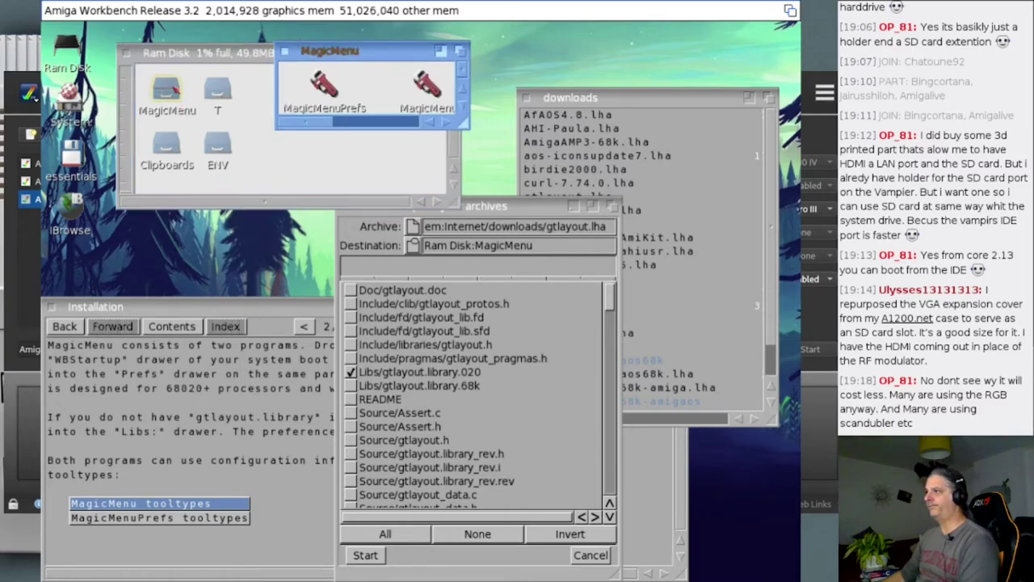
pyautogui.moveTo(462, 123); pyautogui.dragTo(619, 273)
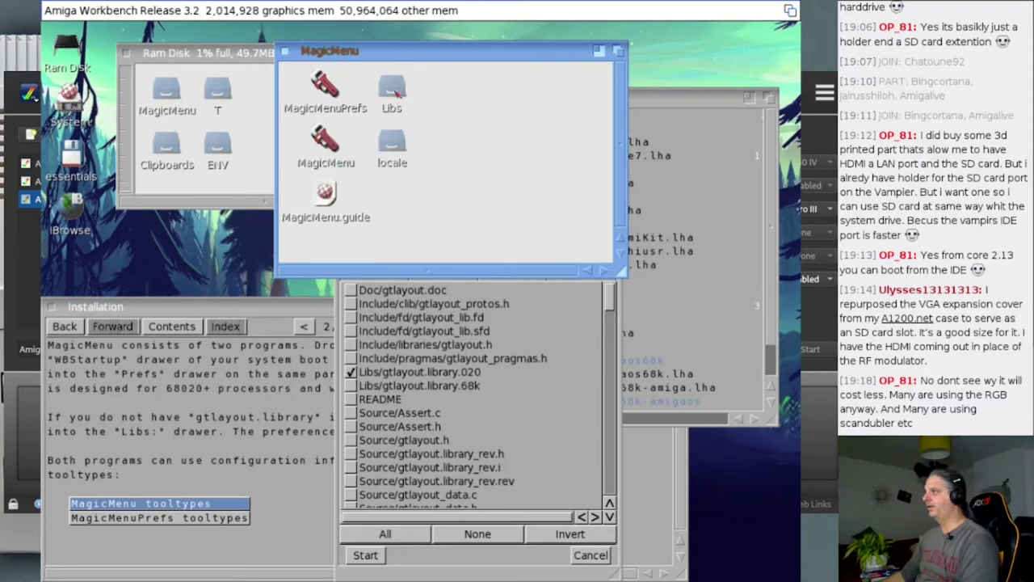
pyautogui.doubleClick(394, 96)
pyautogui.moveTo(461, 127); pyautogui.dragTo(487, 151)
pyautogui.rightClick(404, 174)
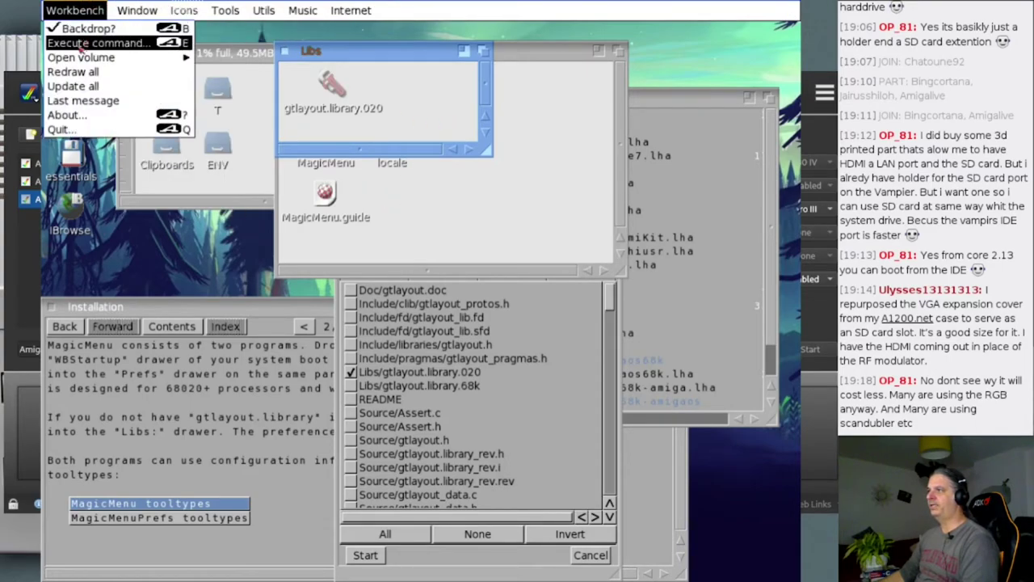
# Step: Start a newshell and run copy gtlayout.library.020 libs:gtlayout.library
pyautogui.rightClick(78, 43)
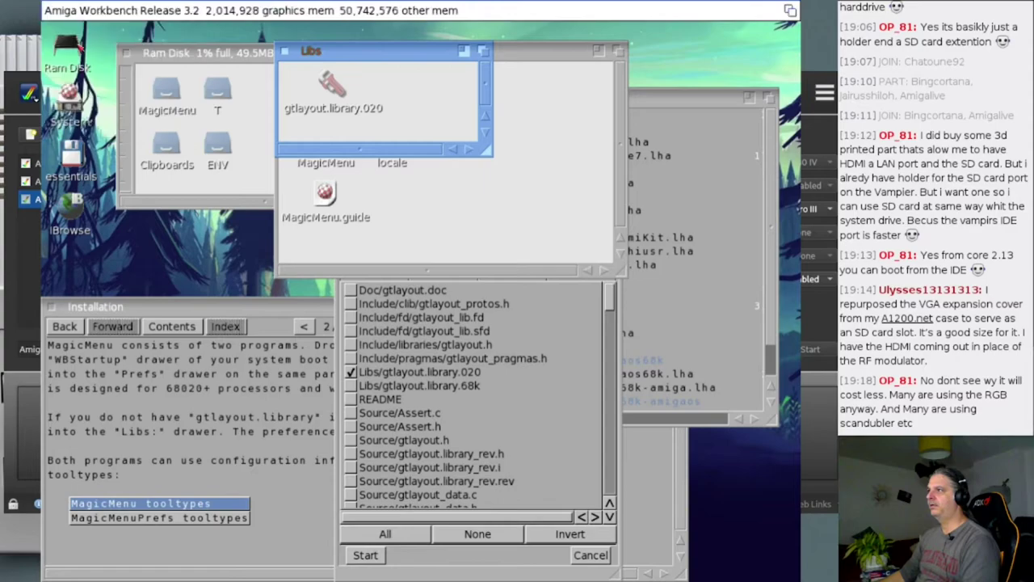
pyautogui.write('newshell')
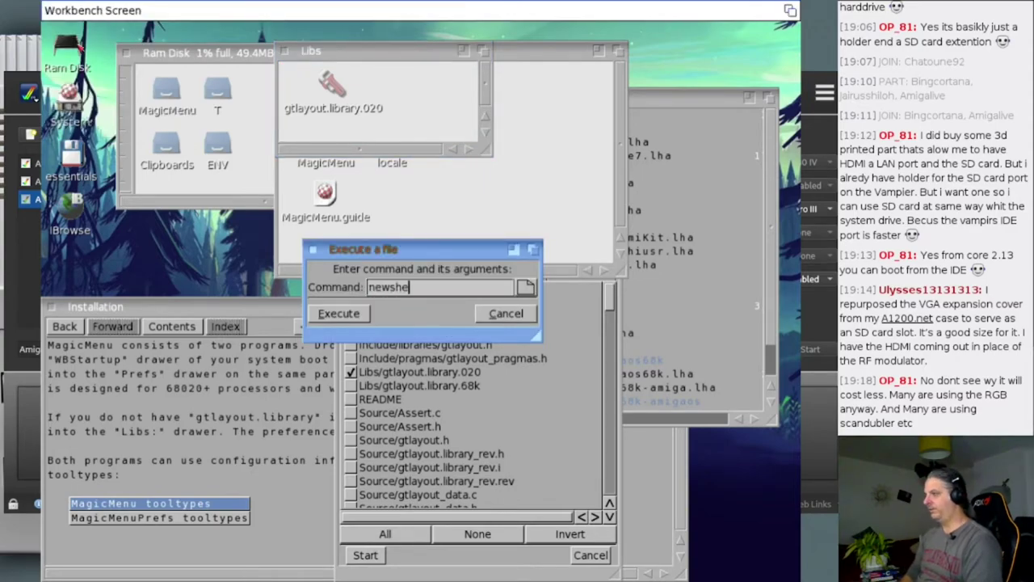
pyautogui.press('Return')
pyautogui.moveTo(170, 46); pyautogui.dragTo(172, 198)
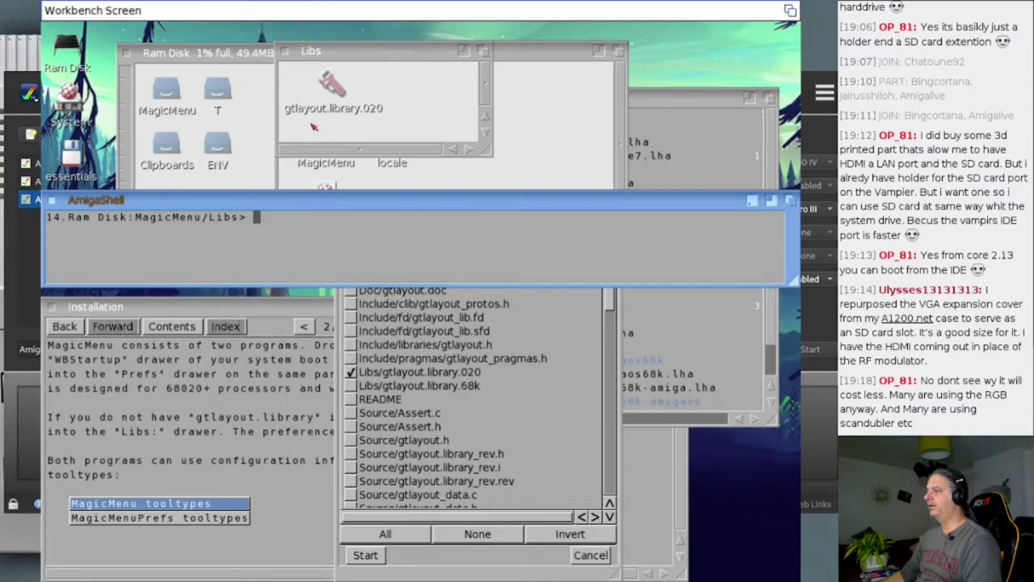
pyautogui.write('copy g')
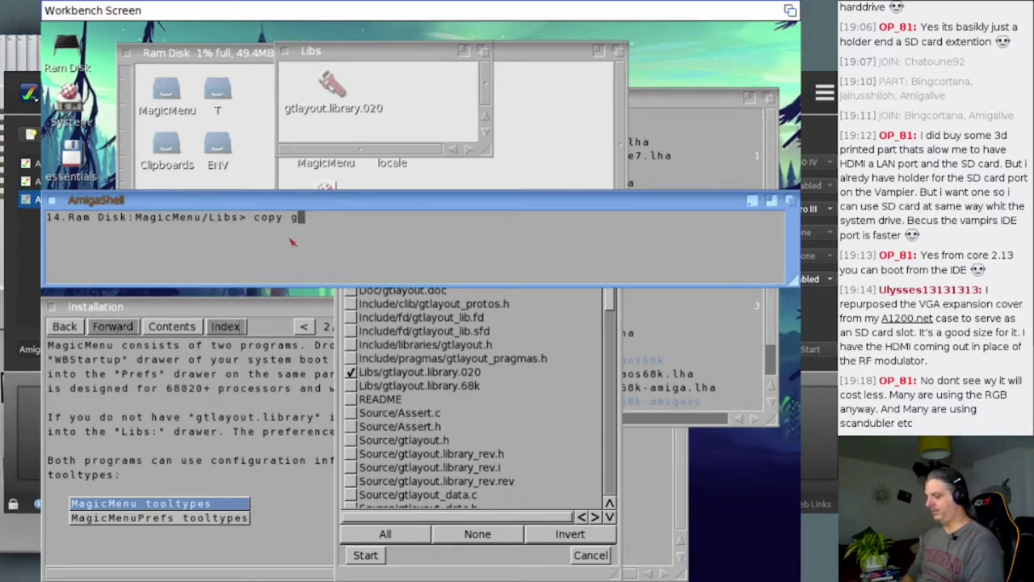
pyautogui.write('tlayout.library.020 l')
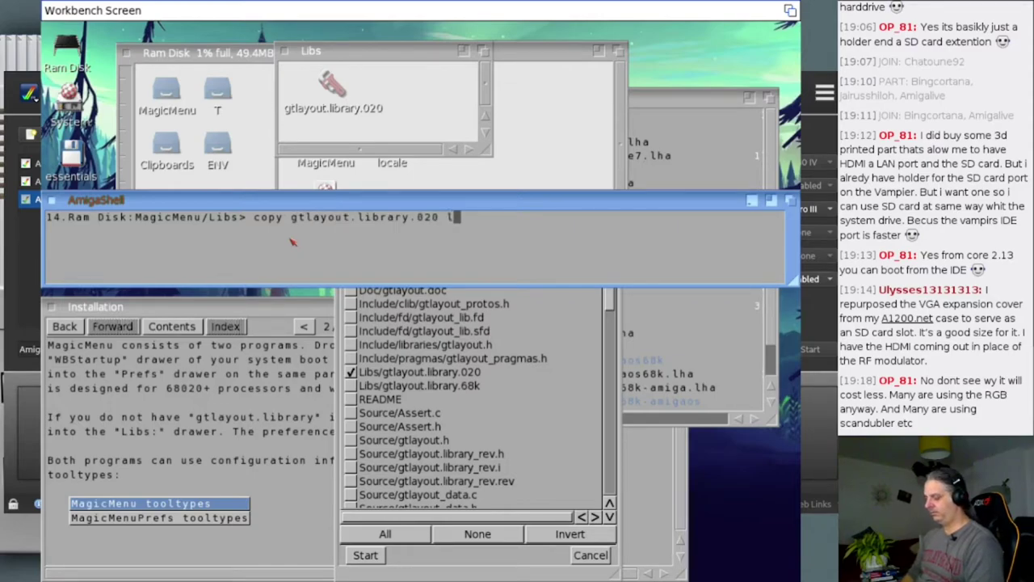
pyautogui.write('ibs:')
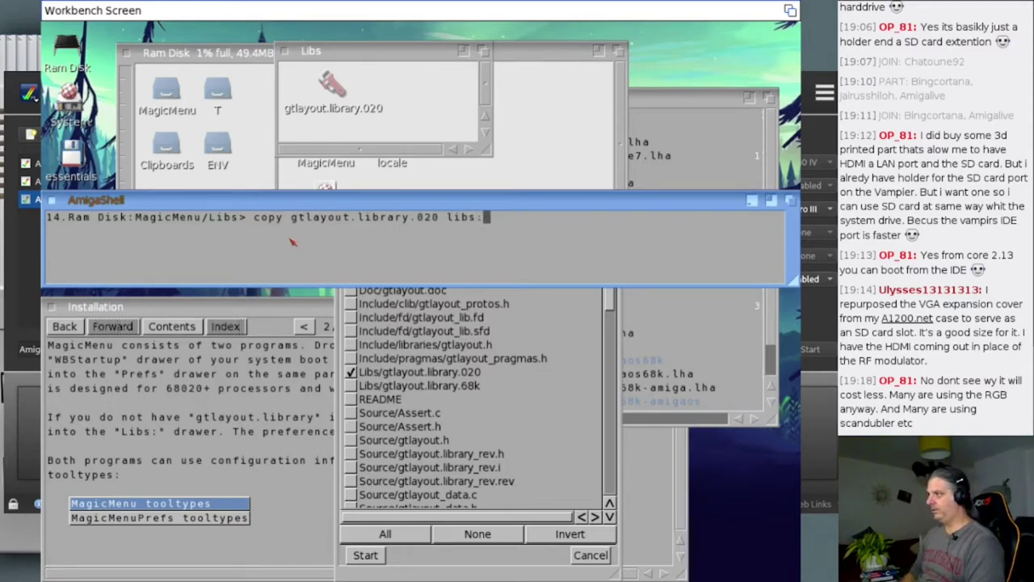
pyautogui.write('gtlayout')
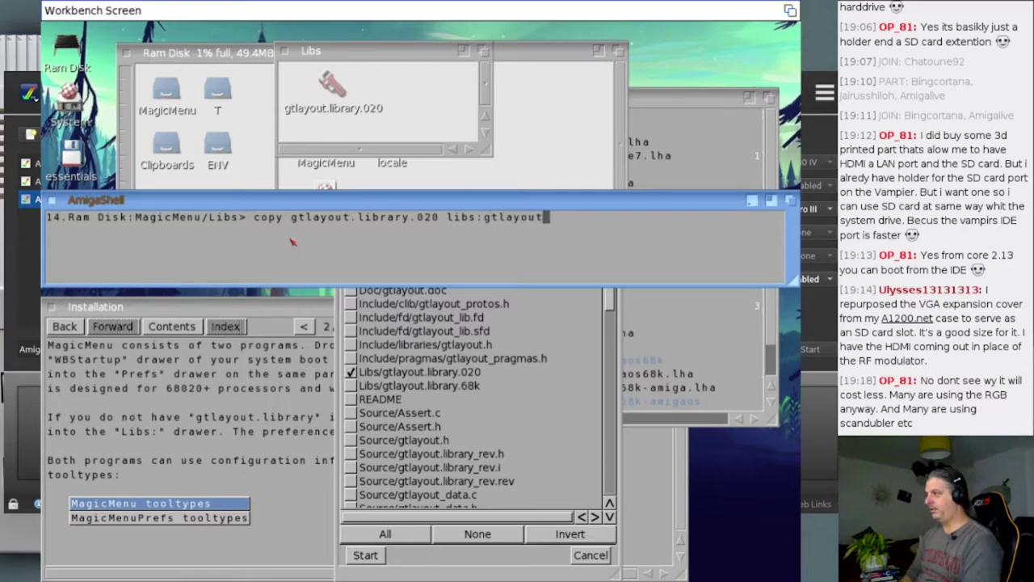
pyautogui.write('.library')
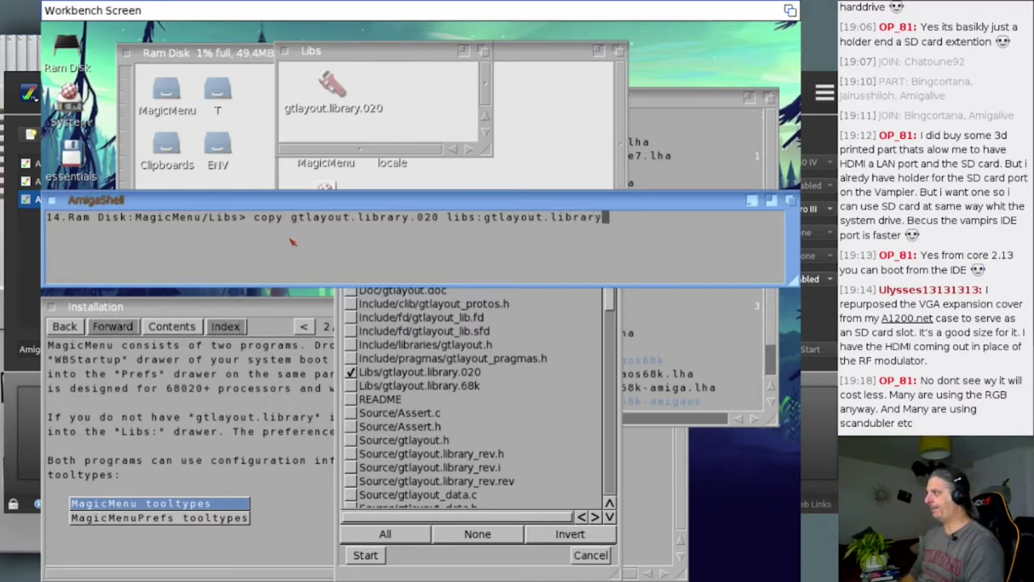
pyautogui.press('Return')
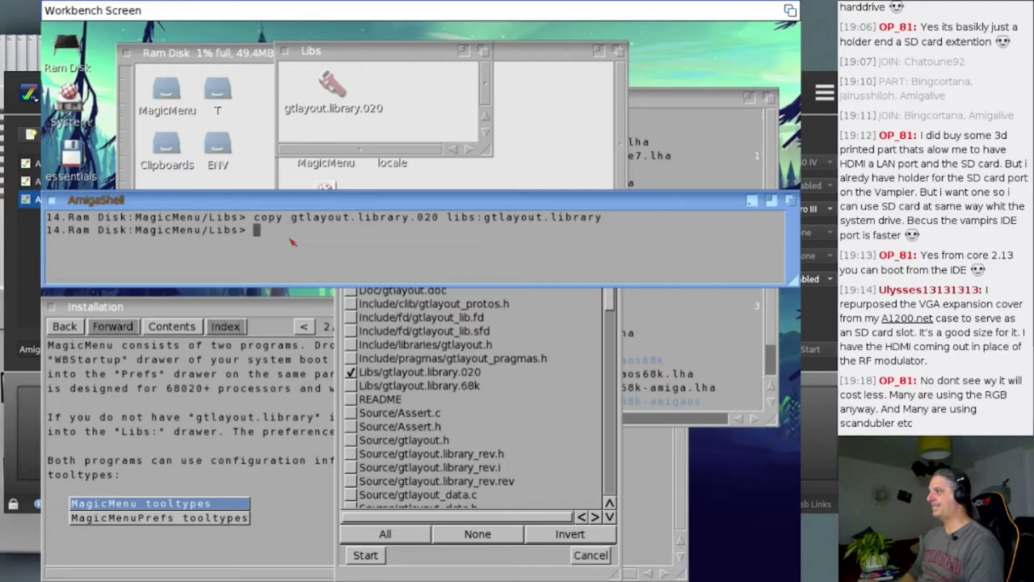
# Step: Close the shell, Libs, MagicMenu and Ram Disk windows
pyautogui.click(50, 200)
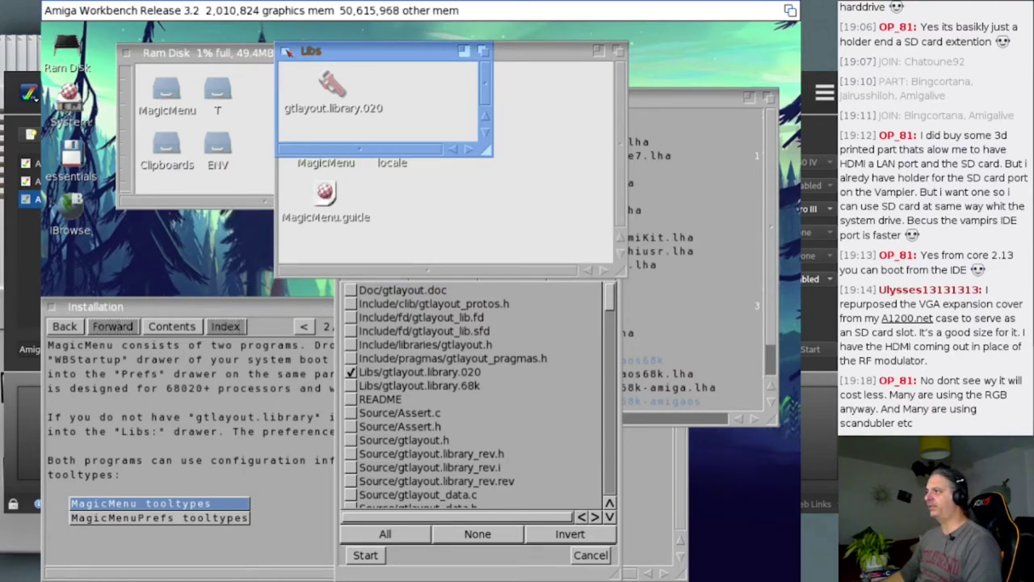
pyautogui.click(285, 51)
pyautogui.click(284, 51)
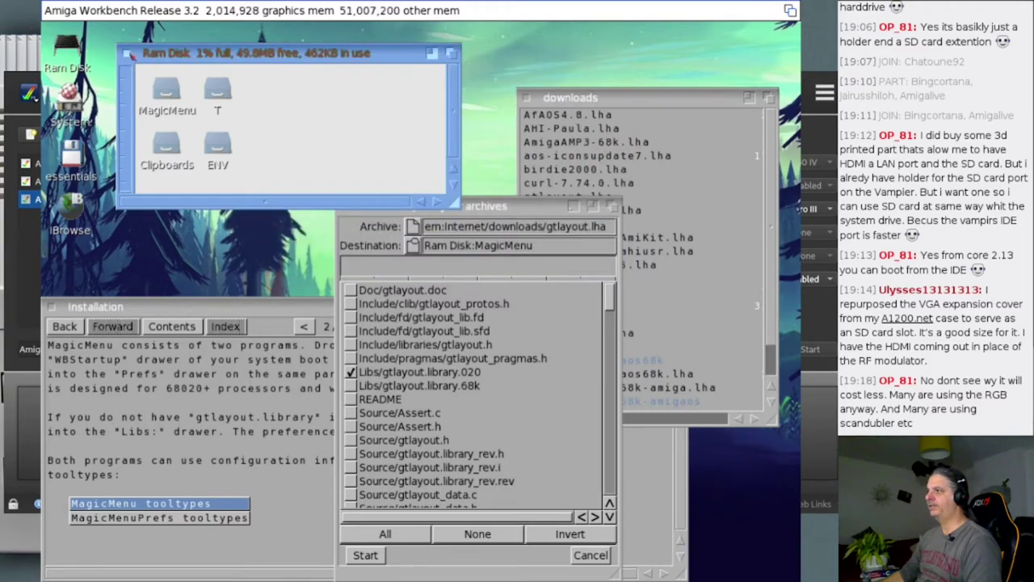
pyautogui.click(127, 53)
# Step: Launch MagicMenuPrefs from System:Prefs, activate its window and close the Prefs drawer
pyautogui.doubleClick(67, 89)
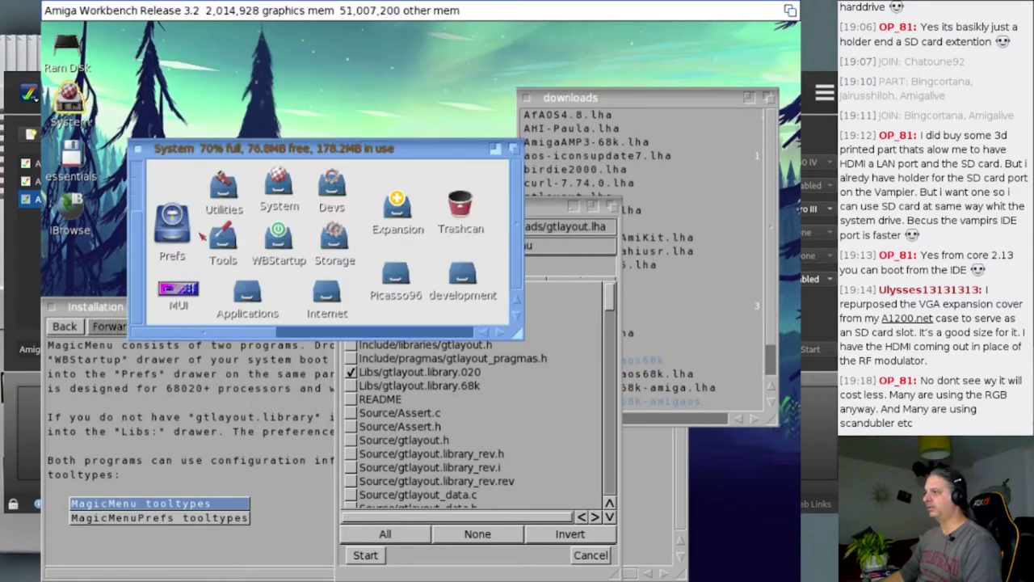
pyautogui.doubleClick(179, 214)
pyautogui.doubleClick(394, 418)
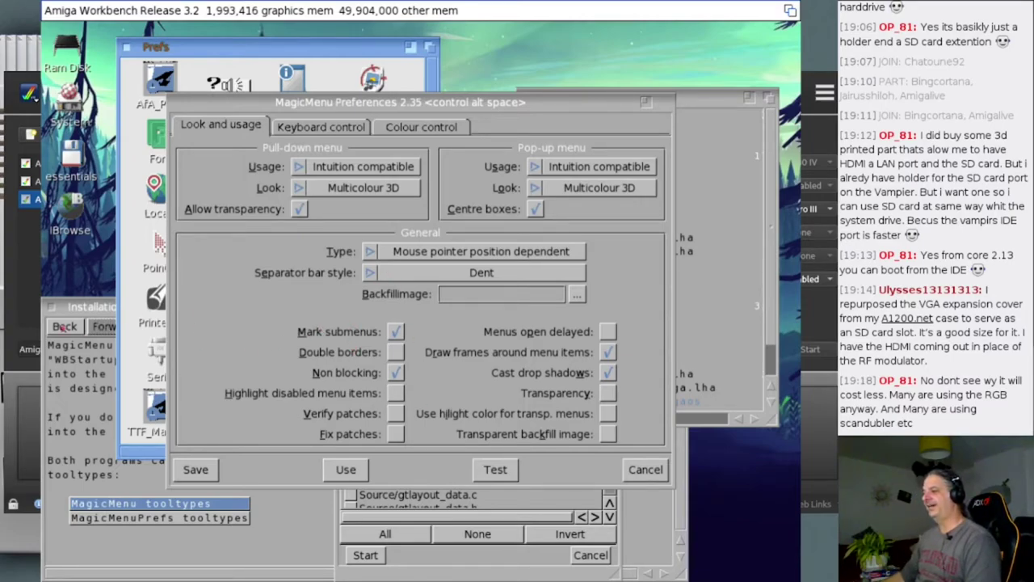
pyautogui.hotkey('ctrl', 'alt', 'space')
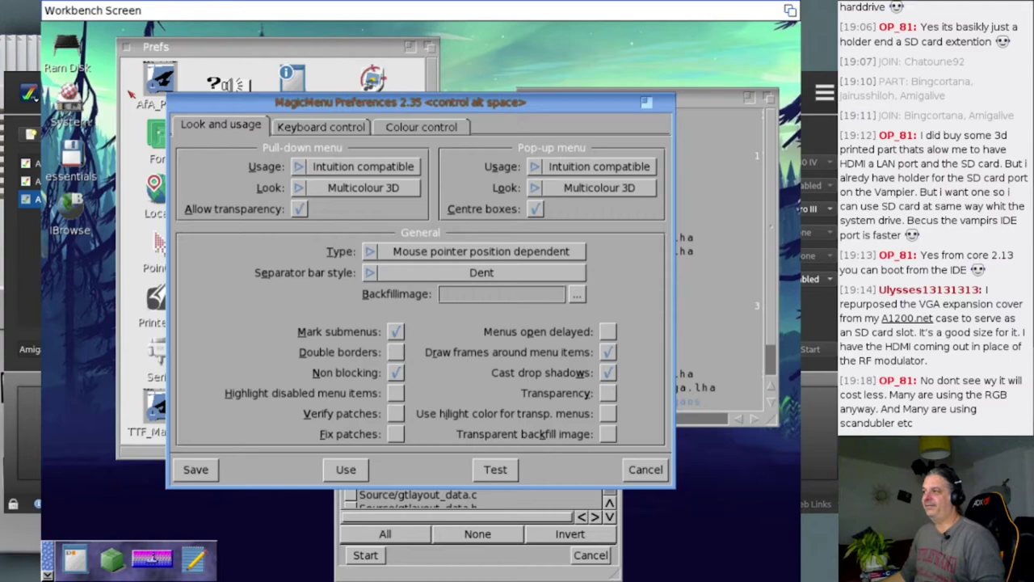
pyautogui.click(129, 48)
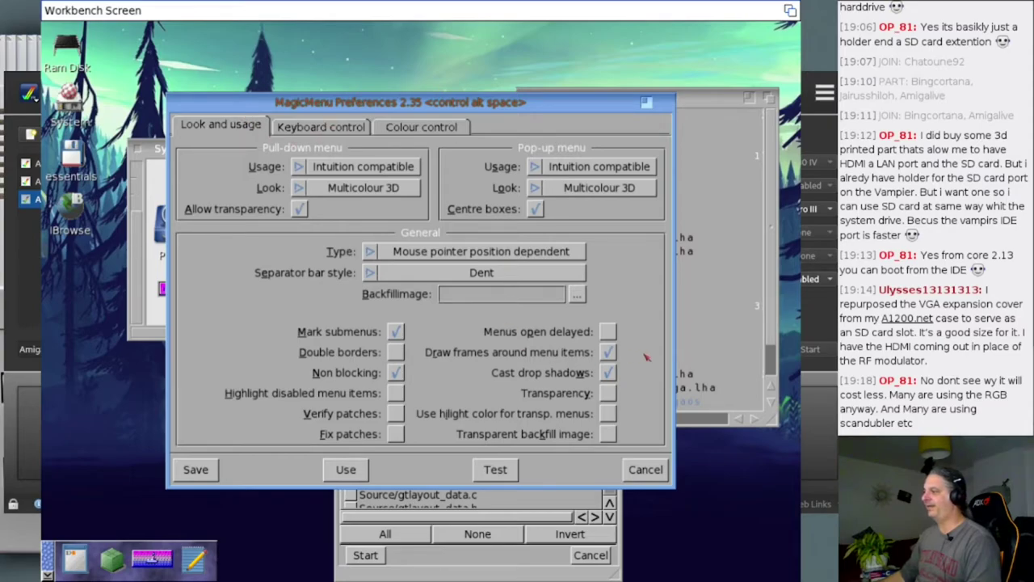
# Step: Close MagicMenu Preferences, the gtlayout installer and the downloads drawer
pyautogui.click(656, 469)
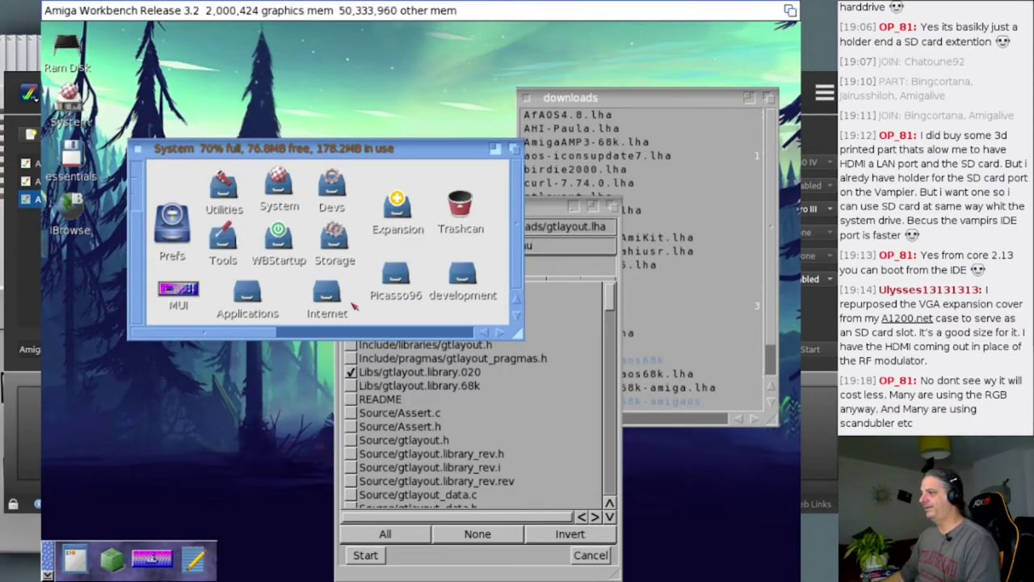
pyautogui.click(591, 555)
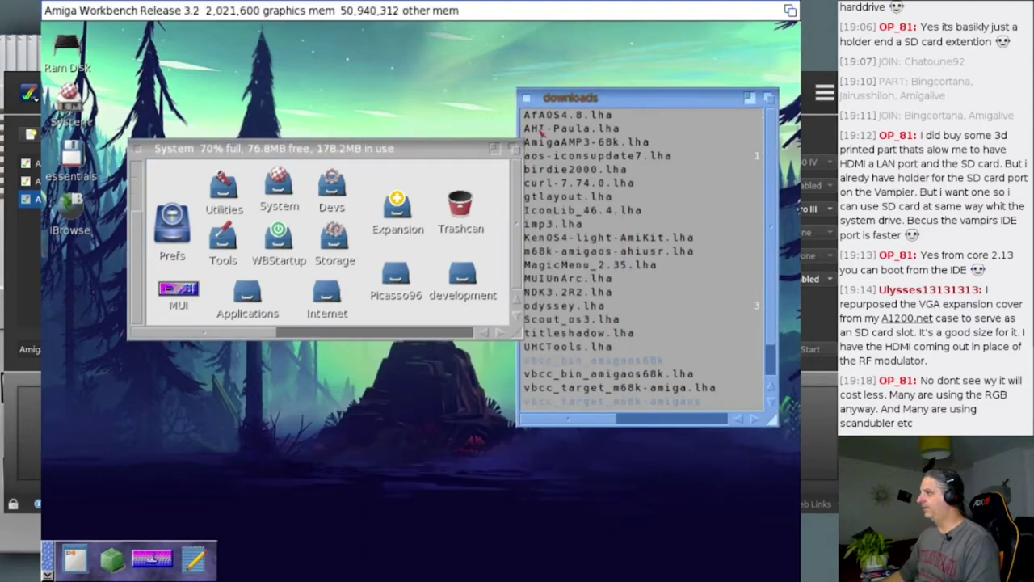
pyautogui.click(526, 98)
# Step: Check the MagicMenu icon in WBStartup, then close WBStartup and System
pyautogui.moveTo(421, 150); pyautogui.dragTo(444, 52)
pyautogui.doubleClick(307, 144)
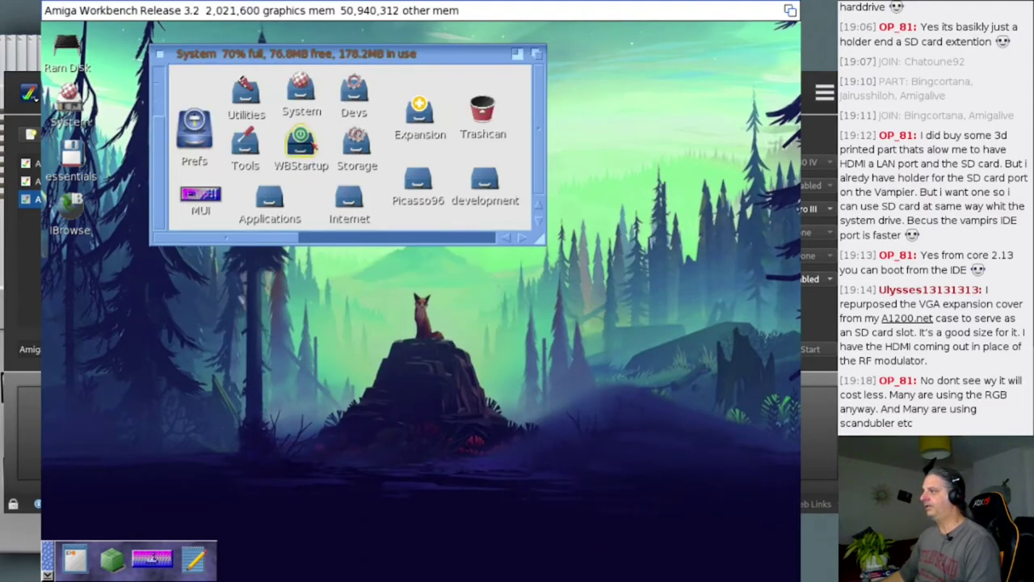
pyautogui.click(330, 282)
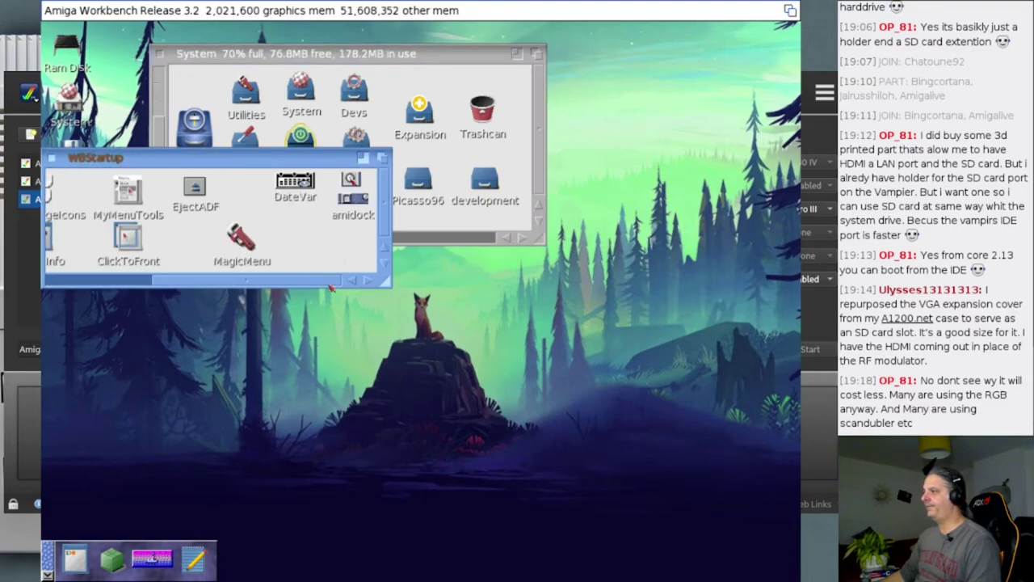
pyautogui.moveTo(330, 287); pyautogui.dragTo(324, 287)
pyautogui.click(260, 243)
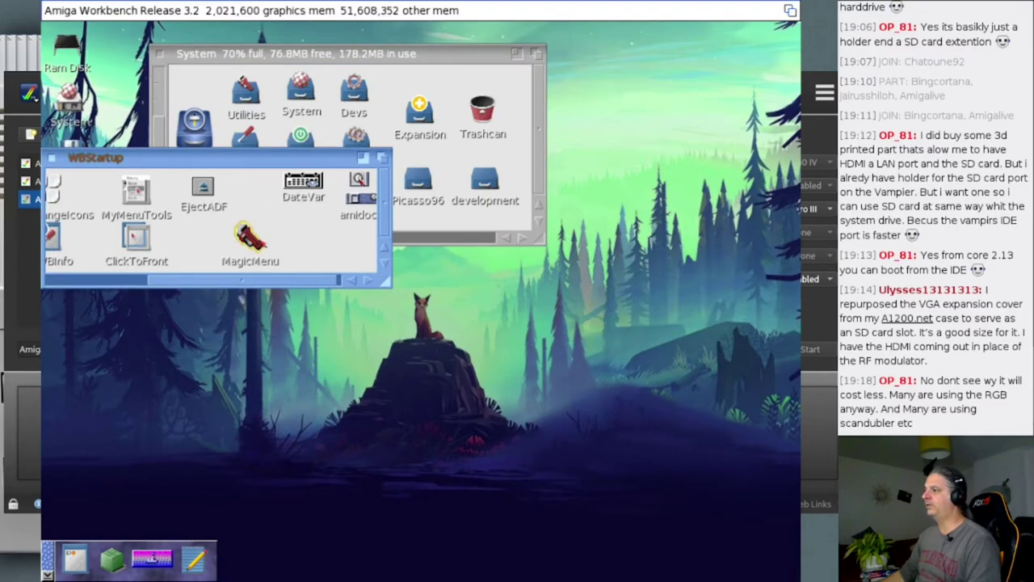
pyautogui.click(169, 343)
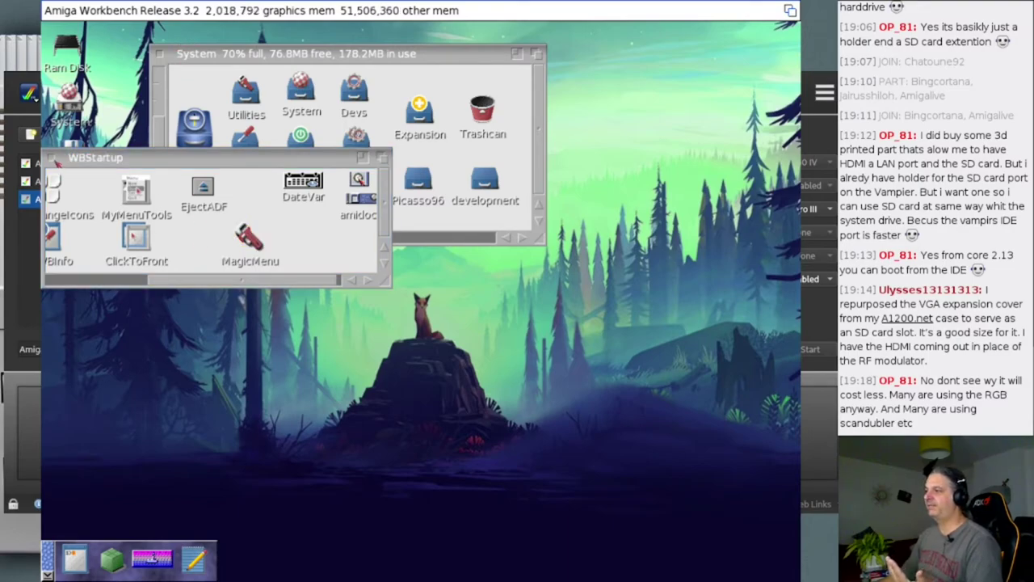
pyautogui.click(51, 158)
pyautogui.click(162, 54)
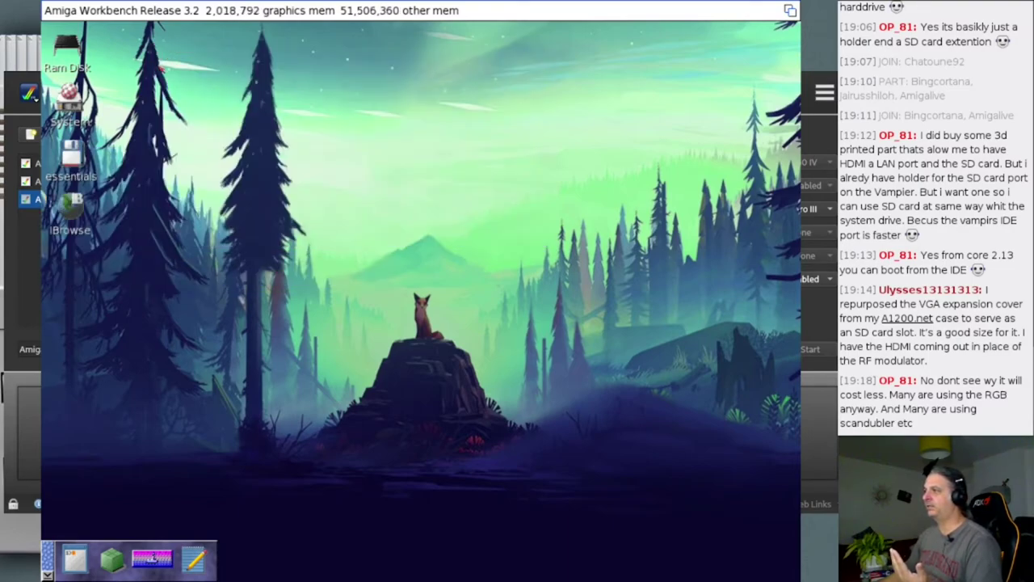
pyautogui.rightClick(158, 7)
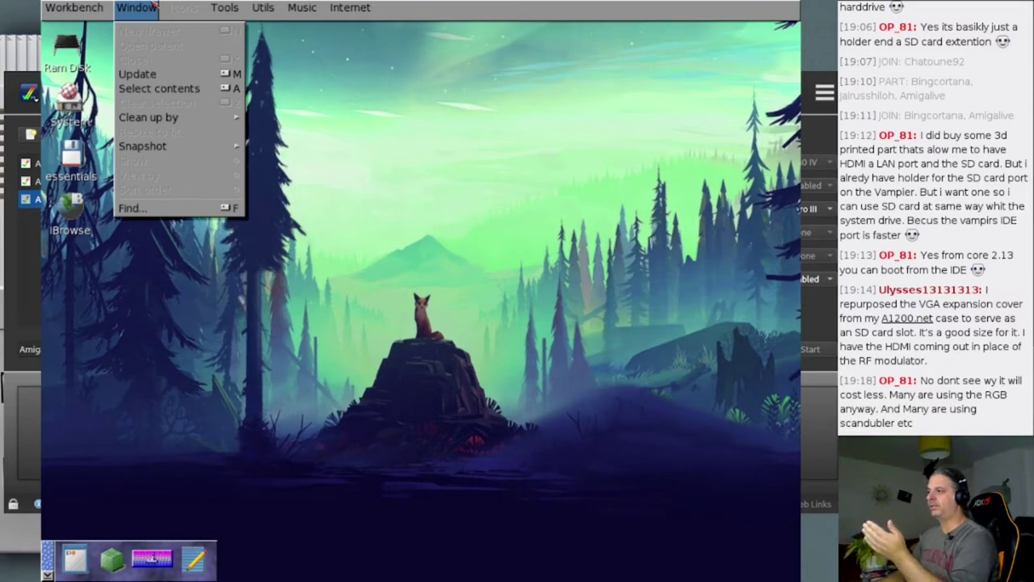
pyautogui.moveTo(106, 6)
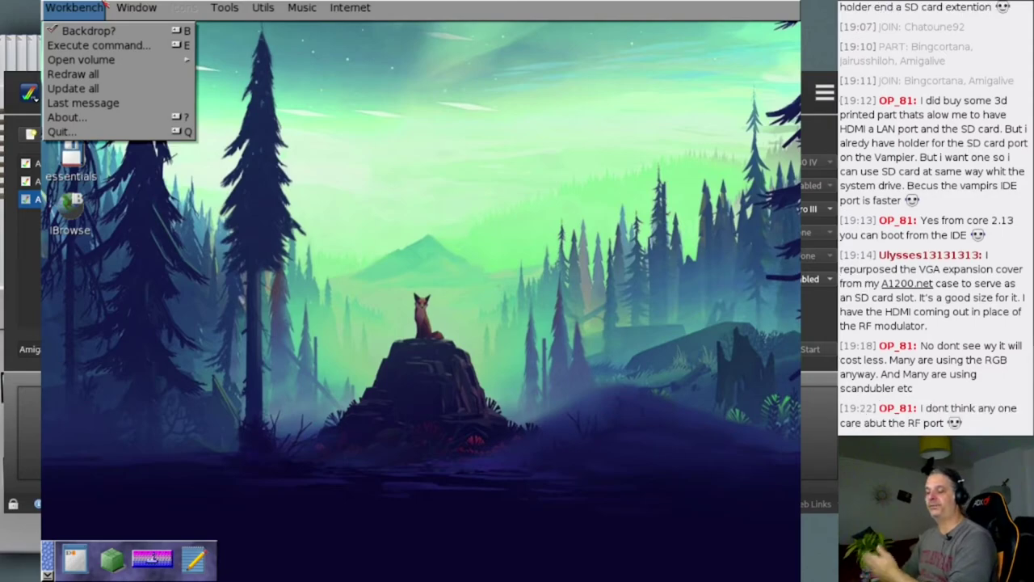
pyautogui.moveTo(145, 6)
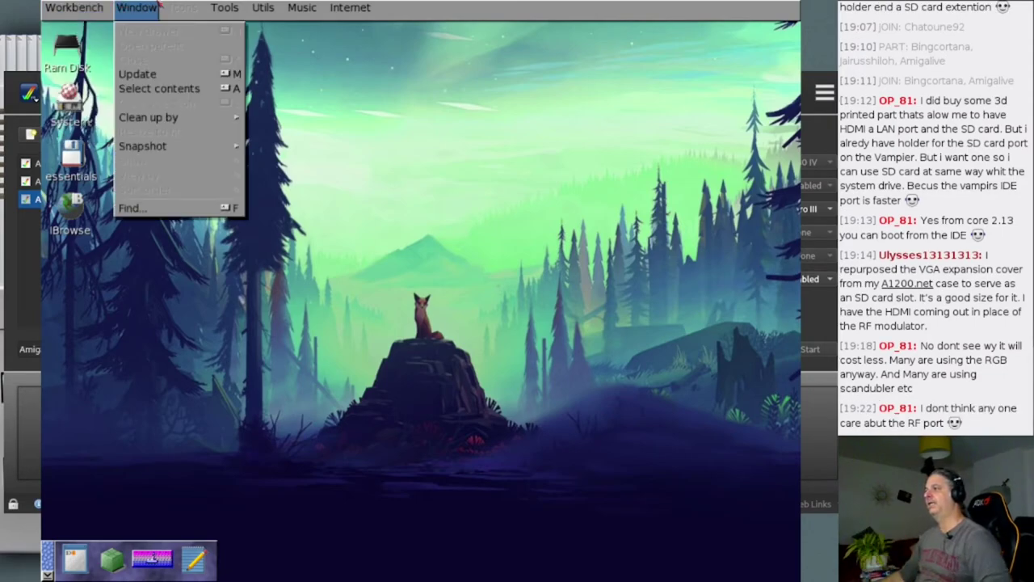
pyautogui.moveTo(292, 5)
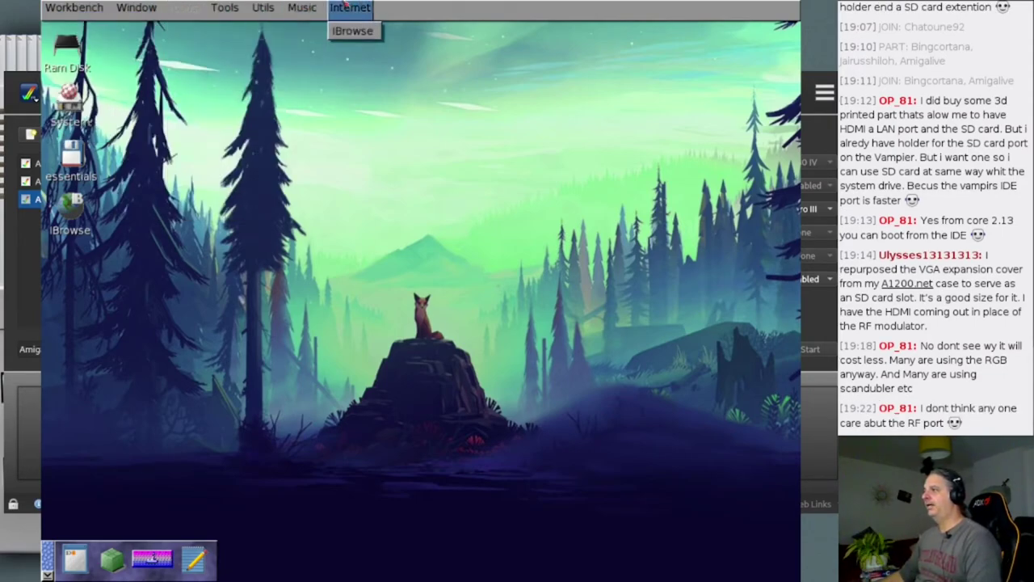
pyautogui.rightClick(326, 139)
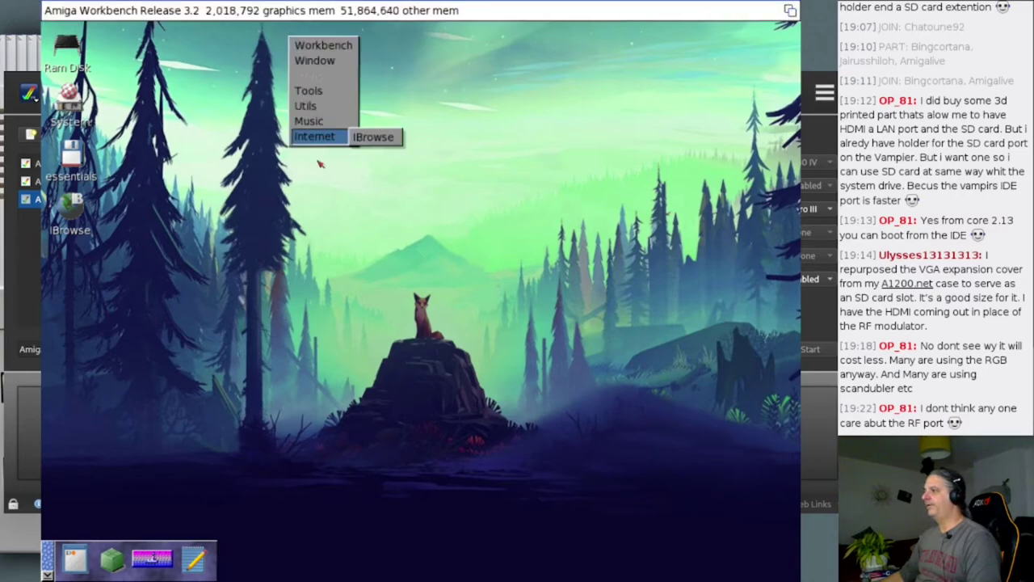
pyautogui.rightClick(353, 293)
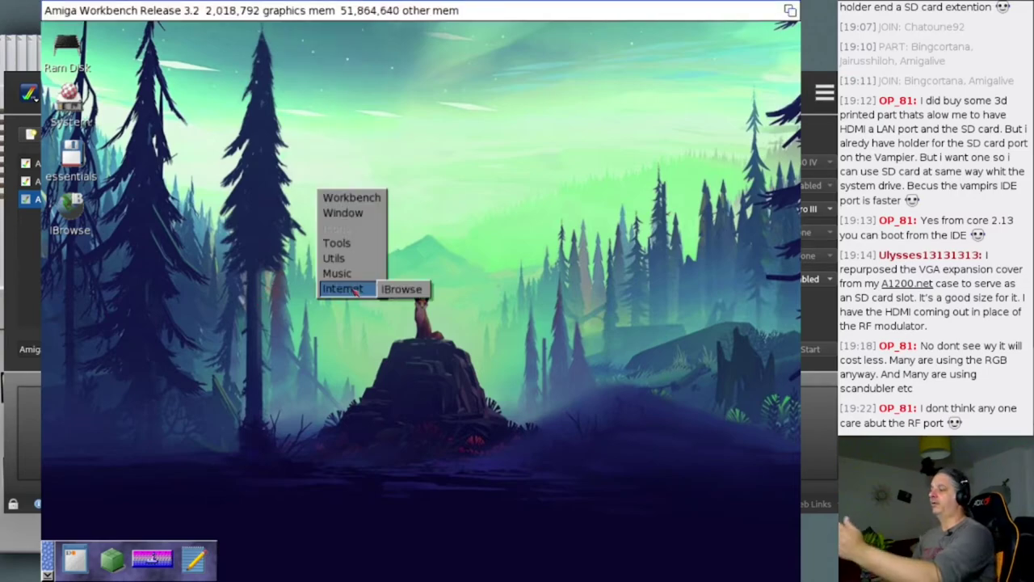
pyautogui.moveTo(351, 278)
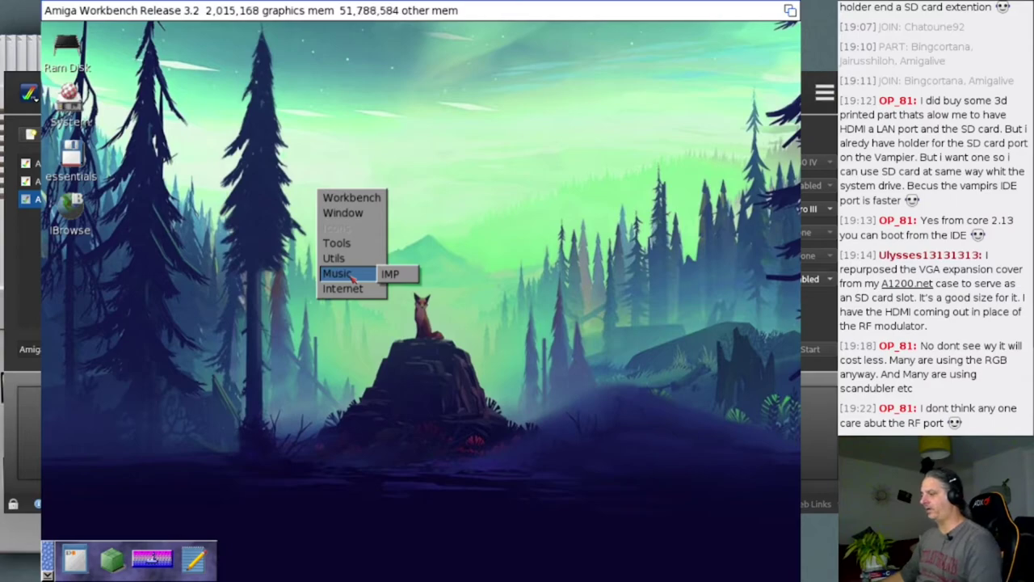
pyautogui.moveTo(360, 249)
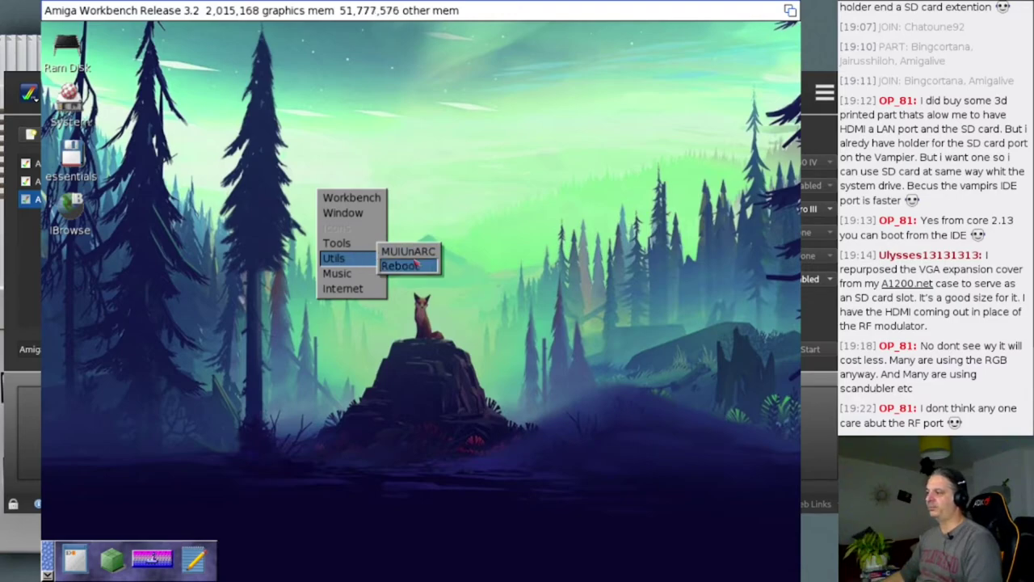
pyautogui.rightClick(220, 300)
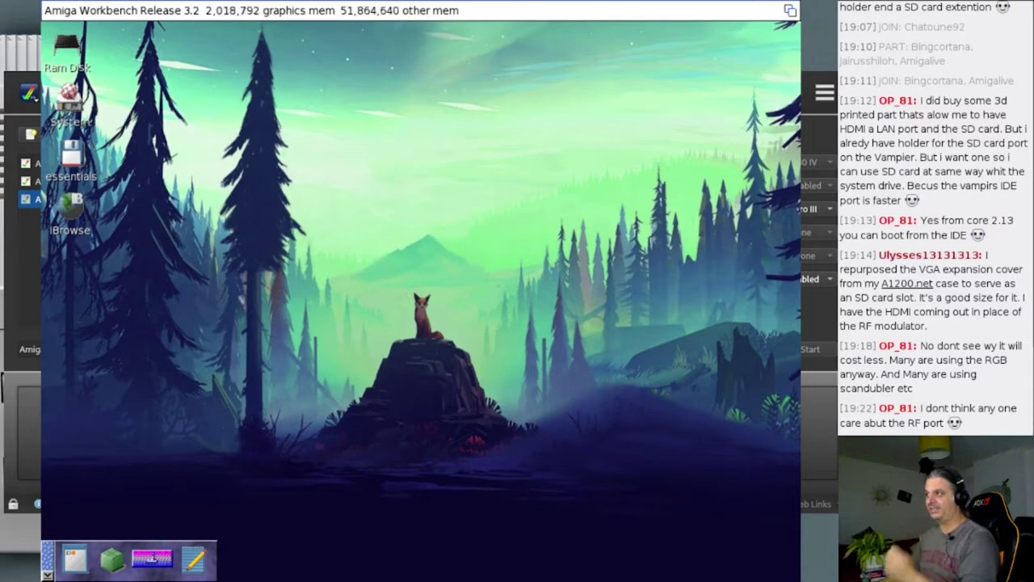
# Step: Relaunch MagicMenuPrefs from System:Prefs, close both drawers and activate its window
pyautogui.doubleClick(69, 97)
pyautogui.doubleClick(196, 121)
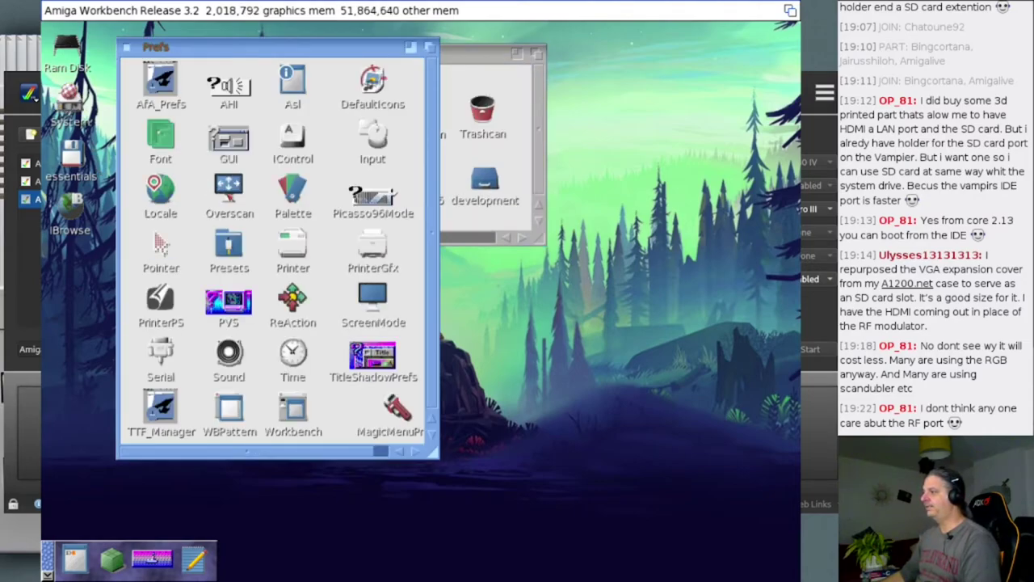
pyautogui.doubleClick(394, 407)
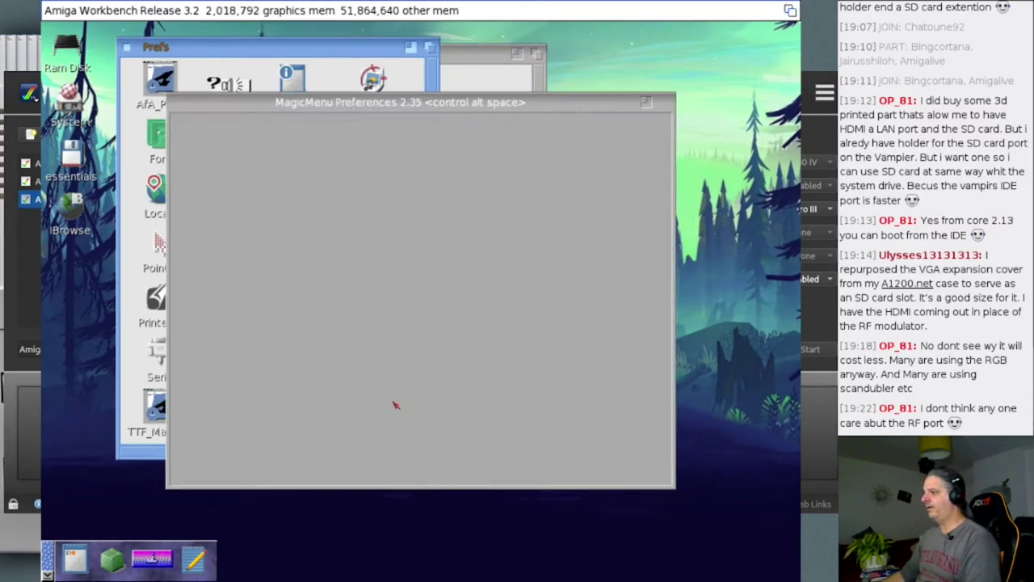
pyautogui.click(125, 47)
pyautogui.click(160, 54)
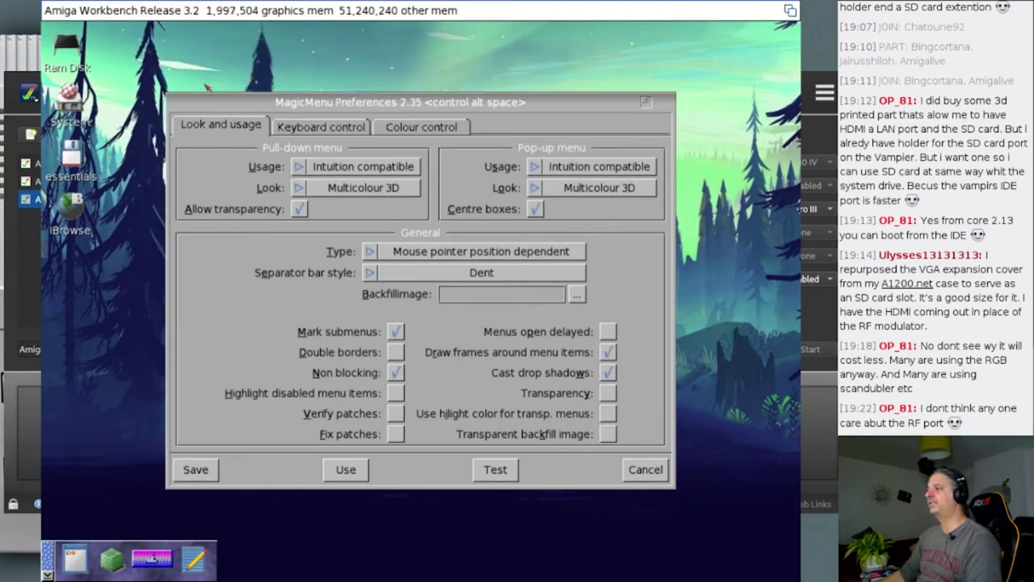
pyautogui.click(229, 105)
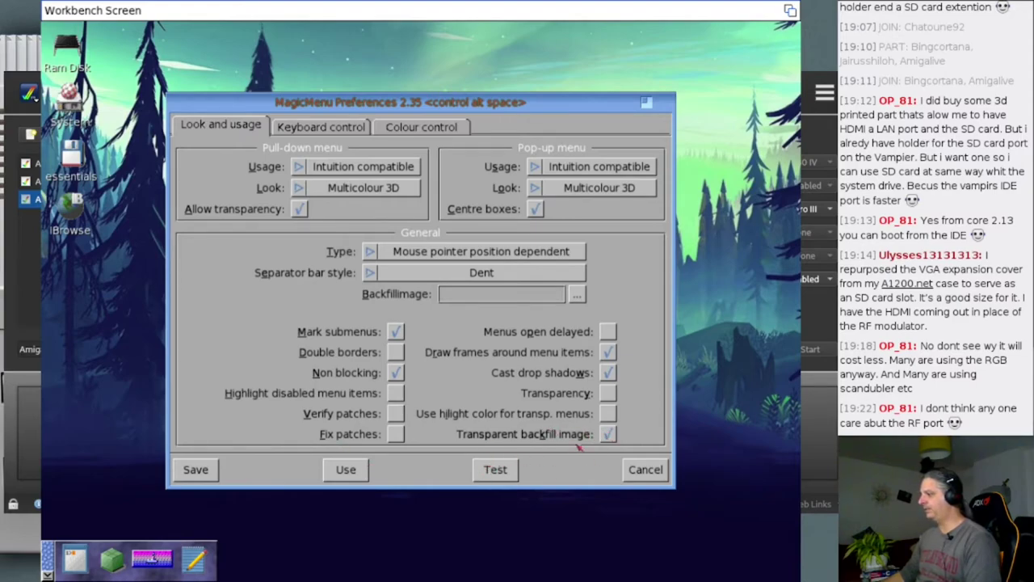
# Step: Tick Transparency, test it, and check the see-through Settings and Workbench Window menus
pyautogui.click(608, 394)
pyautogui.click(495, 468)
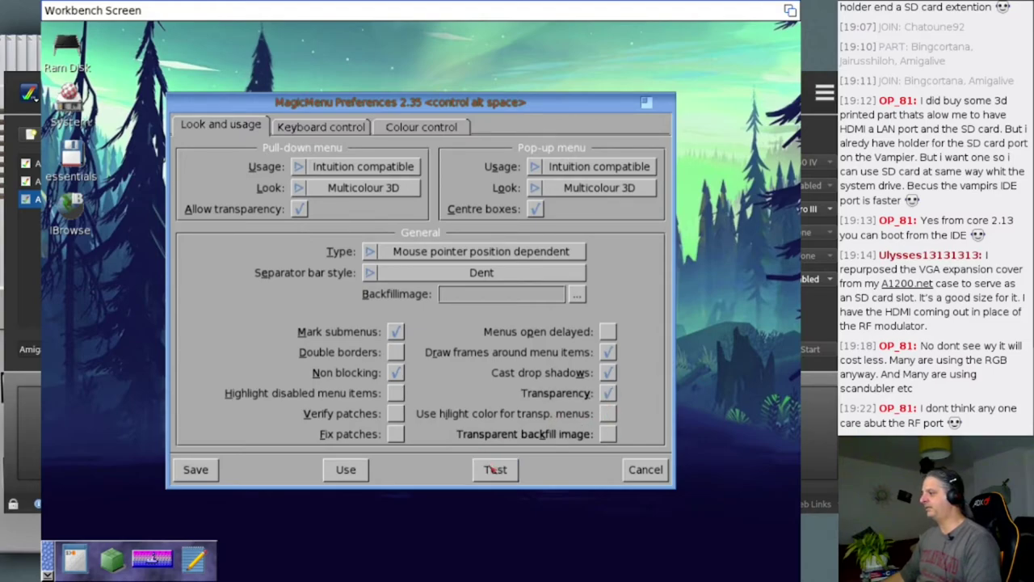
pyautogui.rightClick(252, 21)
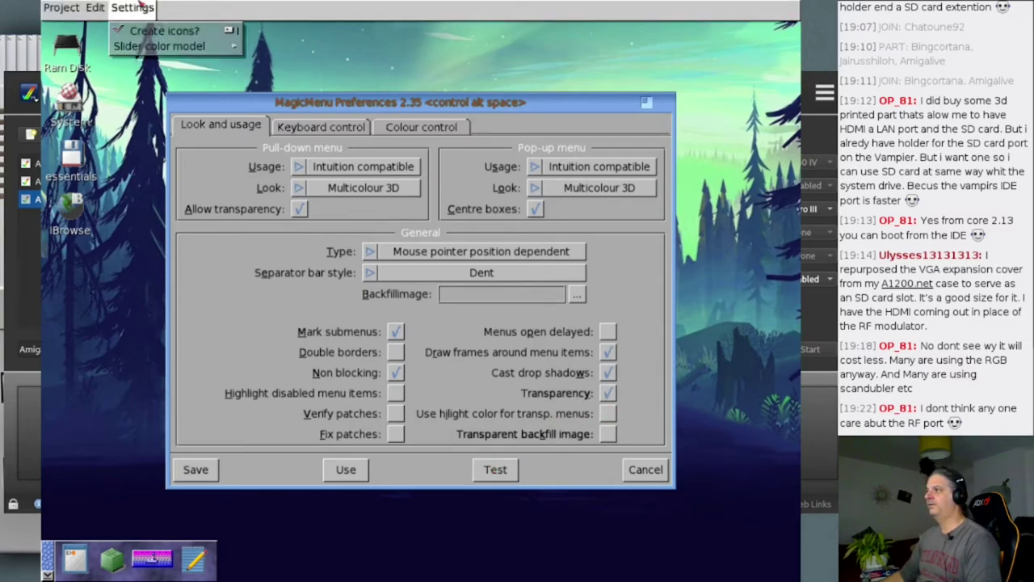
pyautogui.click(176, 58)
pyautogui.rightClick(152, 5)
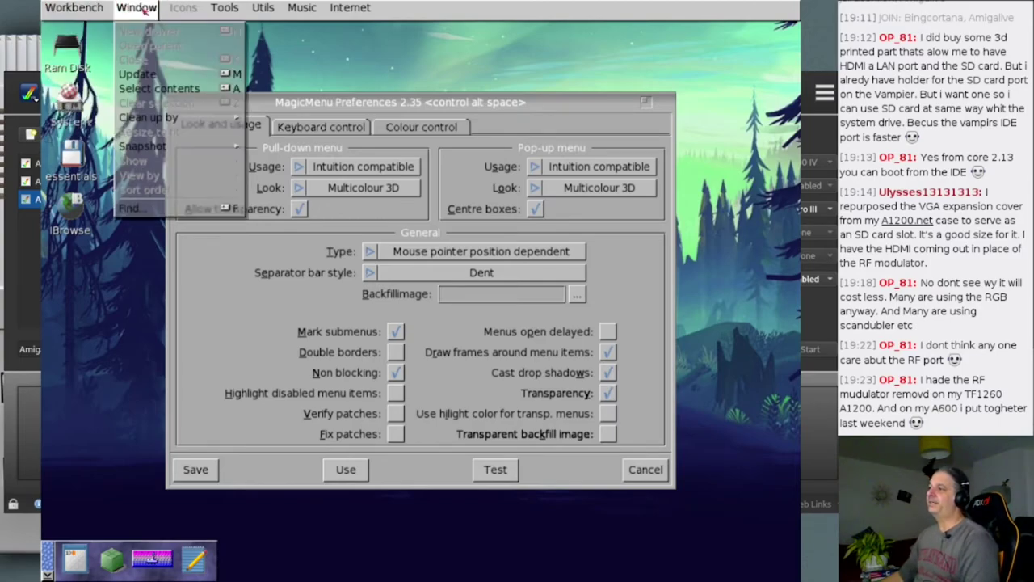
# Step: Browse the MagicMenu pop-up through Window and Tools to the Internet submenu listing IBrowse
pyautogui.rightClick(131, 232)
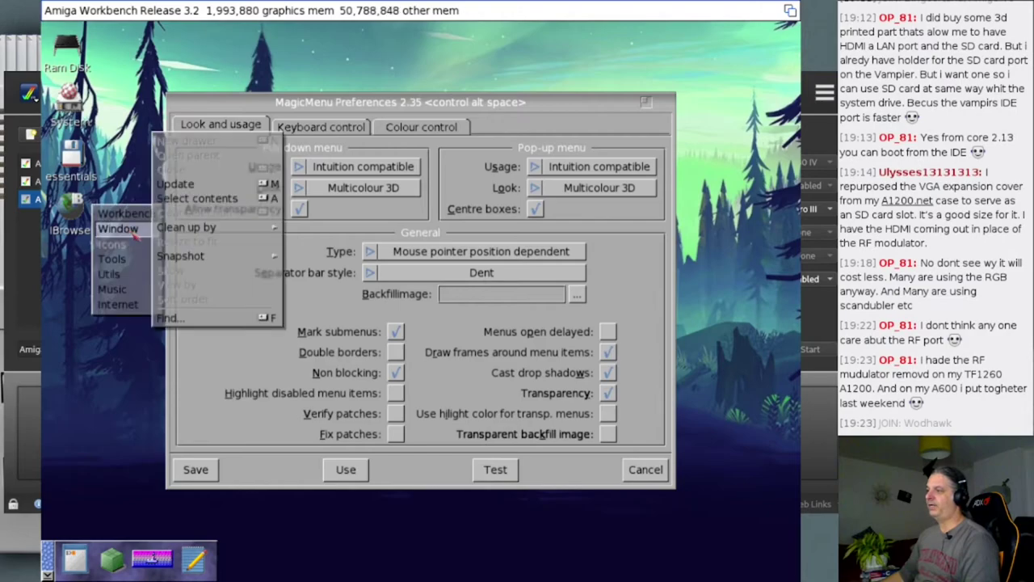
pyautogui.moveTo(131, 303)
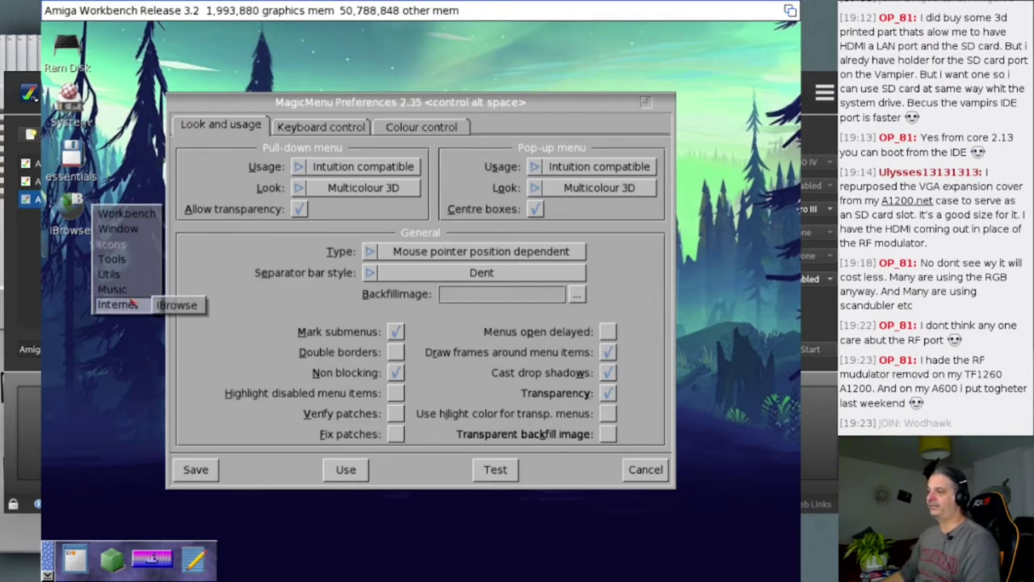
pyautogui.moveTo(131, 215)
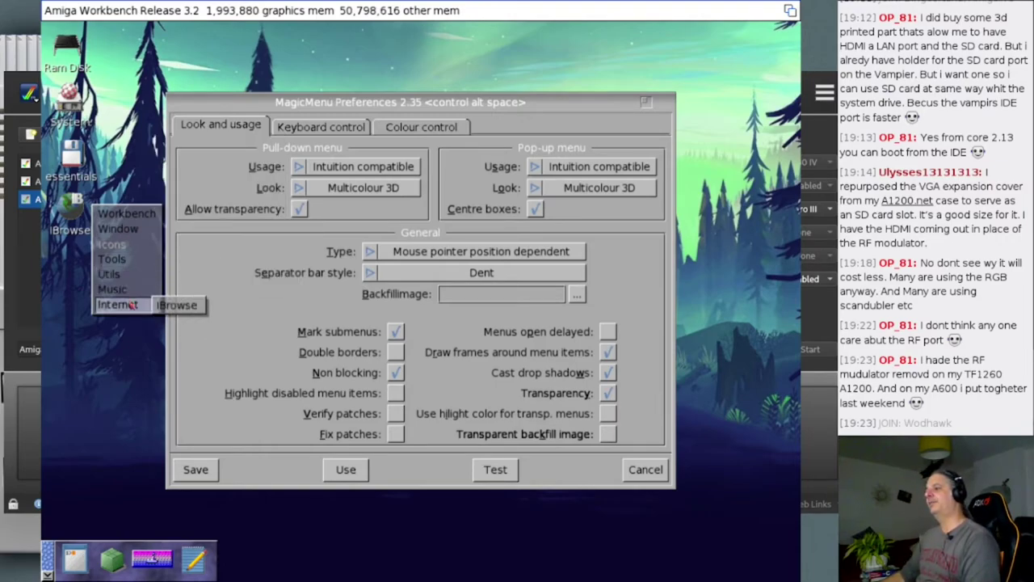
pyautogui.moveTo(113, 258)
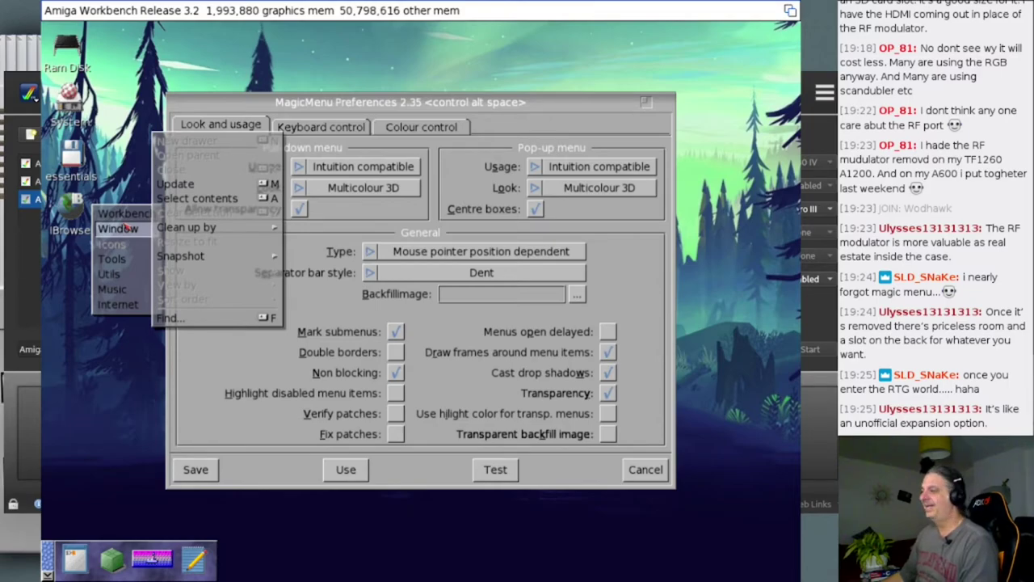
pyautogui.moveTo(122, 259)
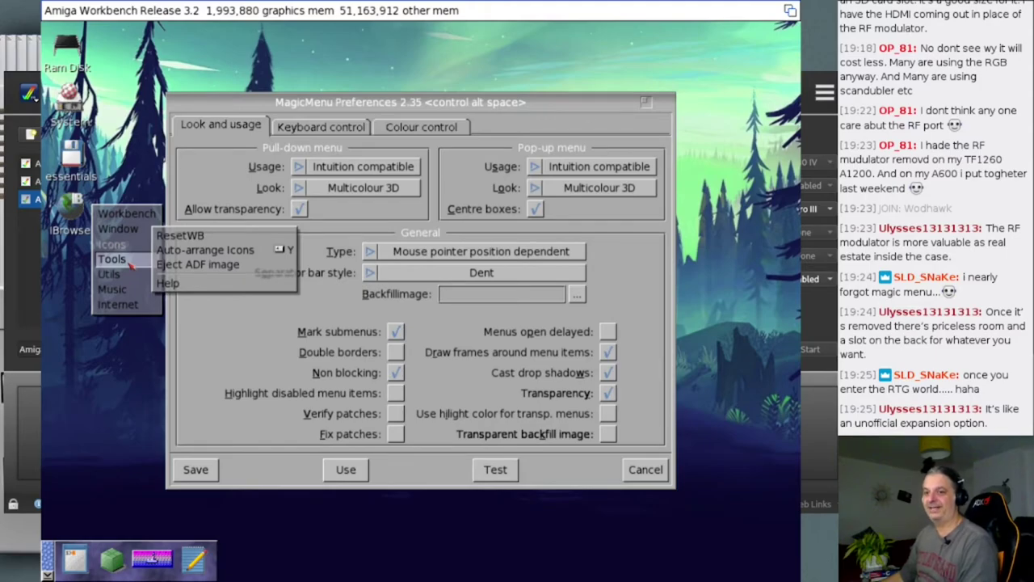
# Step: Close the pop-up menu, then reopen the Workbench pop-up menu to show its Tools submenu
pyautogui.rightClick(118, 332)
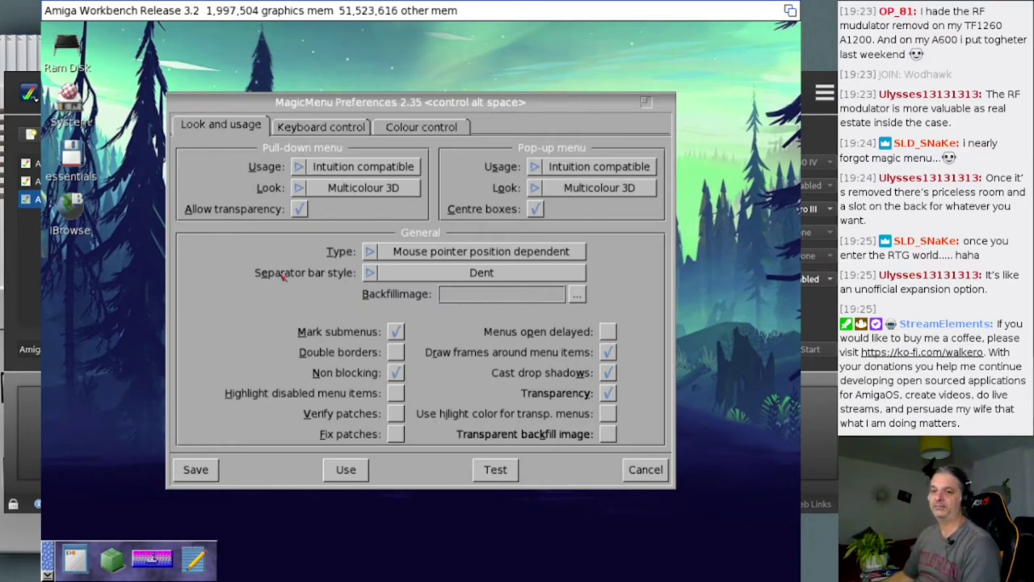
pyautogui.rightClick(156, 53)
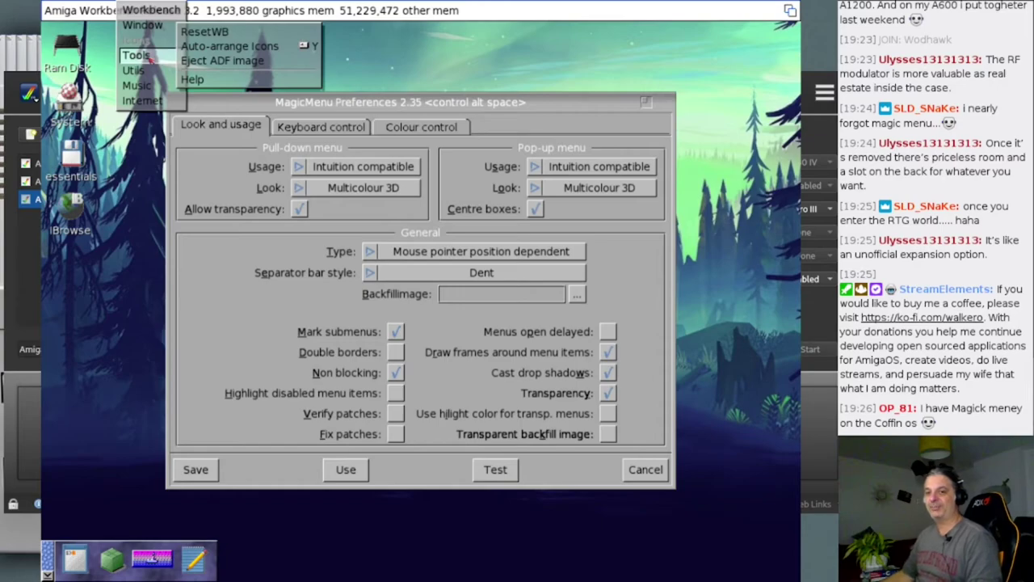
# Step: Highlight Utils in the pop-up menu, then dismiss it without choosing anything
pyautogui.moveTo(149, 71)
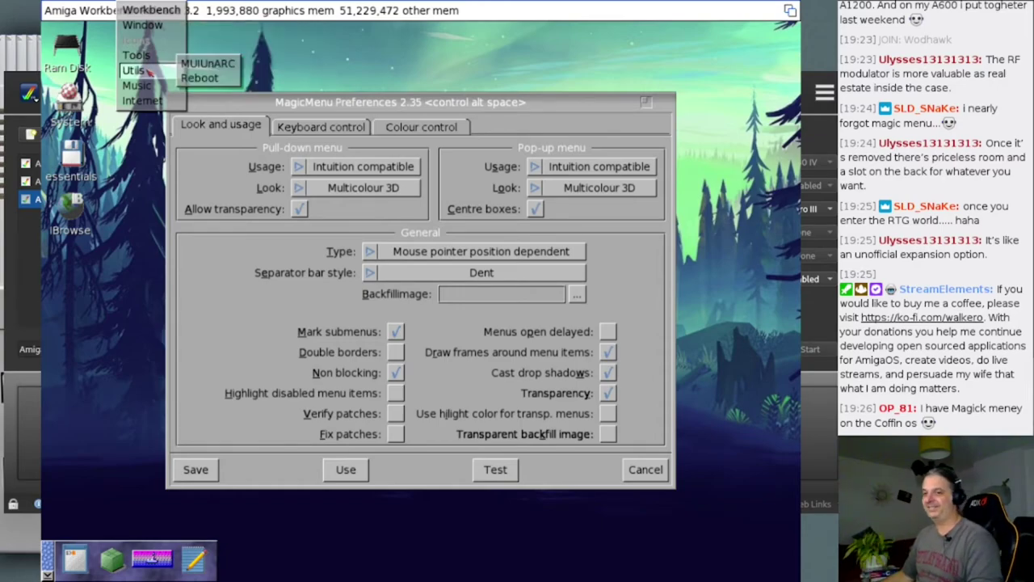
pyautogui.rightClick(142, 171)
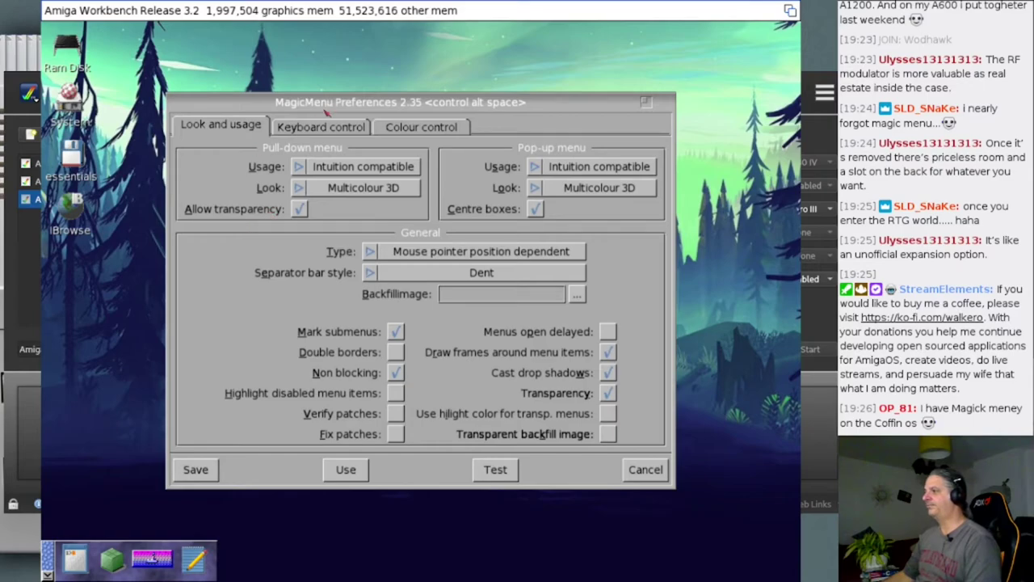
# Step: Show Keyboard control, activate Workbench, and walk its menus with Right Amiga+Space and cursor keys
pyautogui.click(322, 127)
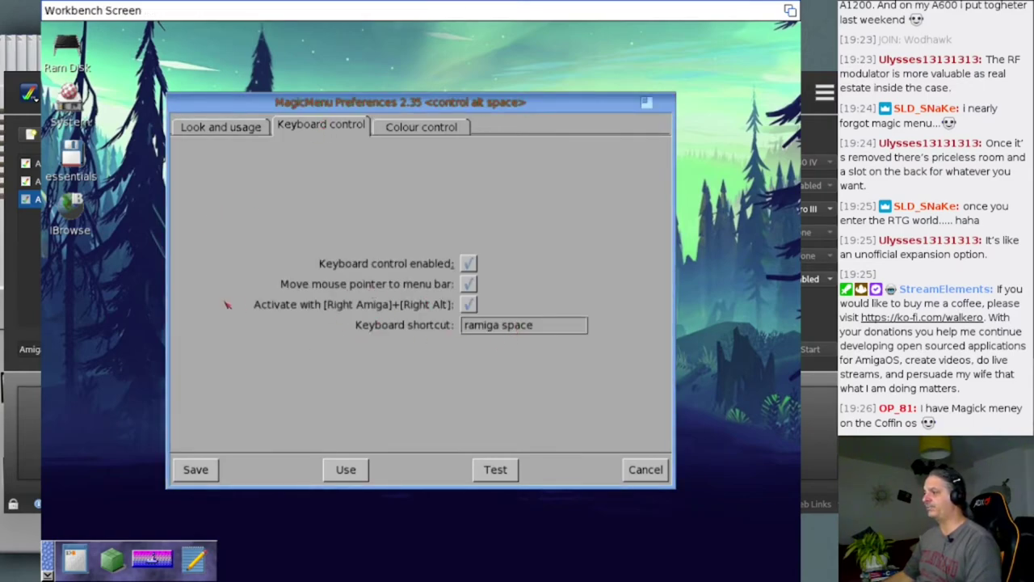
pyautogui.click(165, 299)
pyautogui.press('super+space')
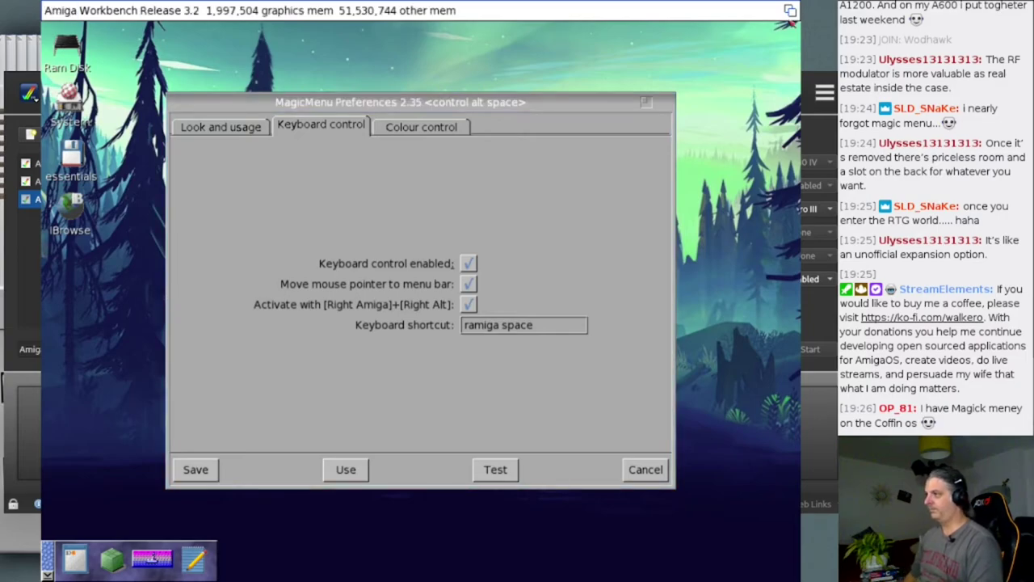
pyautogui.press('Down')
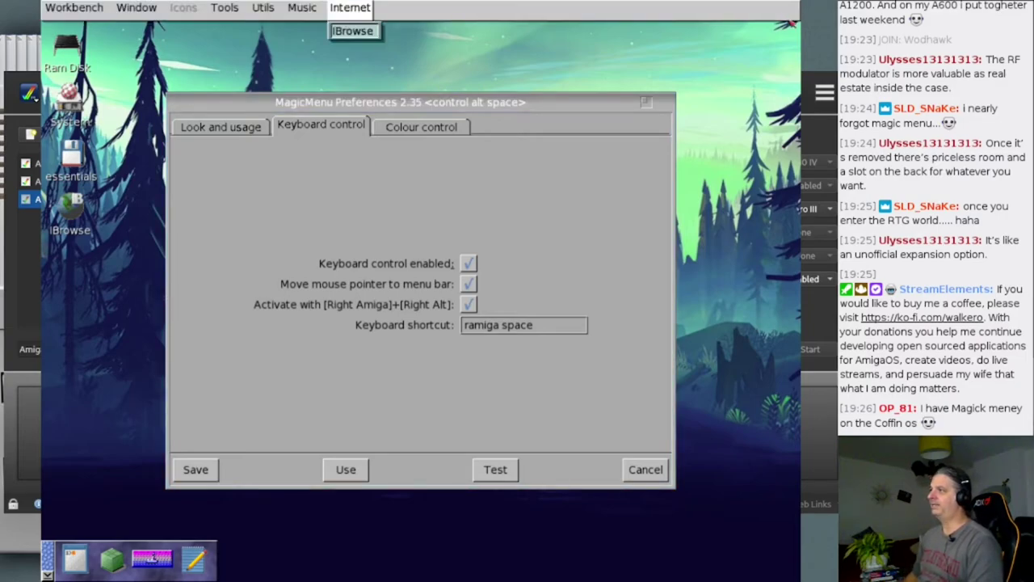
pyautogui.press('Left')
pyautogui.press('Left')
pyautogui.press('Left')
pyautogui.press('Left')
pyautogui.press('Left')
pyautogui.press('Left')
pyautogui.press('Left')
pyautogui.press('Right')
pyautogui.press('Down')
pyautogui.press('Down')
pyautogui.press('Down')
pyautogui.press('Right')
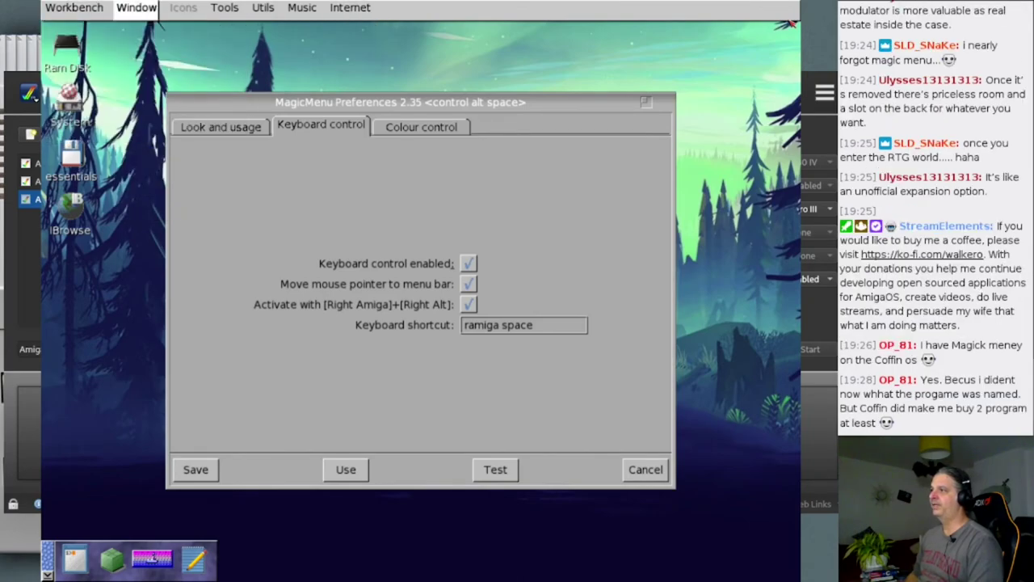
pyautogui.press('Down')
pyautogui.press('Down')
pyautogui.press('Down')
pyautogui.press('Down')
pyautogui.press('Down')
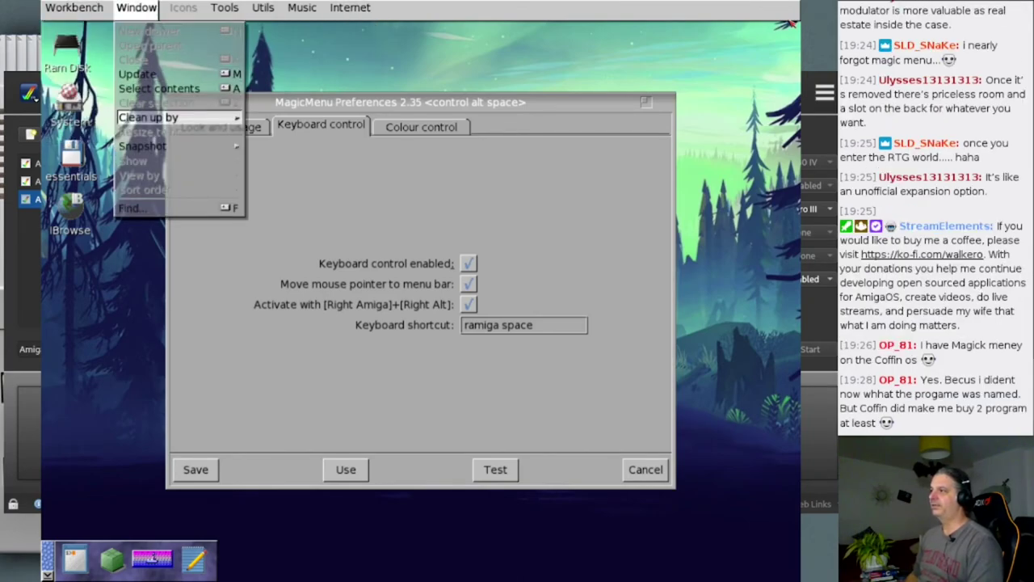
pyautogui.press('Right')
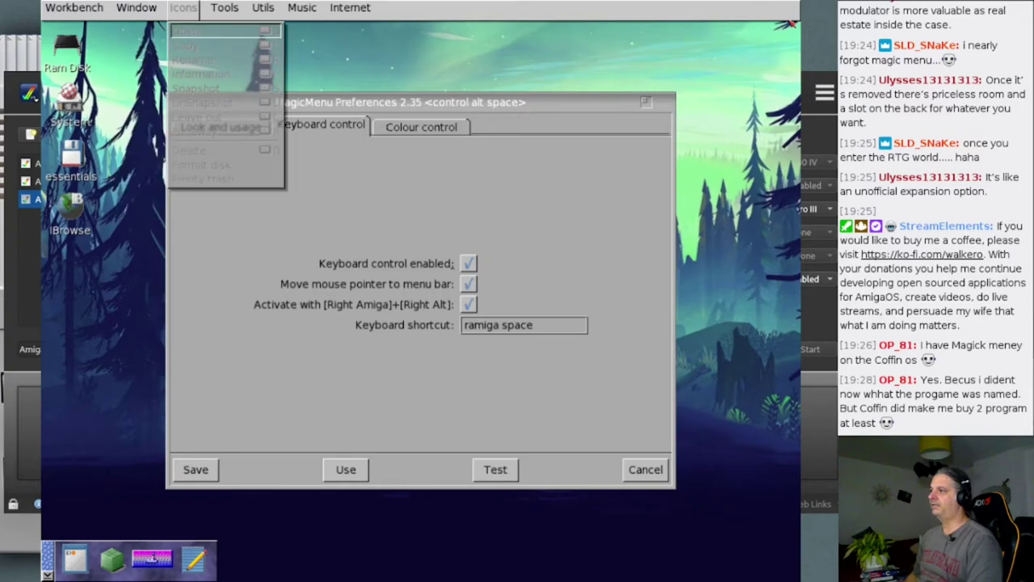
pyautogui.press('Right')
# Step: Launch Utils > MUIUnARC from the keyboard, close its window, and show the Colour control page
pyautogui.press('Down')
pyautogui.press('Down')
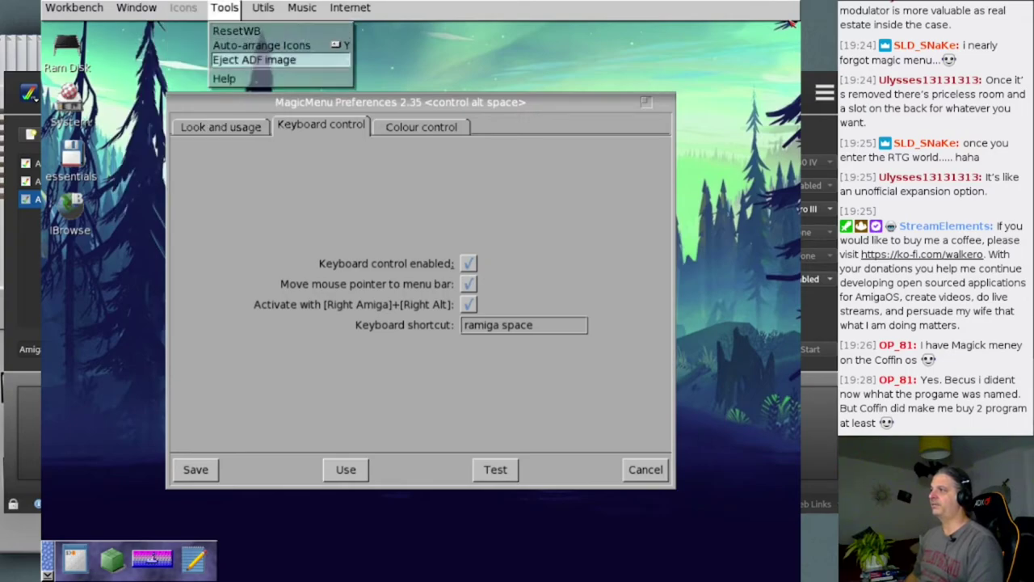
pyautogui.press('Up')
pyautogui.press('Up')
pyautogui.press('Right')
pyautogui.press('Right')
pyautogui.press('Left')
pyautogui.press('Return')
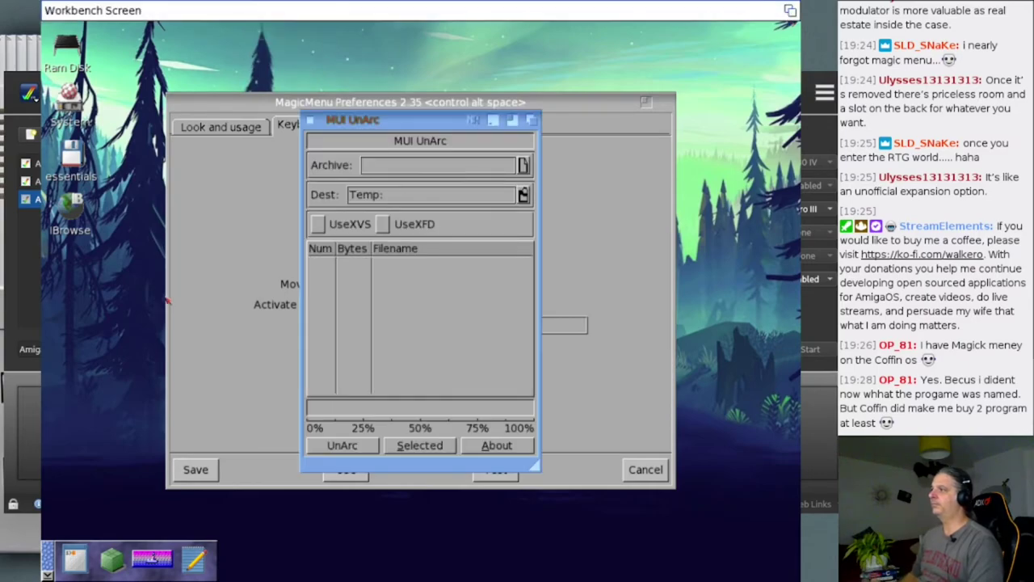
pyautogui.click(310, 120)
pyautogui.click(394, 133)
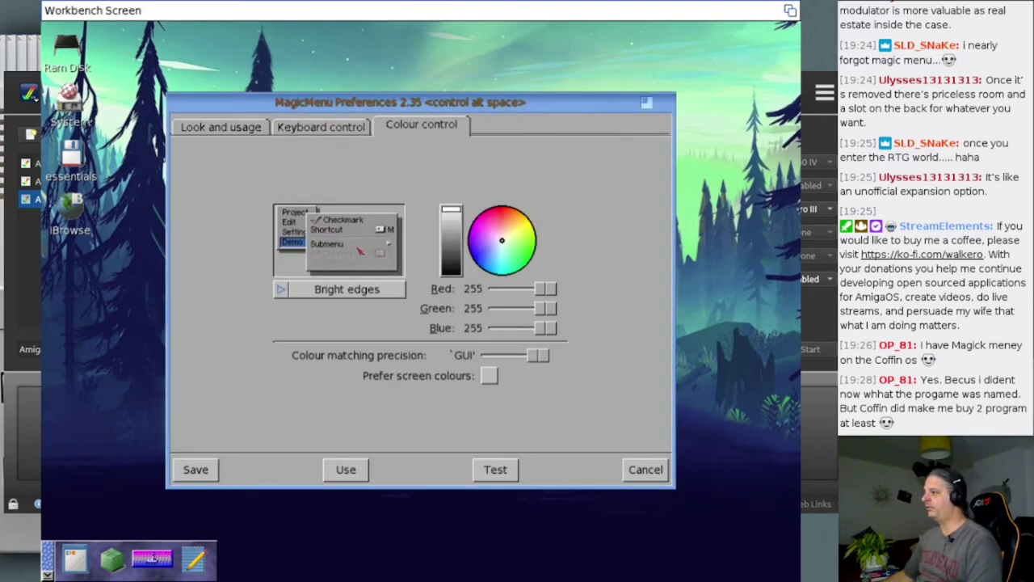
# Step: Select the menu Background and pick red (212, 73, 69) on the colour wheel
pyautogui.click(361, 249)
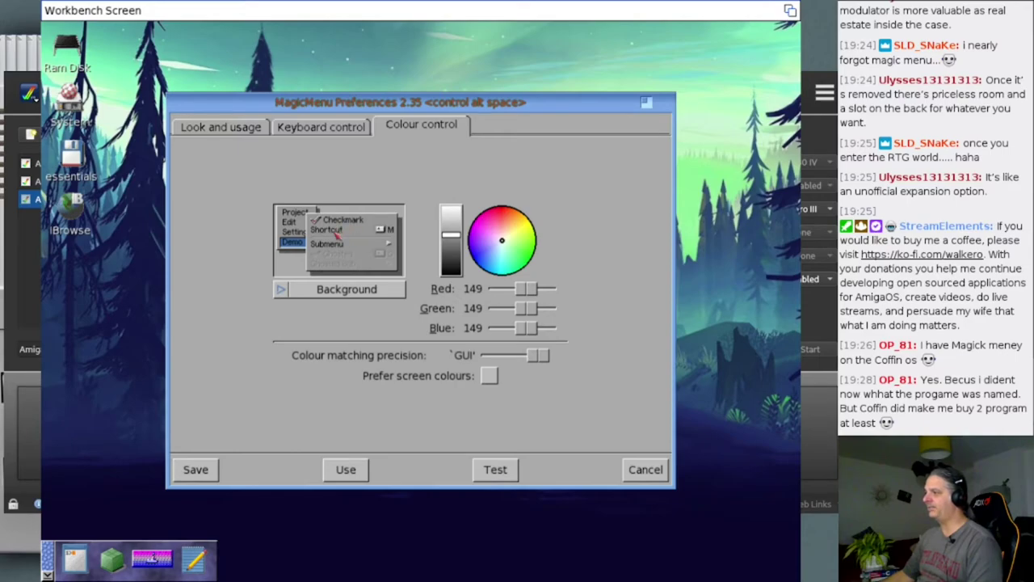
pyautogui.moveTo(322, 289); pyautogui.dragTo(333, 356)
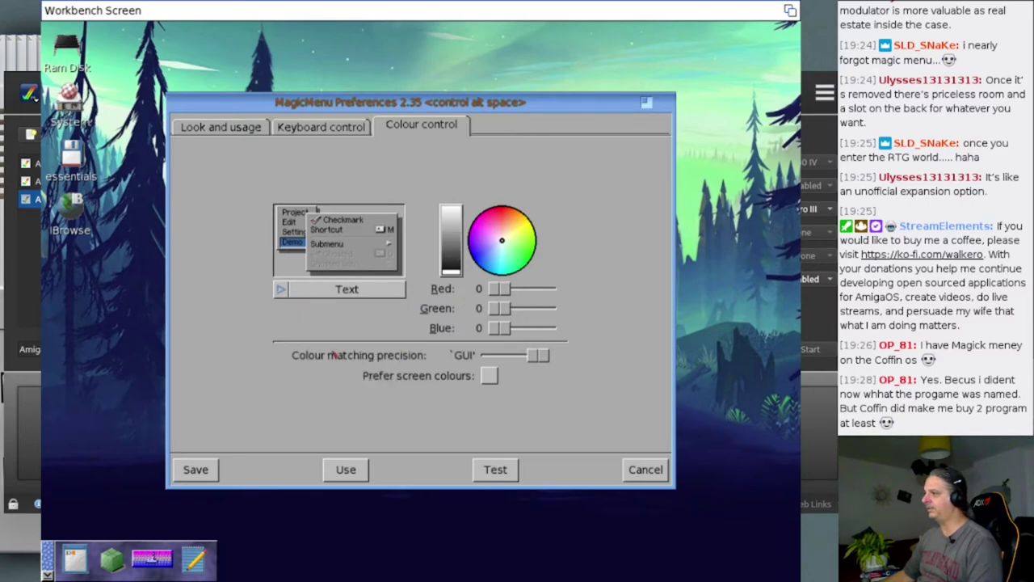
pyautogui.click(363, 248)
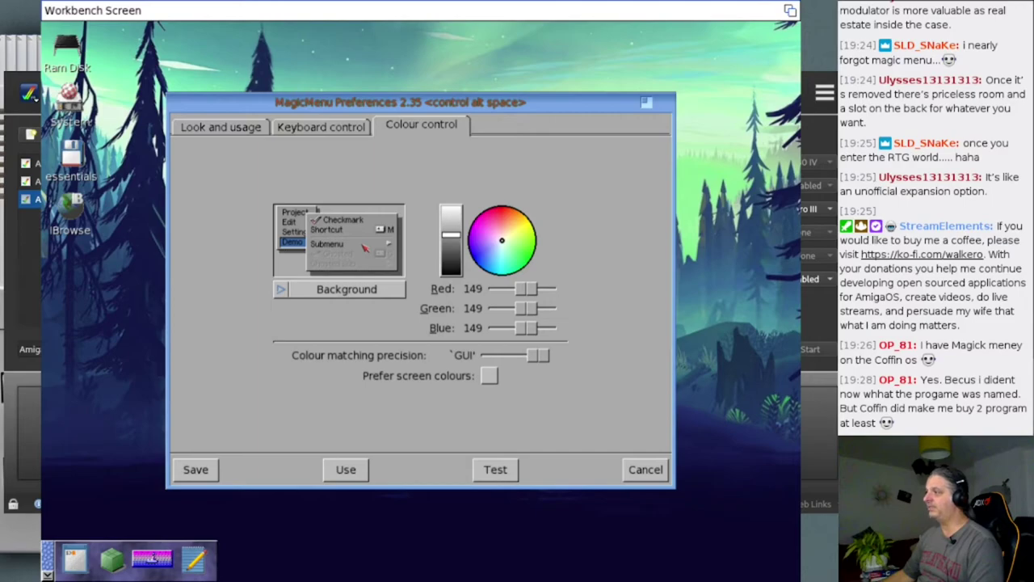
pyautogui.click(502, 226)
pyautogui.moveTo(501, 226)
pyautogui.mouseDown()
pyautogui.moveTo(504, 218)
pyautogui.moveTo(451, 228)
pyautogui.moveTo(451, 217)
pyautogui.mouseUp()
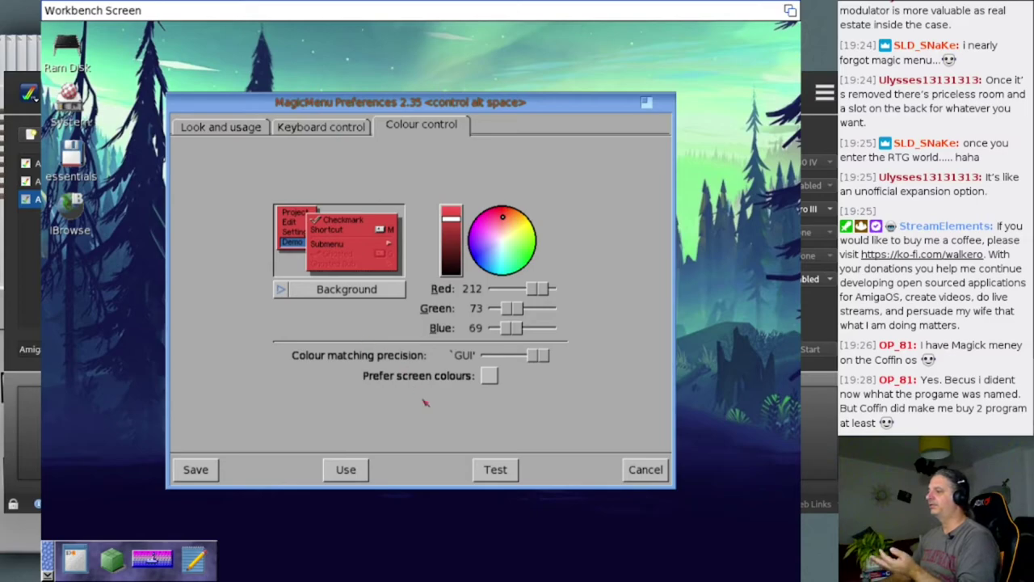
# Step: Test the red menu colours on the menu bar, then return to the Look and usage page
pyautogui.click(496, 469)
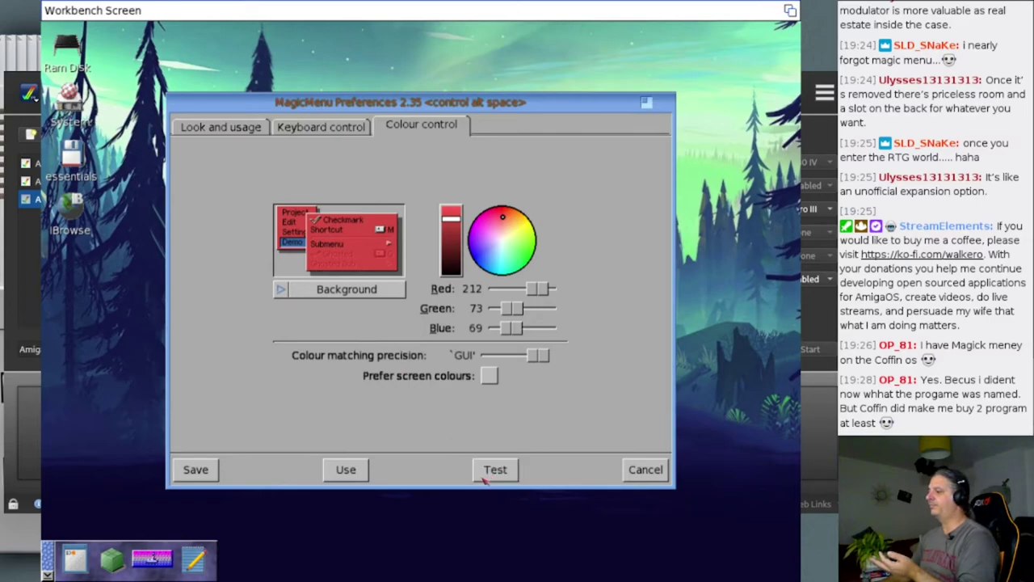
pyautogui.rightClick(178, 7)
pyautogui.moveTo(55, 8)
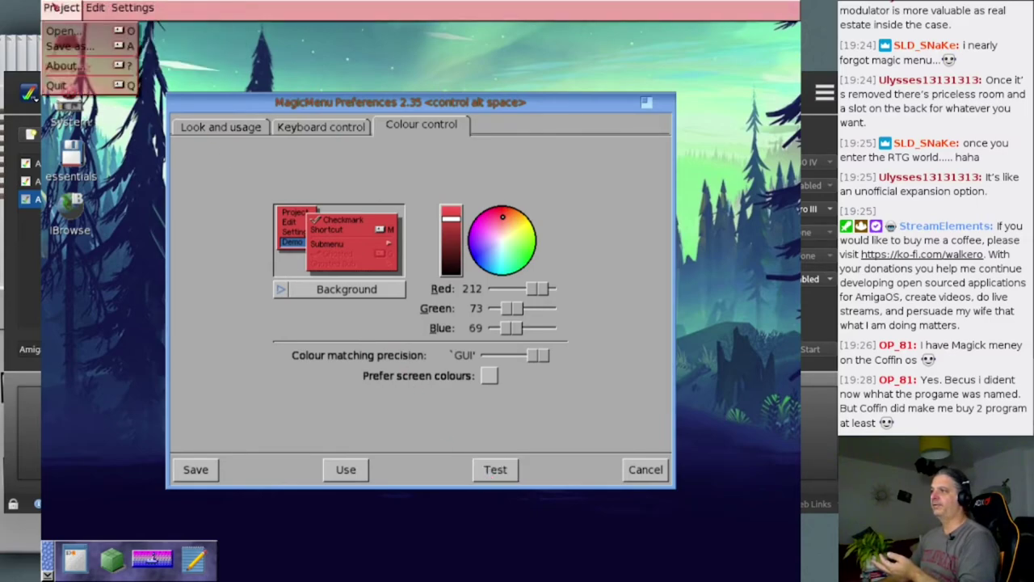
pyautogui.moveTo(134, 8)
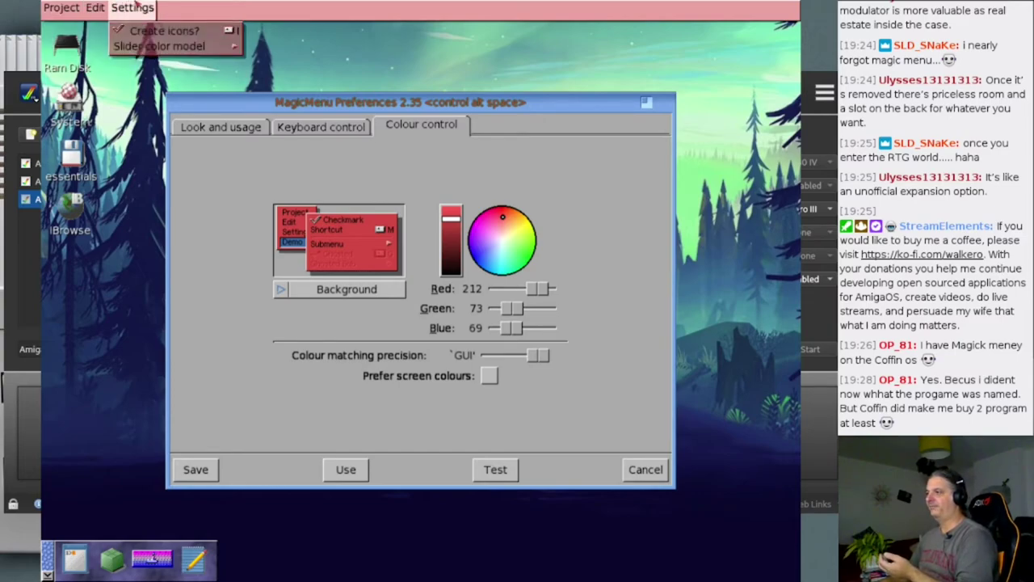
pyautogui.click(237, 128)
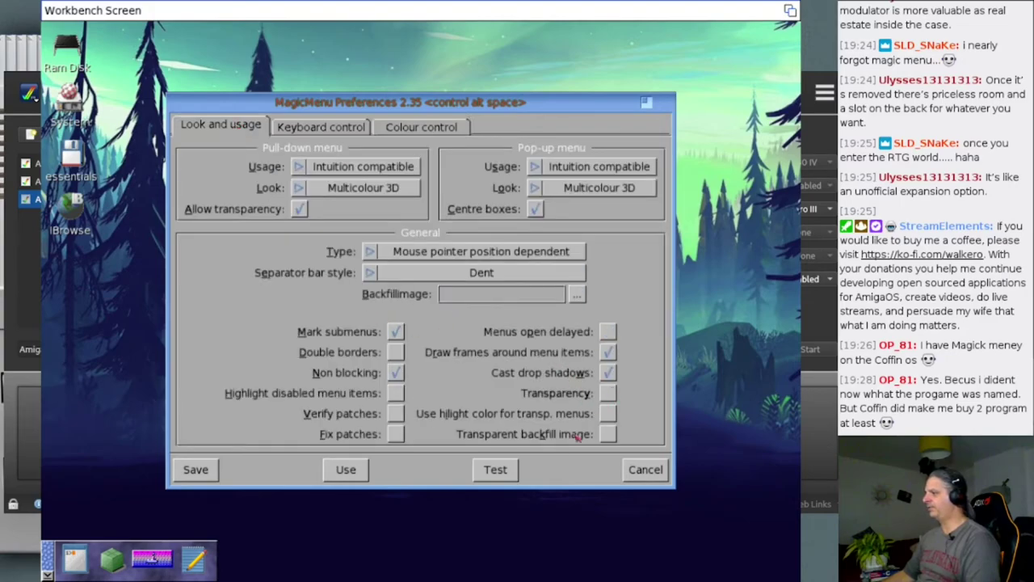
pyautogui.click(507, 477)
pyautogui.rightClick(145, 7)
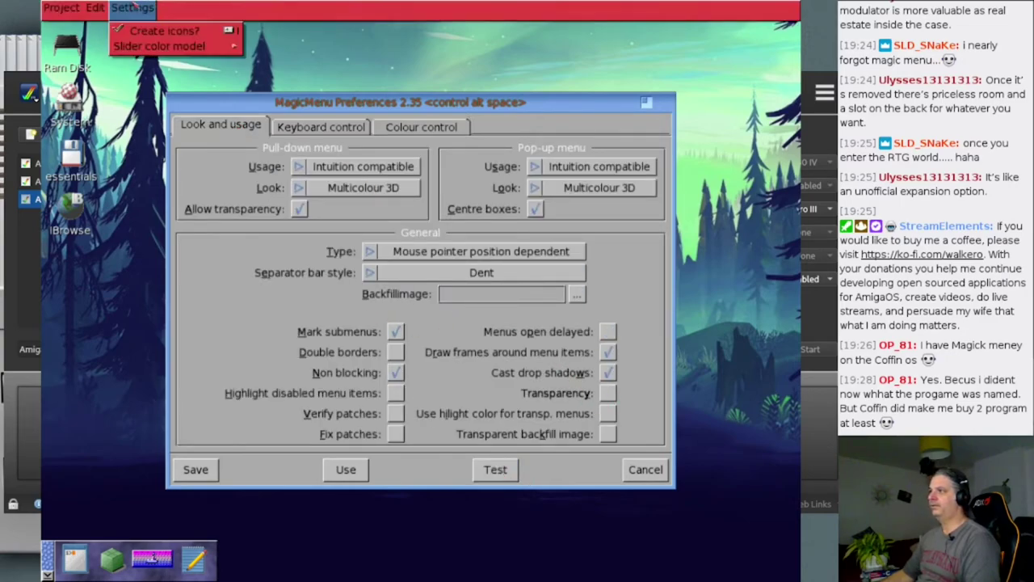
pyautogui.moveTo(89, 6)
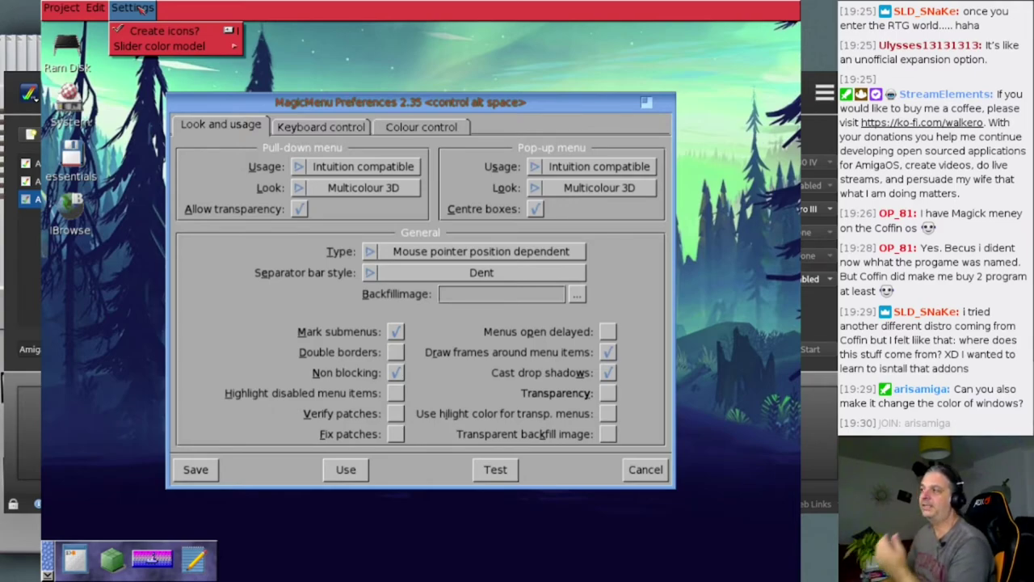
pyautogui.rightClick(138, 8)
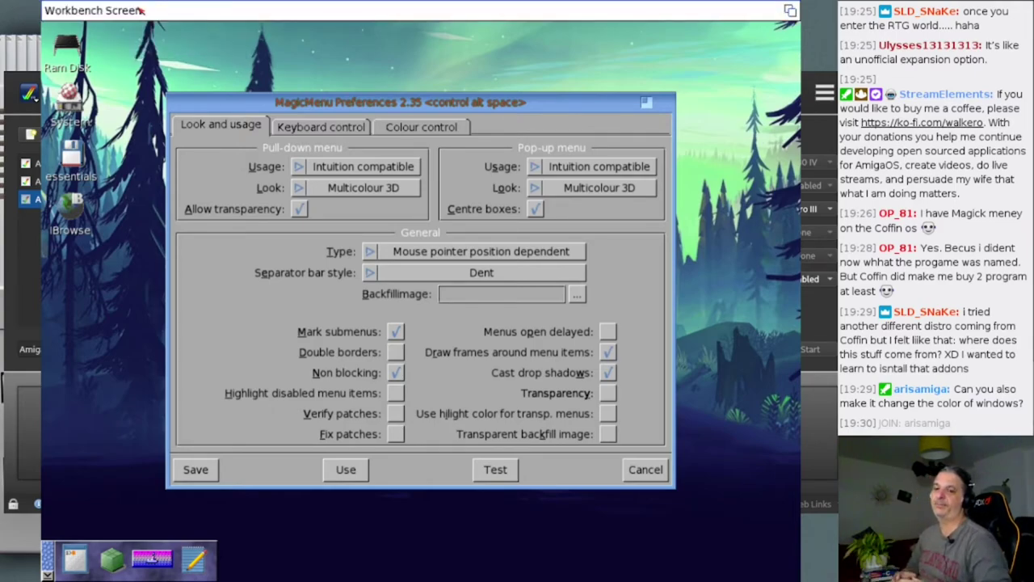
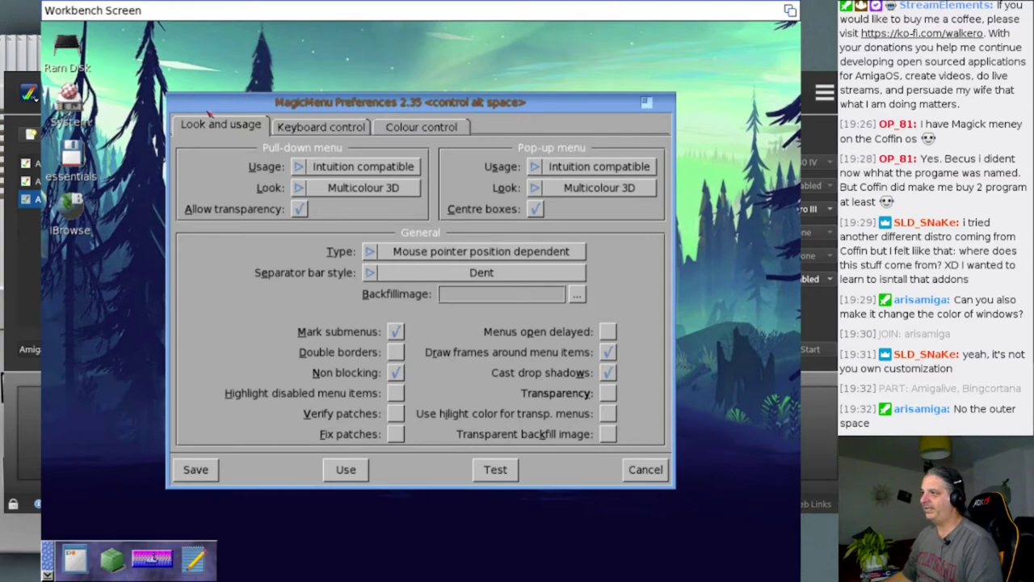
# Step: Open the System drive window, nudge it aside, and close it again
pyautogui.click(138, 110)
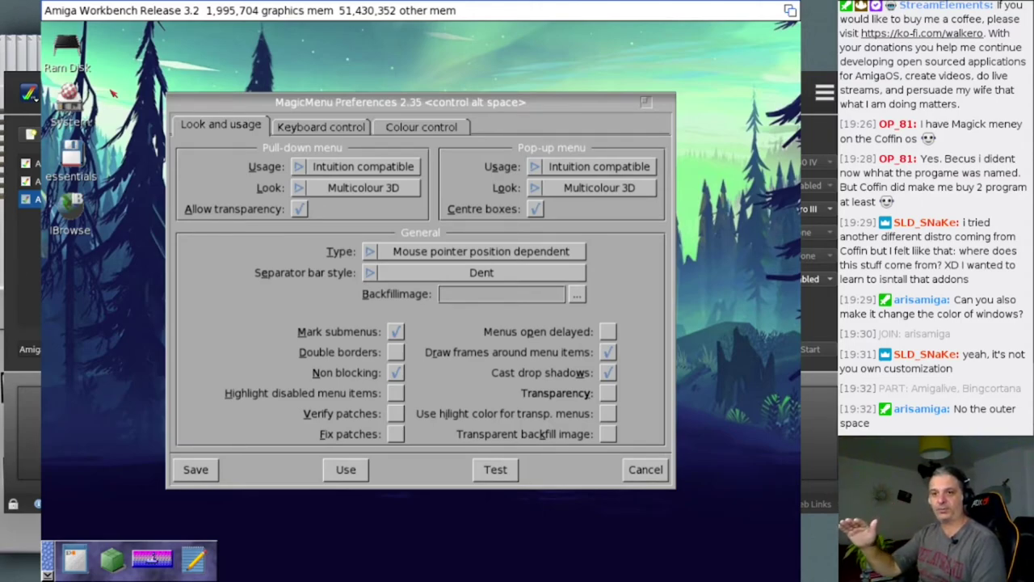
pyautogui.click(215, 98)
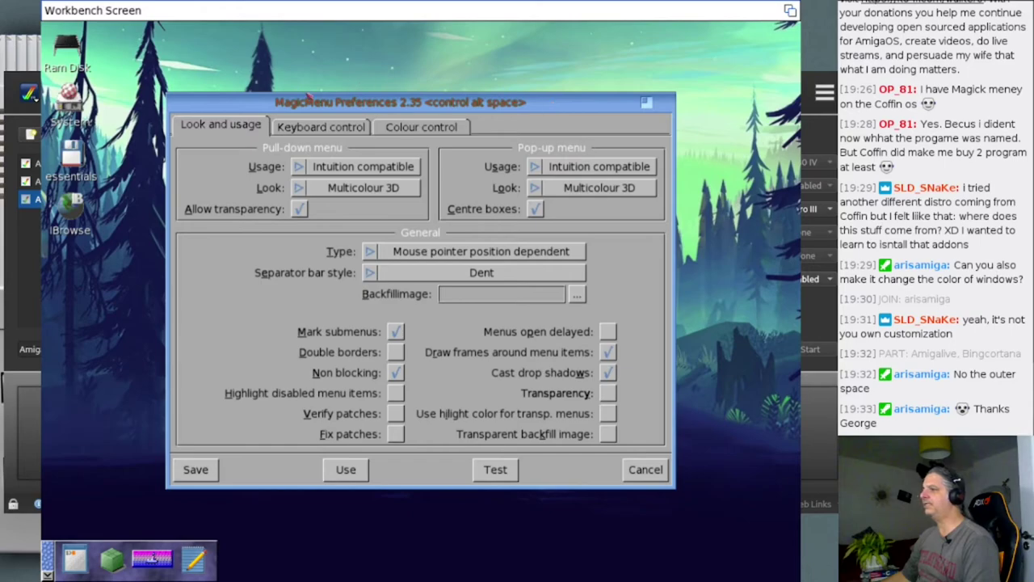
pyautogui.click(97, 108)
pyautogui.doubleClick(79, 113)
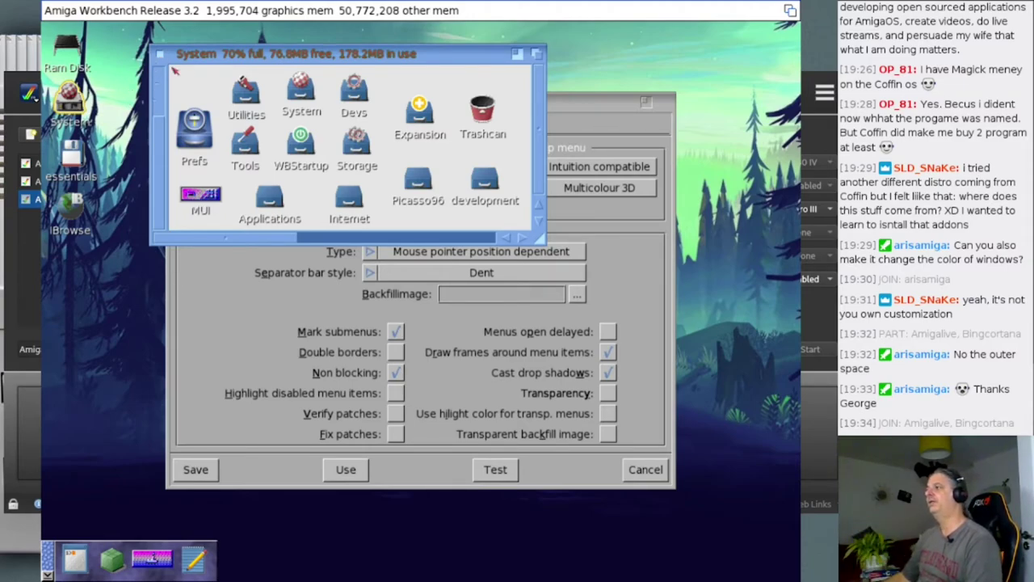
pyautogui.moveTo(202, 57); pyautogui.dragTo(191, 68)
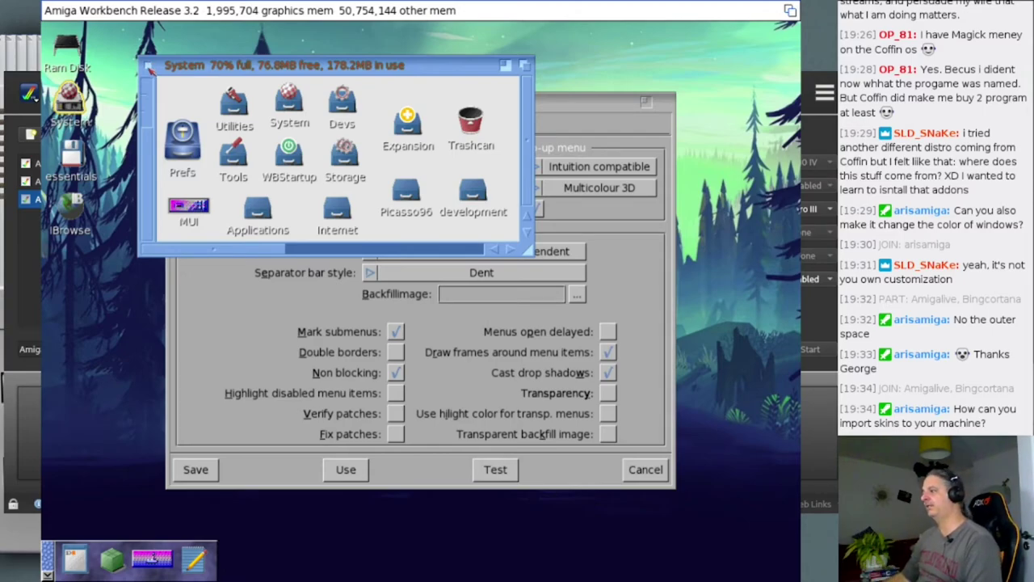
pyautogui.click(150, 68)
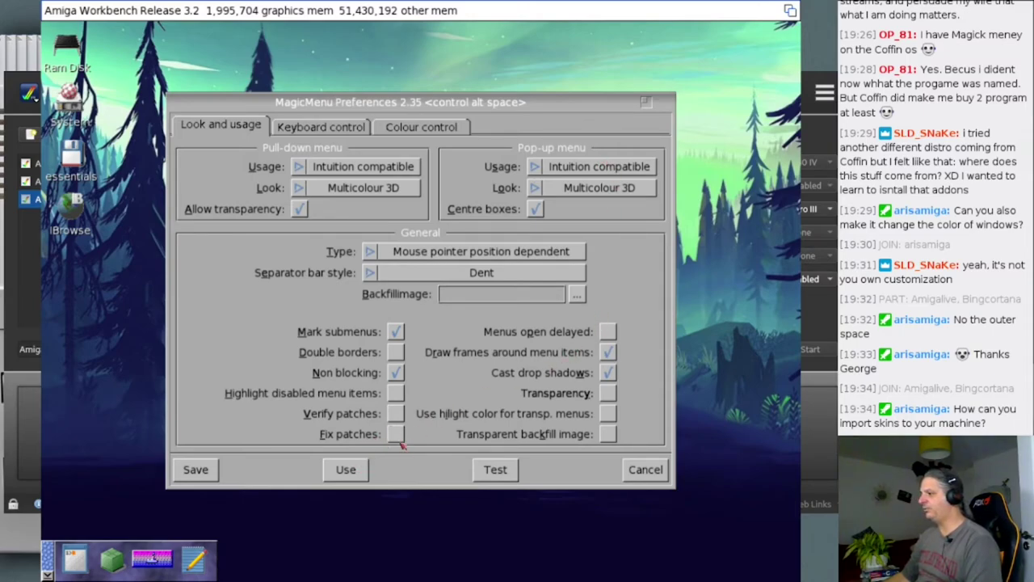
# Step: Toggle Verify patches and Fix patches on then off, and open the backfill image file selector
pyautogui.click(399, 412)
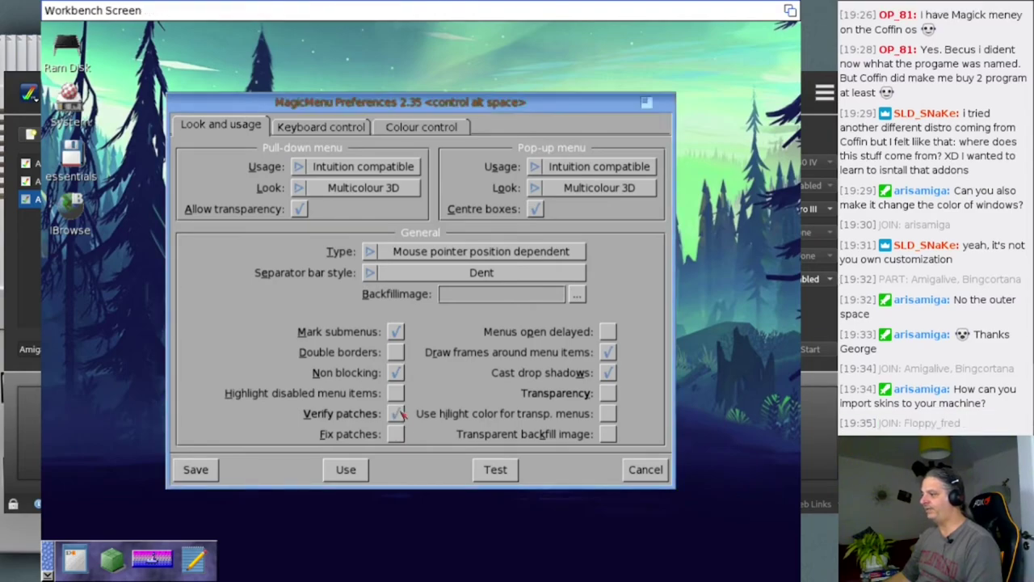
pyautogui.click(396, 434)
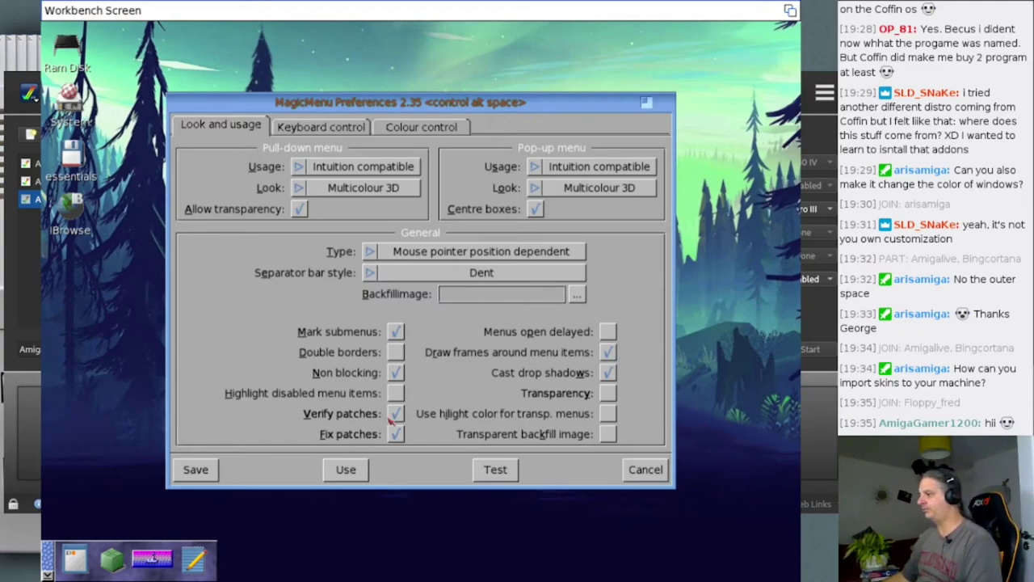
pyautogui.click(396, 434)
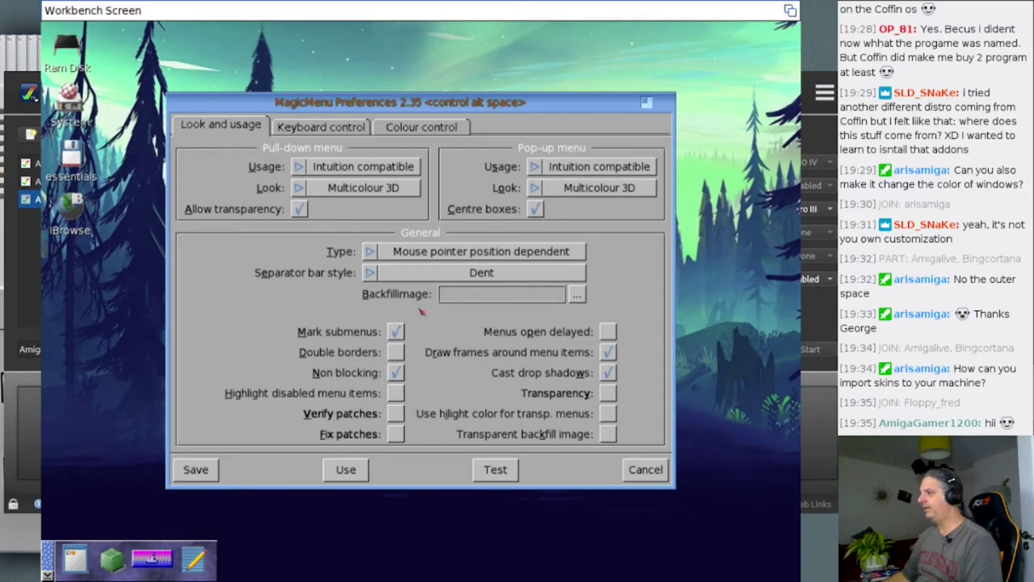
pyautogui.click(454, 298)
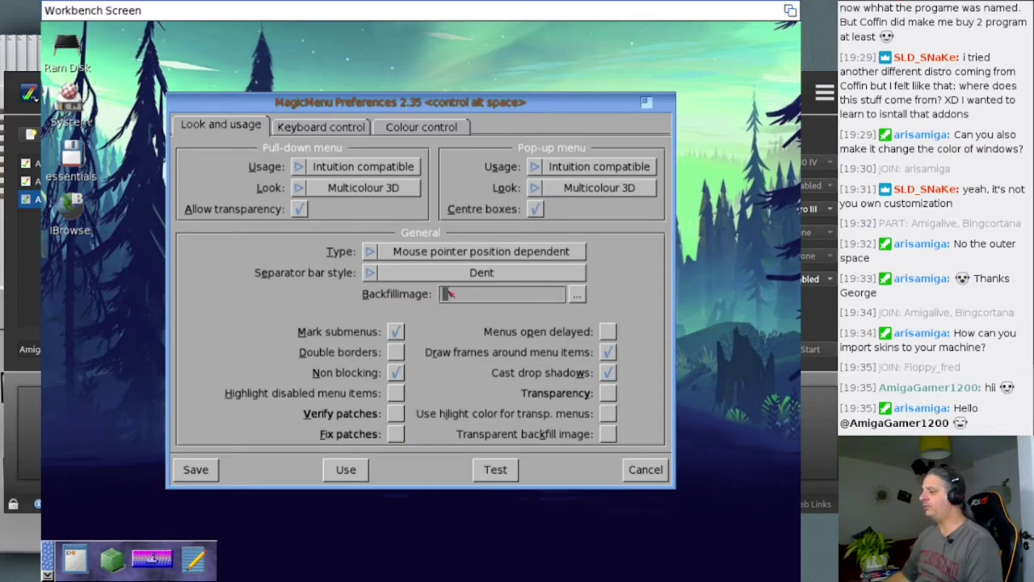
pyautogui.rightClick(159, 7)
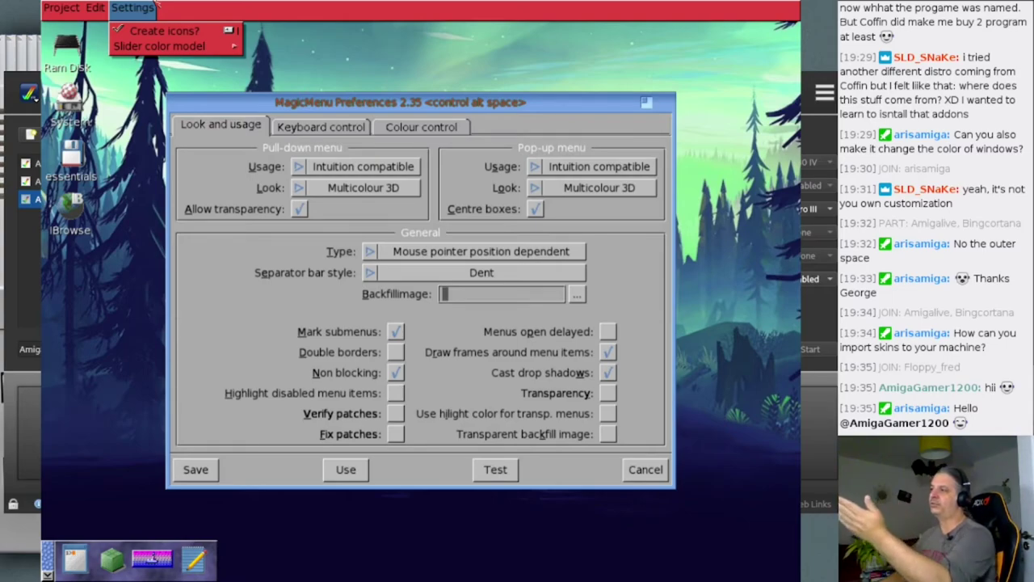
pyautogui.click(431, 196)
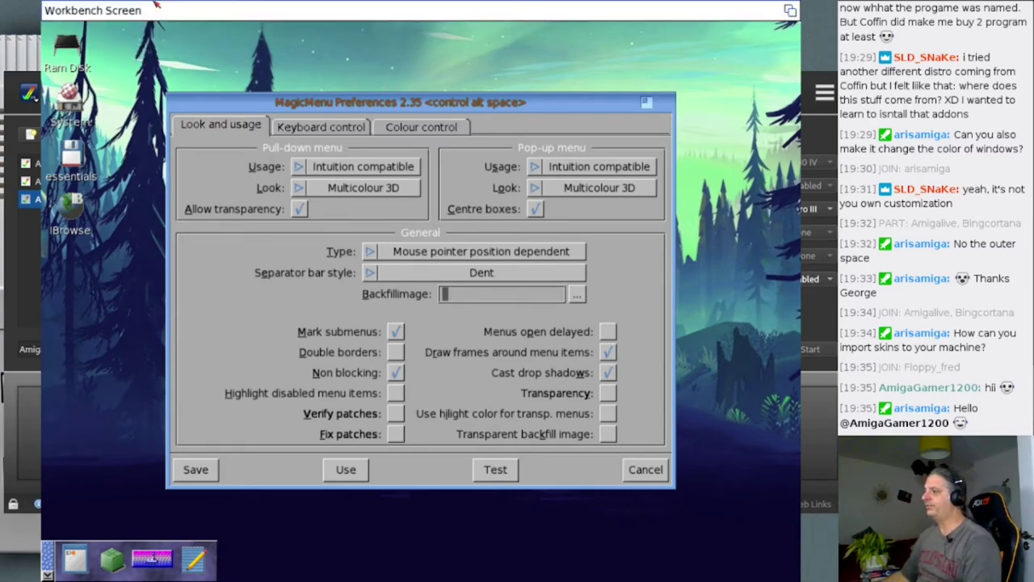
pyautogui.click(579, 296)
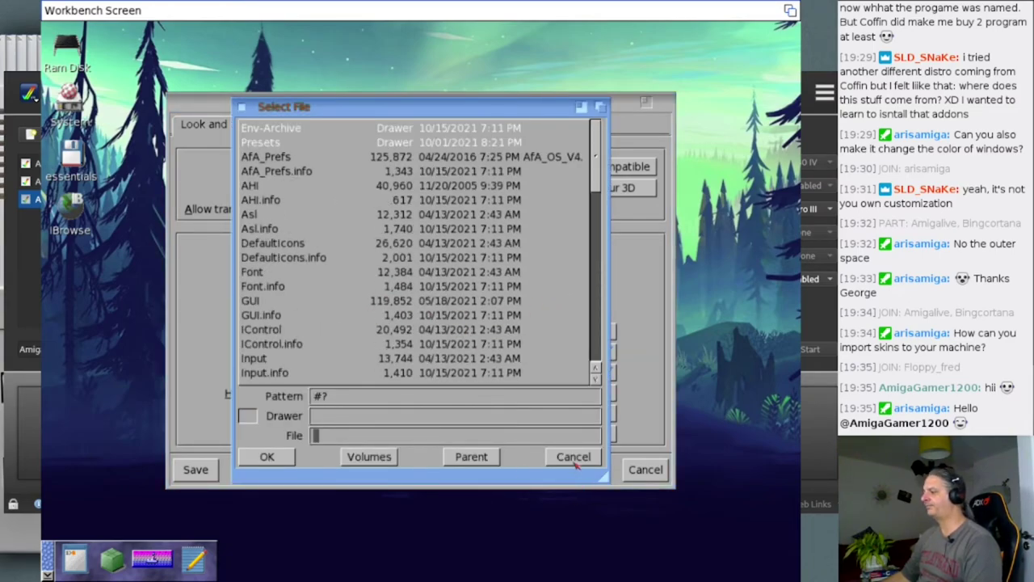
# Step: Browse from Presets up to System:MUI/Patterns and choose MarbleDark as the menu backfill image
pyautogui.click(574, 457)
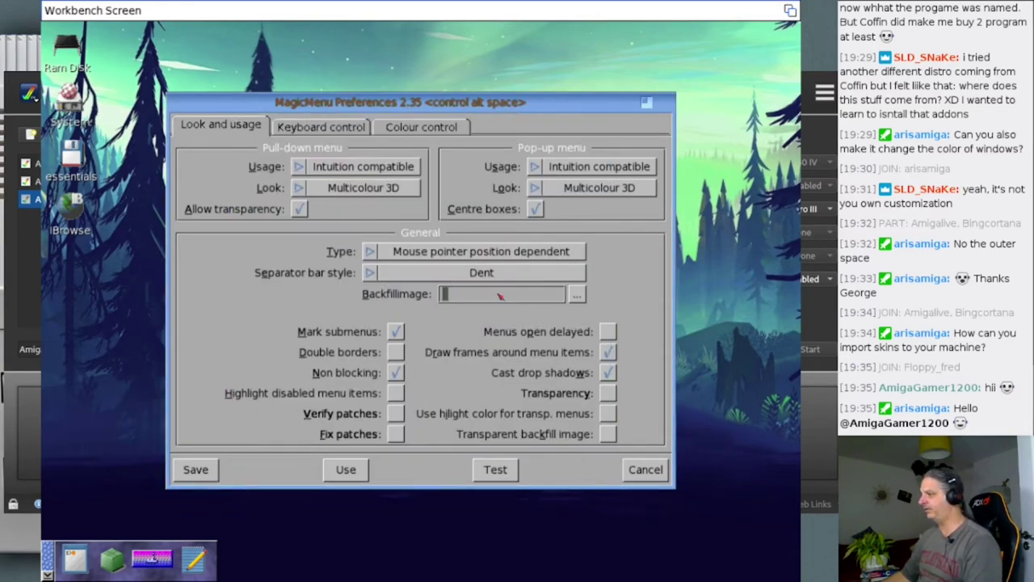
pyautogui.click(580, 294)
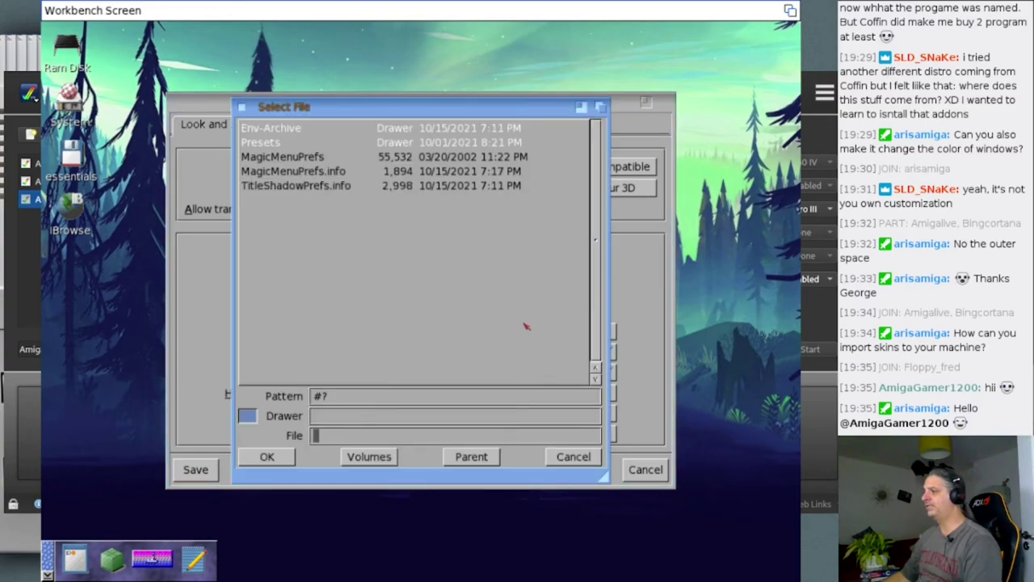
pyautogui.click(282, 141)
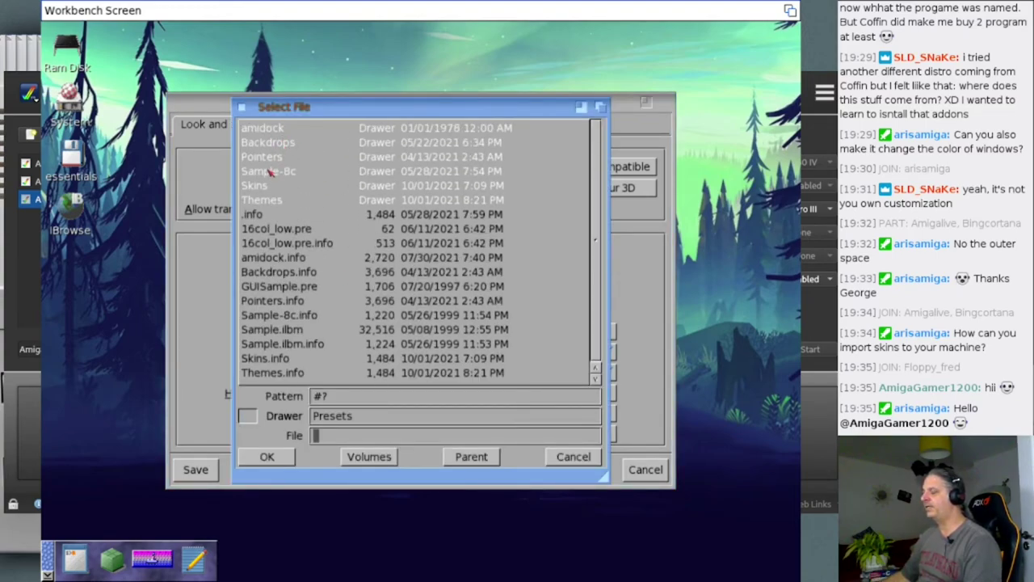
pyautogui.click(469, 457)
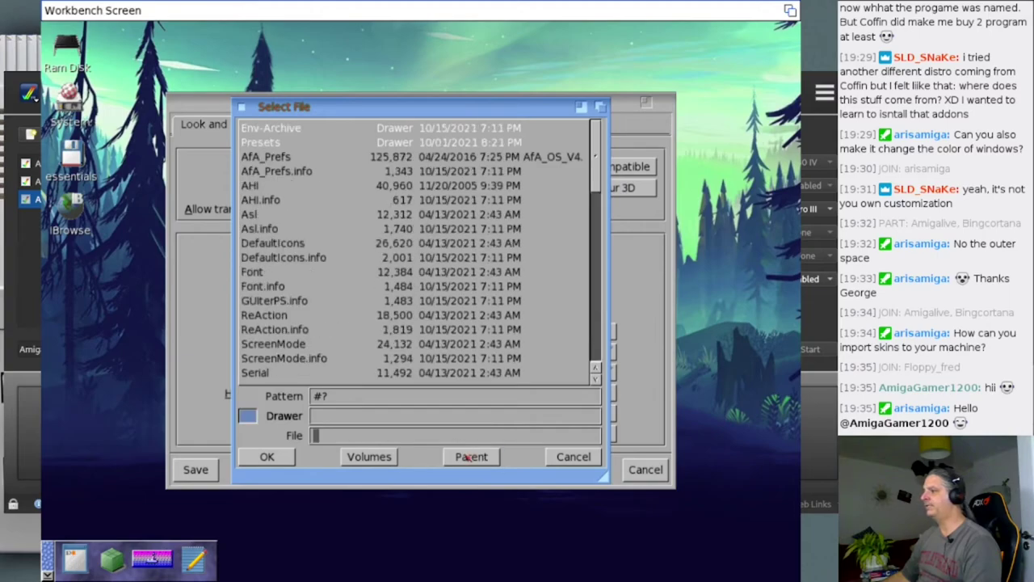
pyautogui.click(469, 457)
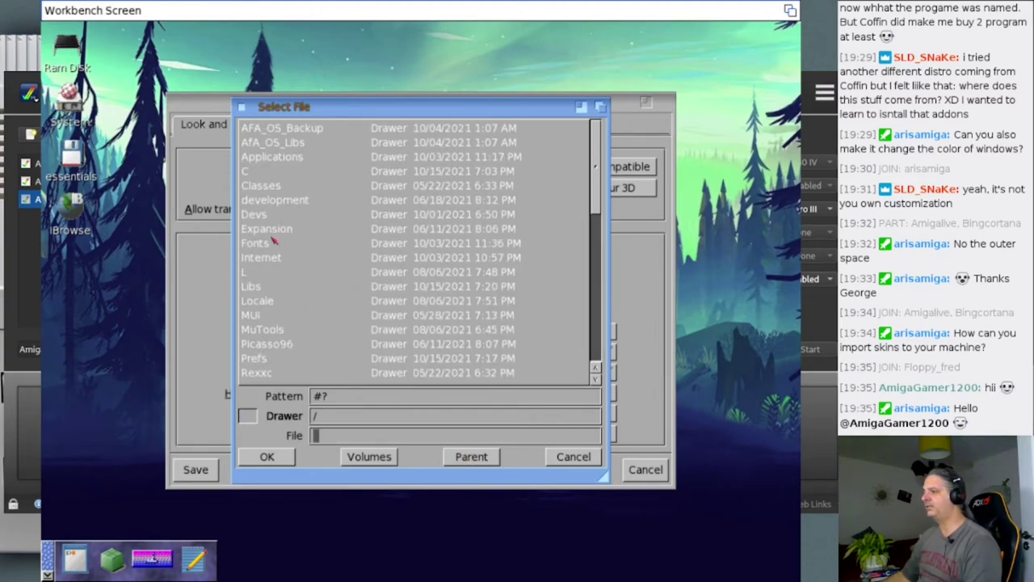
pyautogui.click(271, 316)
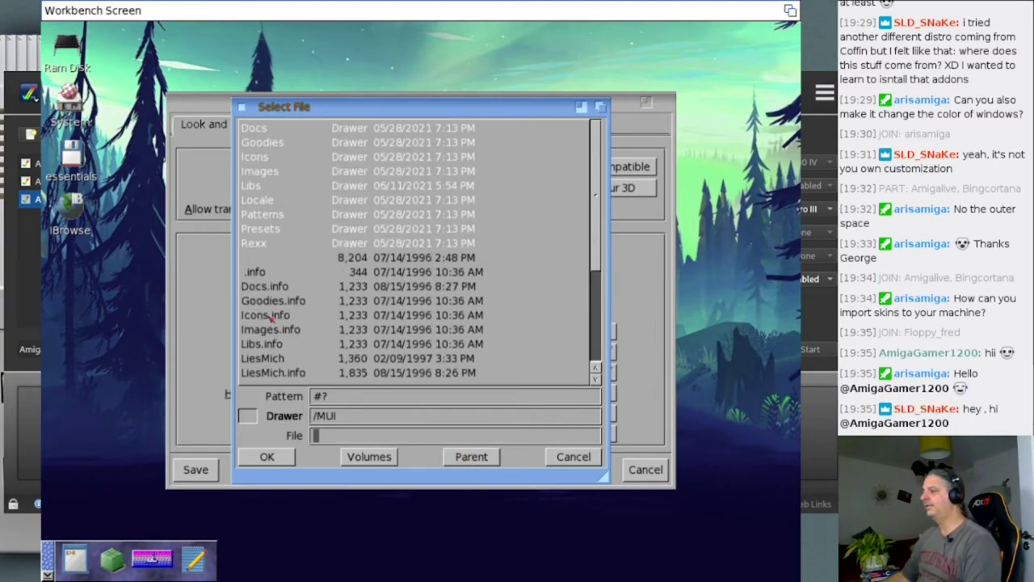
pyautogui.click(265, 216)
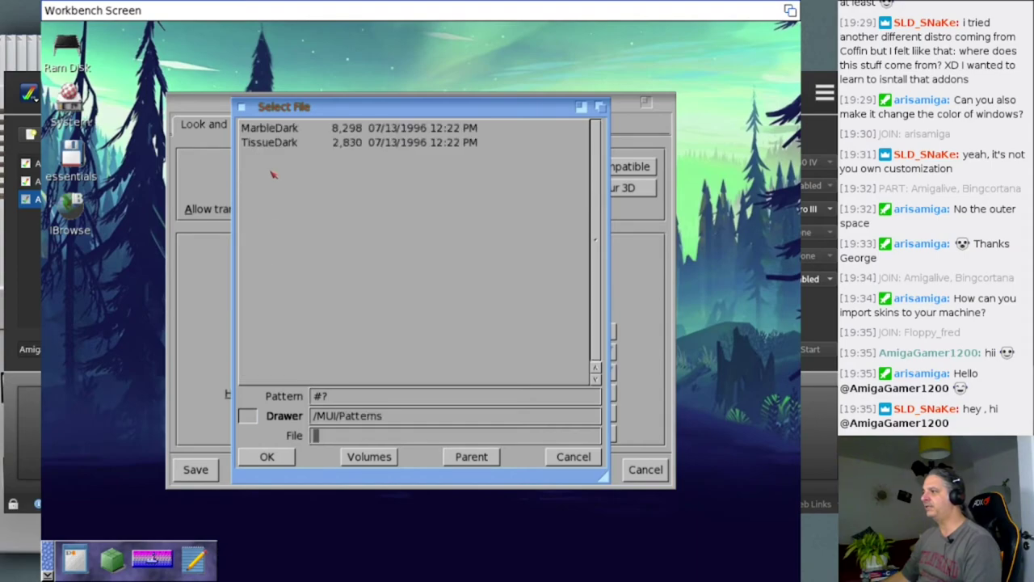
pyautogui.click(279, 134)
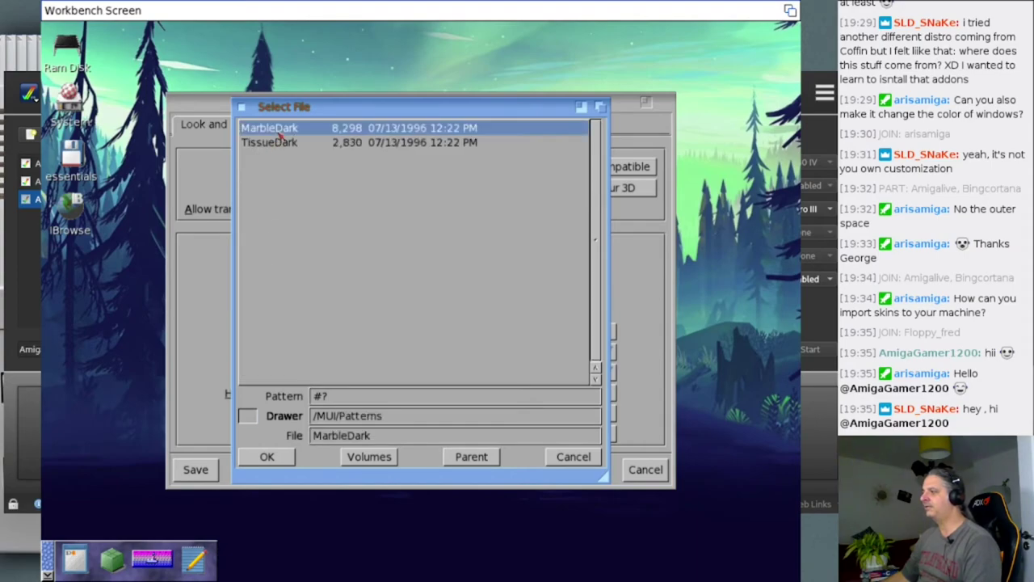
pyautogui.click(278, 134)
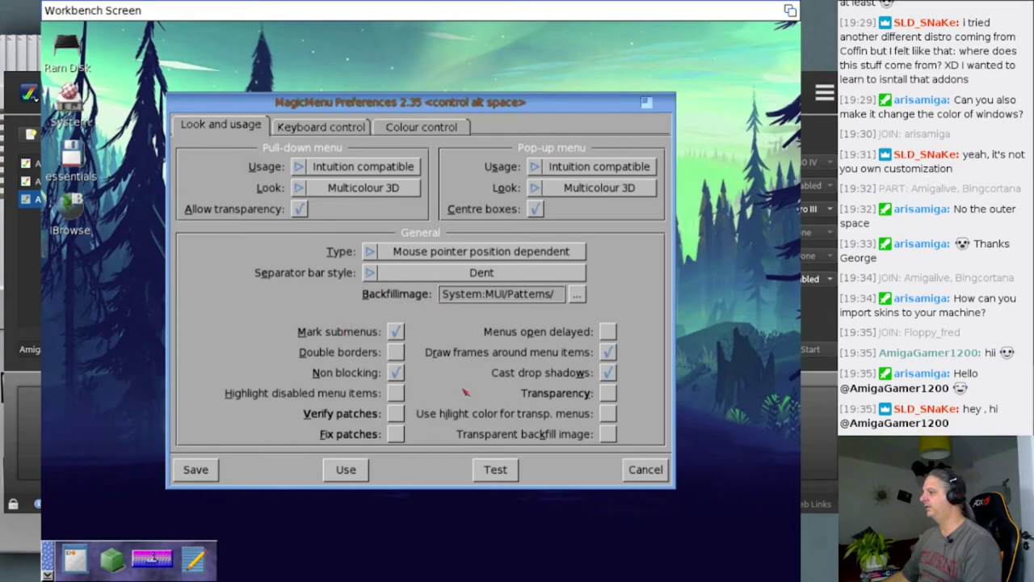
# Step: Test the MarbleDark backfill and preview how the menus now look
pyautogui.click(495, 469)
pyautogui.rightClick(194, 5)
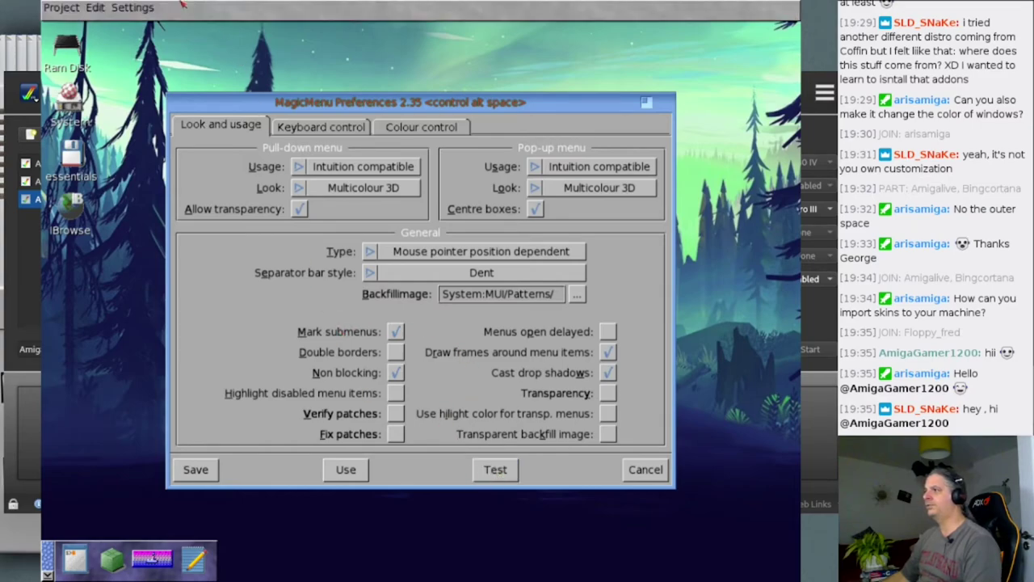
pyautogui.moveTo(89, 5)
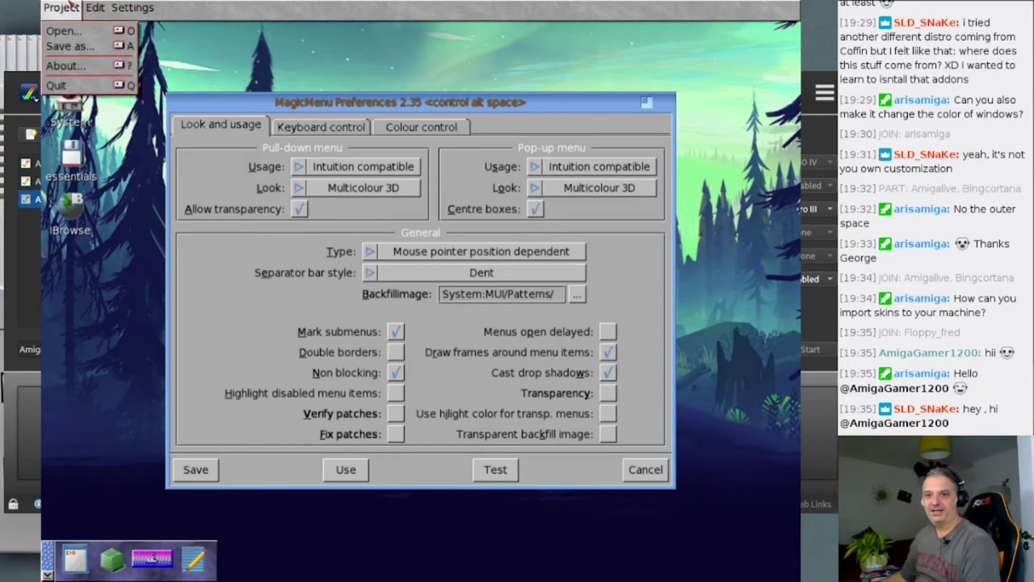
pyautogui.rightClick(83, 5)
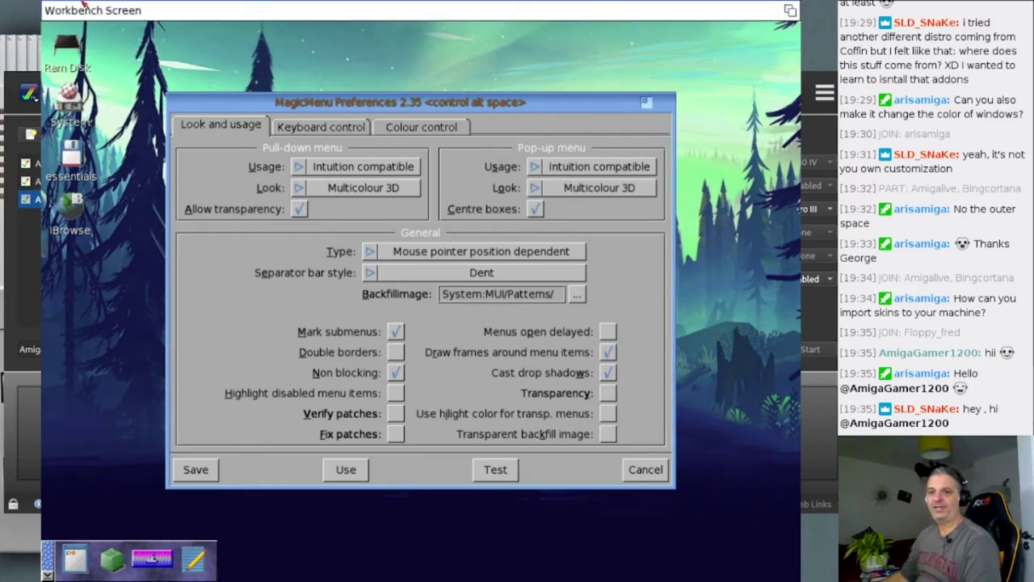
pyautogui.rightClick(85, 6)
pyautogui.moveTo(69, 5)
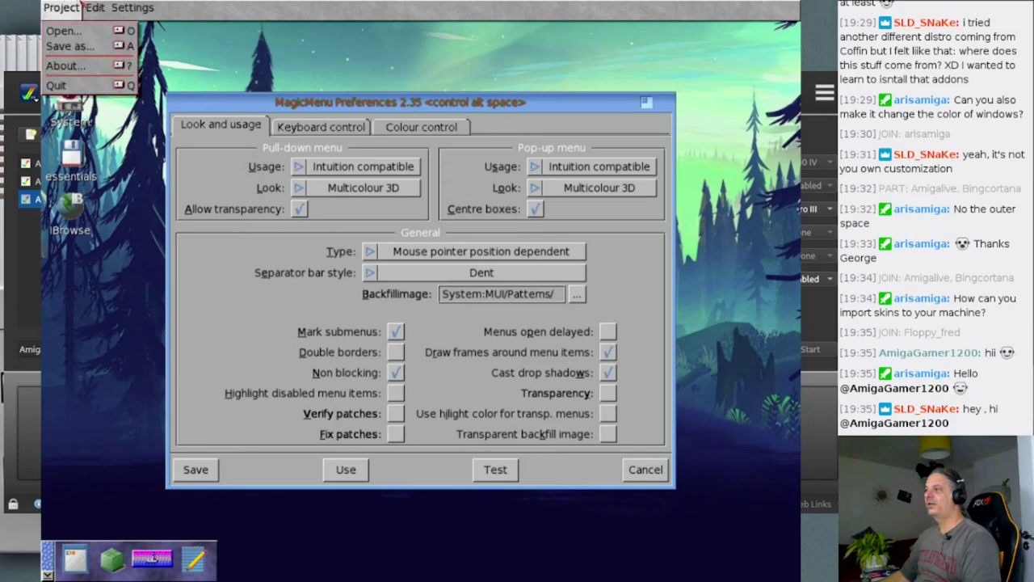
pyautogui.rightClick(90, 5)
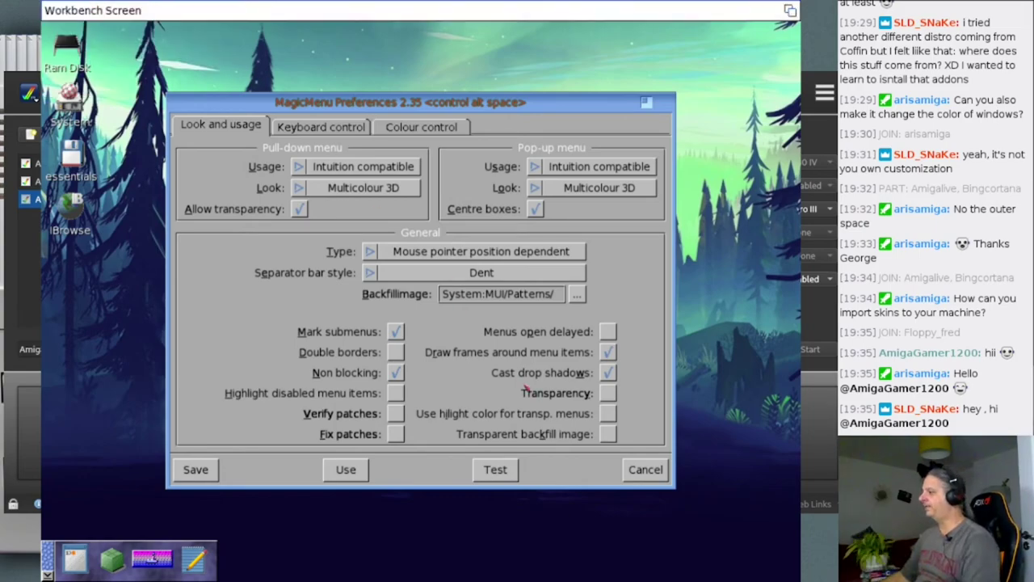
# Step: Try the transparent backfill image option, browse the Settings menu, then switch transparency off
pyautogui.click(608, 434)
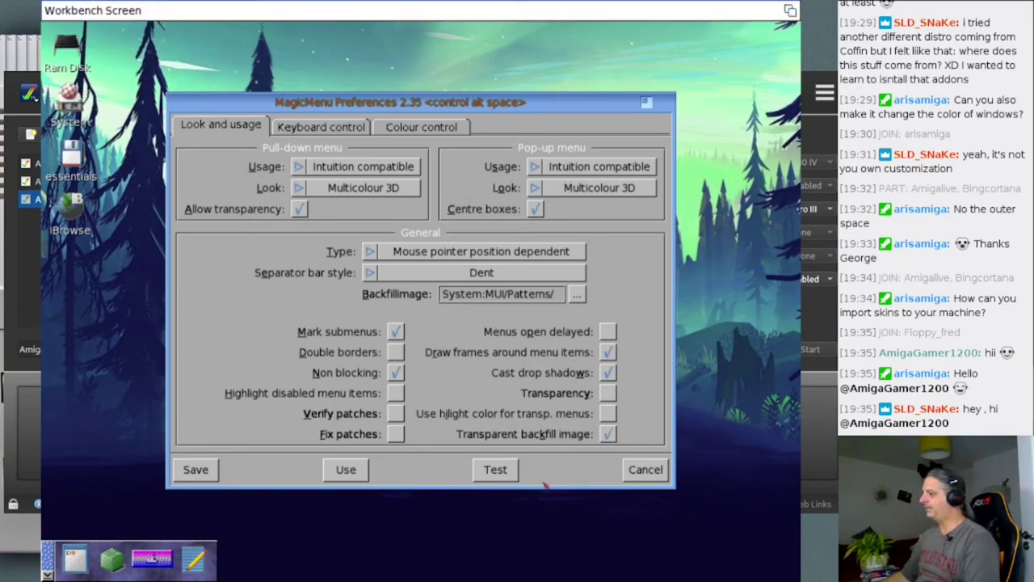
pyautogui.click(495, 473)
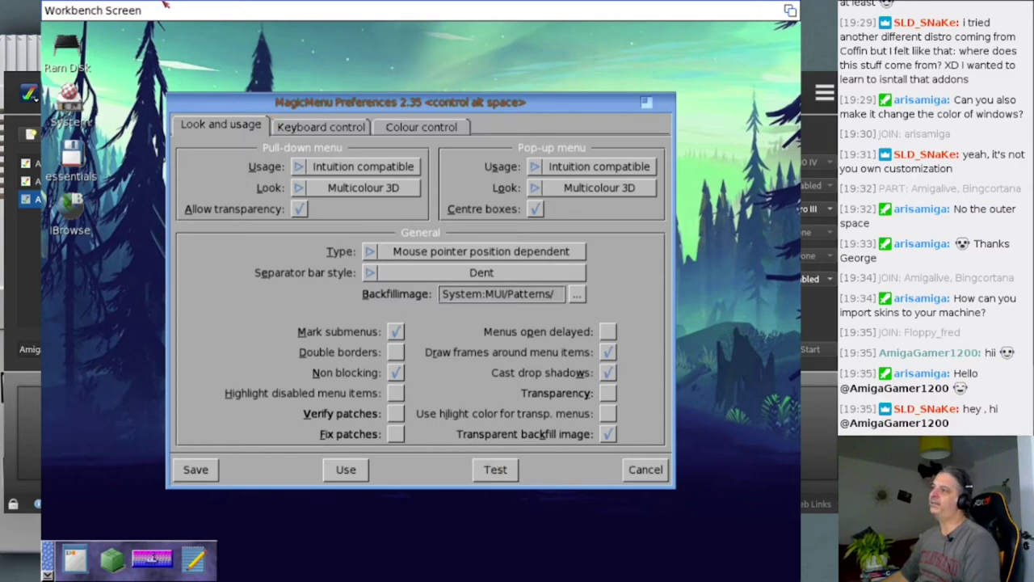
pyautogui.rightClick(133, 5)
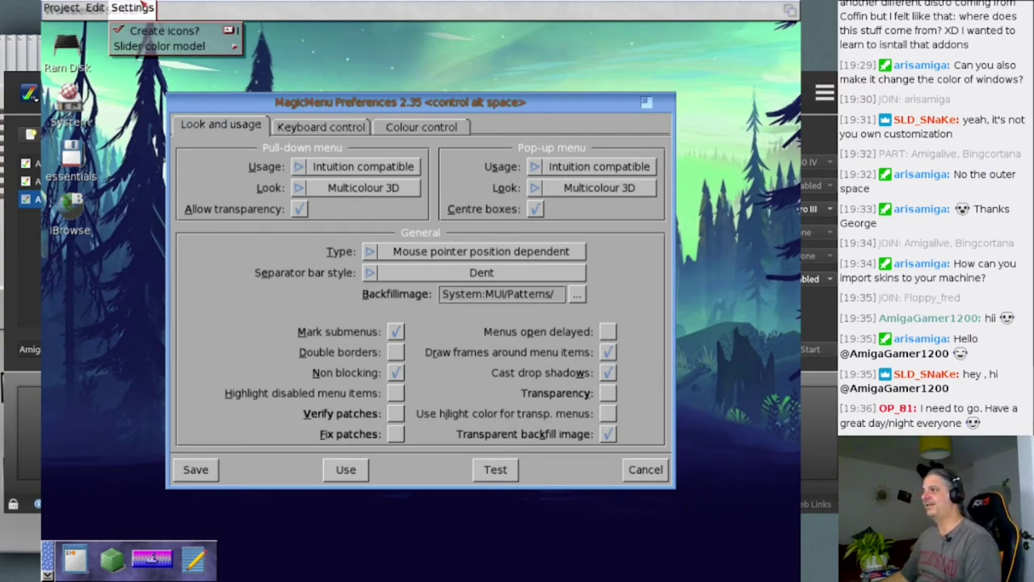
pyautogui.rightClick(173, 46)
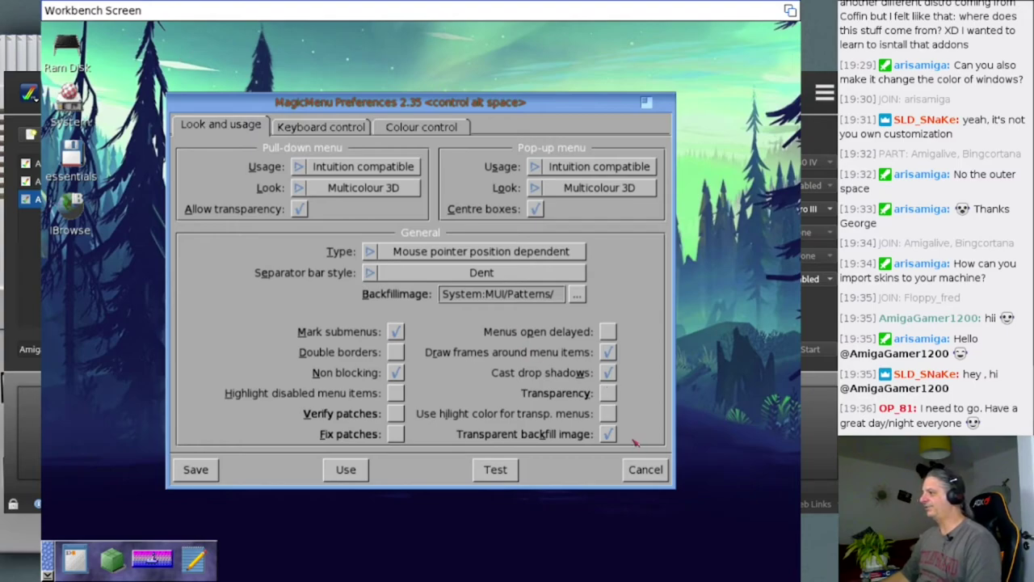
pyautogui.click(482, 472)
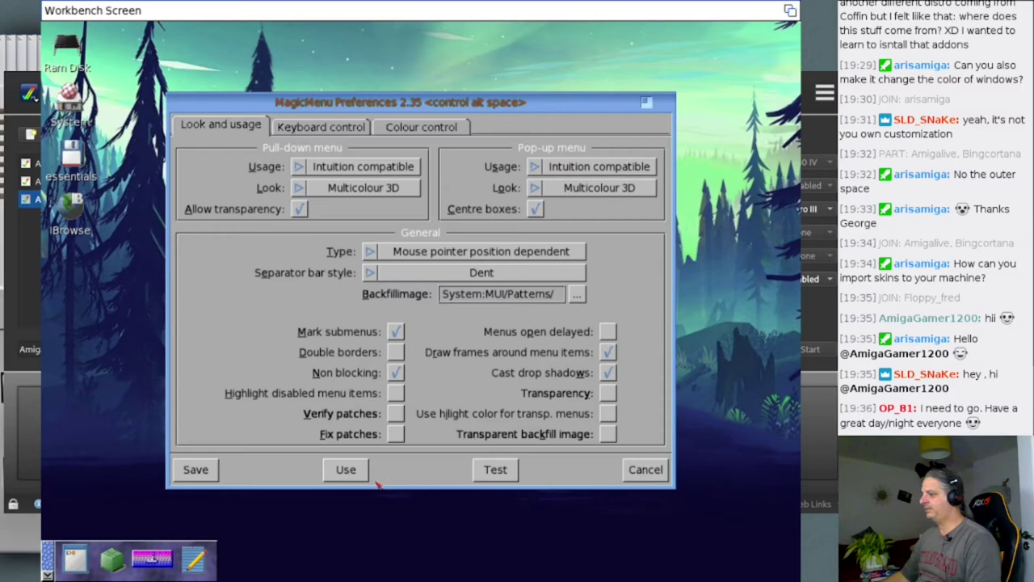
# Step: Apply the MagicMenu settings with Use, preview the new Workbench menus, and launch IBrowse
pyautogui.click(344, 469)
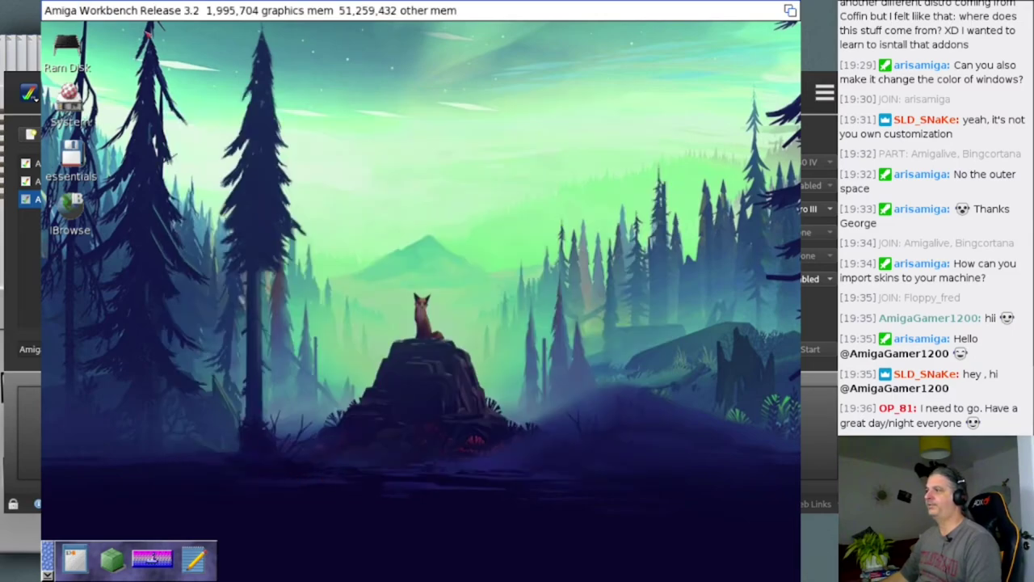
pyautogui.rightClick(151, 7)
pyautogui.moveTo(184, 7)
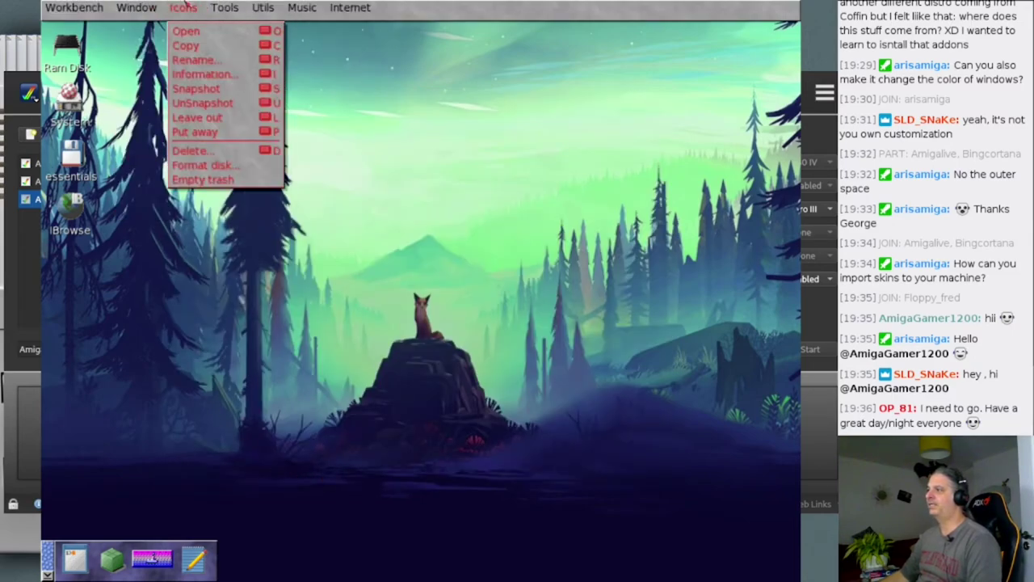
pyautogui.moveTo(146, 6)
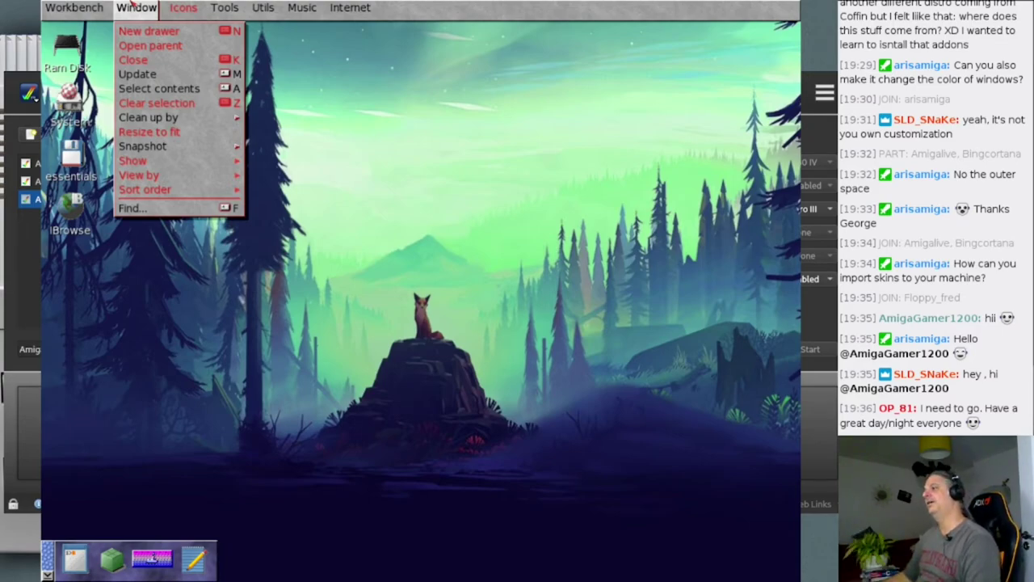
pyautogui.rightClick(132, 4)
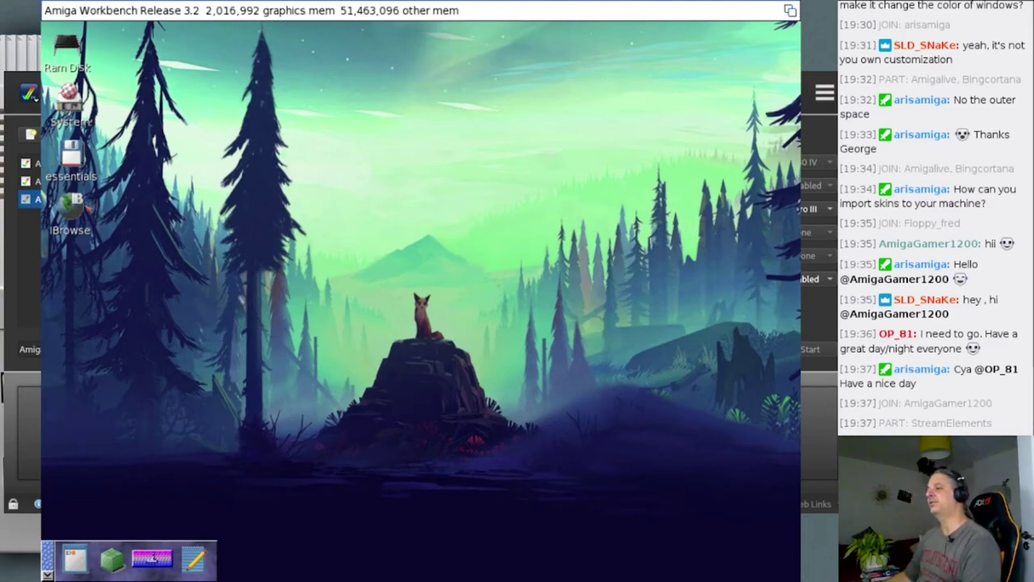
pyautogui.doubleClick(81, 207)
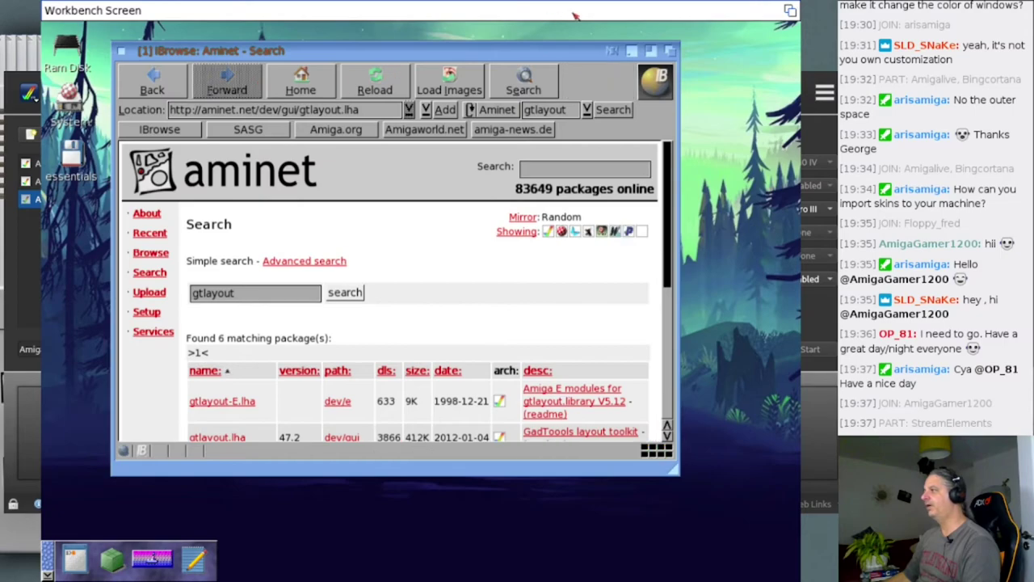
# Step: Search Aminet for 'ranchero' and start downloading the Ranchero.lha archive
pyautogui.moveTo(466, 53); pyautogui.dragTo(432, 42)
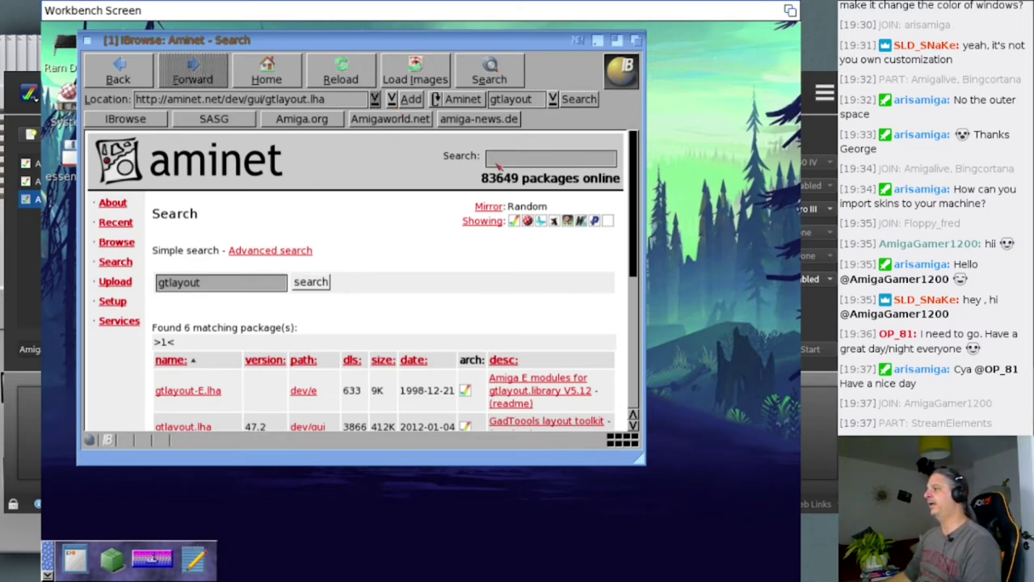
pyautogui.write('ranchero')
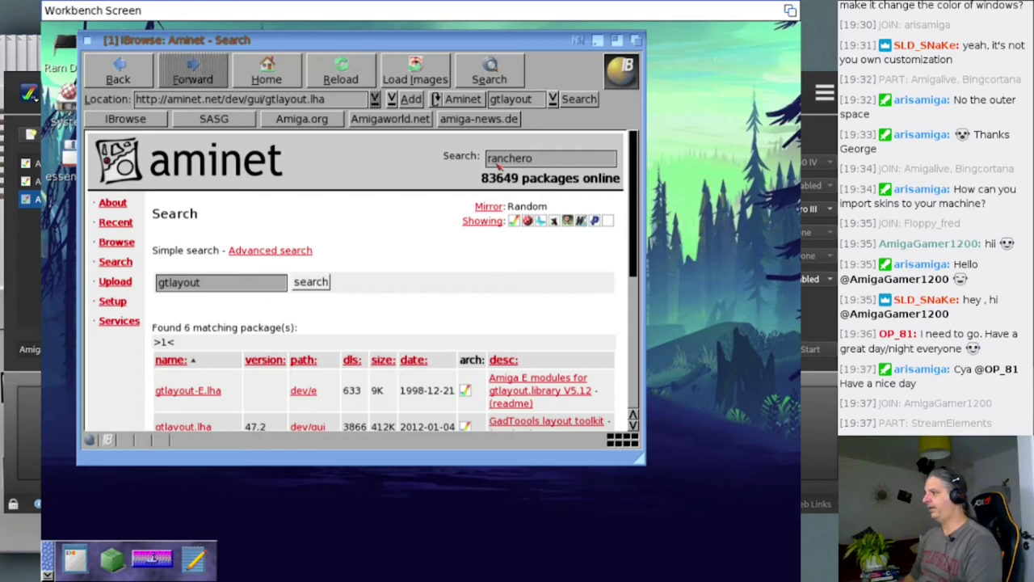
pyautogui.press('Return')
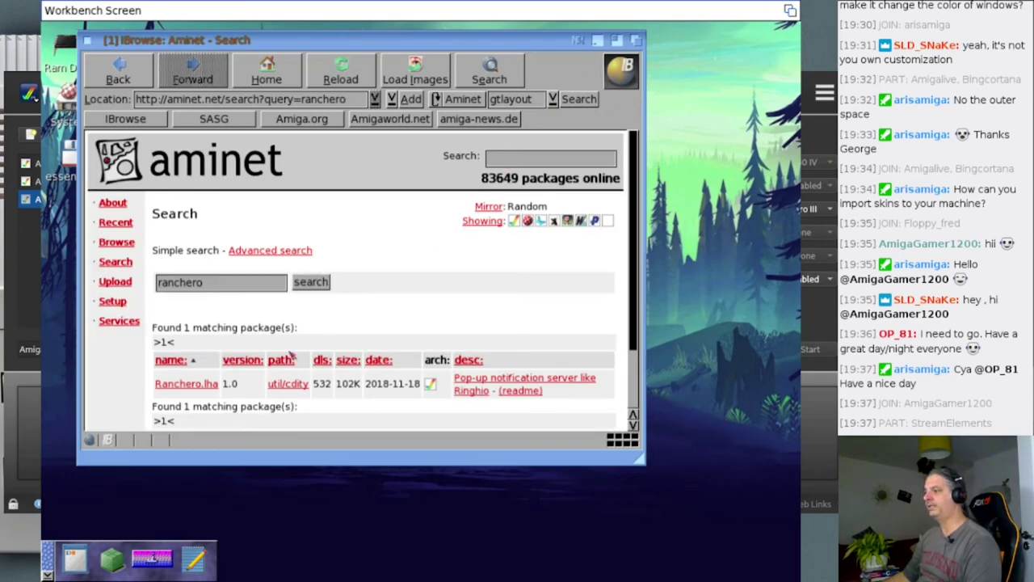
pyautogui.click(194, 385)
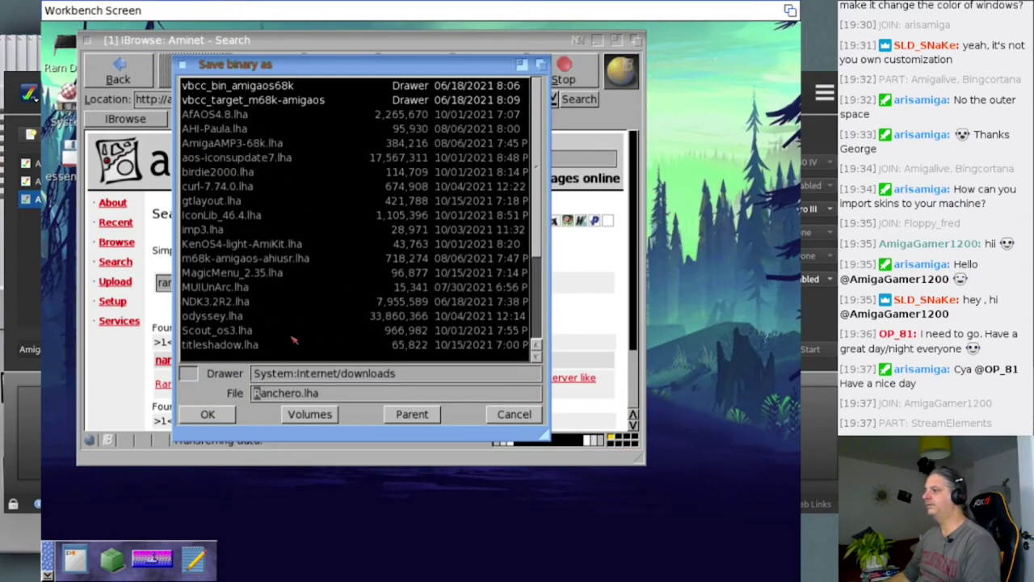
# Step: Save Ranchero.lha to System:Internet/downloads, close IBrowse, and open the downloads drawer
pyautogui.click(227, 413)
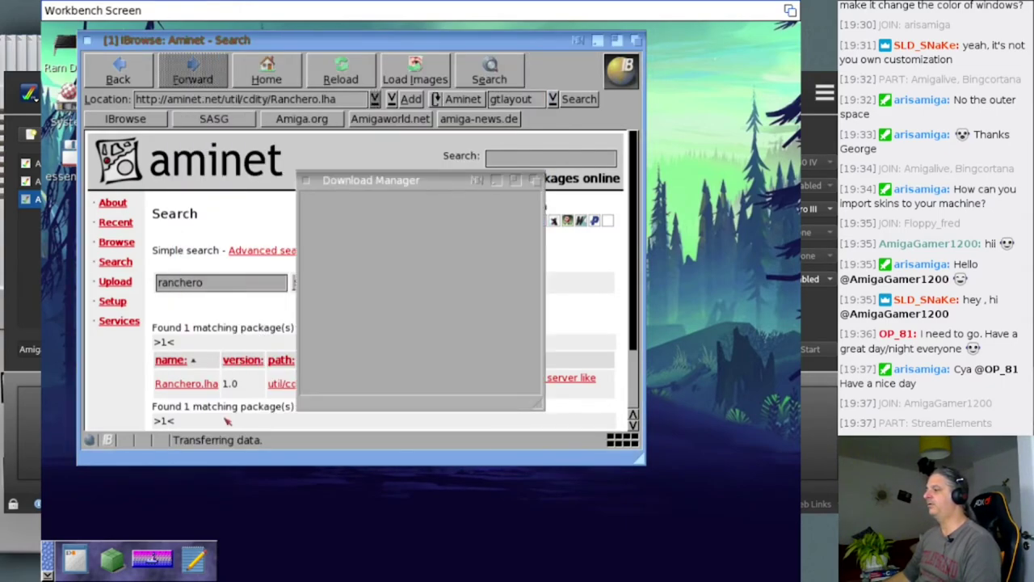
pyautogui.click(603, 46)
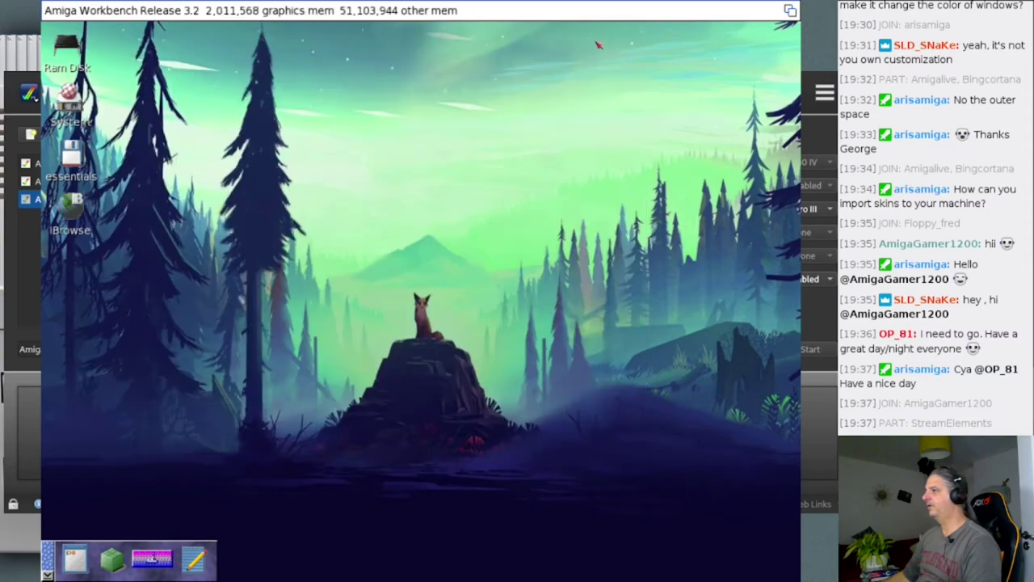
pyautogui.doubleClick(85, 98)
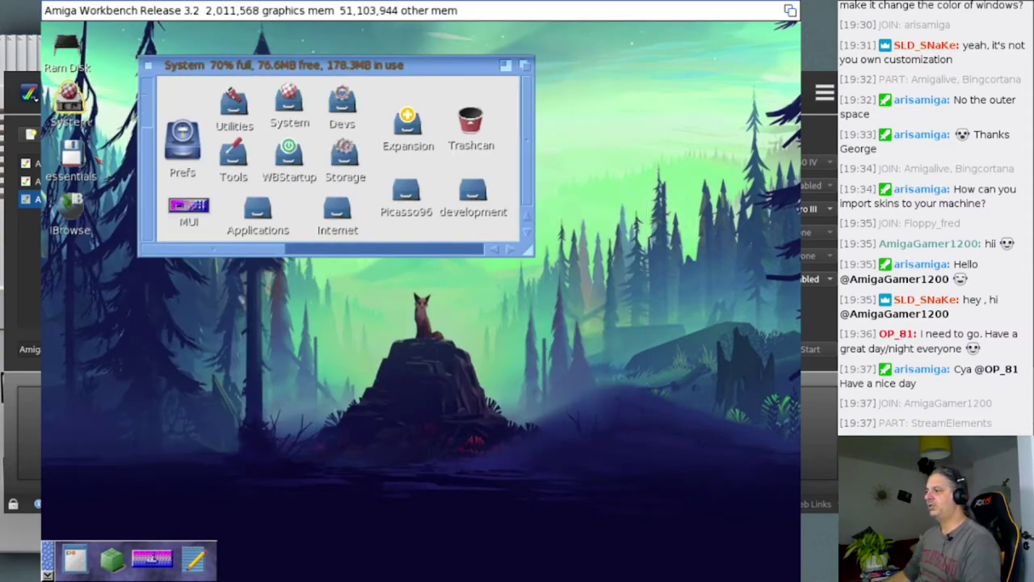
pyautogui.click(333, 209)
pyautogui.click(333, 210)
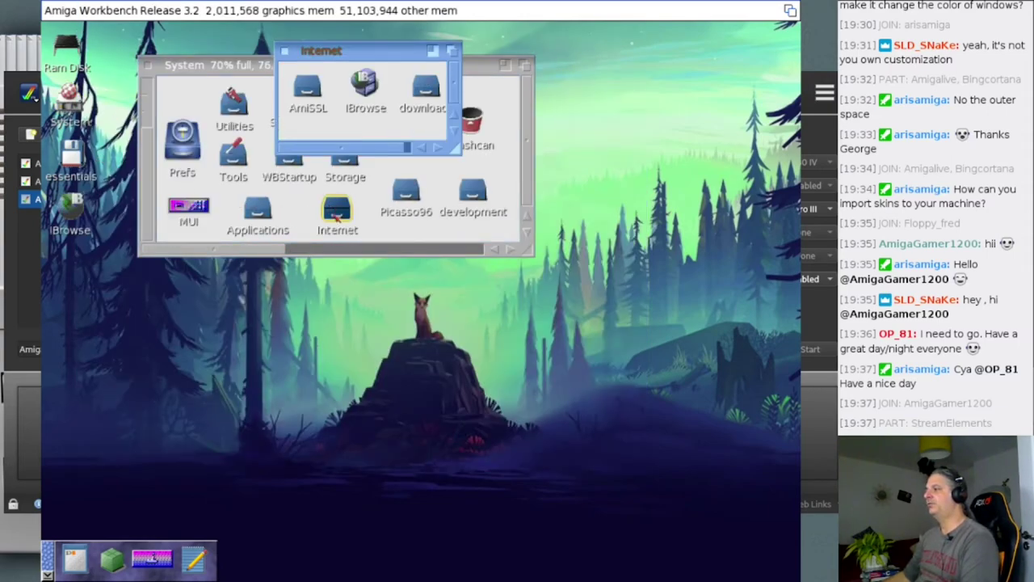
pyautogui.doubleClick(426, 87)
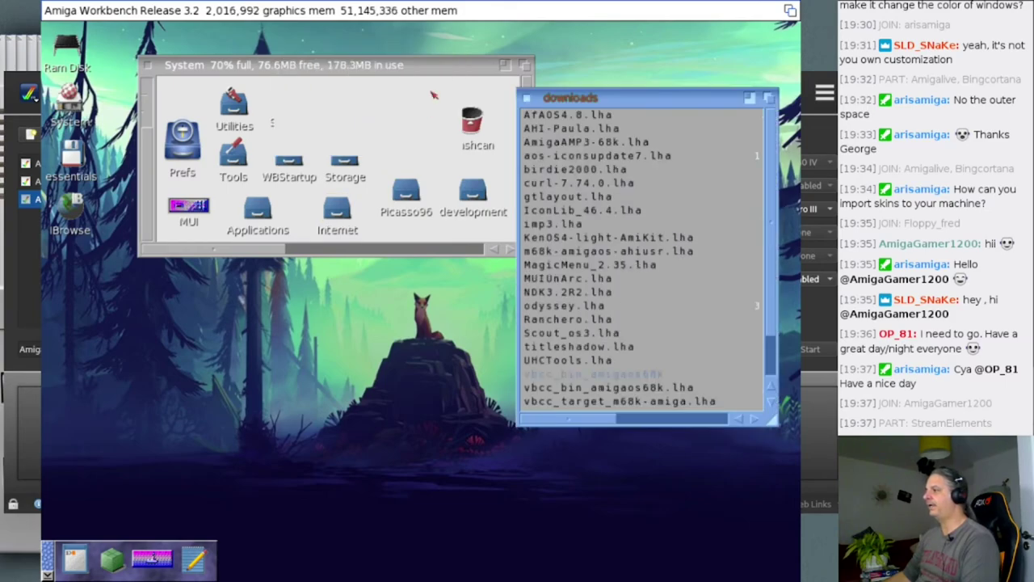
pyautogui.click(149, 65)
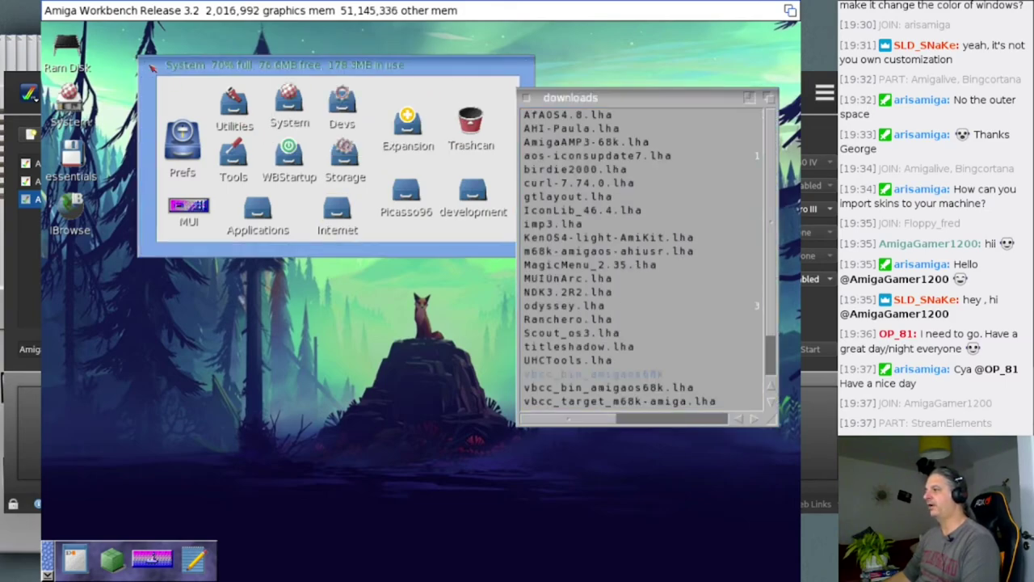
pyautogui.click(768, 233)
pyautogui.scroll(-4, 772, 275)
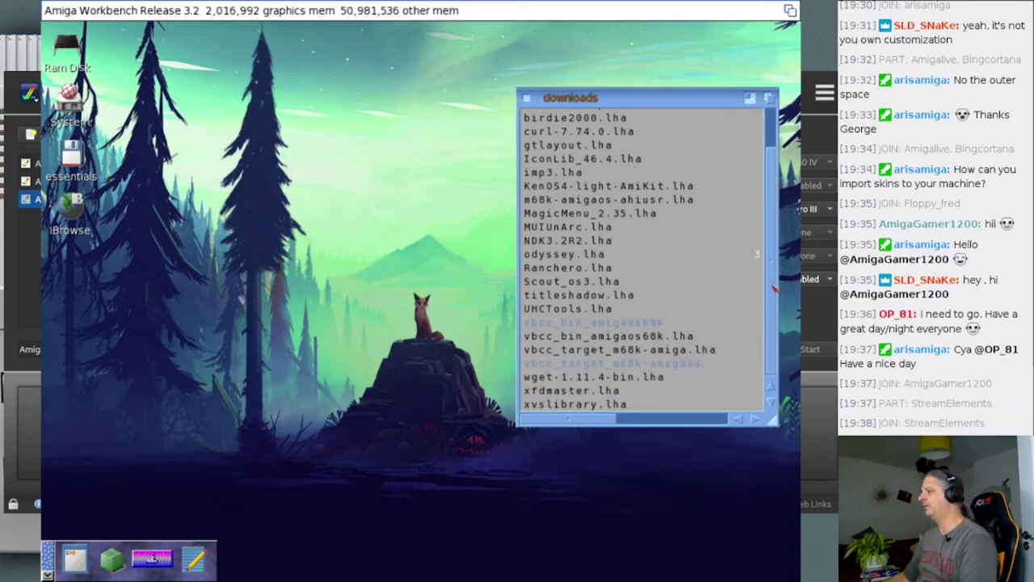
# Step: Unpack Ranchero.lha with Unarc into Ram Disk:, then close the downloads drawer and Unarc
pyautogui.doubleClick(612, 272)
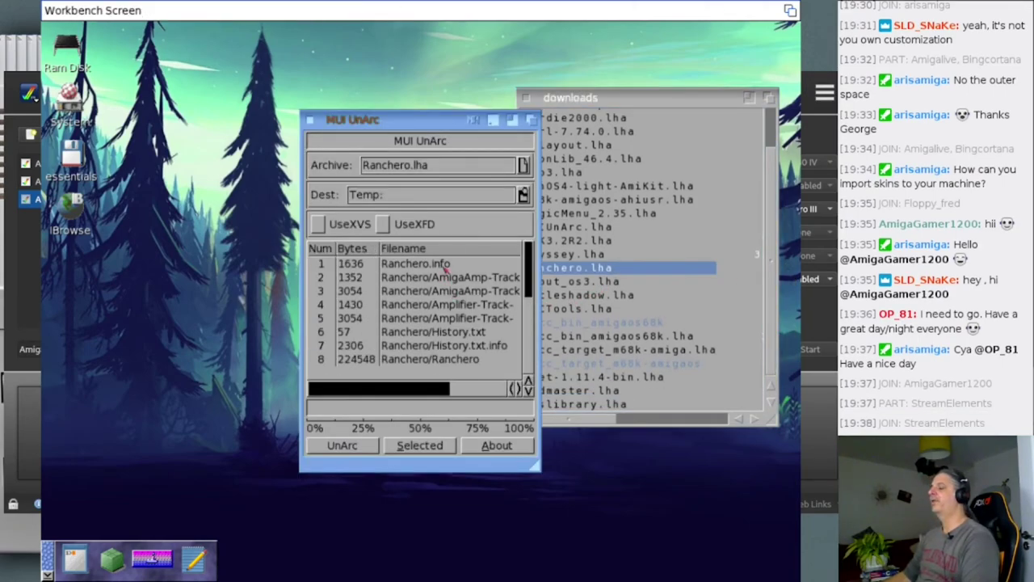
pyautogui.click(313, 120)
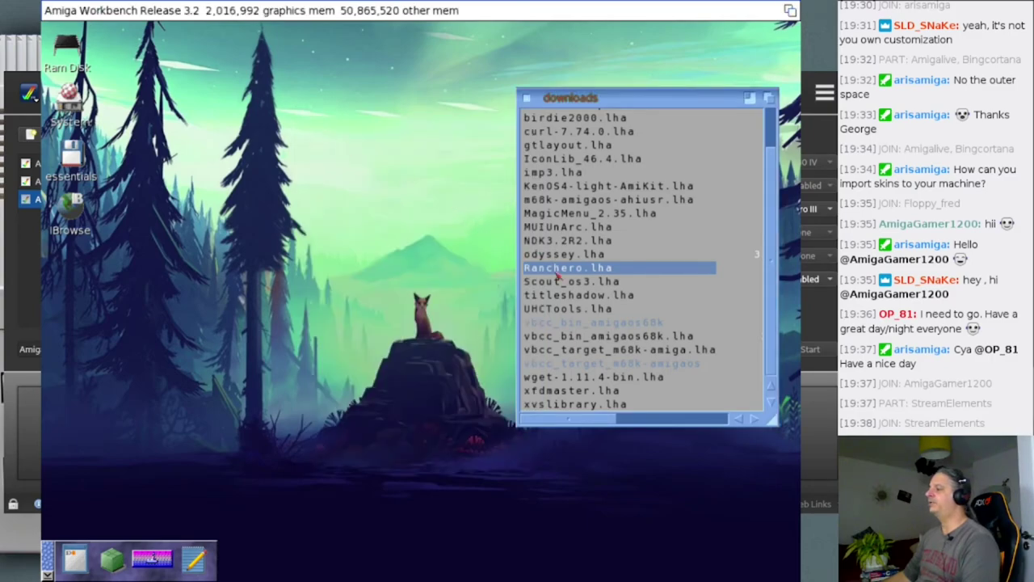
pyautogui.moveTo(557, 275); pyautogui.dragTo(98, 555)
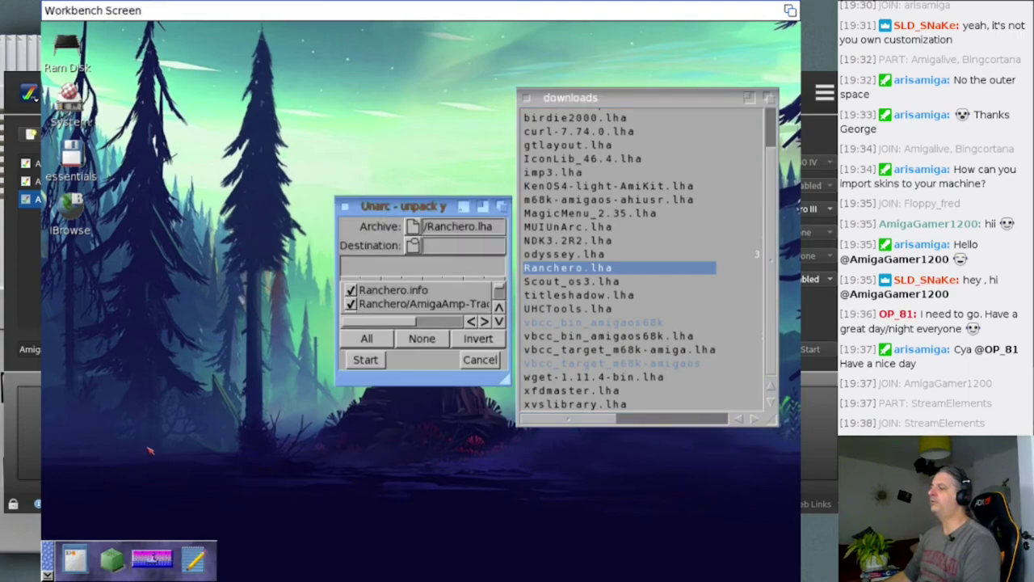
pyautogui.moveTo(402, 206); pyautogui.dragTo(281, 114)
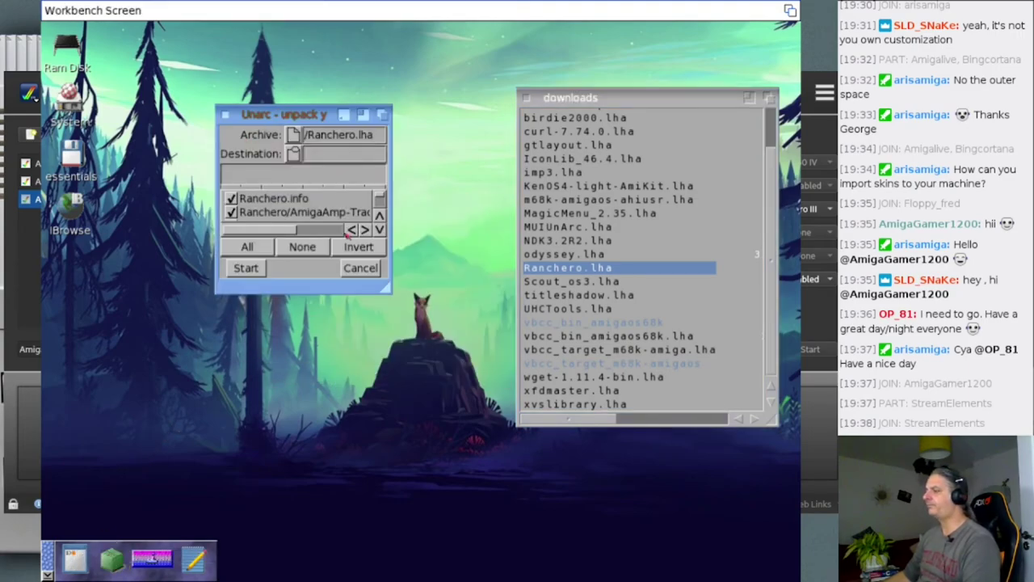
pyautogui.moveTo(386, 287); pyautogui.dragTo(501, 468)
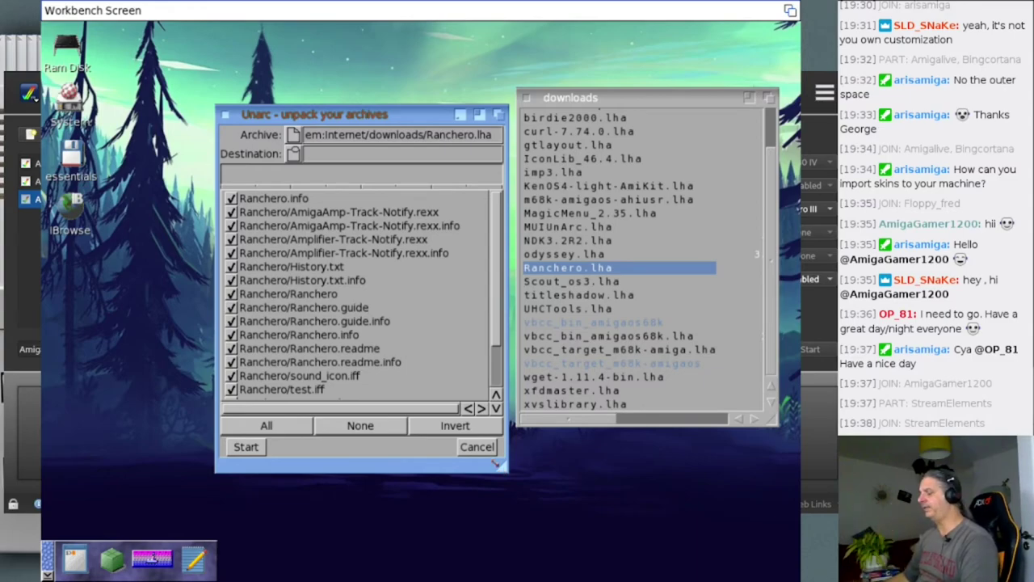
pyautogui.moveTo(69, 55); pyautogui.dragTo(312, 220)
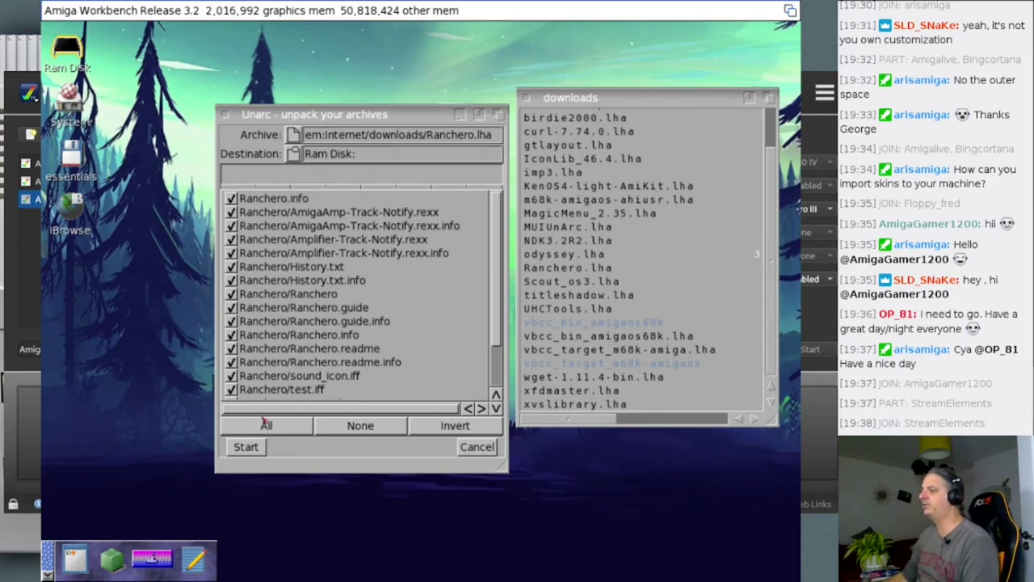
pyautogui.click(257, 449)
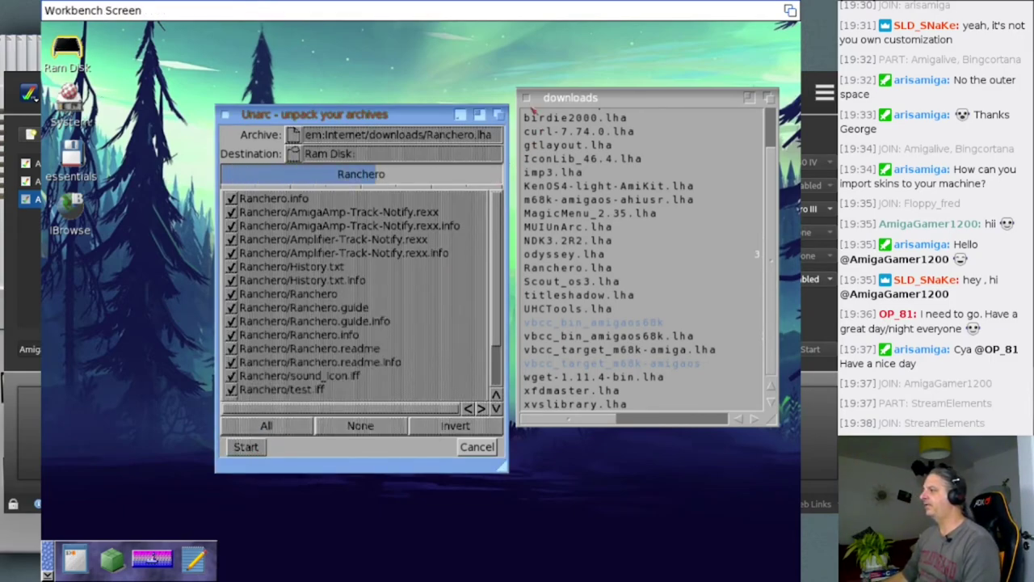
pyautogui.click(526, 97)
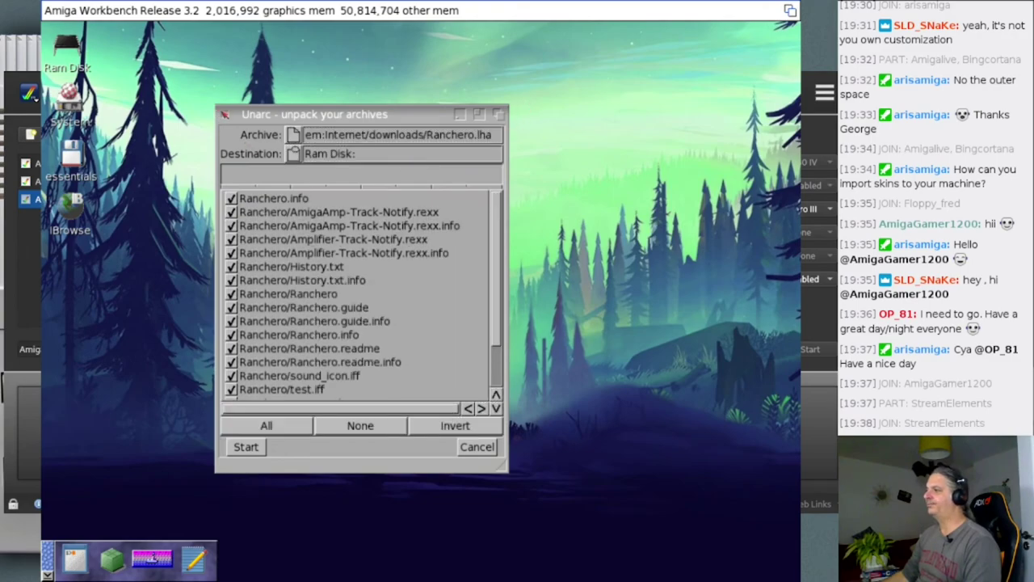
pyautogui.click(224, 114)
# Step: Open the Ram Disk and the extracted Ranchero drawer, moving it aside
pyautogui.doubleClick(73, 44)
pyautogui.click(168, 90)
pyautogui.doubleClick(167, 89)
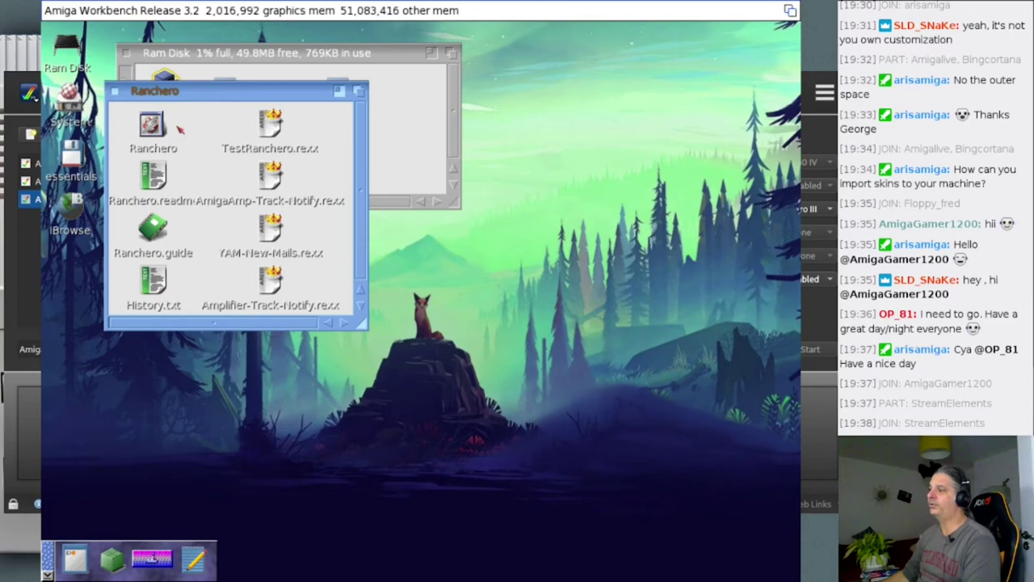
pyautogui.moveTo(166, 91); pyautogui.dragTo(224, 251)
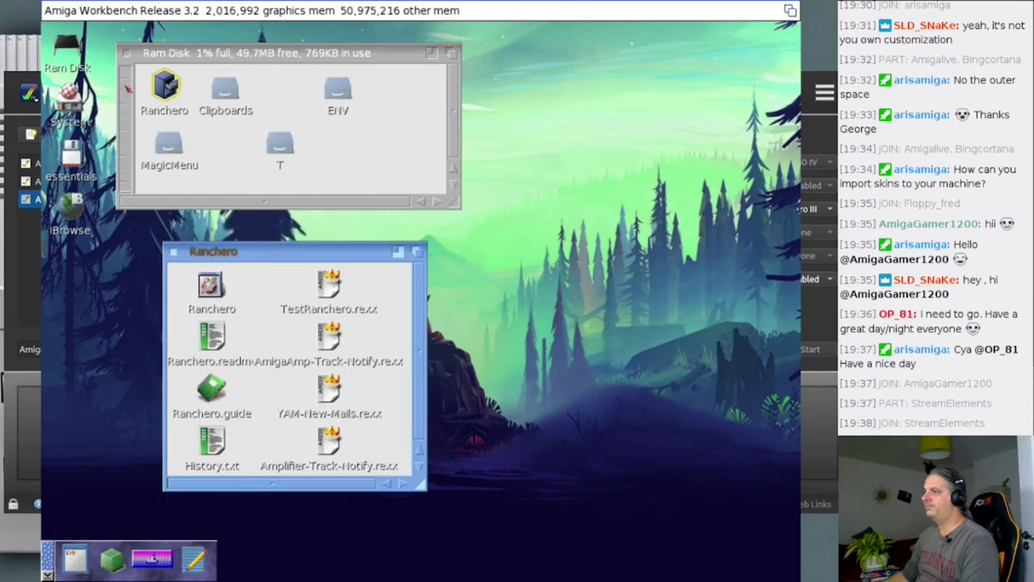
# Step: Open System, close the Ranchero and Ram Disk windows, and open the Applications drawer
pyautogui.doubleClick(84, 102)
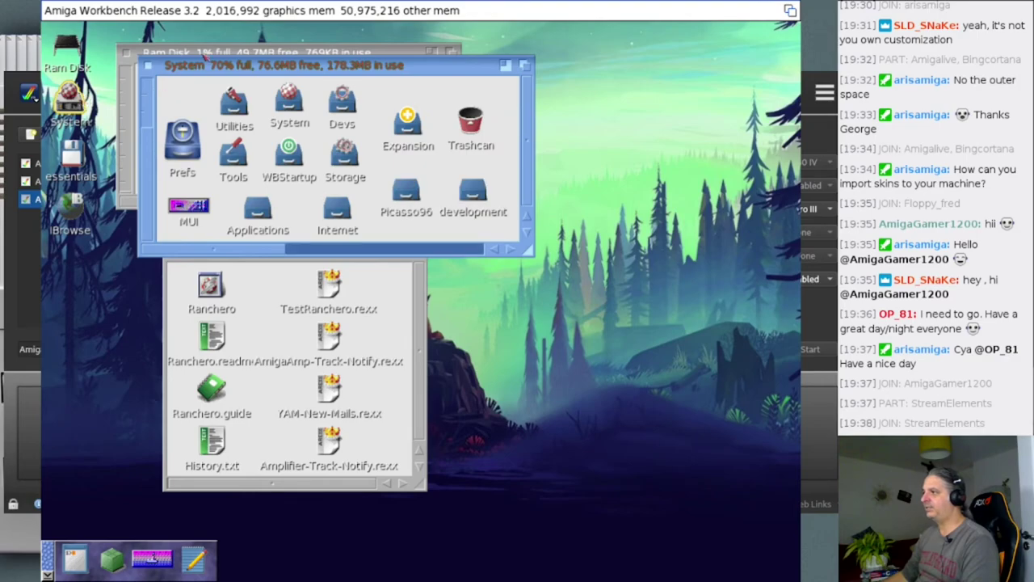
pyautogui.moveTo(204, 61); pyautogui.dragTo(378, 134)
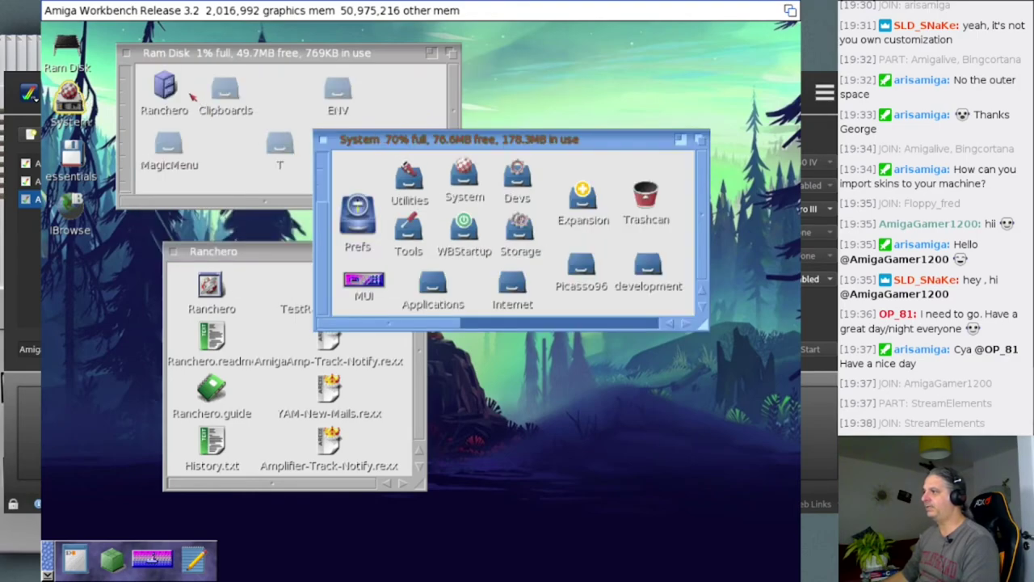
pyautogui.click(173, 89)
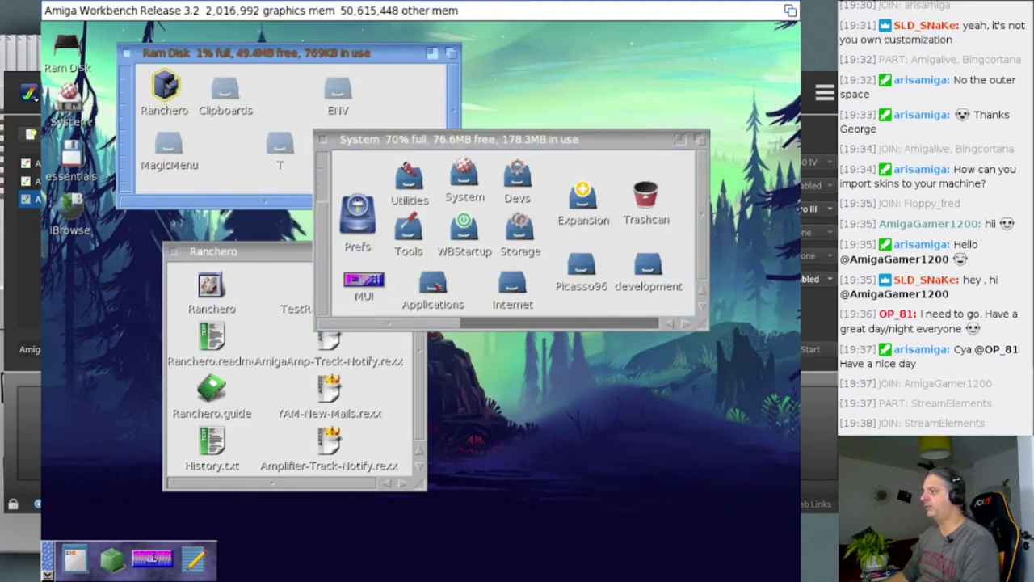
pyautogui.click(171, 251)
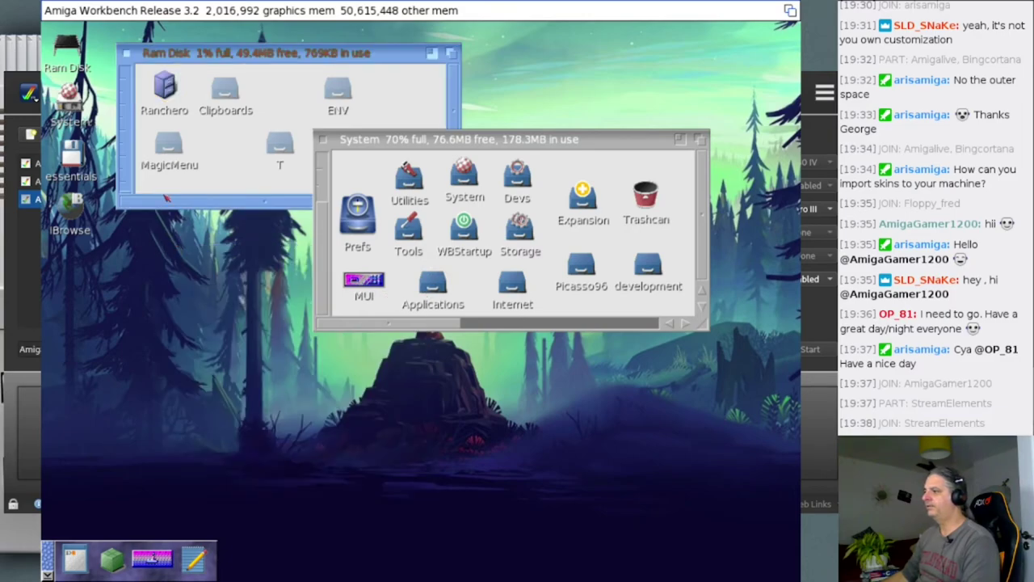
pyautogui.click(127, 54)
pyautogui.moveTo(399, 144); pyautogui.dragTo(222, 94)
pyautogui.doubleClick(254, 233)
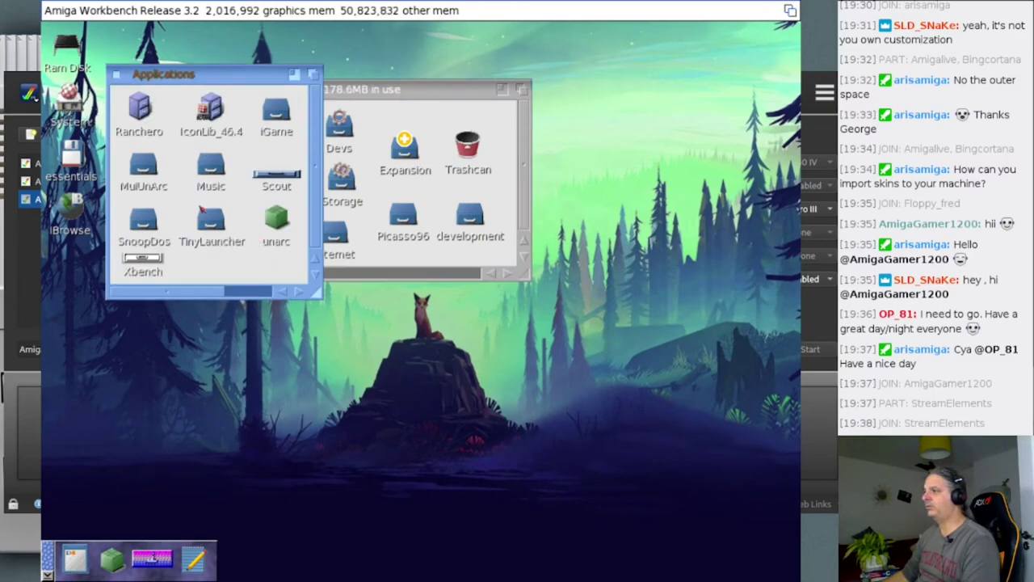
# Step: Read Ranchero.readme in MultiView, then open Ranchero.guide at its Usage page
pyautogui.doubleClick(142, 113)
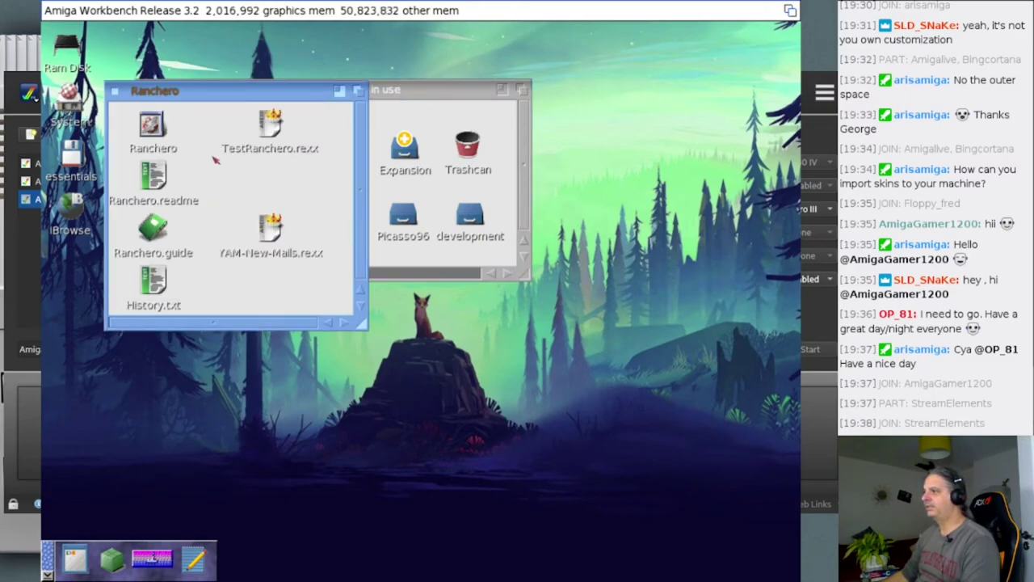
pyautogui.doubleClick(165, 191)
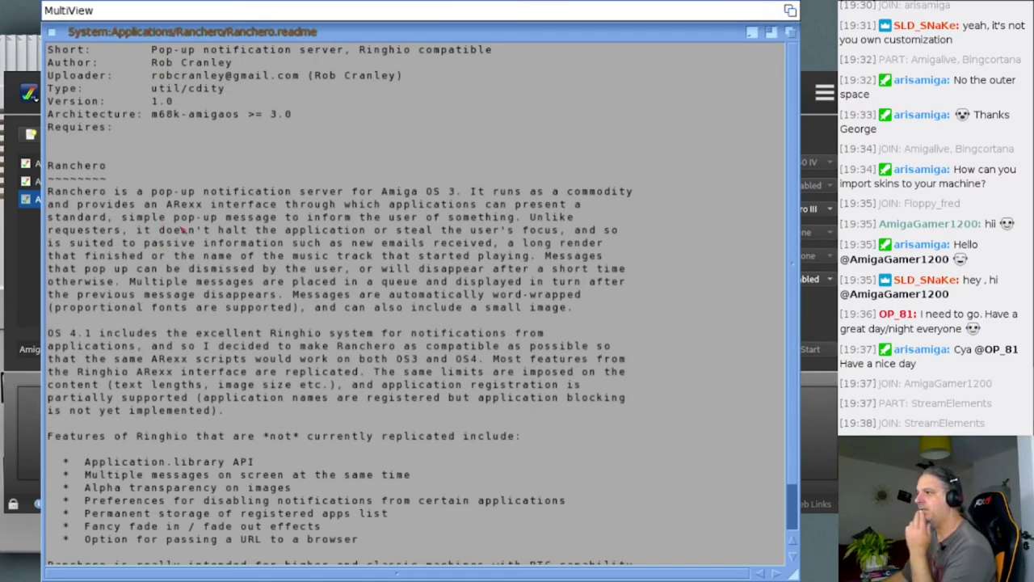
pyautogui.scroll(-2, 216, 243)
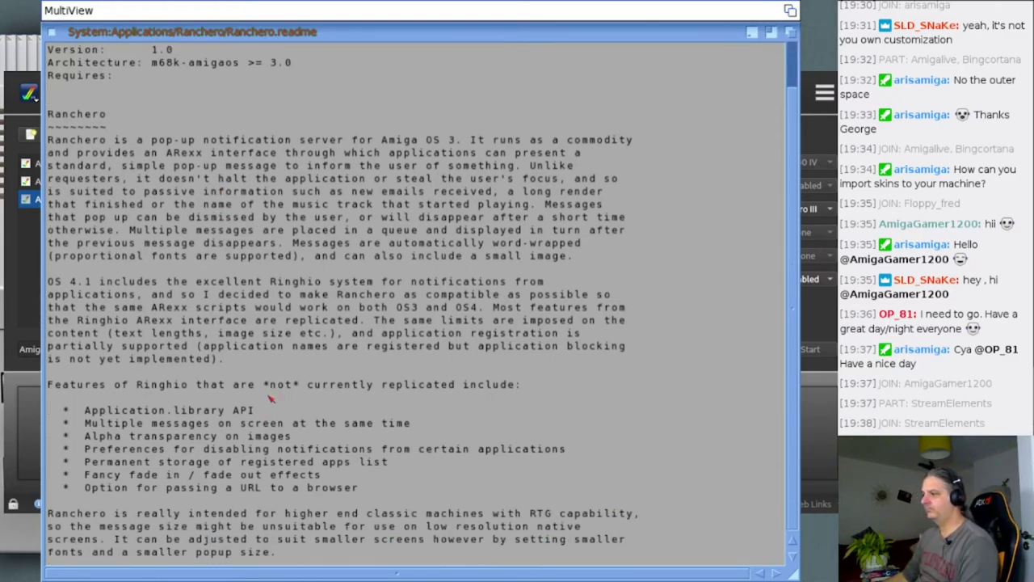
pyautogui.doubleClick(163, 411)
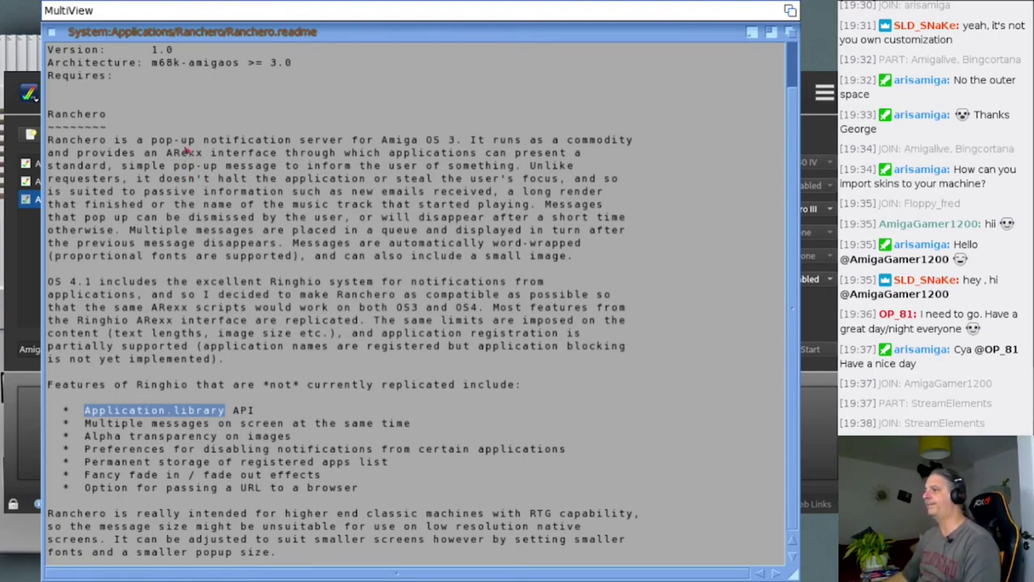
pyautogui.moveTo(793, 572); pyautogui.dragTo(719, 356)
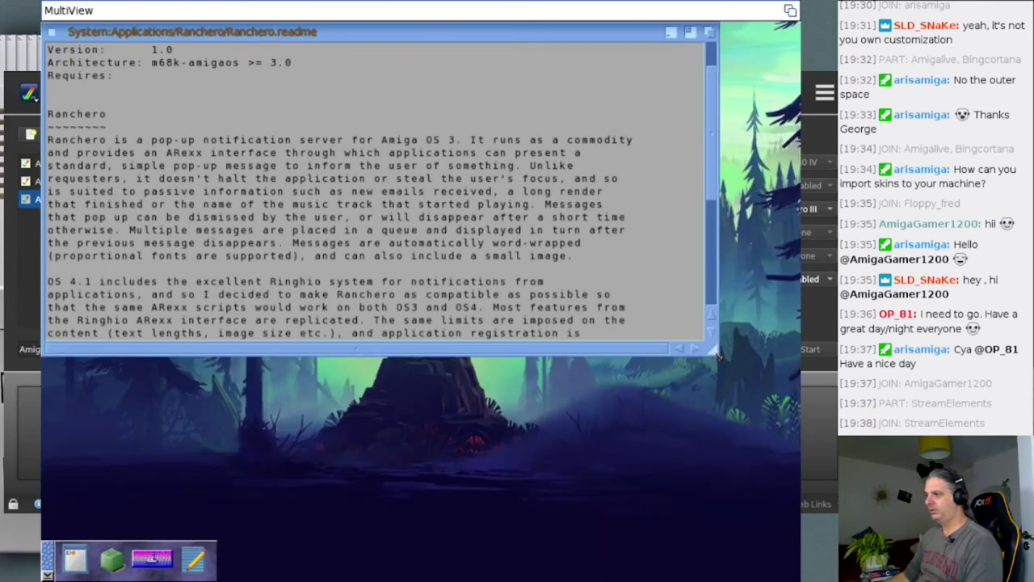
pyautogui.scroll(-6, 379, 219)
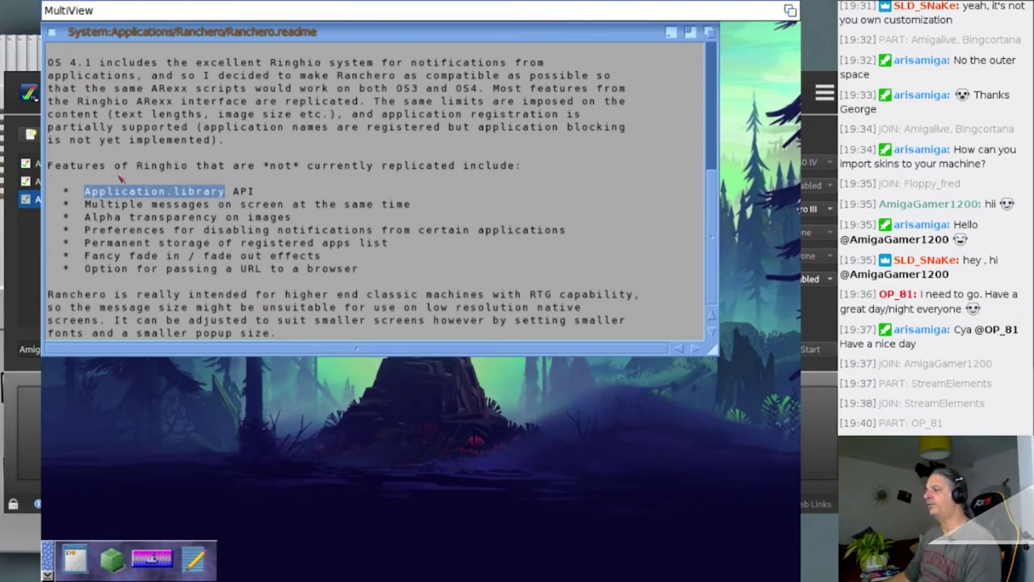
pyautogui.press('Escape')
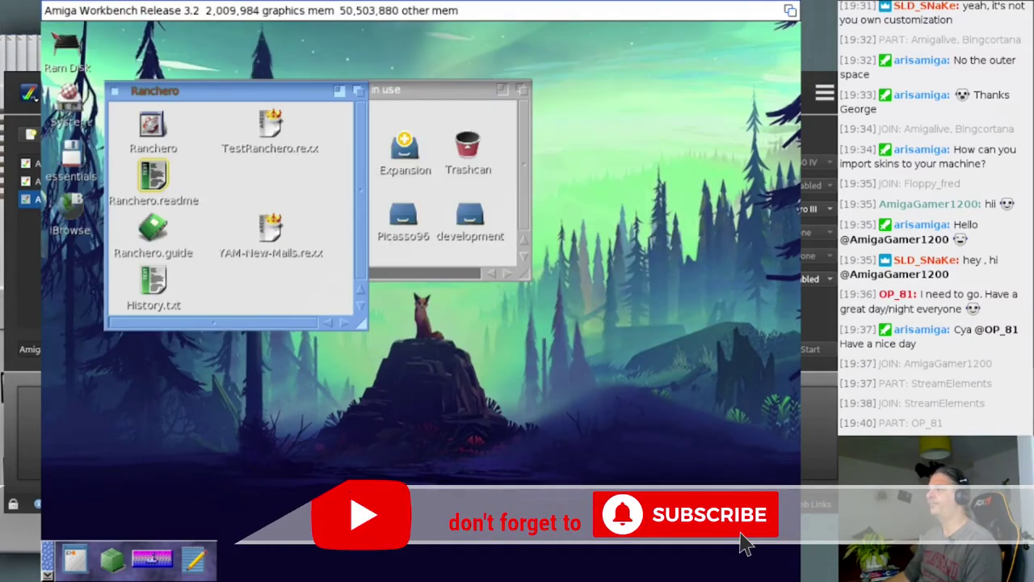
pyautogui.click(223, 278)
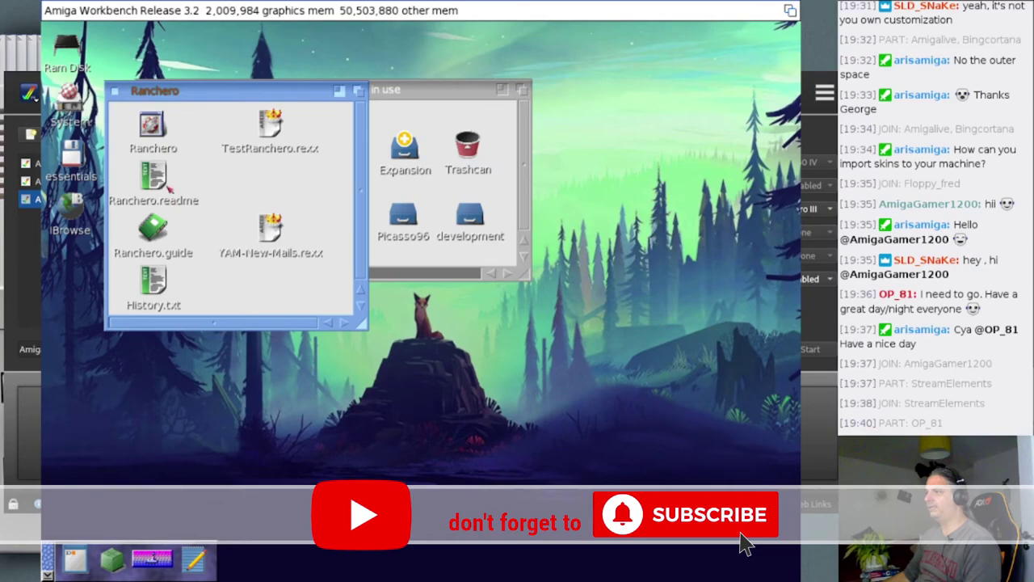
pyautogui.doubleClick(157, 226)
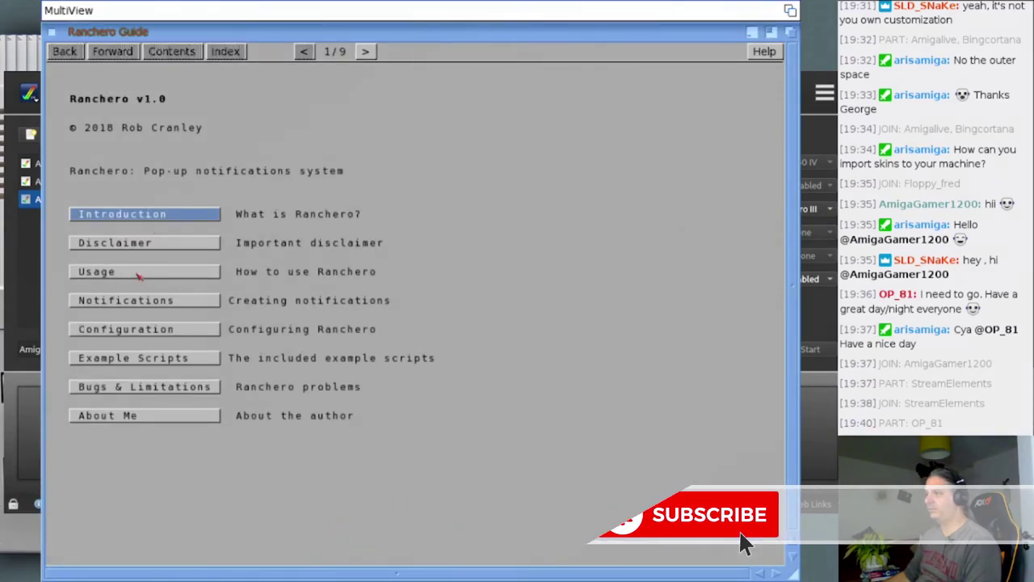
pyautogui.click(139, 275)
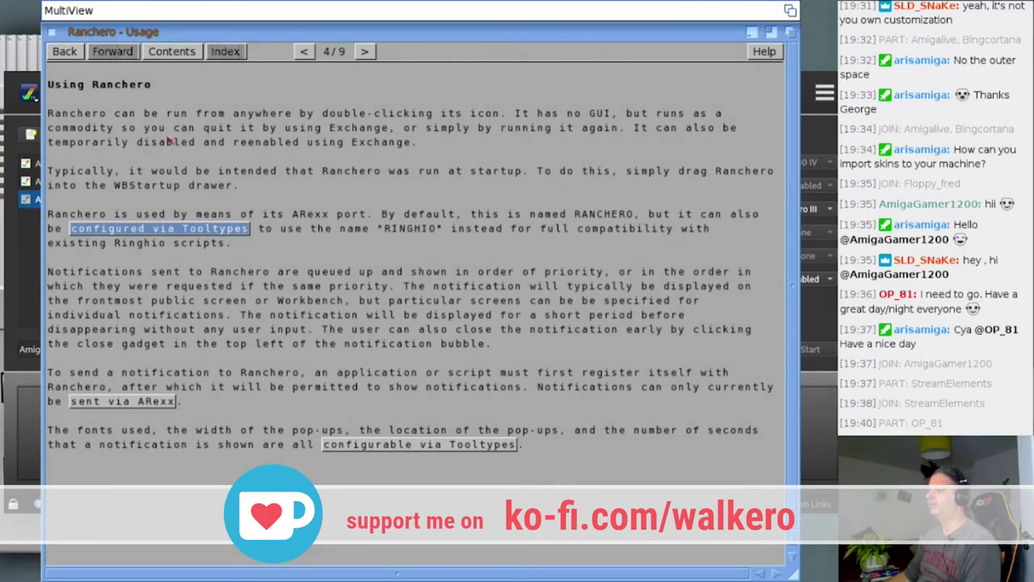
# Step: Close the guide, launch Ranchero from WBStartup, and dismiss the missing jpeg.library error
pyautogui.click(53, 32)
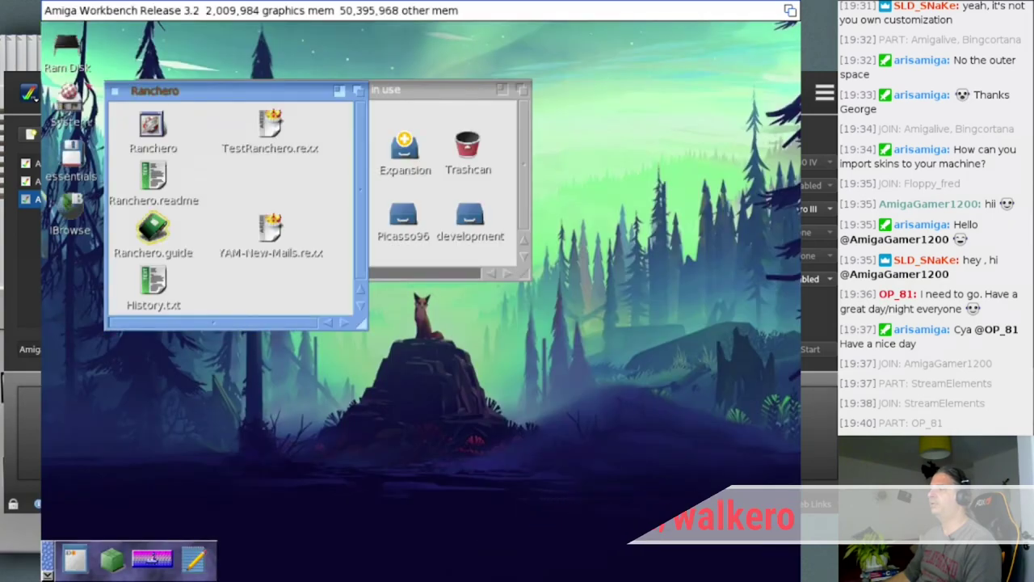
pyautogui.moveTo(197, 100); pyautogui.dragTo(286, 179)
pyautogui.doubleClick(286, 178)
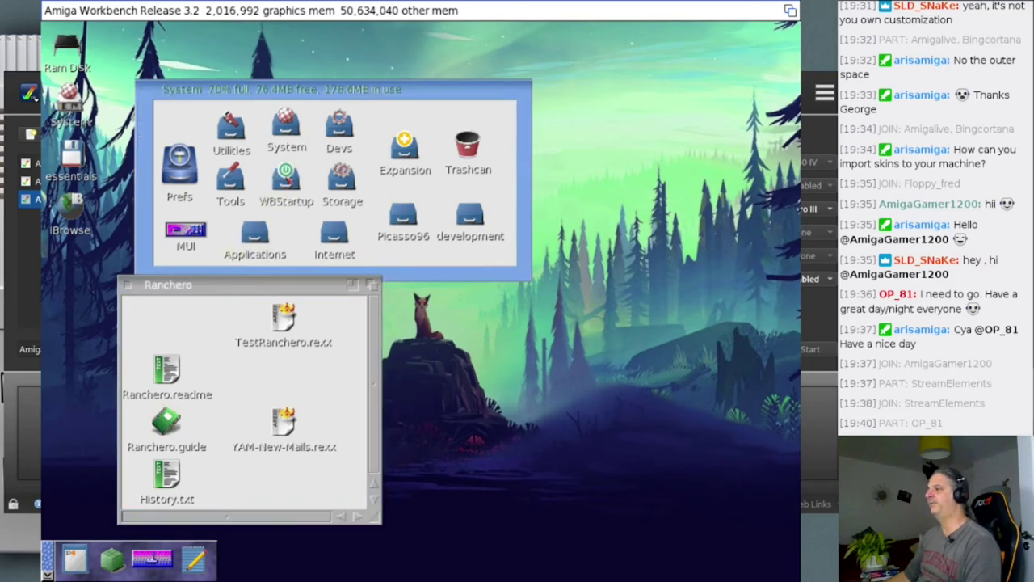
pyautogui.click(329, 282)
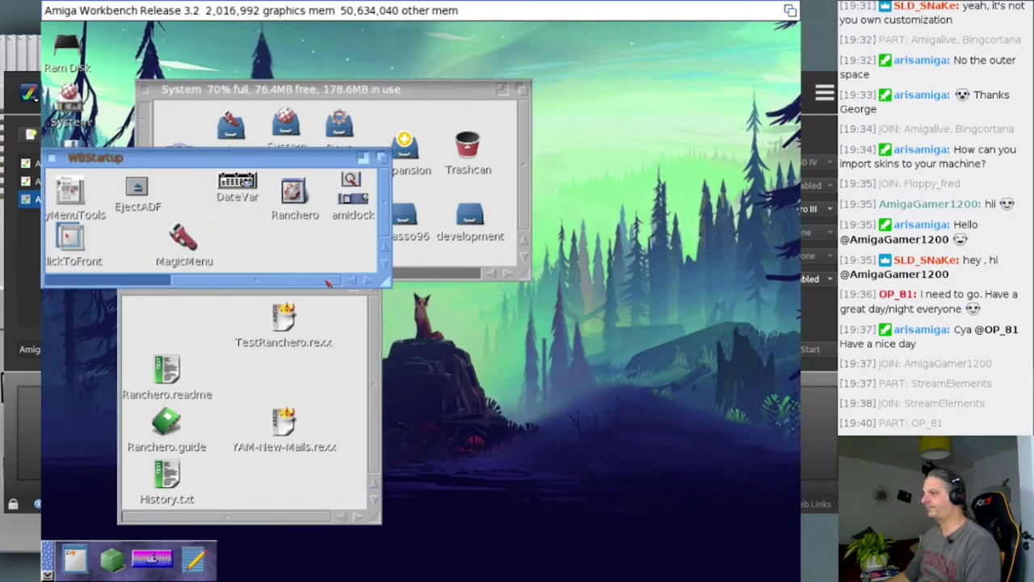
pyautogui.doubleClick(304, 215)
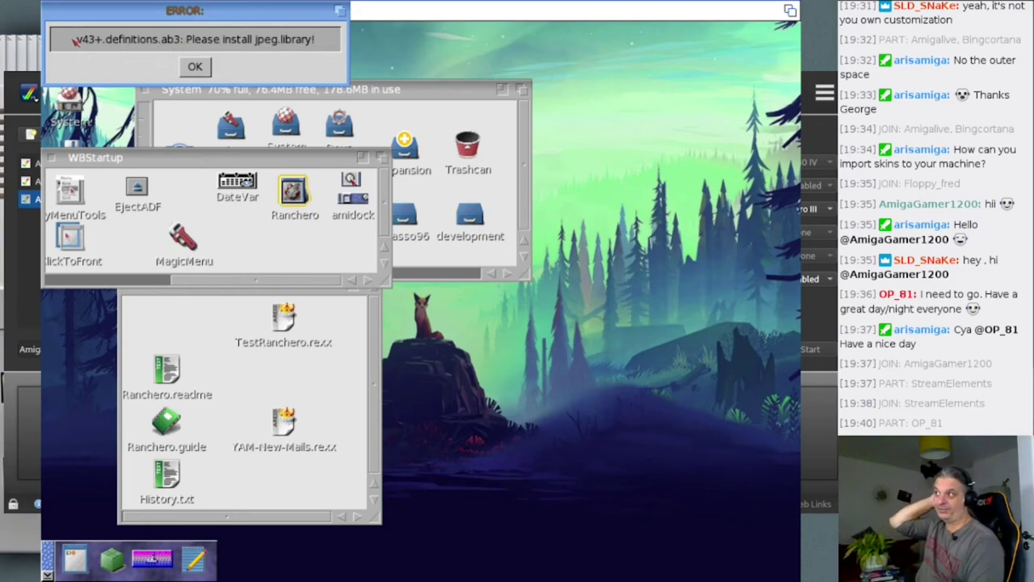
pyautogui.click(196, 67)
# Step: Move Ranchero into its own drawer and close the WBStartup and System windows
pyautogui.moveTo(292, 194); pyautogui.dragTo(175, 321)
pyautogui.click(207, 357)
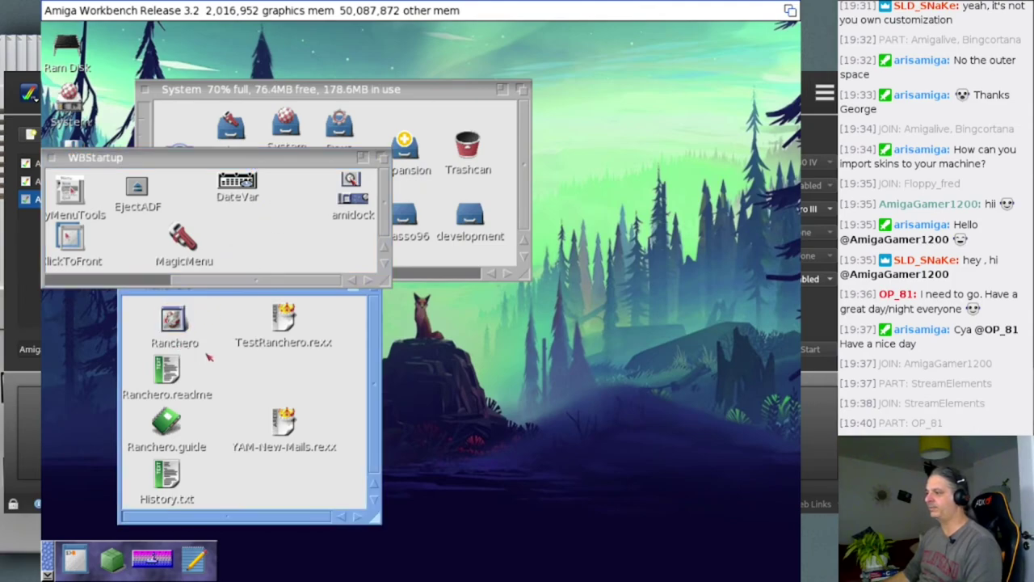
pyautogui.click(51, 159)
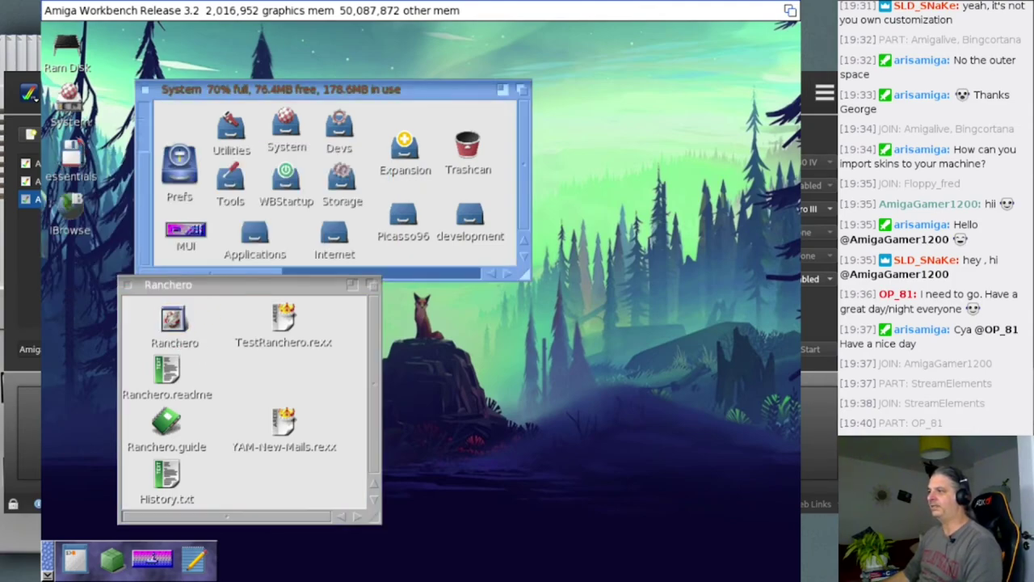
pyautogui.click(145, 92)
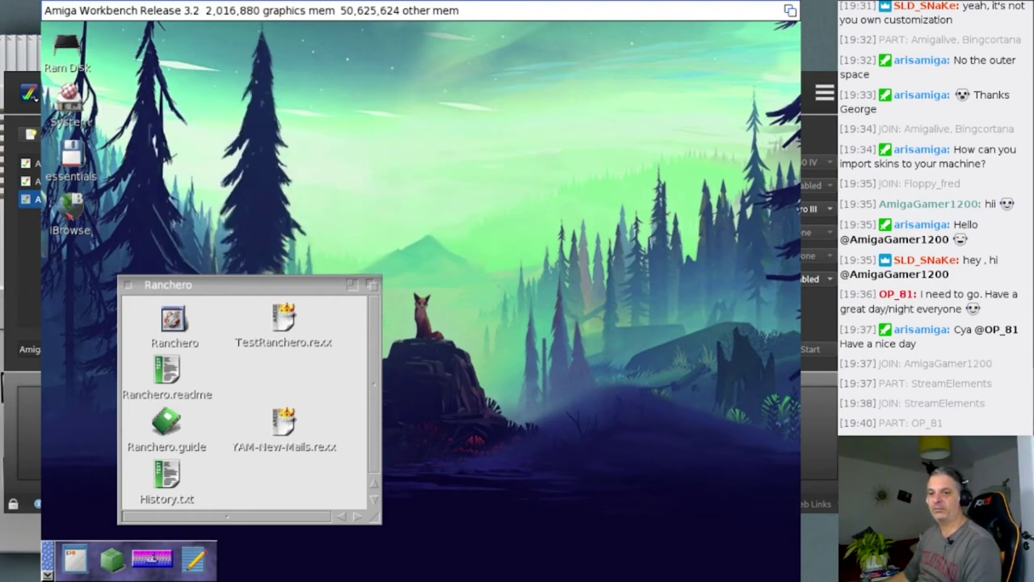
# Step: Reopen IBrowse full-screen and search Aminet for jpeg.library, finding openjpeglibrary.lha 52.1
pyautogui.doubleClick(70, 206)
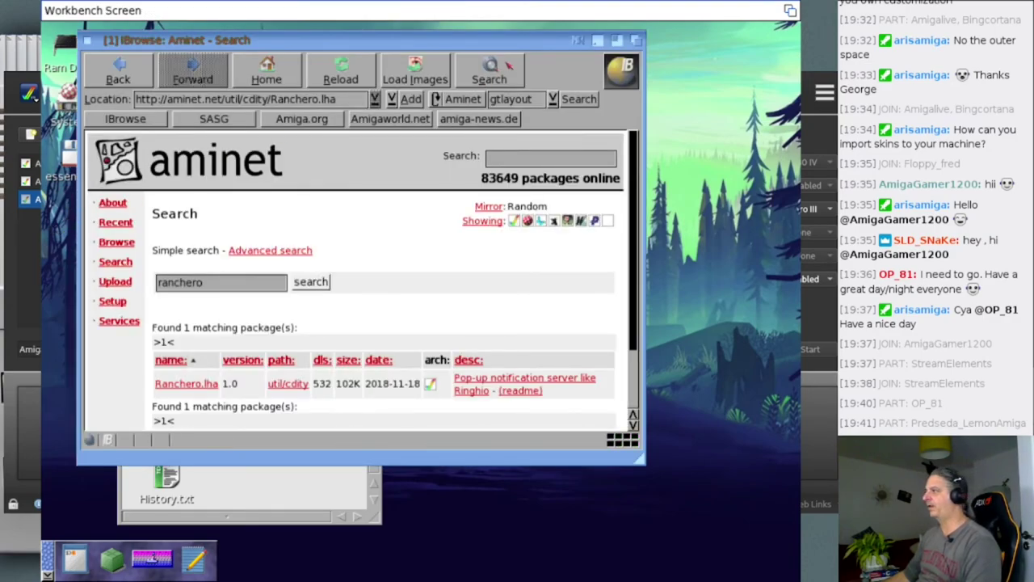
pyautogui.click(617, 40)
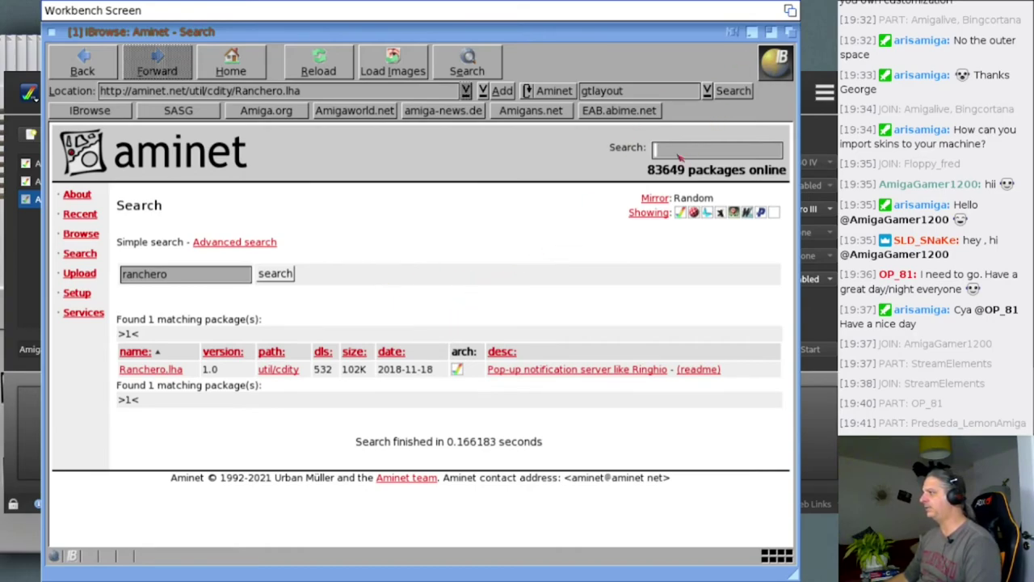
pyautogui.write('jpeg.library')
pyautogui.press('Return')
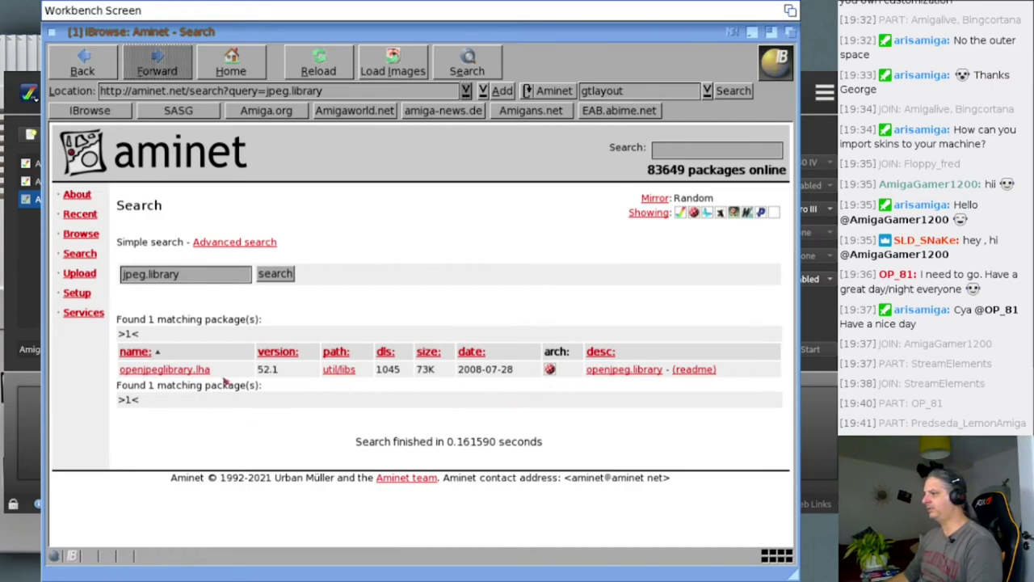
pyautogui.moveTo(794, 573); pyautogui.dragTo(660, 410)
# Step: Reopen and close the Ranchero guide, then launch Ranchero, which demands jpeg.library
pyautogui.click(263, 476)
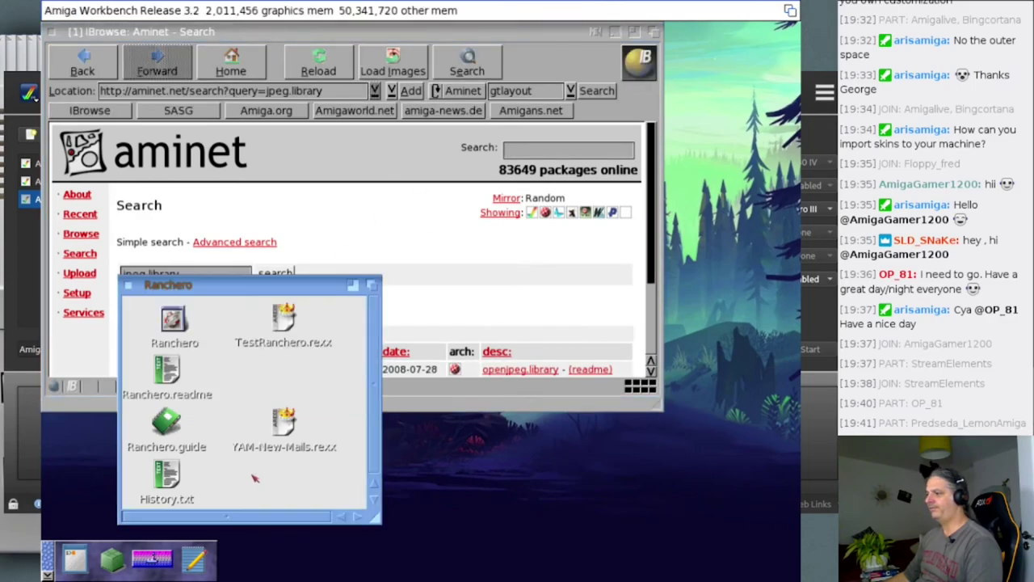
pyautogui.doubleClick(170, 418)
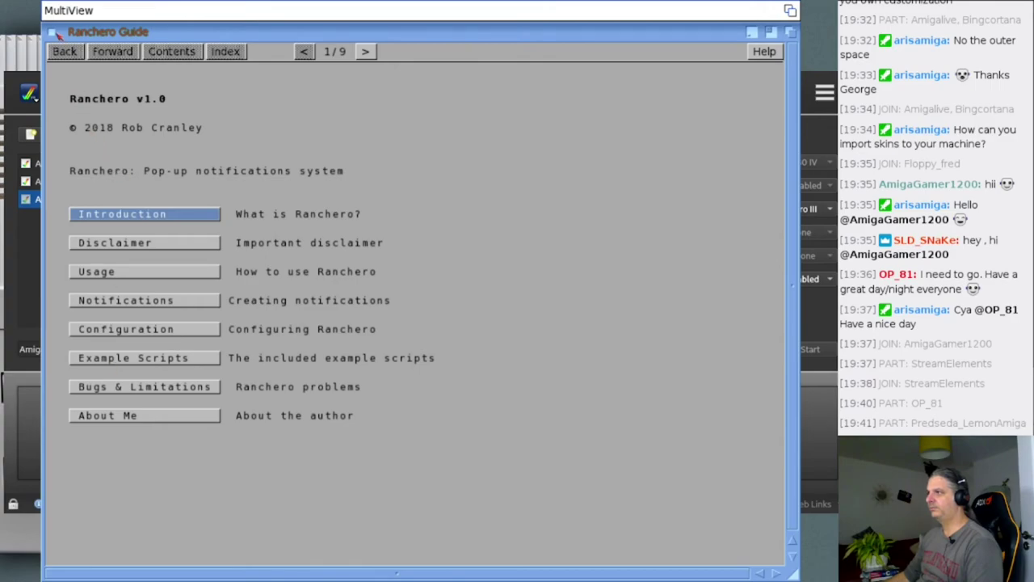
pyautogui.click(53, 32)
pyautogui.doubleClick(185, 324)
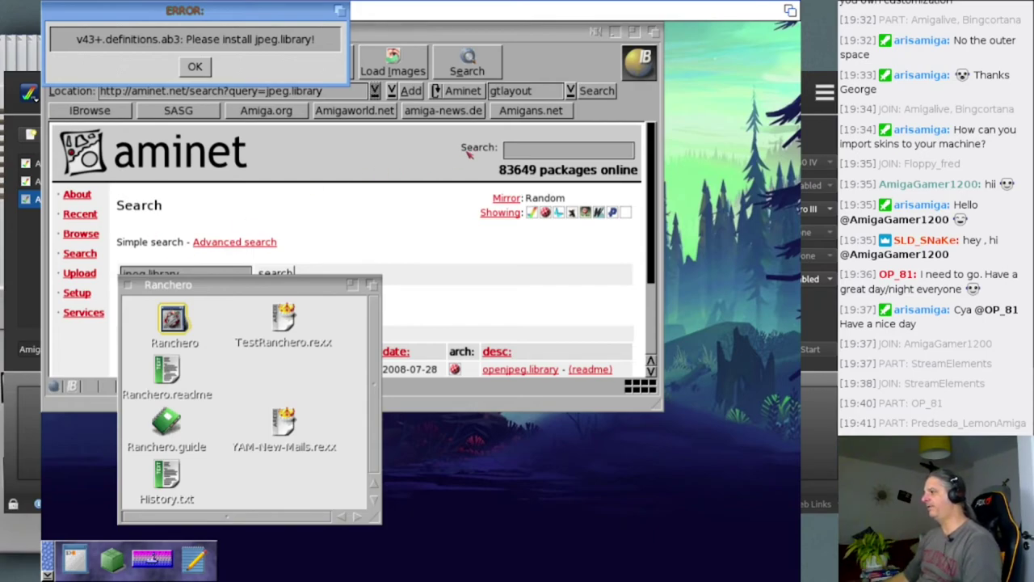
# Step: Search Aminet for jpeg and open page 5 of the 364 results
pyautogui.click(521, 155)
pyautogui.write('jpeg')
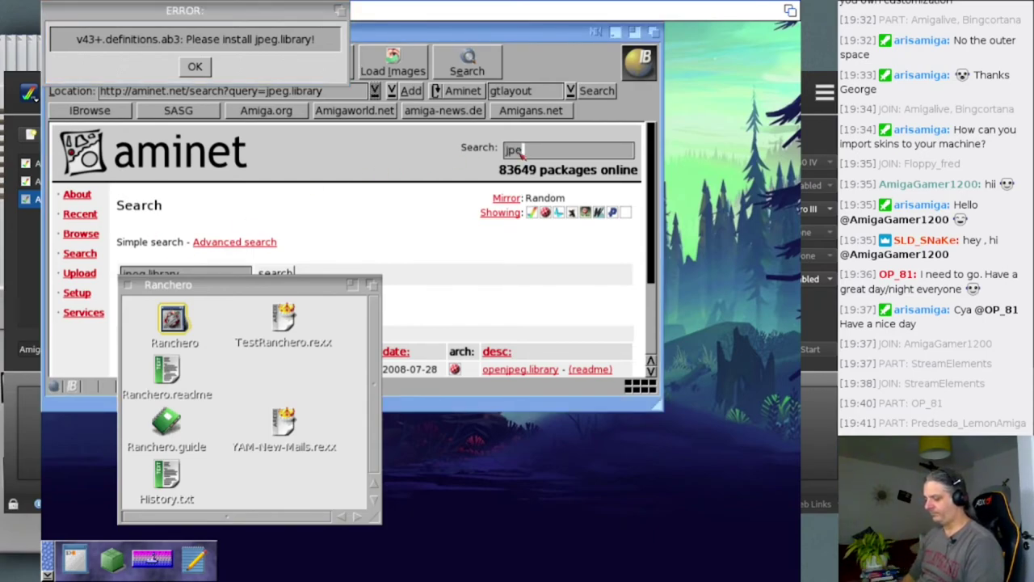
pyautogui.press('Return')
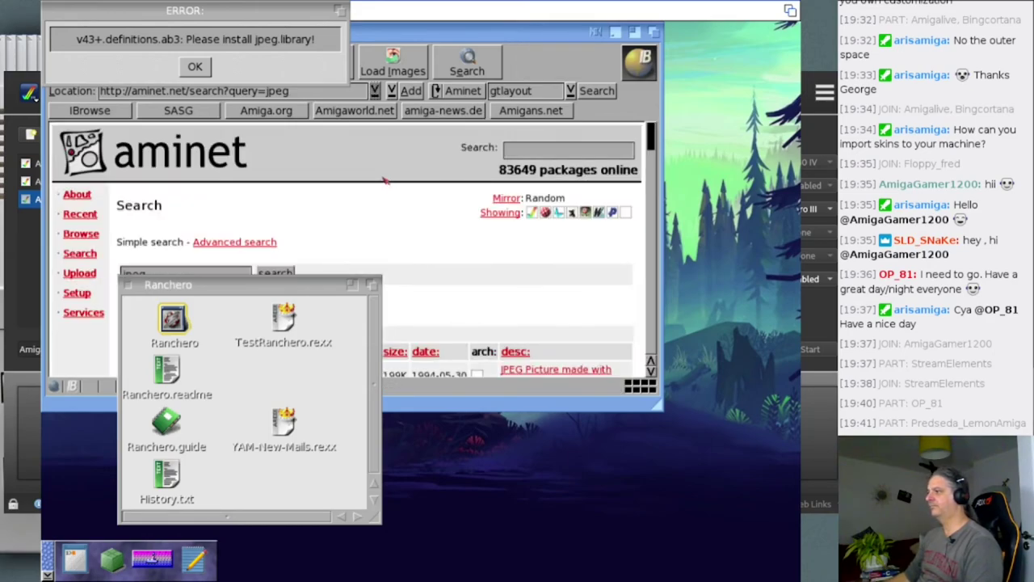
pyautogui.click(390, 161)
pyautogui.scroll(-15, 343, 219)
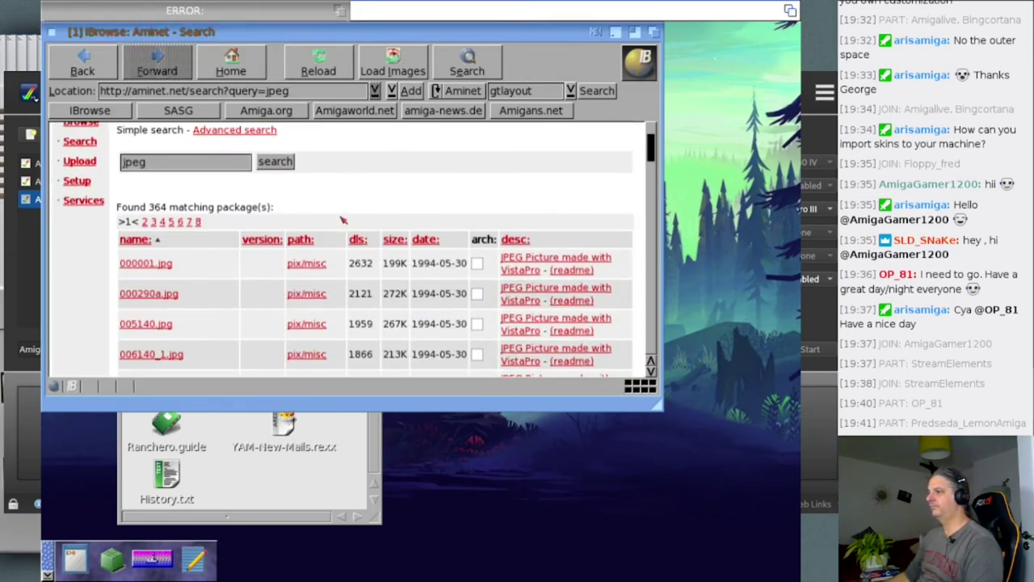
pyautogui.scroll(-15, 342, 218)
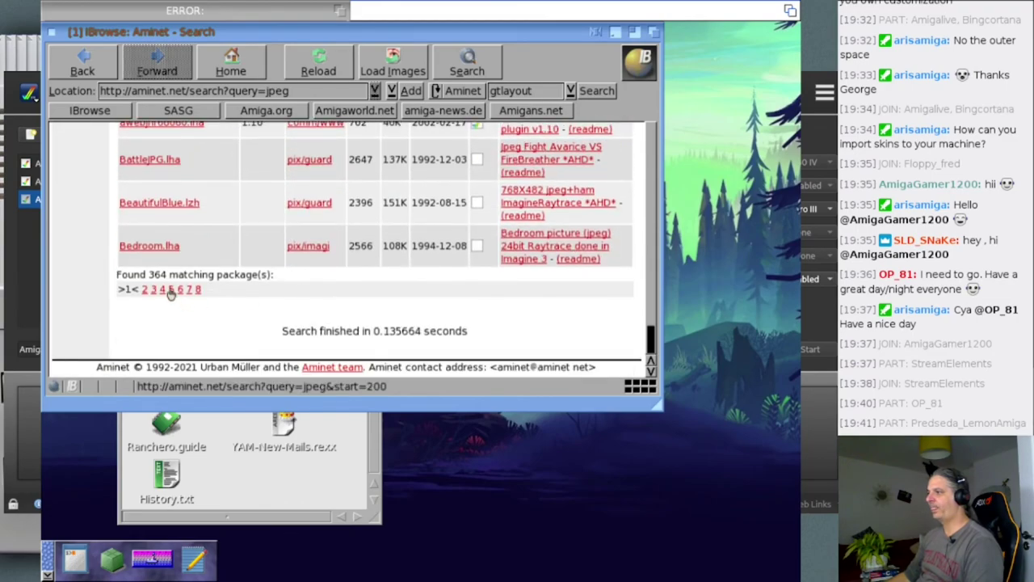
pyautogui.click(171, 289)
pyautogui.scroll(-4, 186, 294)
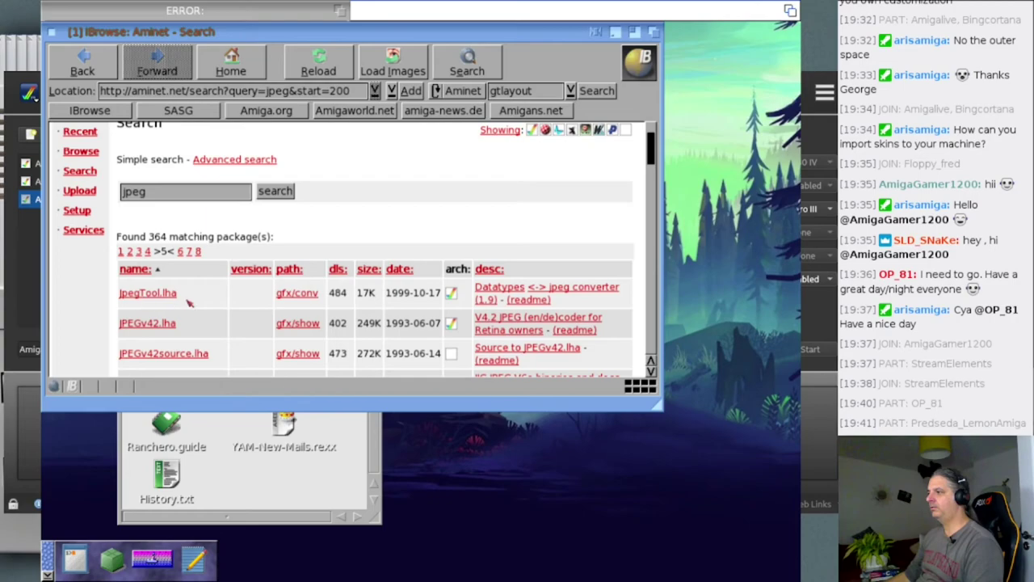
pyautogui.scroll(-1, 180, 305)
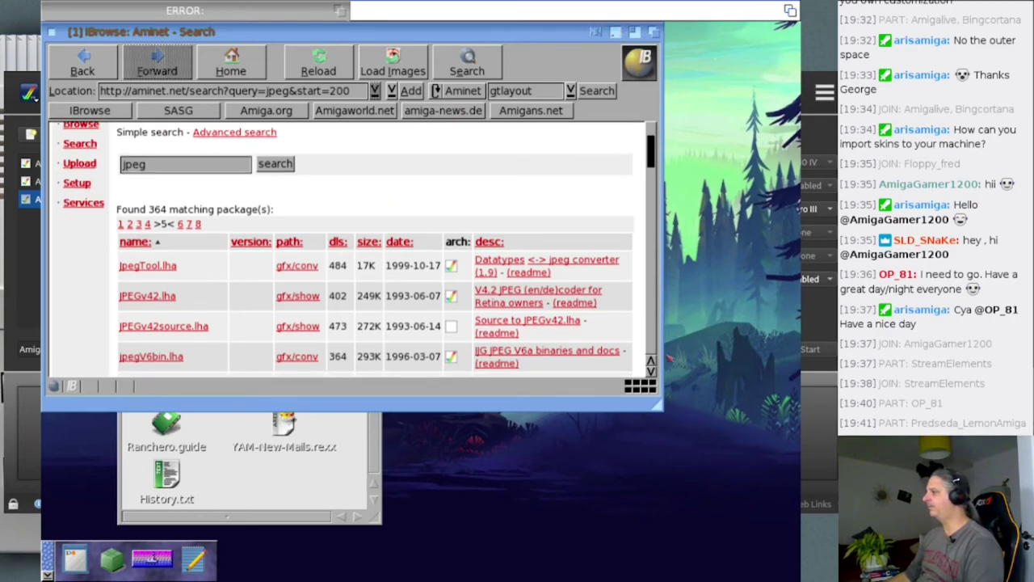
# Step: Save jpeg_6b.lha into System:Internet/downloads
pyautogui.moveTo(653, 399); pyautogui.dragTo(795, 568)
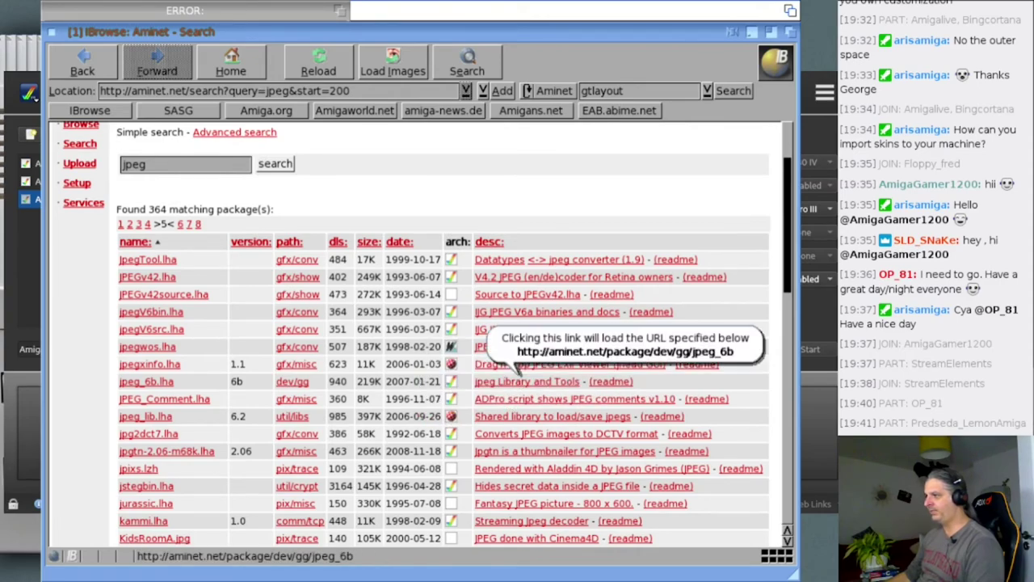
pyautogui.click(132, 380)
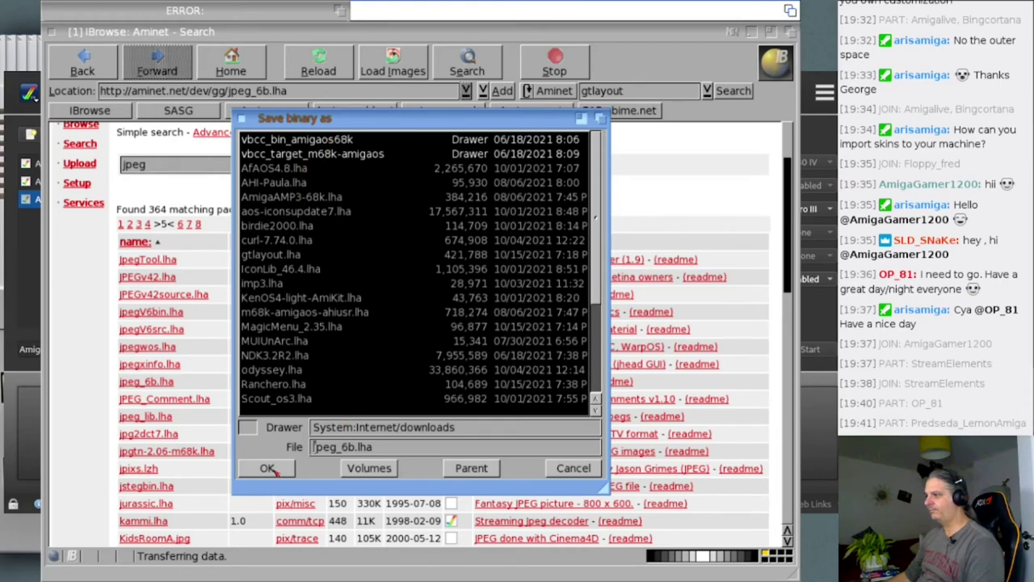
pyautogui.click(267, 469)
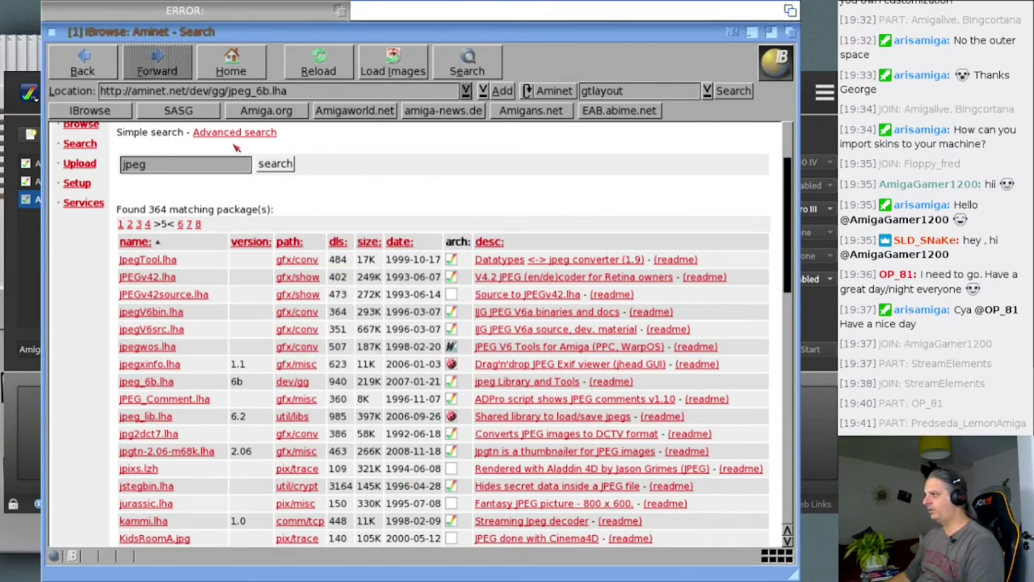
# Step: Run an Aminet advanced search with name jpeg and description library, listing 10 packages
pyautogui.click(208, 135)
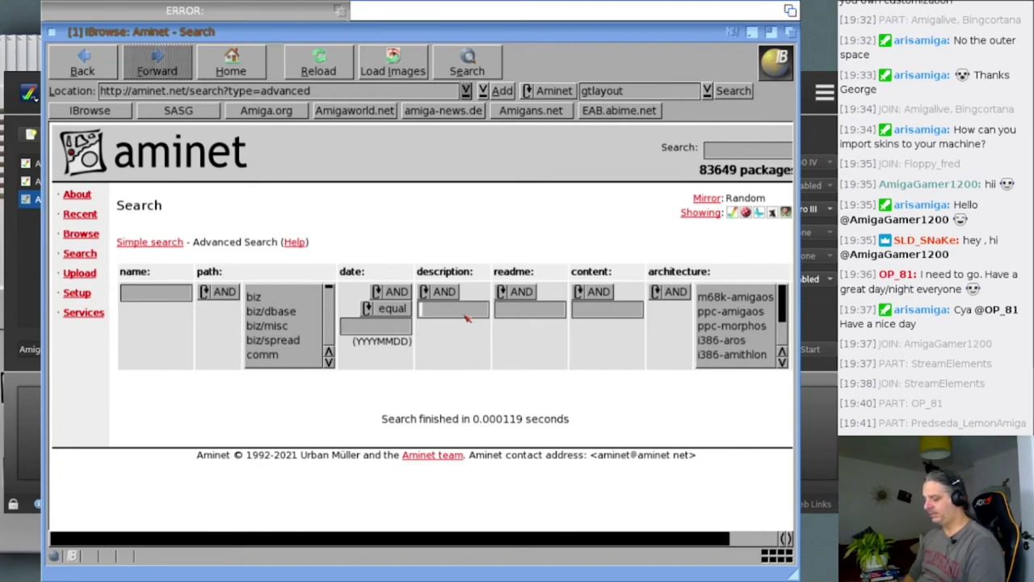
pyautogui.click(167, 298)
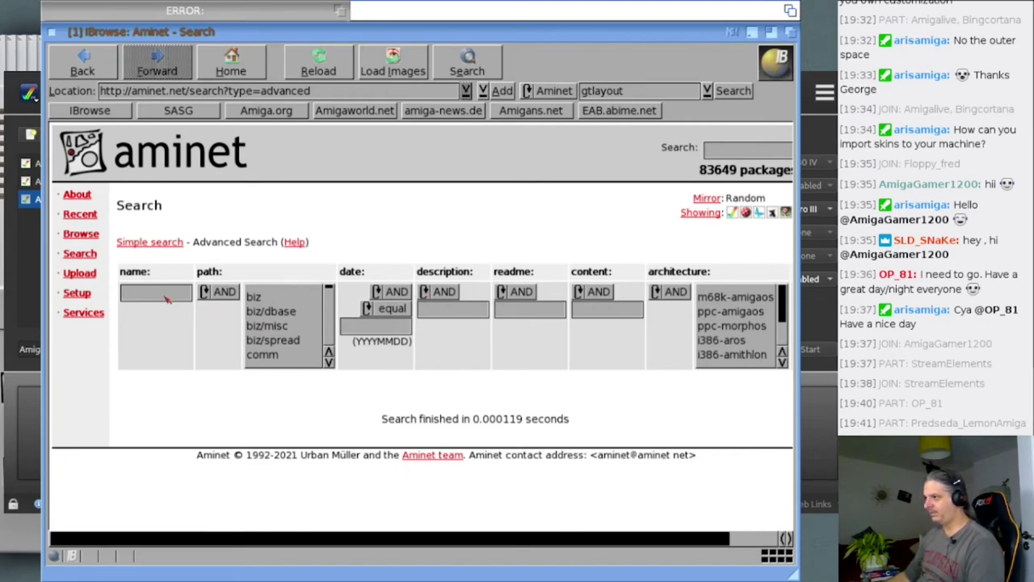
pyautogui.write('jpeg')
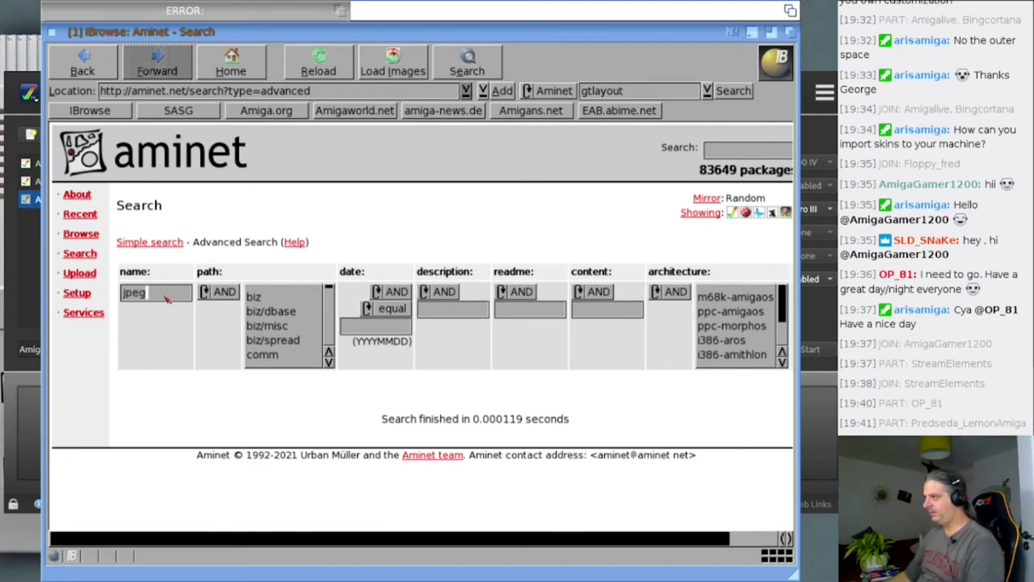
pyautogui.click(460, 315)
pyautogui.write('library')
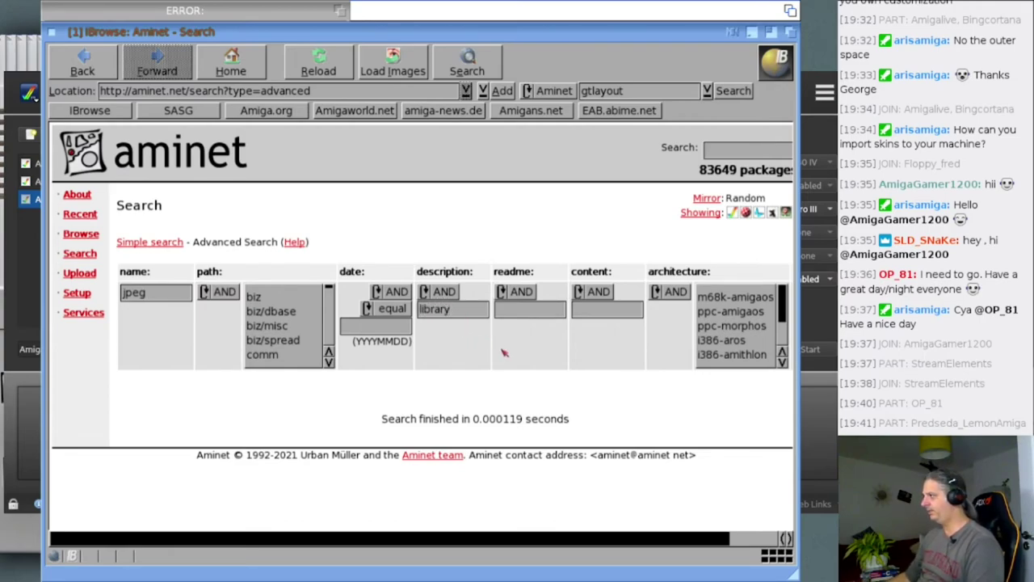
pyautogui.moveTo(622, 537); pyautogui.dragTo(669, 538)
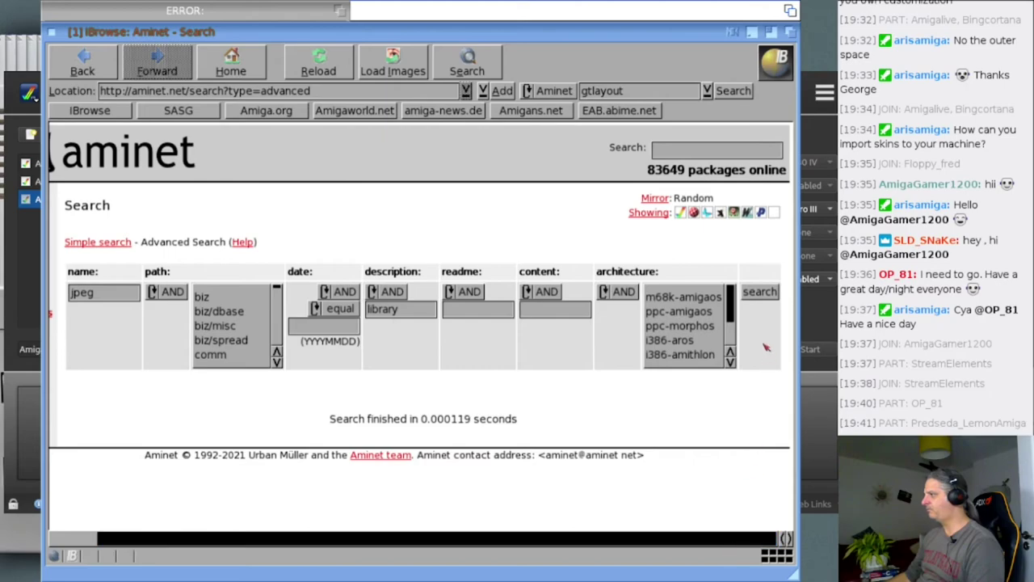
pyautogui.click(764, 296)
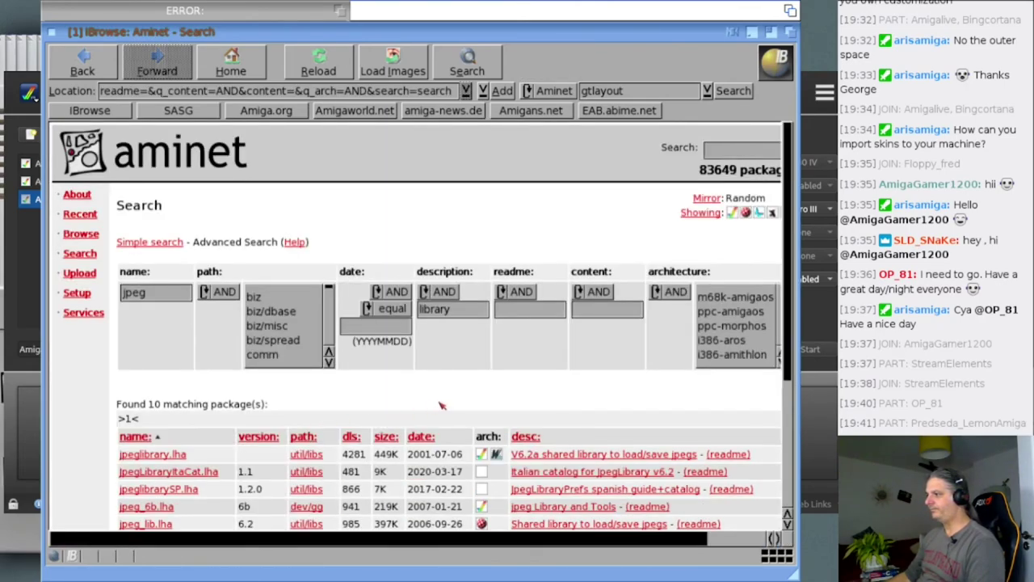
pyautogui.scroll(-3, 442, 407)
pyautogui.scroll(-1, 442, 408)
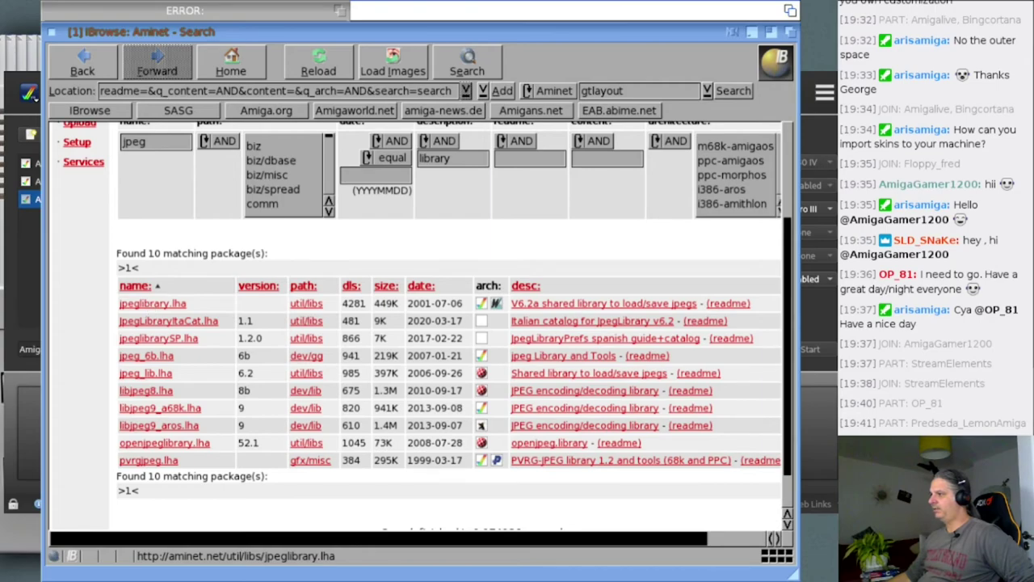
# Step: Save jpeglibrary.lha to downloads under an edited jpeglibrary_6 name, then iconify IBrowse
pyautogui.click(149, 305)
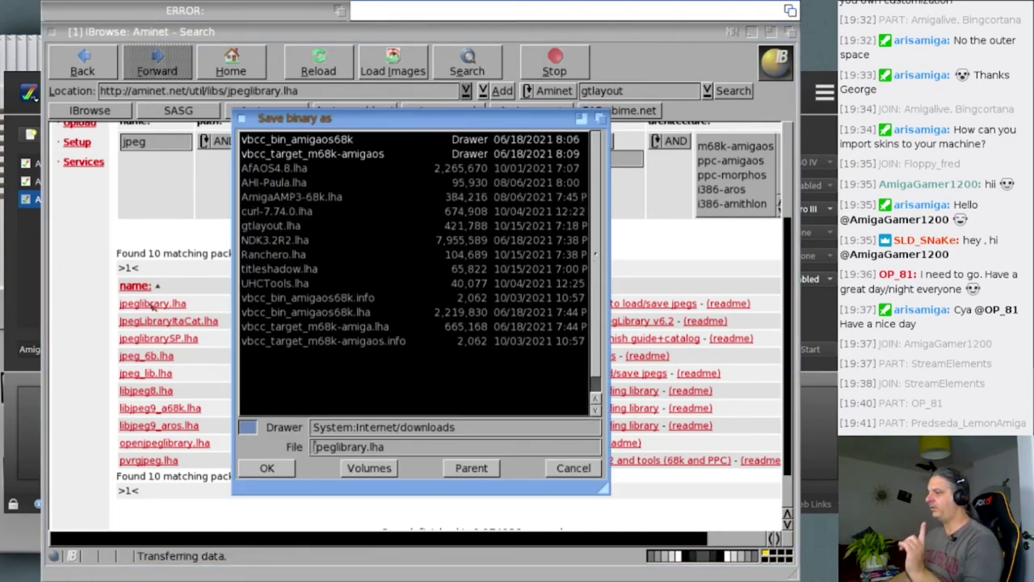
pyautogui.click(450, 450)
pyautogui.scroll(-3, 447, 450)
pyautogui.press('Left')
pyautogui.press('Left')
pyautogui.press('Left')
pyautogui.press('Left')
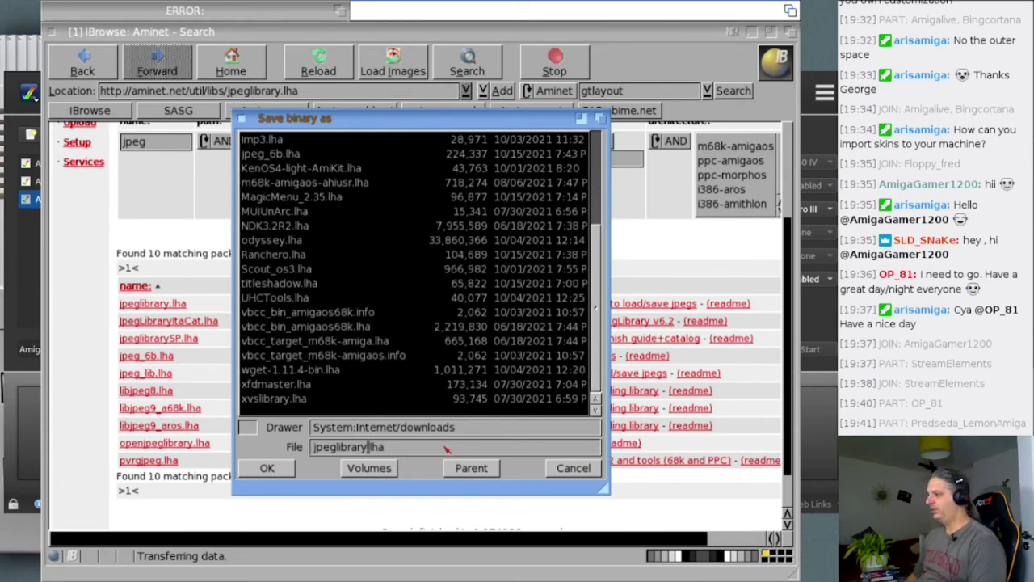
pyautogui.write('_6b')
pyautogui.press('Return')
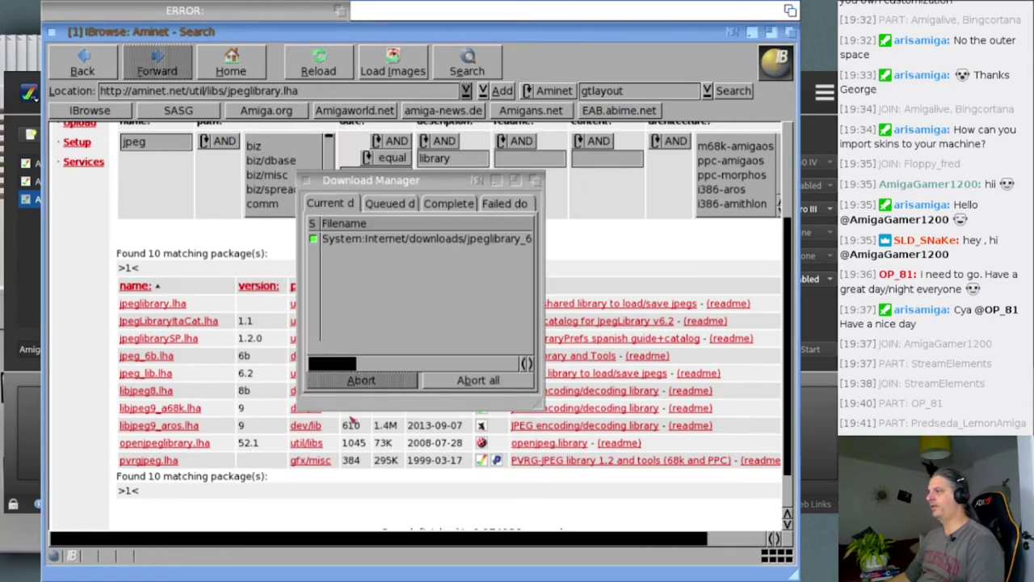
pyautogui.click(752, 34)
# Step: Dismiss the jpeg.library error and open the System:Internet/downloads drawer
pyautogui.click(195, 66)
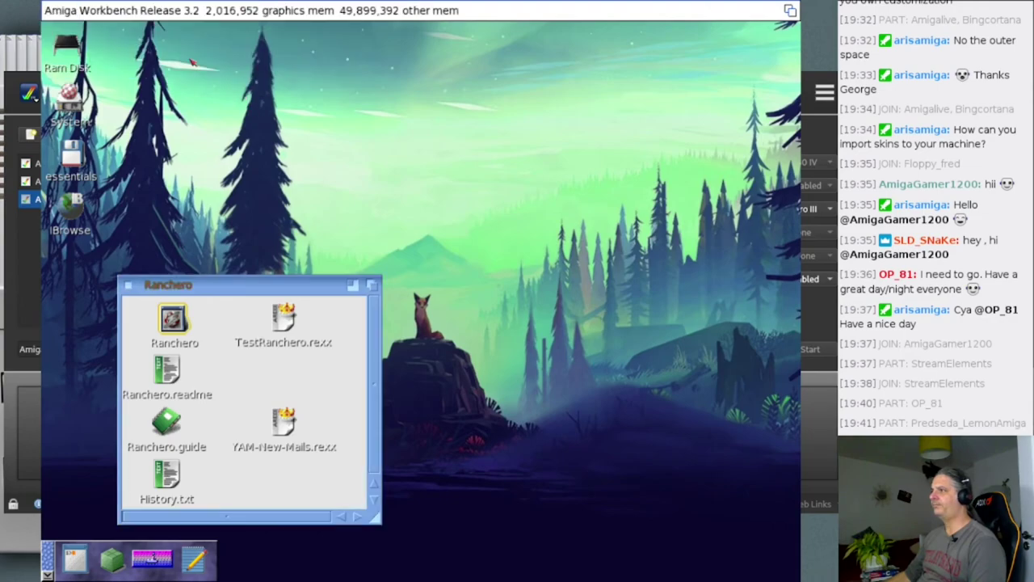
pyautogui.doubleClick(69, 102)
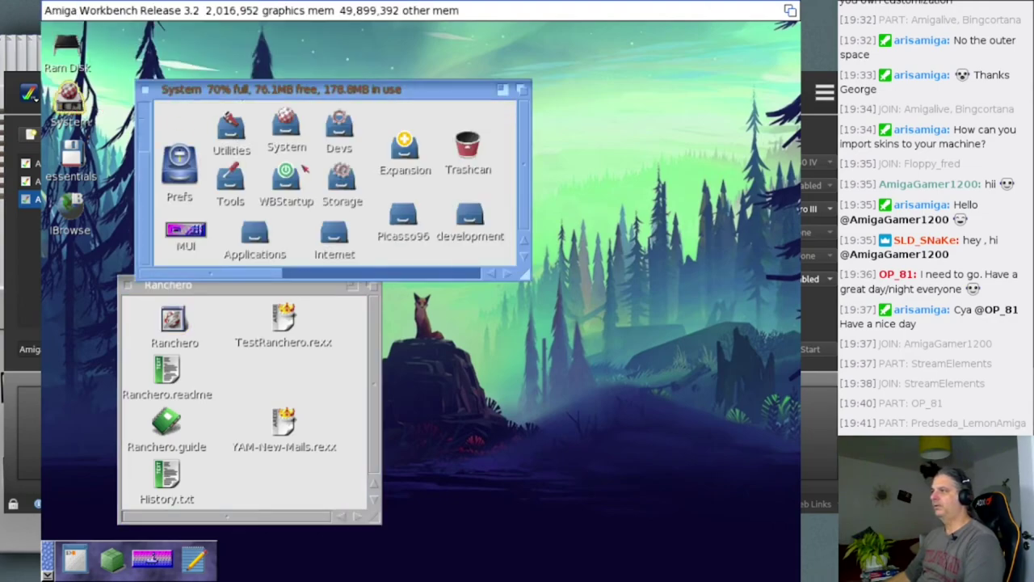
pyautogui.doubleClick(334, 234)
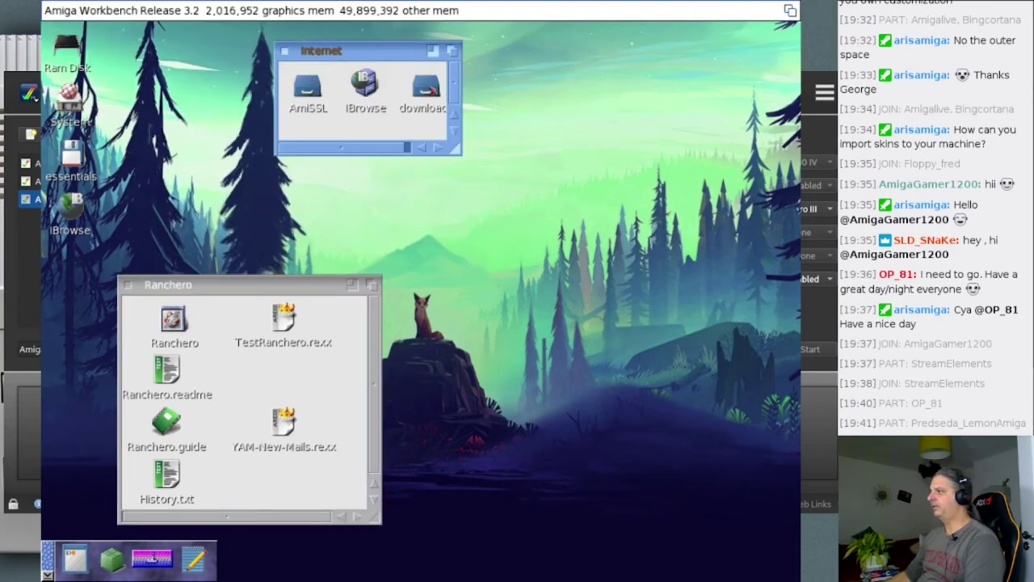
pyautogui.doubleClick(425, 89)
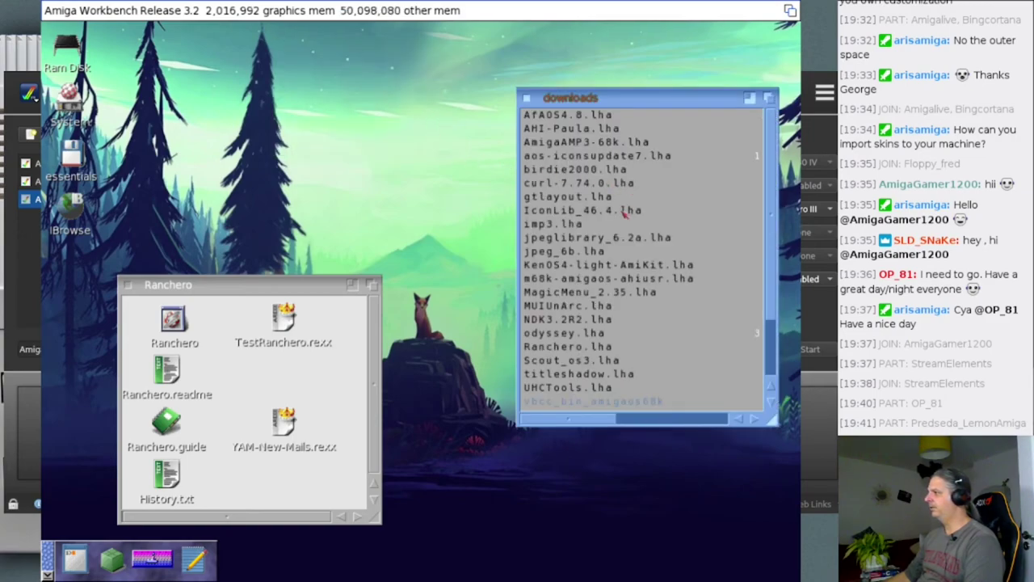
# Step: Extract the jpeglibrary_6.2a.lha archive to Ram Disk with Unarc
pyautogui.doubleClick(612, 237)
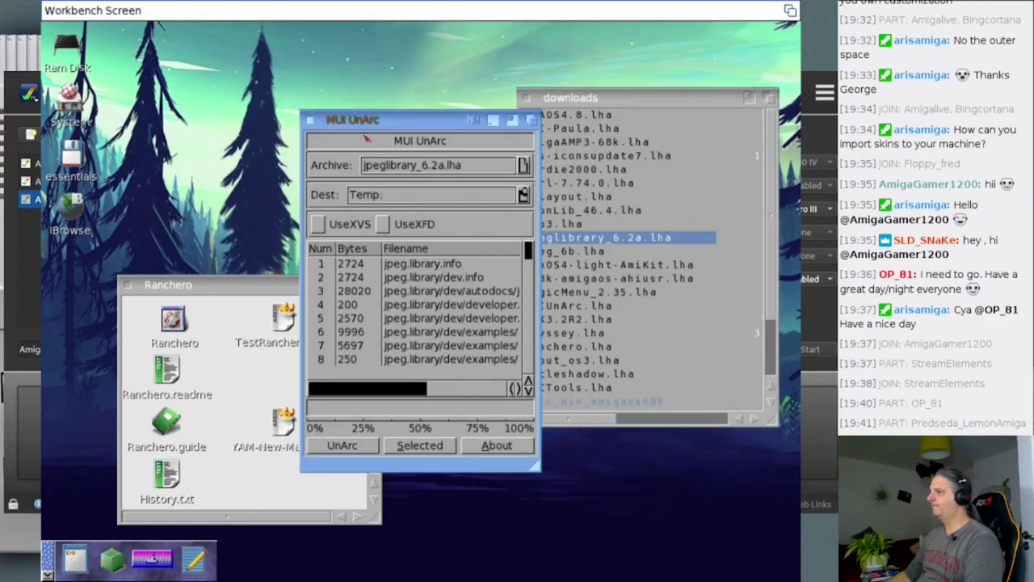
pyautogui.click(309, 120)
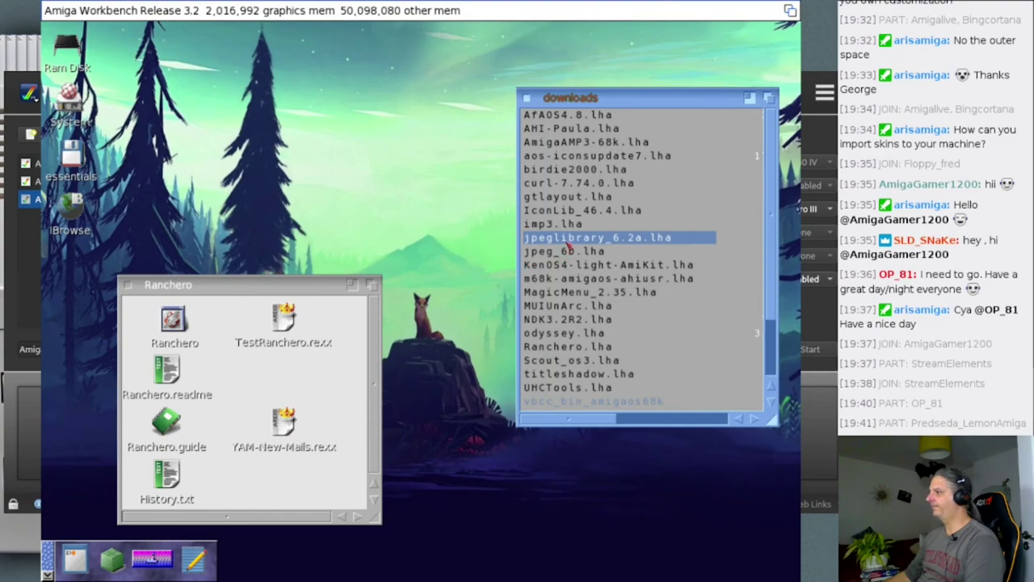
pyautogui.click(113, 558)
pyautogui.moveTo(501, 380); pyautogui.dragTo(667, 567)
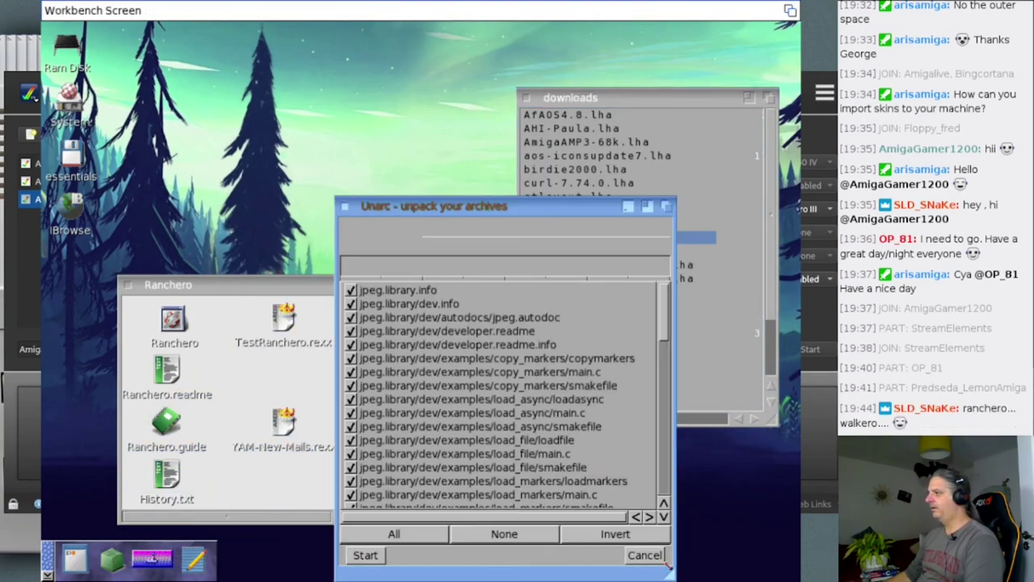
pyautogui.moveTo(486, 205); pyautogui.dragTo(319, 74)
pyautogui.moveTo(61, 56); pyautogui.dragTo(272, 216)
pyautogui.click(196, 424)
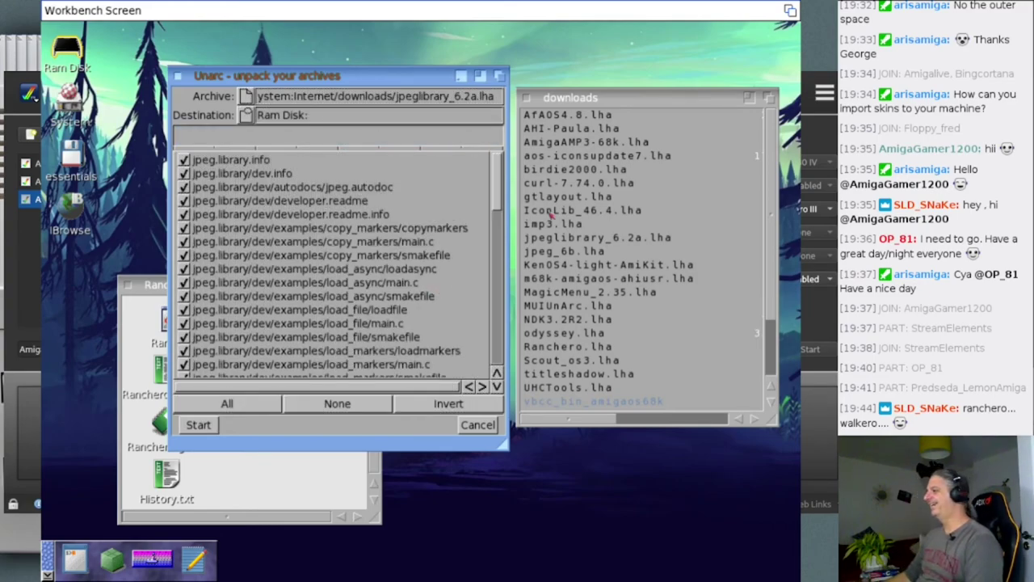
# Step: Load jpeg_6b.lha into Unarc to inspect it, then cancel without extracting
pyautogui.click(622, 106)
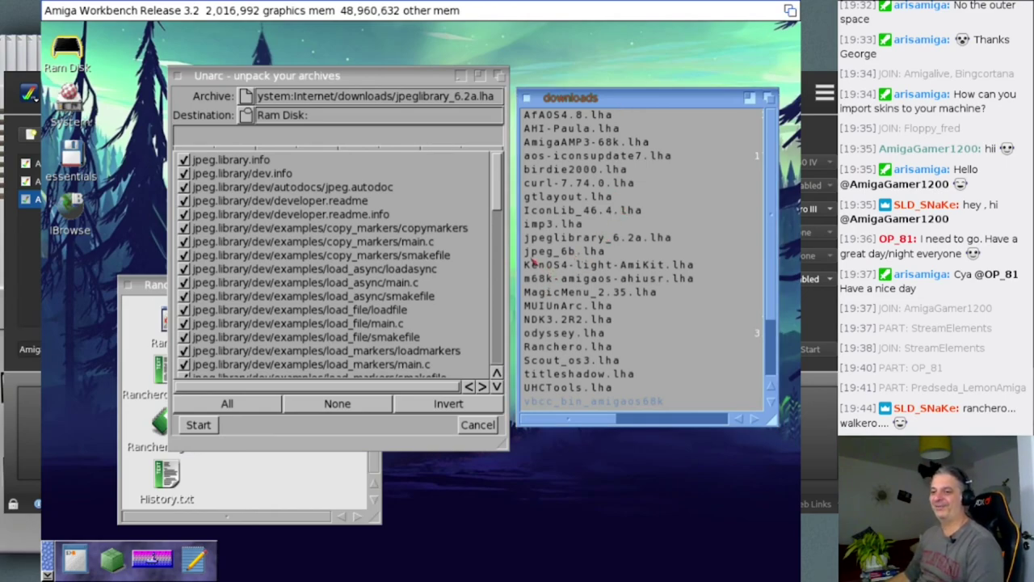
pyautogui.moveTo(556, 257); pyautogui.dragTo(364, 274)
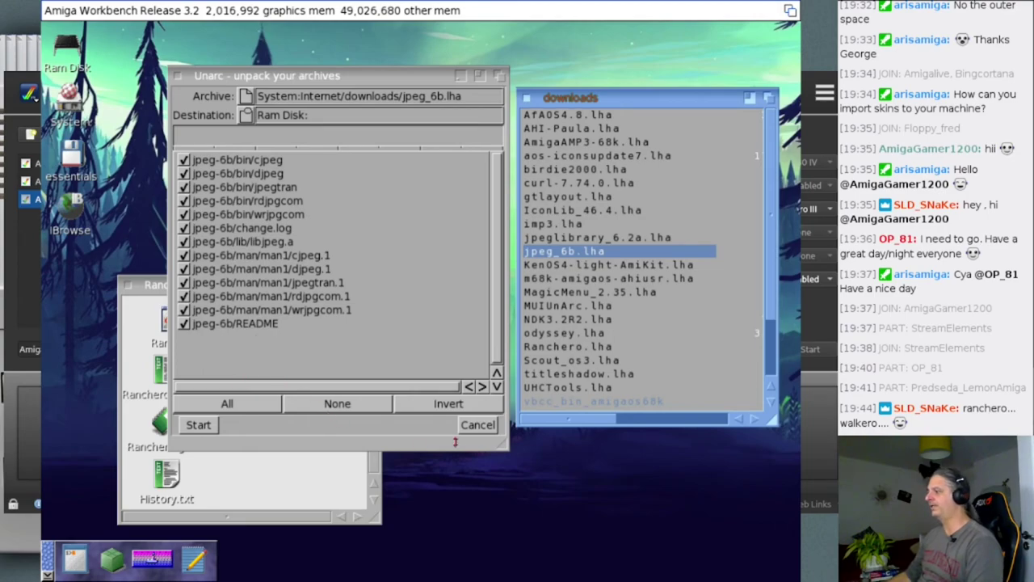
pyautogui.click(479, 424)
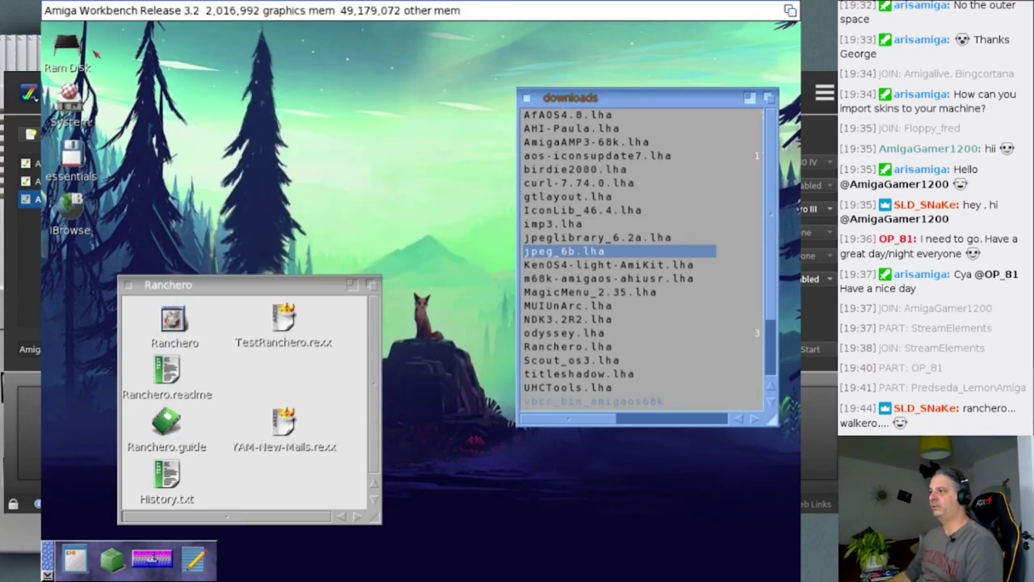
# Step: Open Ram Disk/jpeg.library/usr and launch the install-jpeglibrary script
pyautogui.doubleClick(81, 53)
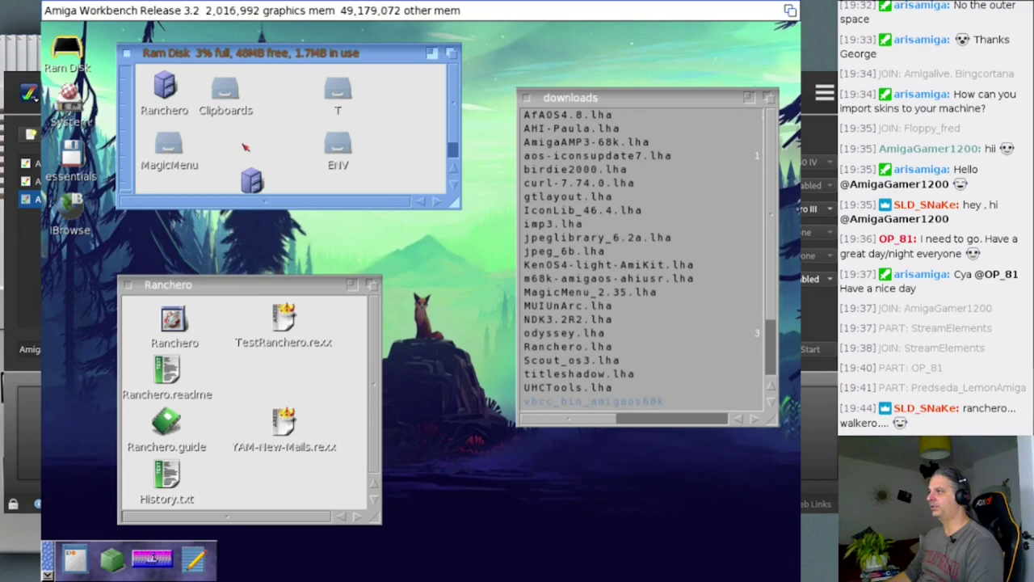
pyautogui.click(454, 150)
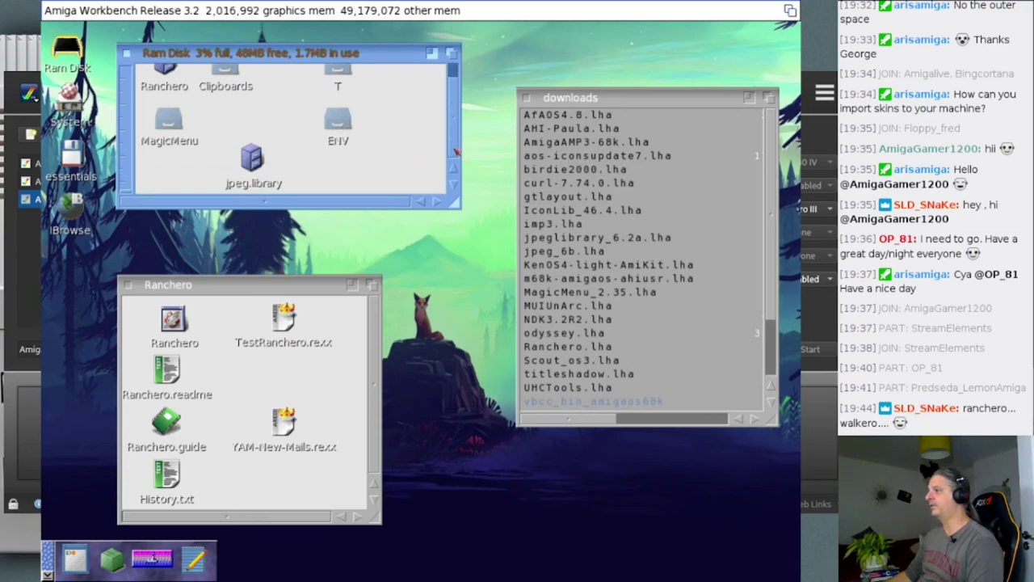
pyautogui.doubleClick(257, 160)
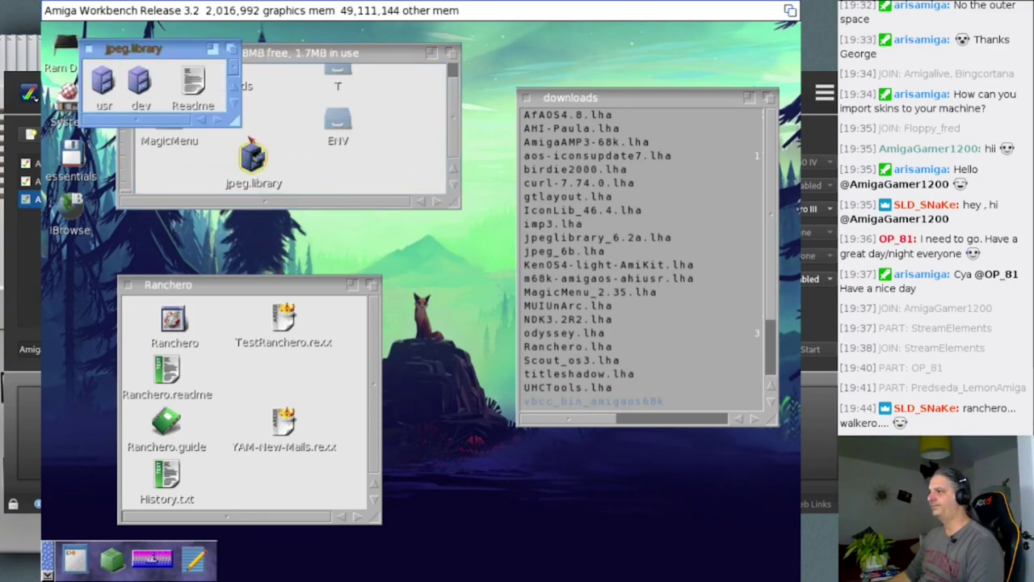
pyautogui.moveTo(234, 119); pyautogui.dragTo(353, 251)
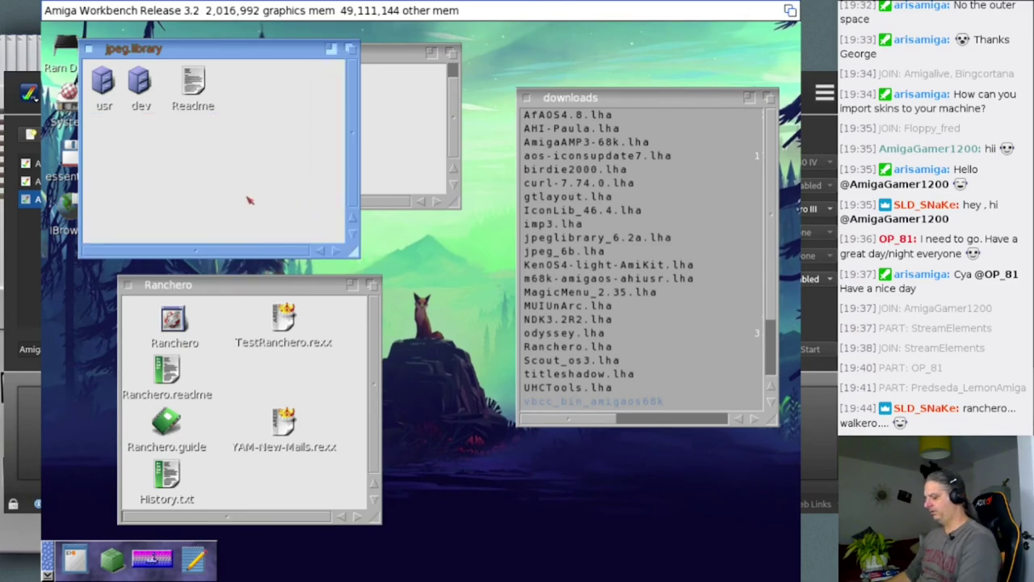
pyautogui.doubleClick(100, 89)
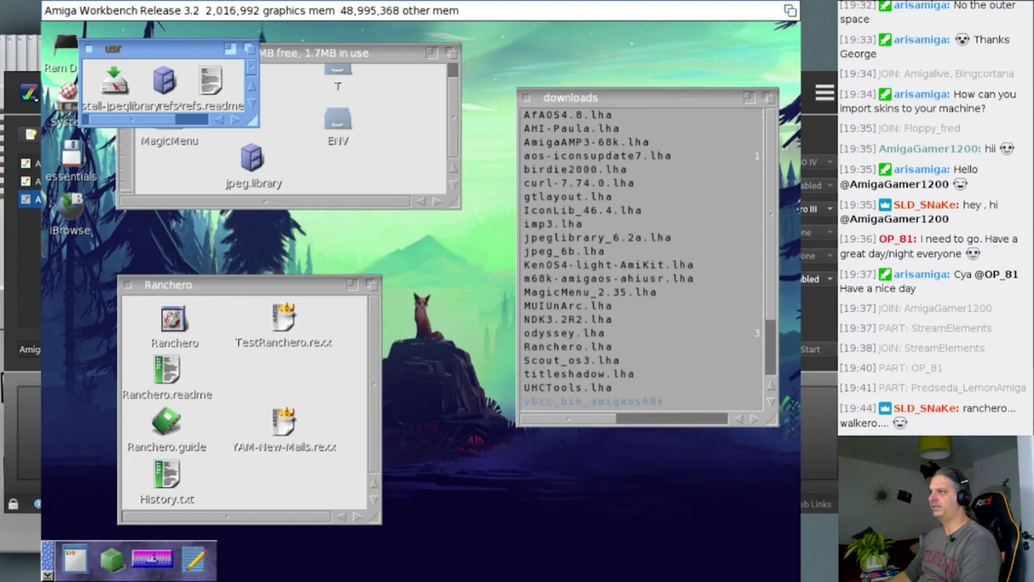
pyautogui.doubleClick(118, 84)
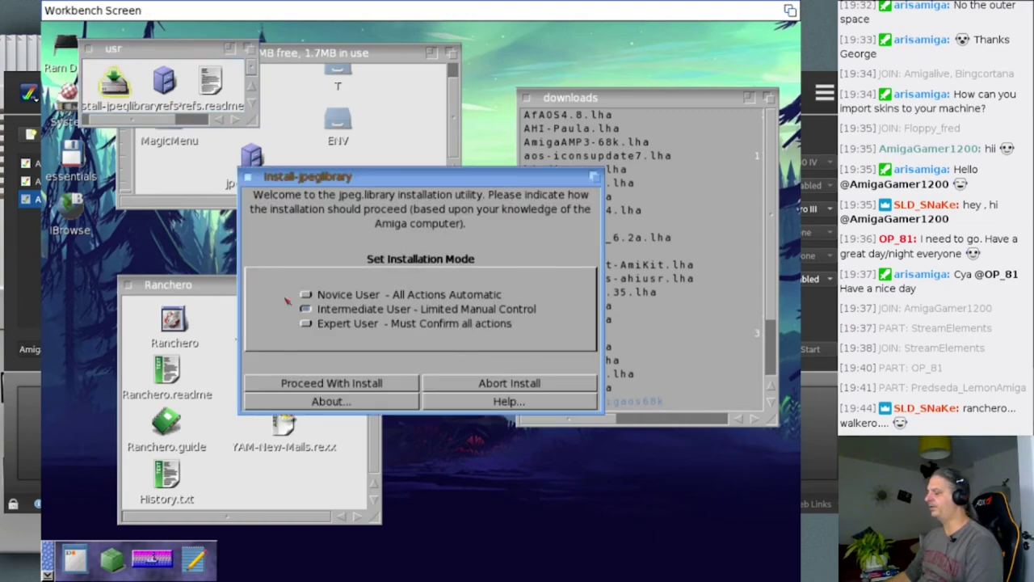
# Step: Install the 68020 jpeg.library plus its settings program and finish the installer
pyautogui.click(293, 386)
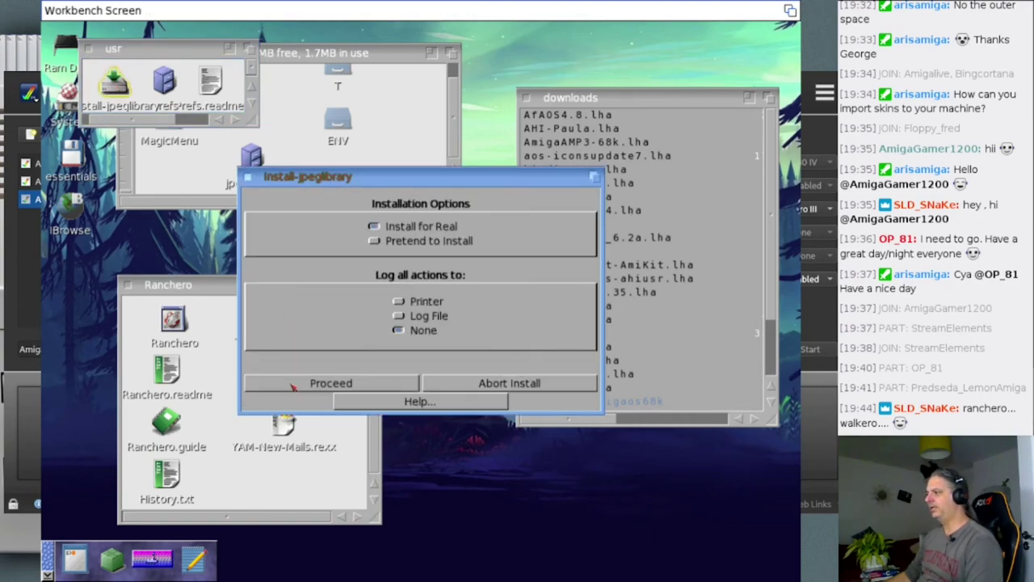
pyautogui.click(293, 385)
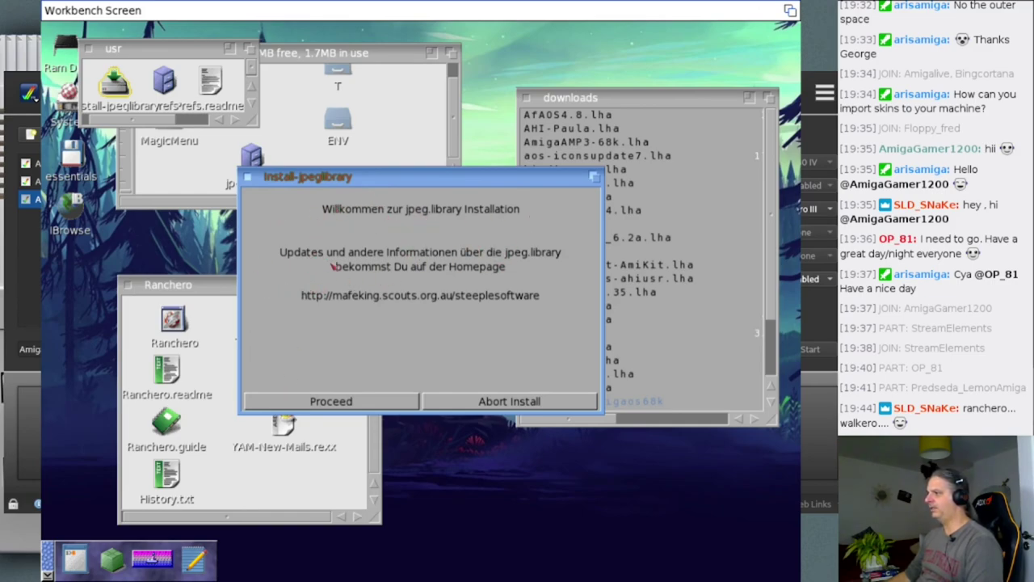
pyautogui.click(310, 403)
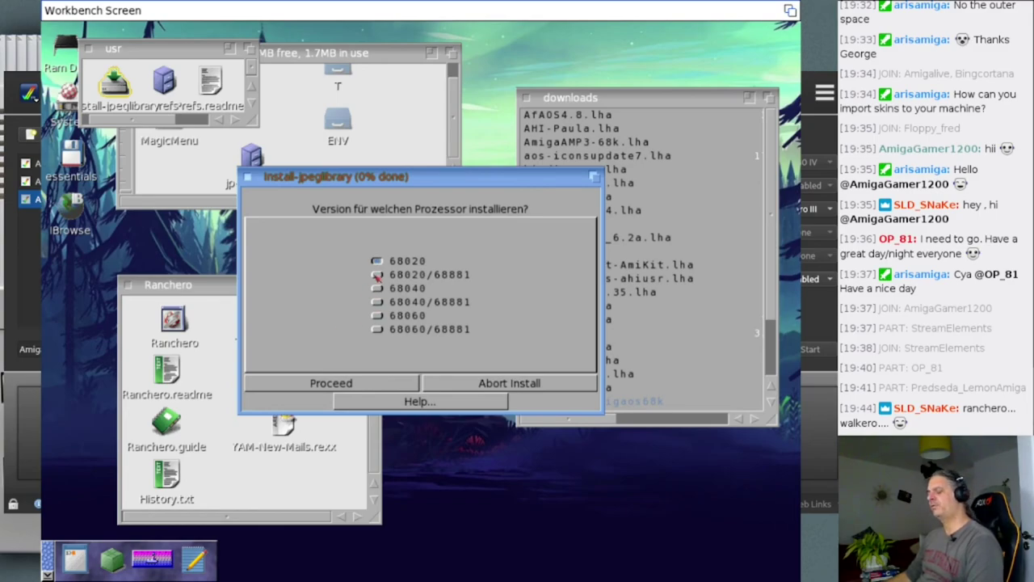
pyautogui.click(283, 386)
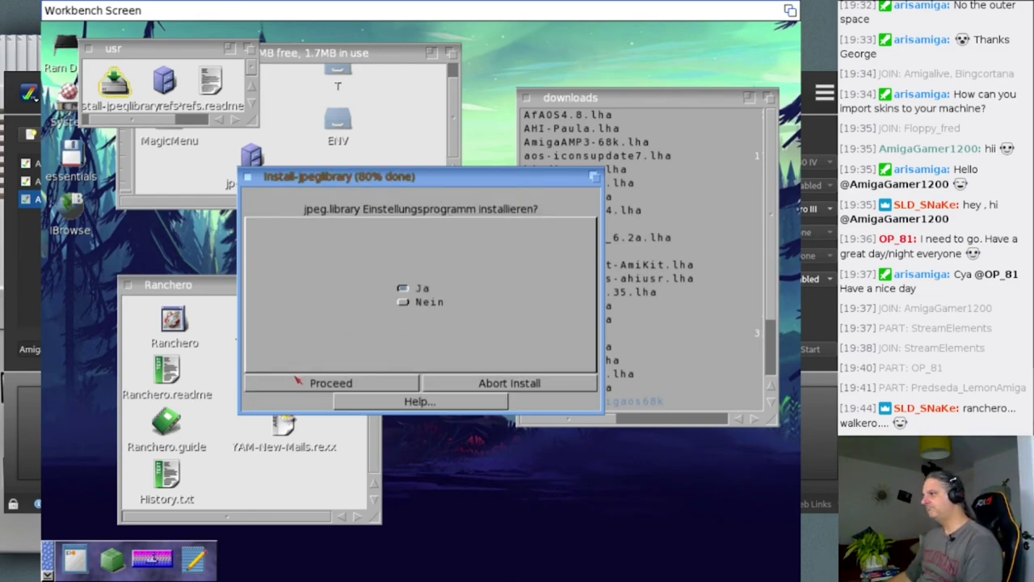
pyautogui.click(303, 384)
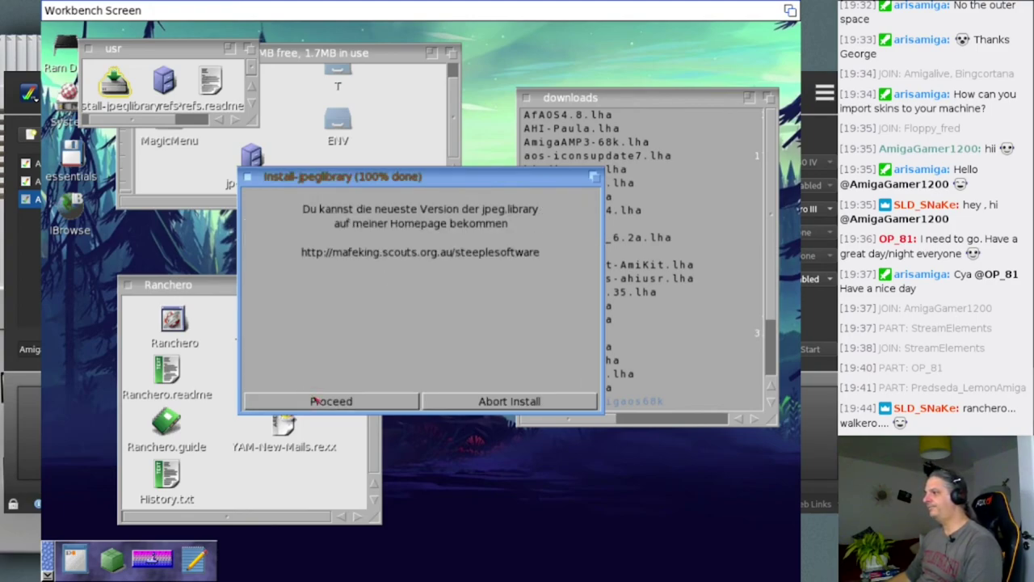
pyautogui.click(320, 406)
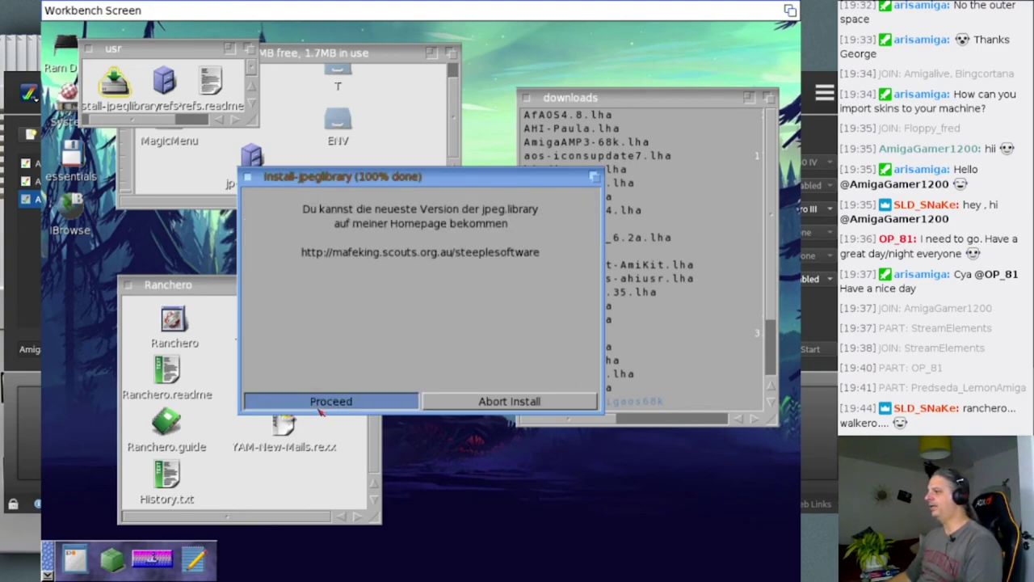
pyautogui.click(363, 403)
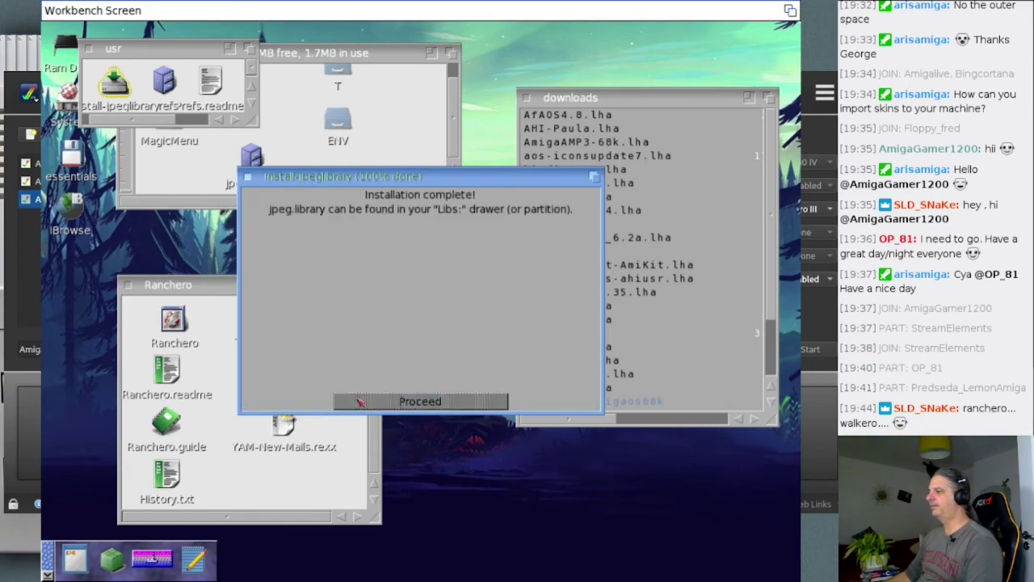
# Step: Open System/Prefs/JpegLibrary, try the Update after loading slider, and cancel without changes
pyautogui.moveTo(256, 123); pyautogui.dragTo(436, 214)
pyautogui.moveTo(164, 81); pyautogui.dragTo(182, 144)
pyautogui.moveTo(186, 50); pyautogui.dragTo(320, 193)
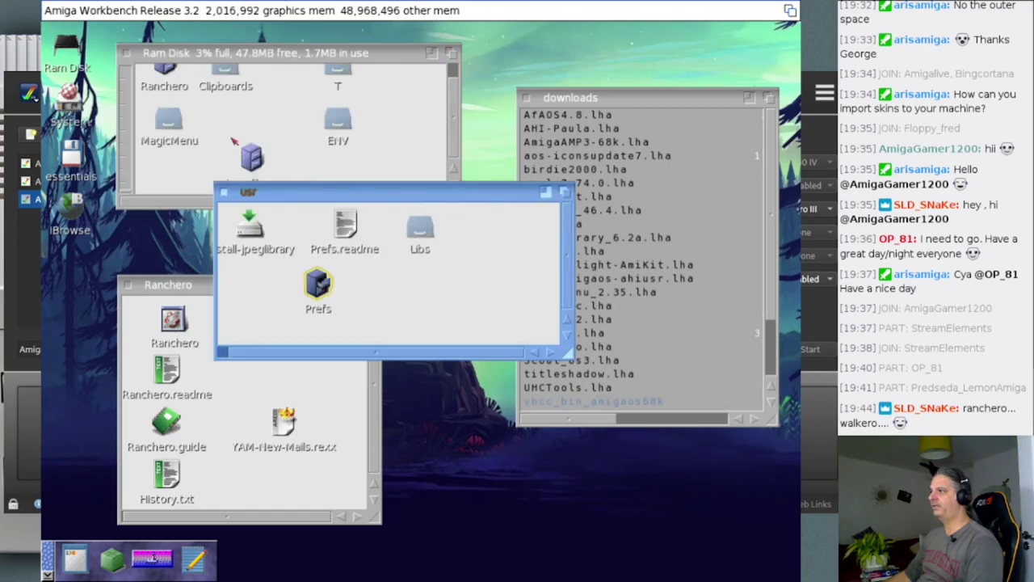
pyautogui.doubleClick(62, 94)
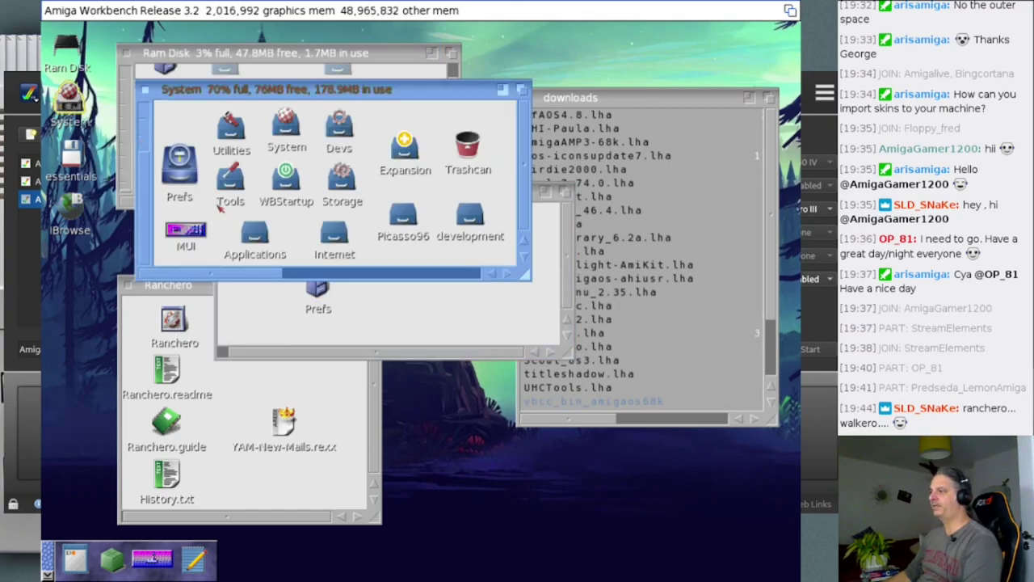
pyautogui.doubleClick(180, 169)
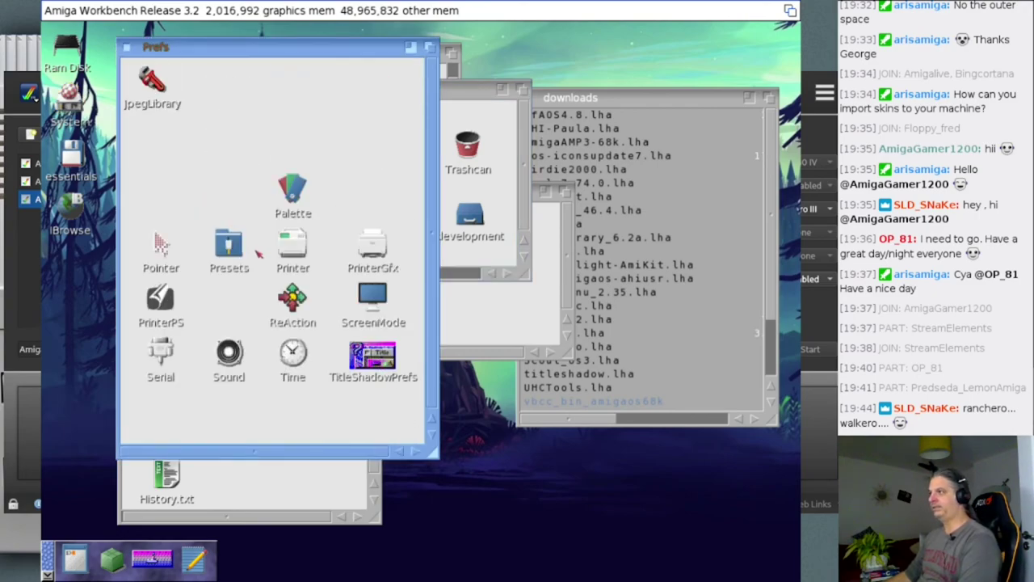
pyautogui.doubleClick(319, 153)
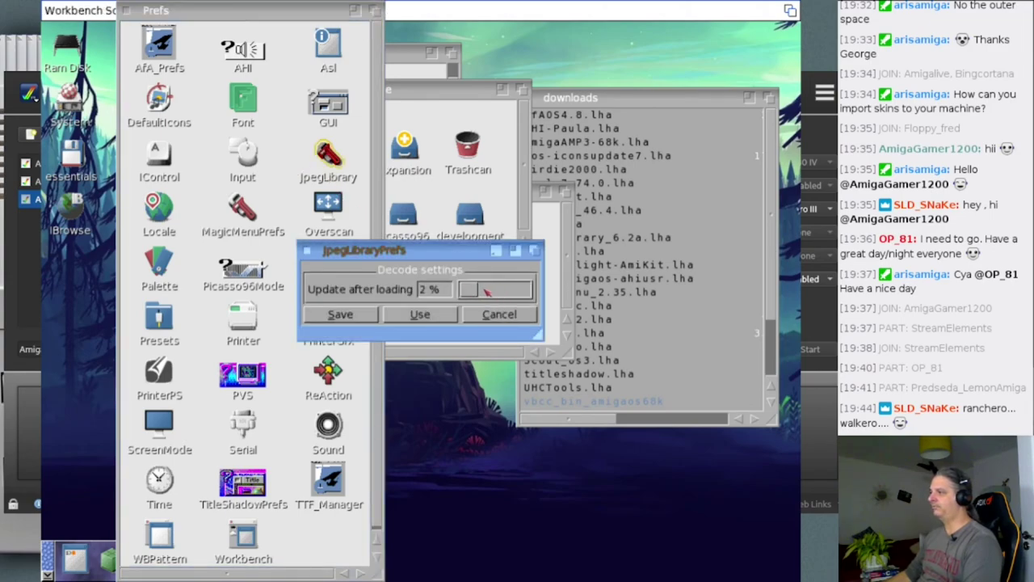
pyautogui.moveTo(469, 292)
pyautogui.mouseDown()
pyautogui.moveTo(526, 295)
pyautogui.moveTo(459, 291)
pyautogui.moveTo(469, 289)
pyautogui.mouseUp()
pyautogui.click(497, 313)
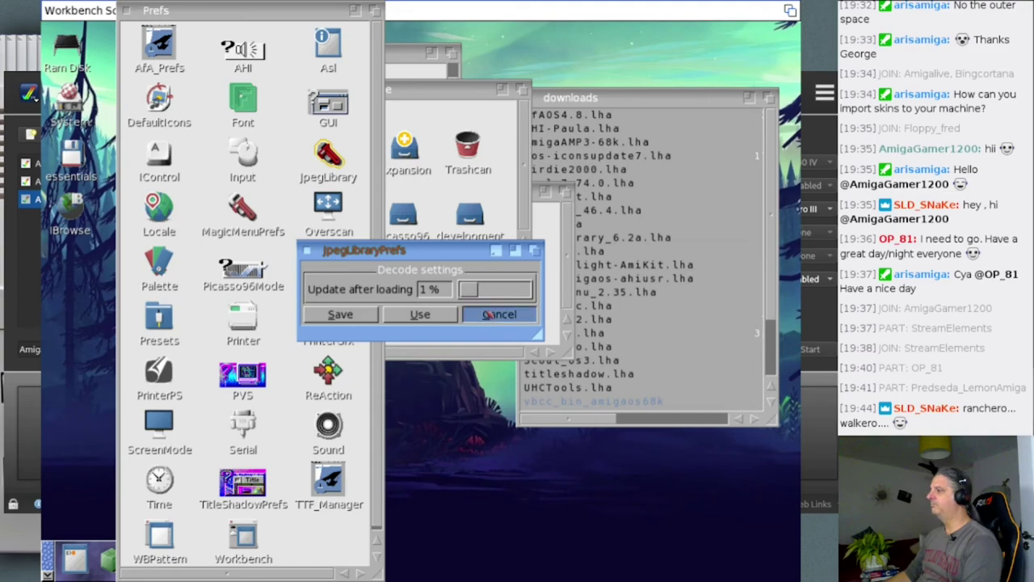
pyautogui.click(127, 11)
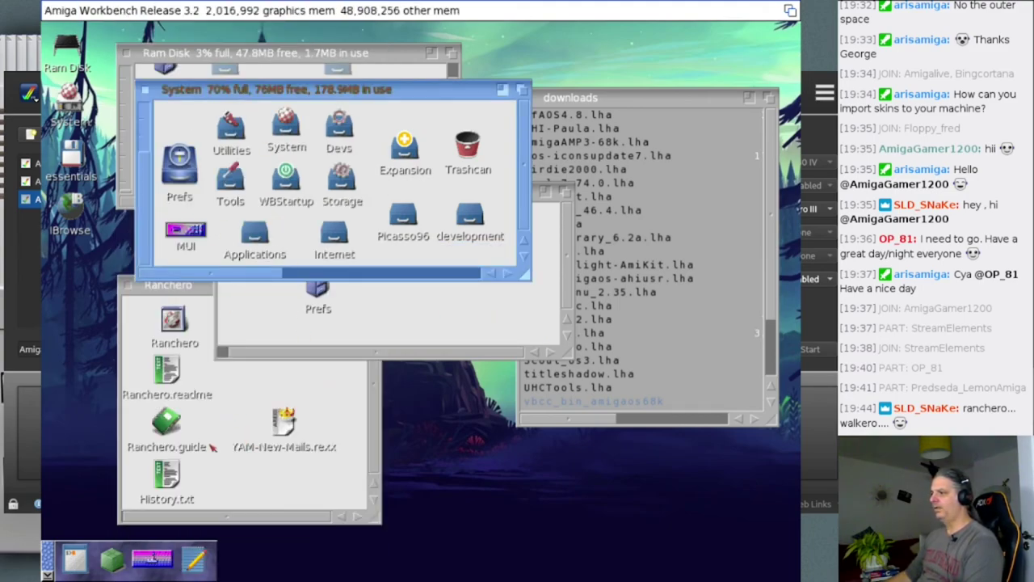
# Step: Open the Exchange commodity manager from Tools/Commodities
pyautogui.click(215, 443)
pyautogui.click(183, 322)
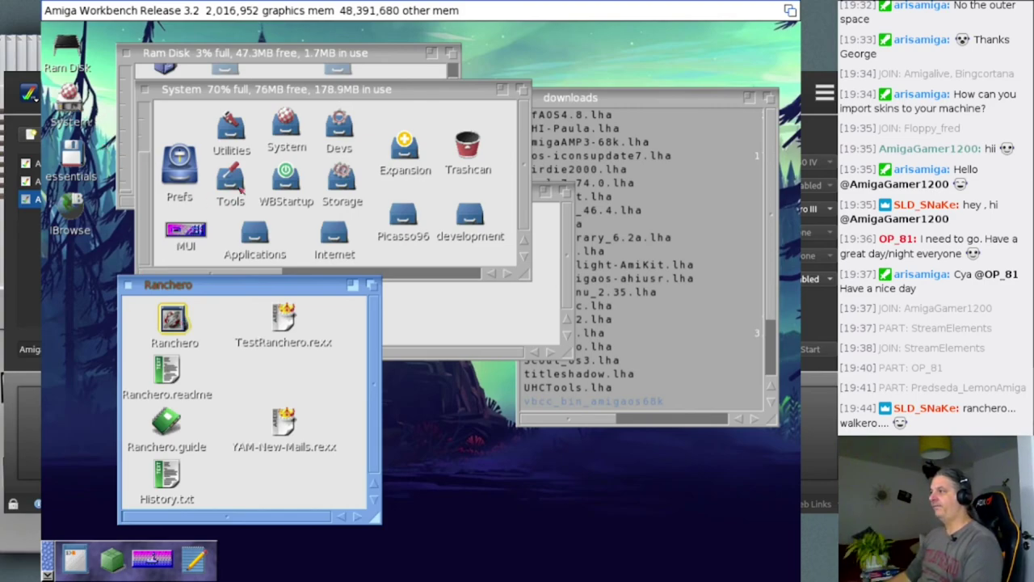
pyautogui.doubleClick(235, 184)
pyautogui.moveTo(499, 165); pyautogui.dragTo(617, 223)
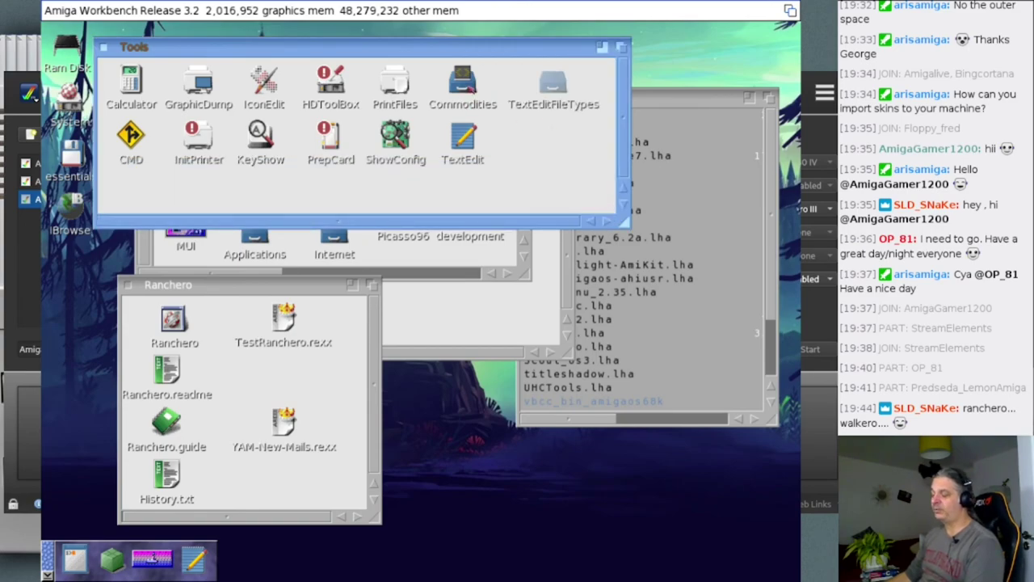
pyautogui.doubleClick(462, 82)
pyautogui.click(239, 154)
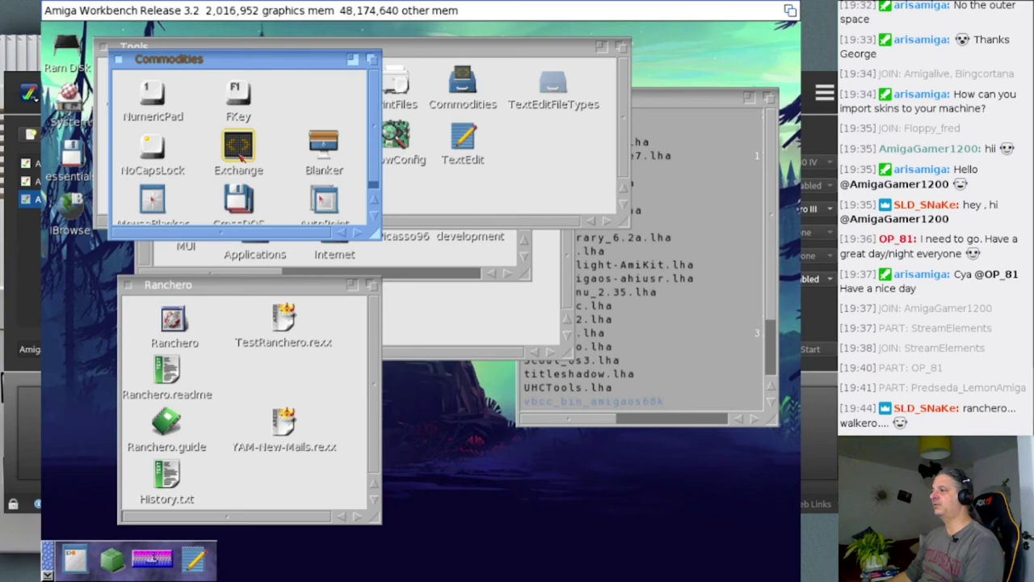
pyautogui.doubleClick(239, 154)
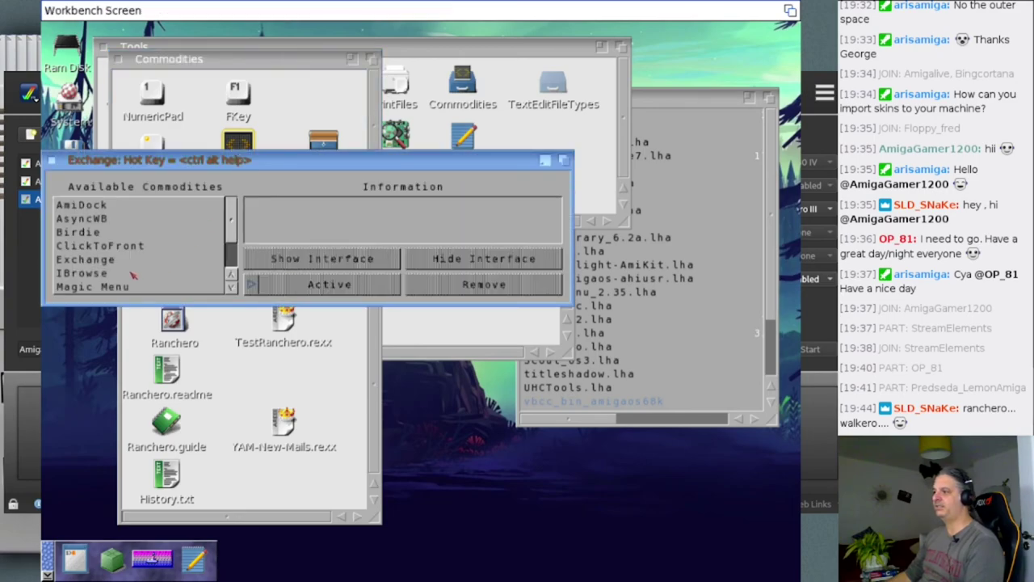
# Step: Select Ranchero in Exchange to show it as pop-up notification server v1.0
pyautogui.scroll(-1, 133, 275)
pyautogui.click(95, 277)
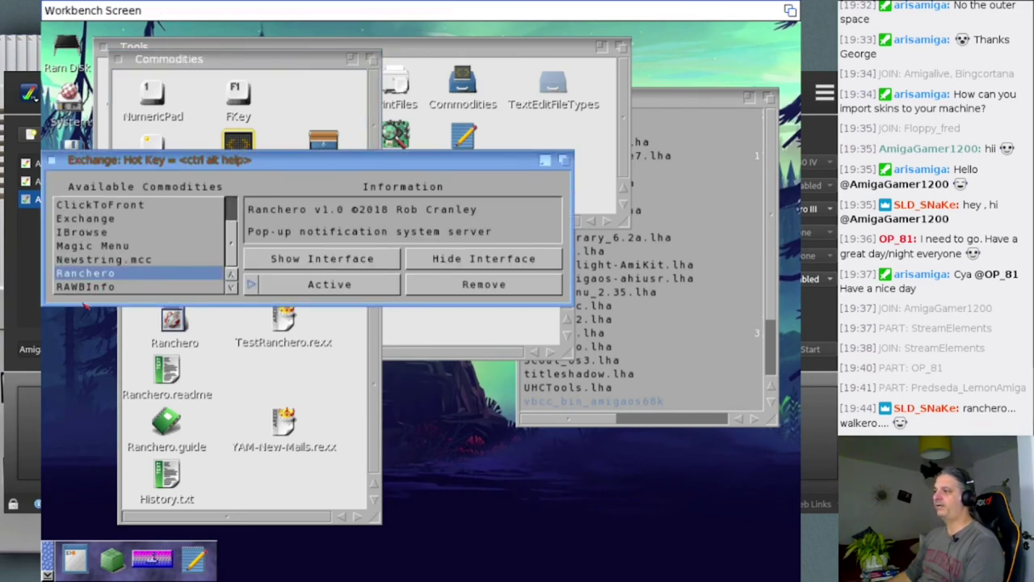
pyautogui.click(277, 258)
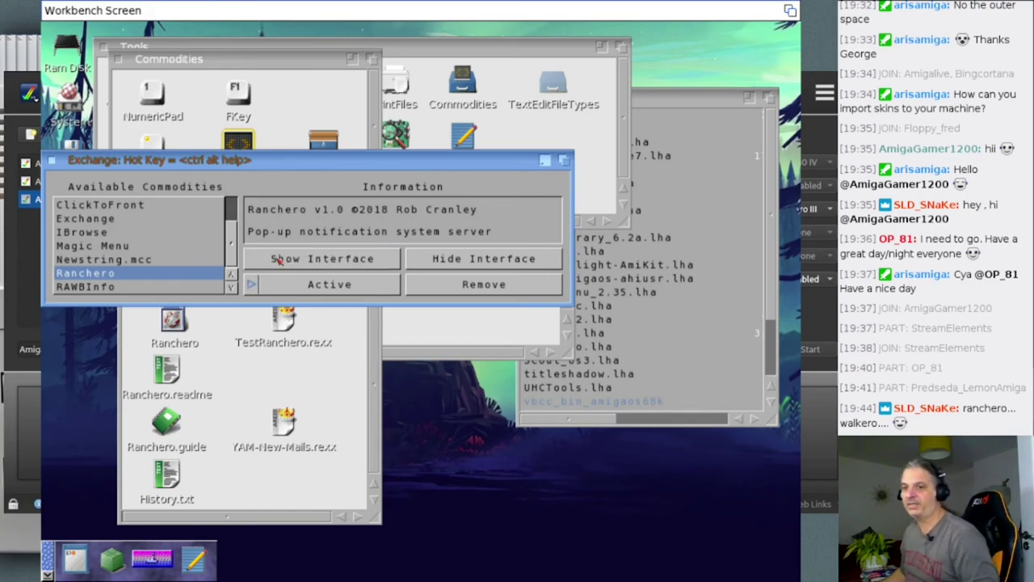
pyautogui.click(278, 259)
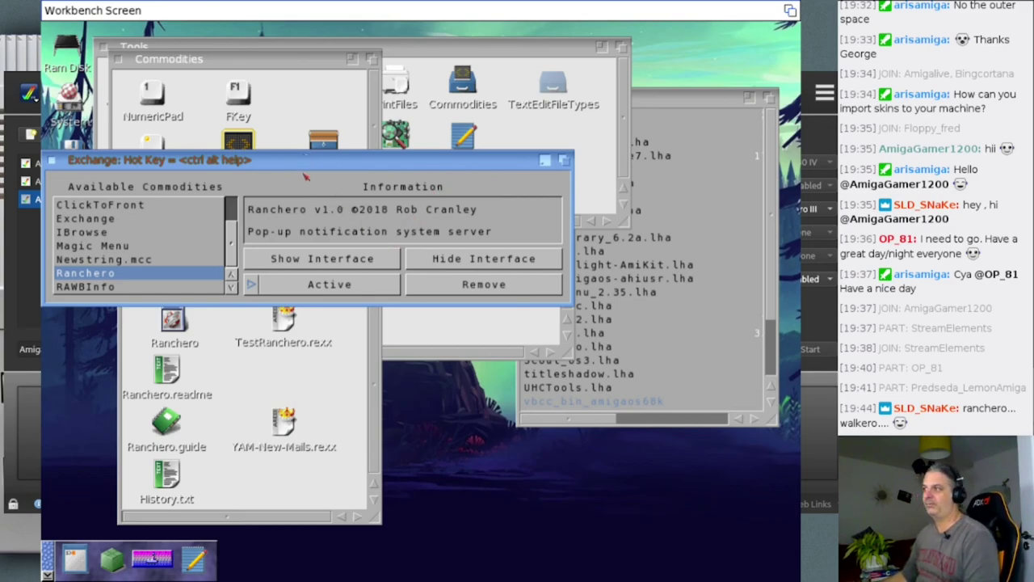
pyautogui.moveTo(298, 162); pyautogui.dragTo(341, 140)
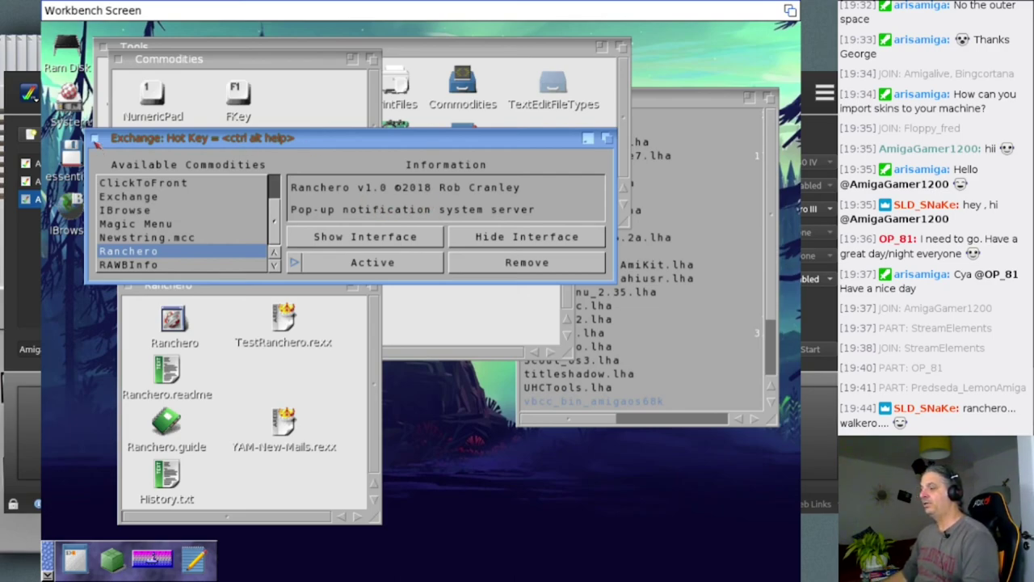
# Step: Close Exchange and run TestRanchero.rexx, dismissing its Testing Ranchero popup
pyautogui.click(94, 139)
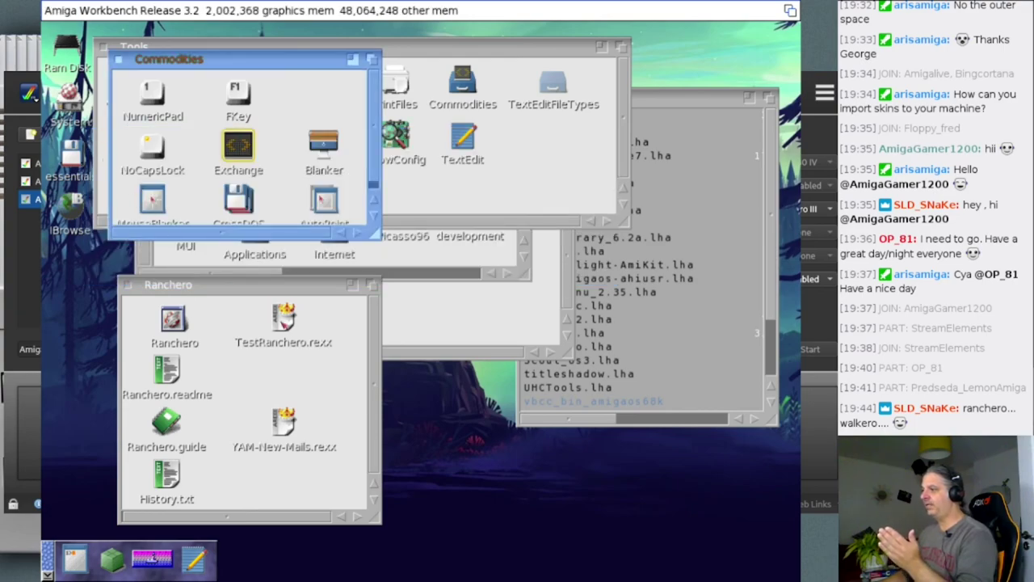
pyautogui.click(289, 371)
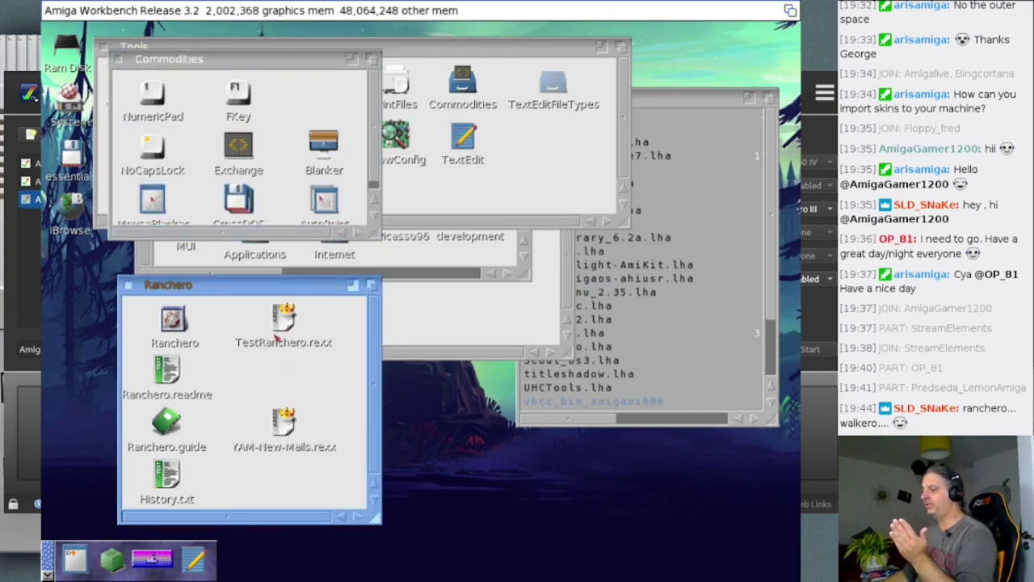
pyautogui.doubleClick(282, 319)
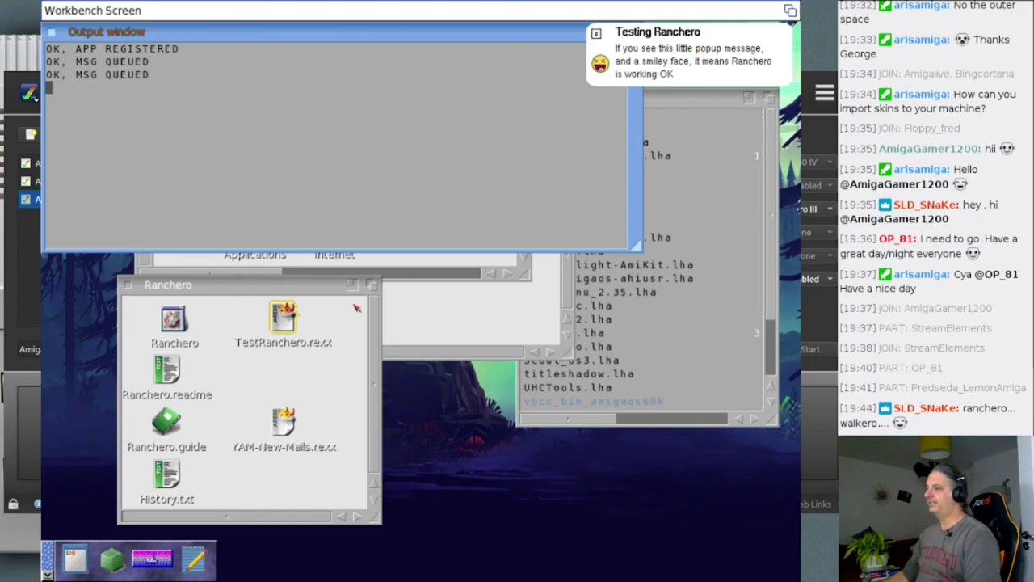
pyautogui.click(294, 324)
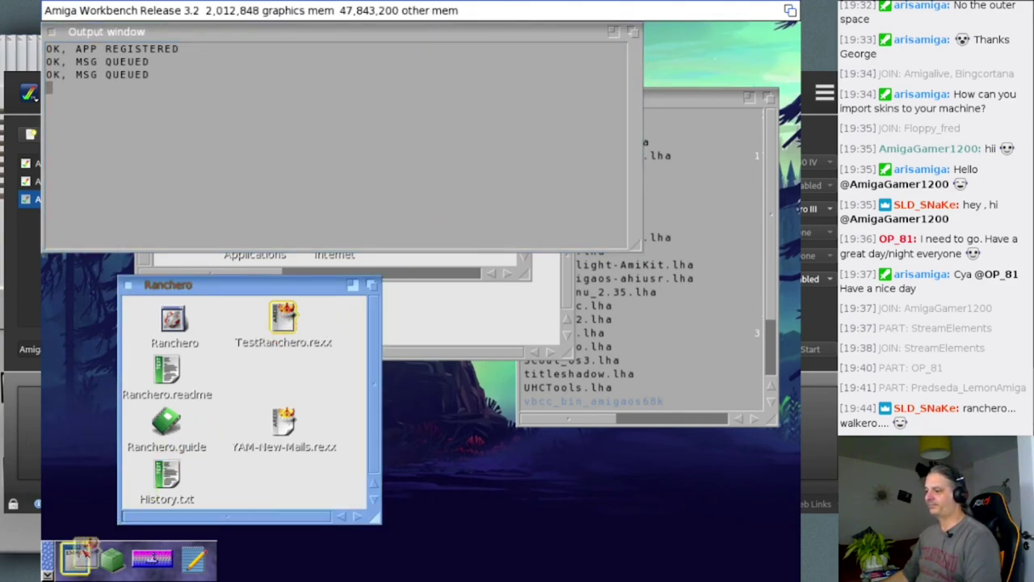
# Step: View the TestRanchero.rexx script in the text editor, then close it
pyautogui.moveTo(188, 552); pyautogui.dragTo(190, 556)
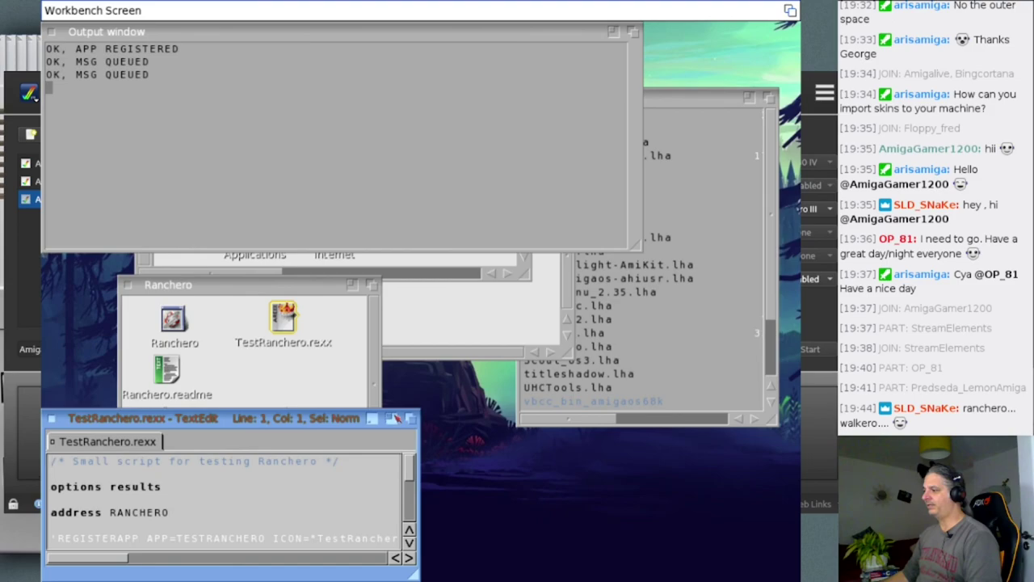
pyautogui.click(391, 418)
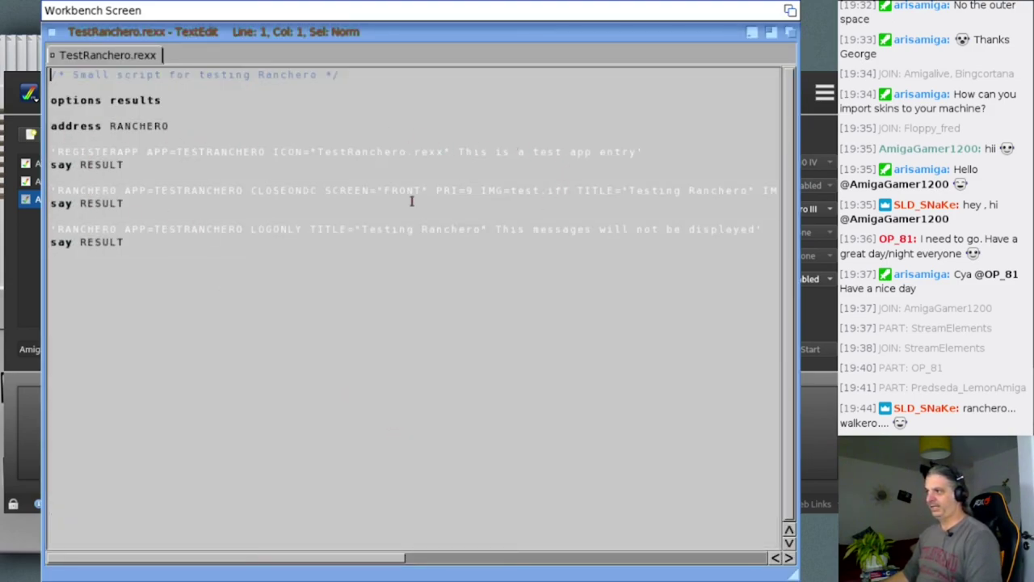
pyautogui.moveTo(265, 563); pyautogui.dragTo(197, 247)
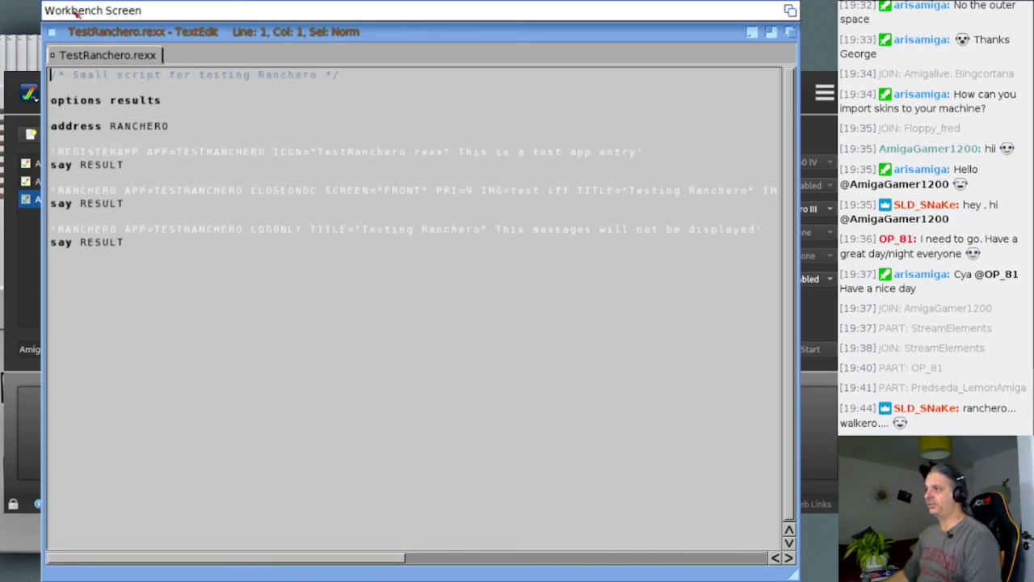
pyautogui.click(52, 32)
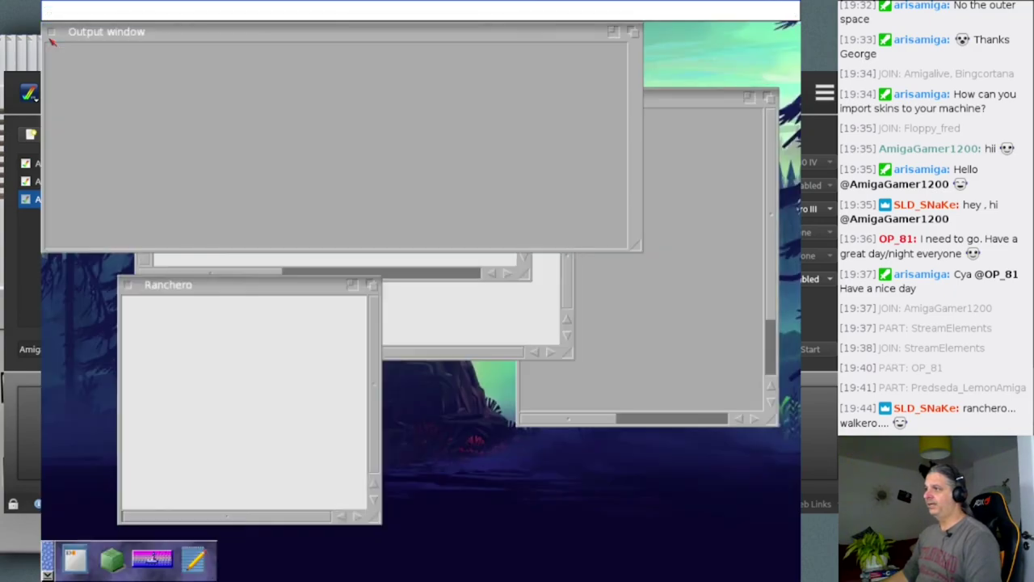
# Step: Select and run the YAM-New-Mails.rexx script
pyautogui.click(314, 468)
pyautogui.click(288, 429)
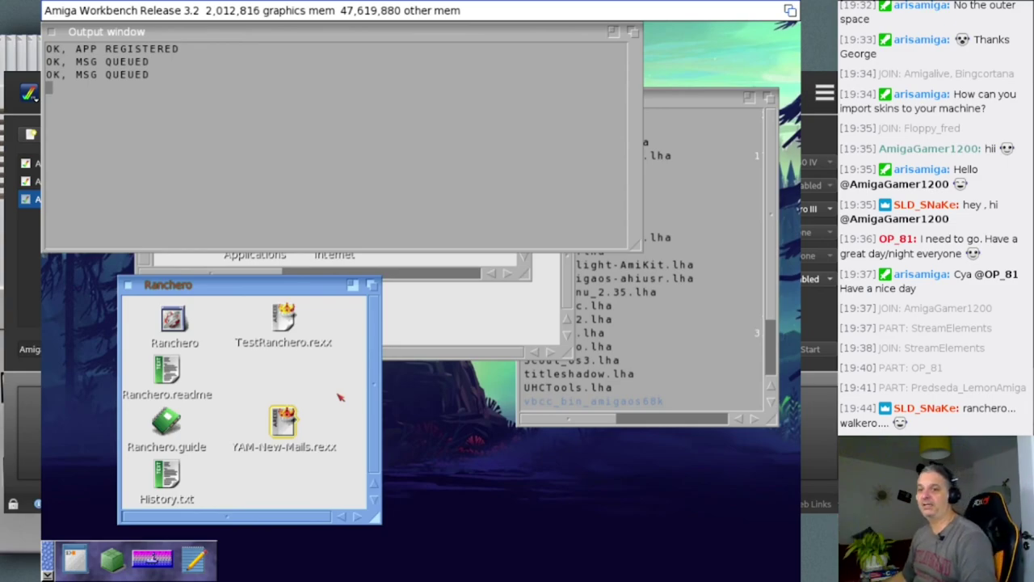
pyautogui.click(276, 473)
pyautogui.click(284, 443)
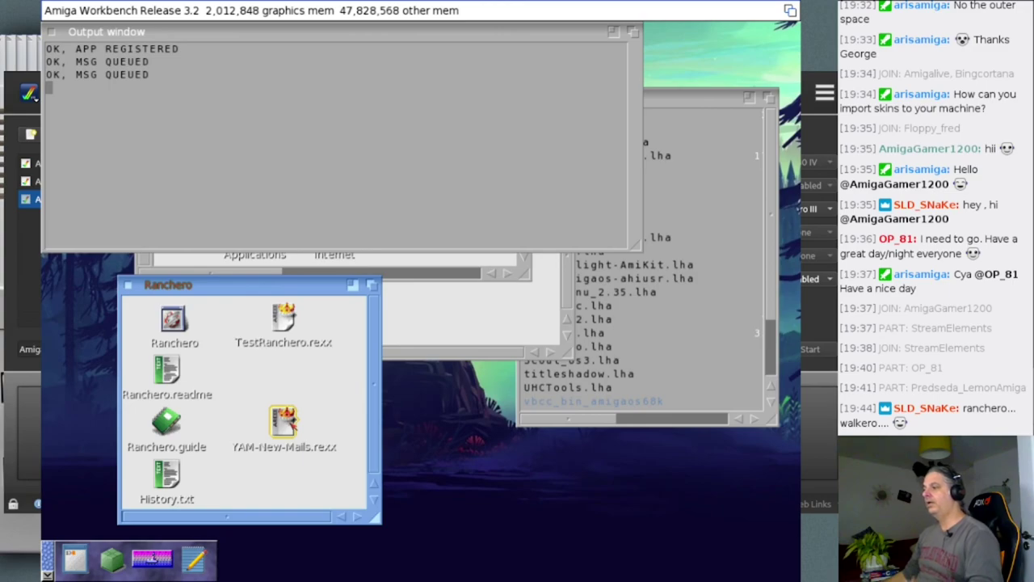
pyautogui.doubleClick(292, 425)
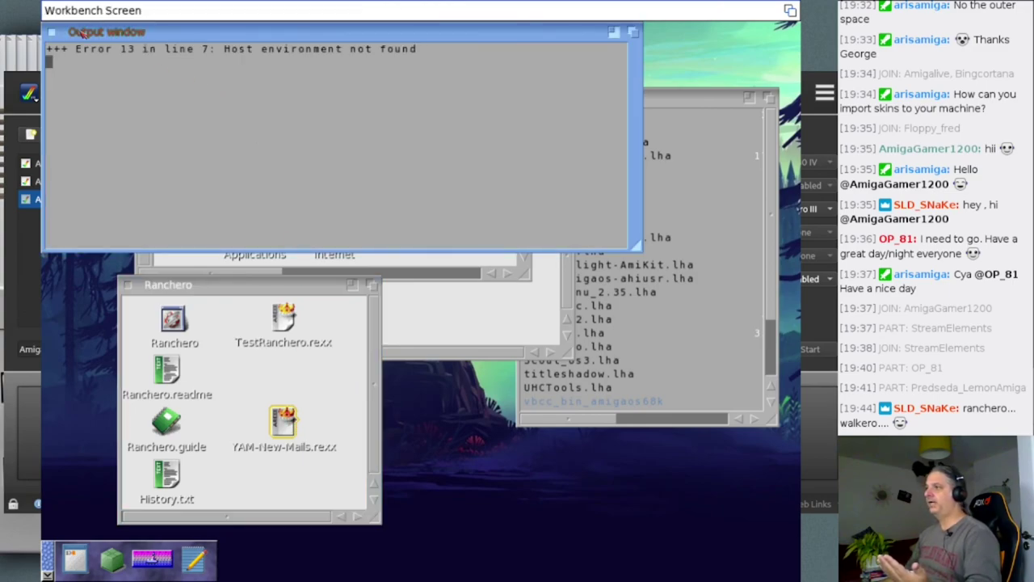
# Step: Rerun TestRanchero.rexx and close its output window
pyautogui.doubleClick(282, 318)
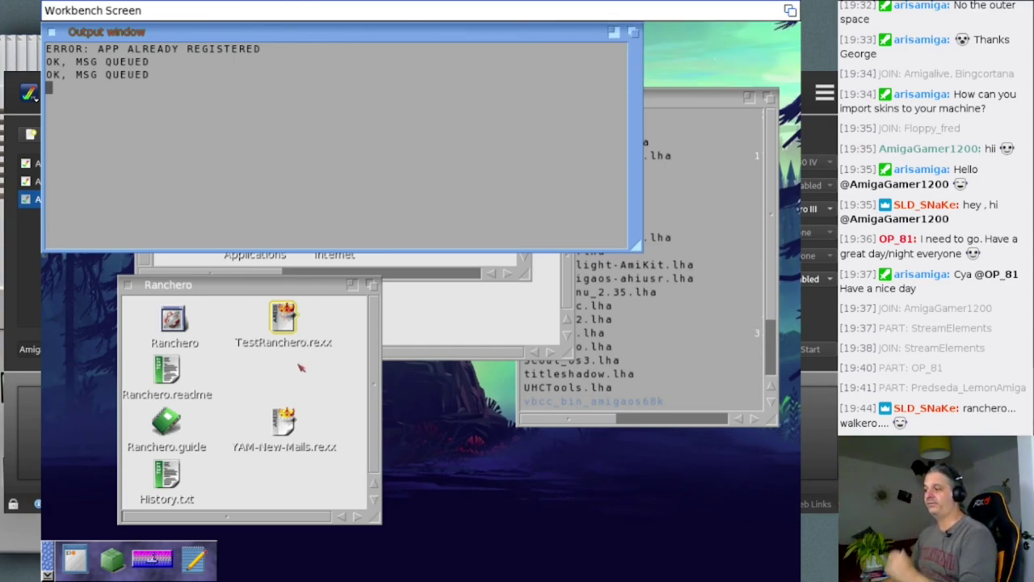
pyautogui.click(281, 393)
pyautogui.click(50, 34)
pyautogui.click(50, 34)
pyautogui.click(49, 35)
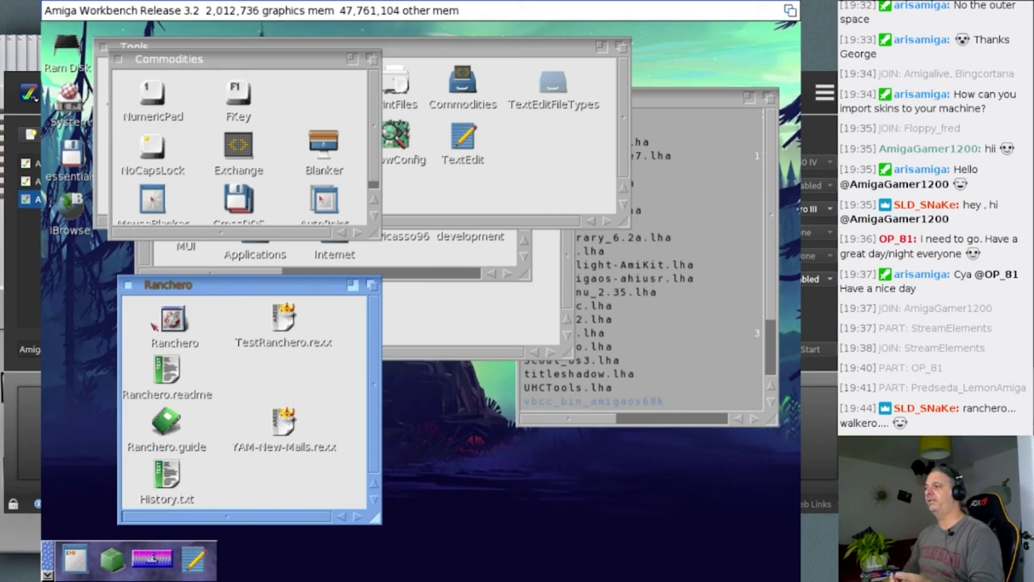
# Step: Close all five drawer windows, then launch Infinity Music Player v3.345 from the Music menu
pyautogui.click(127, 286)
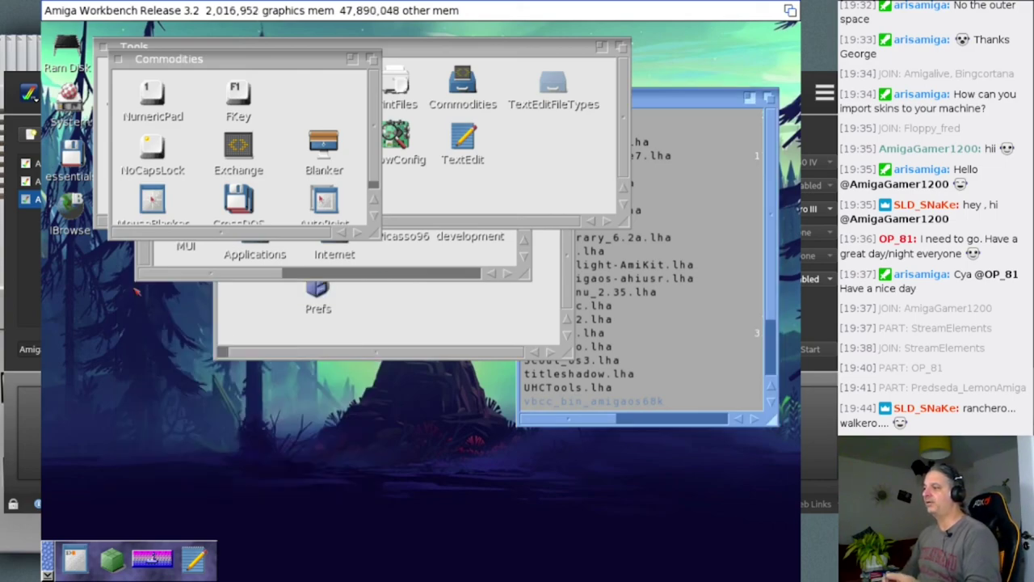
pyautogui.click(118, 60)
pyautogui.click(103, 48)
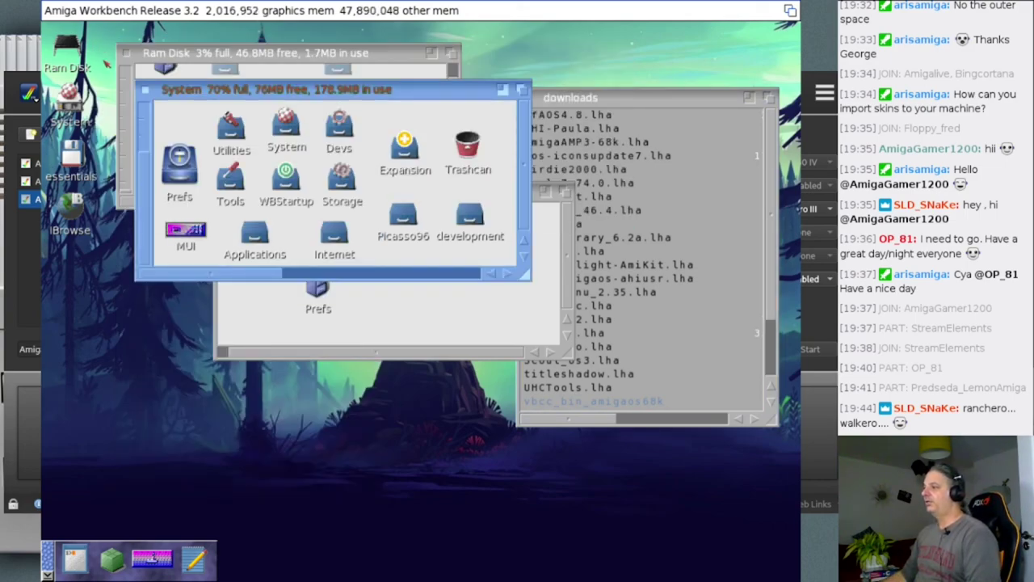
pyautogui.click(146, 96)
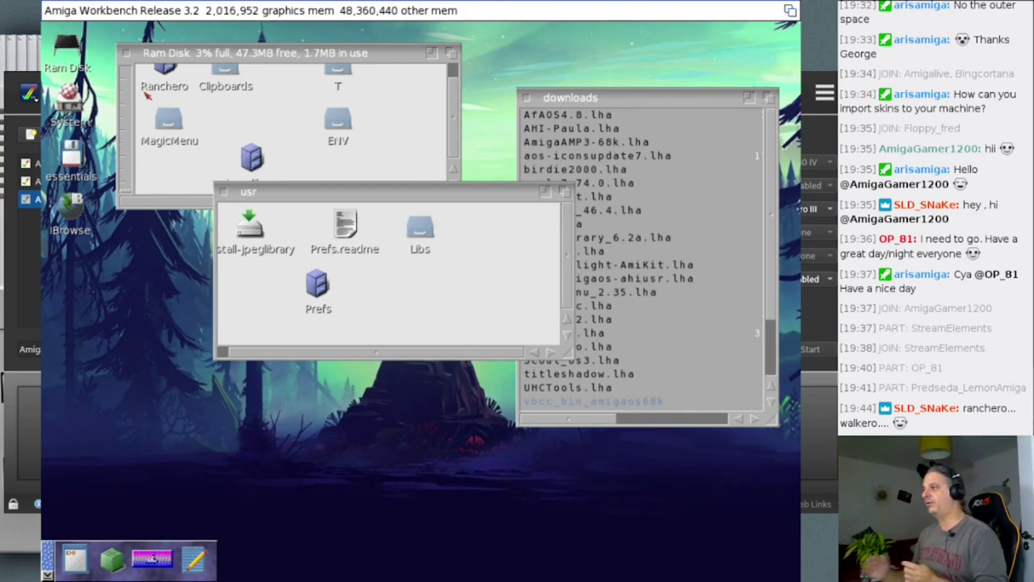
pyautogui.click(127, 55)
pyautogui.rightClick(286, 40)
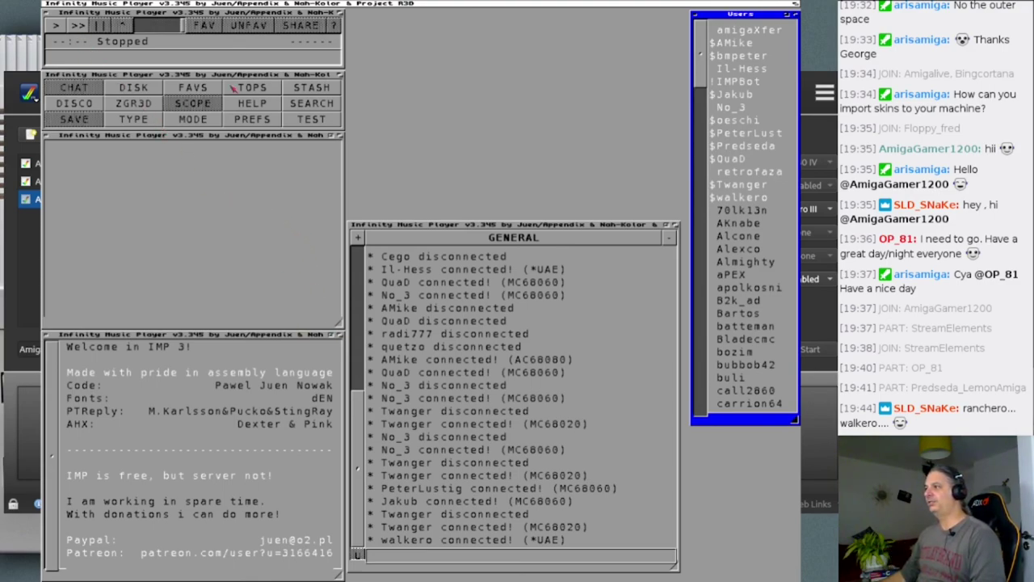
# Step: Show the favourites list, switch random mode to 'Only from my like', and play a random liked song
pyautogui.click(195, 89)
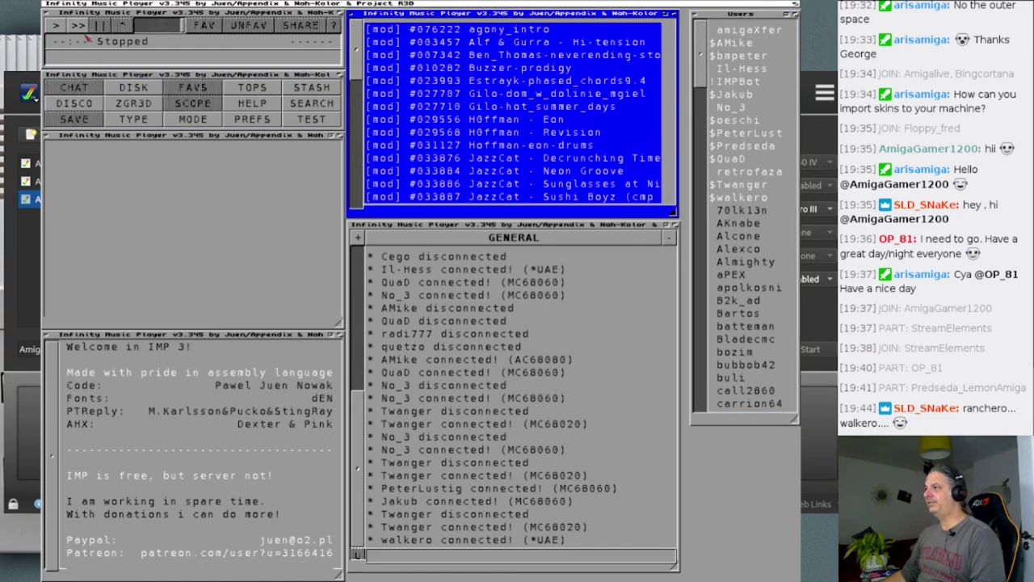
pyautogui.click(187, 122)
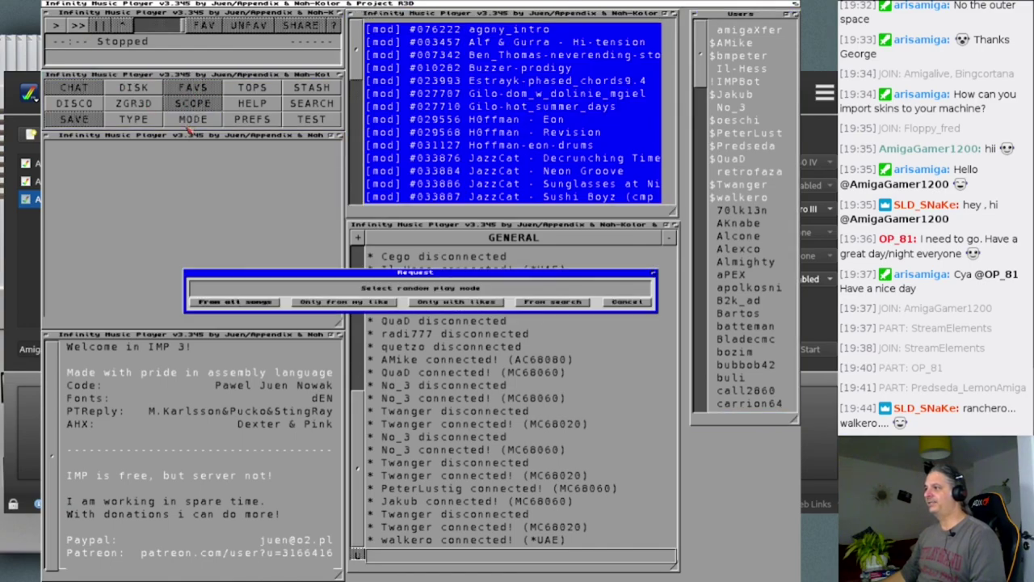
pyautogui.click(325, 301)
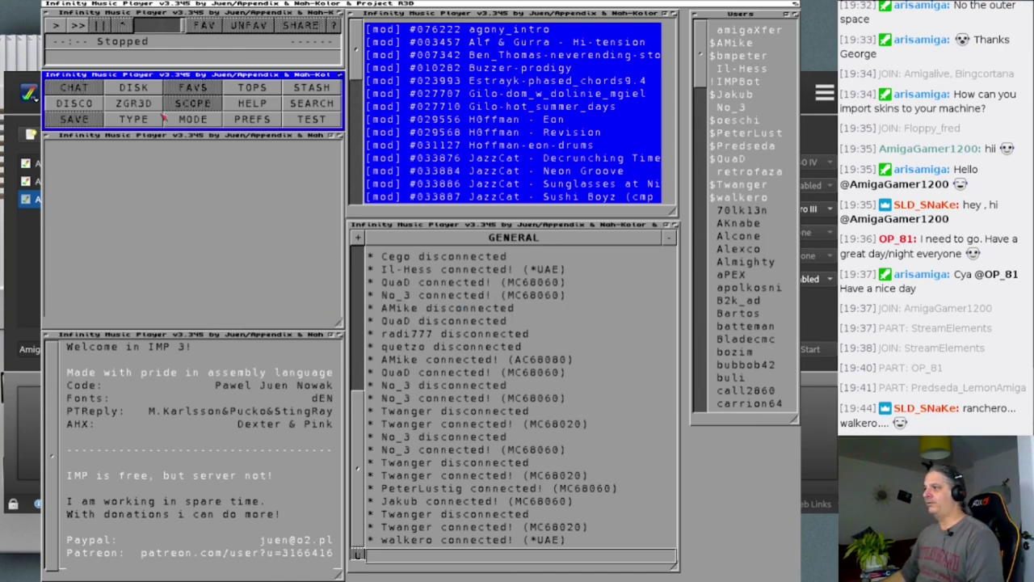
pyautogui.click(57, 27)
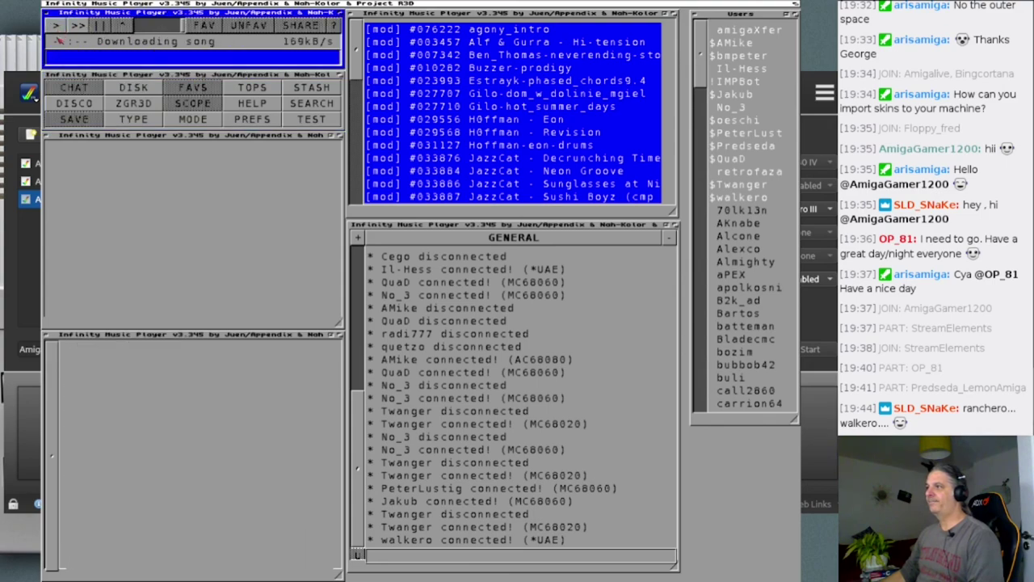